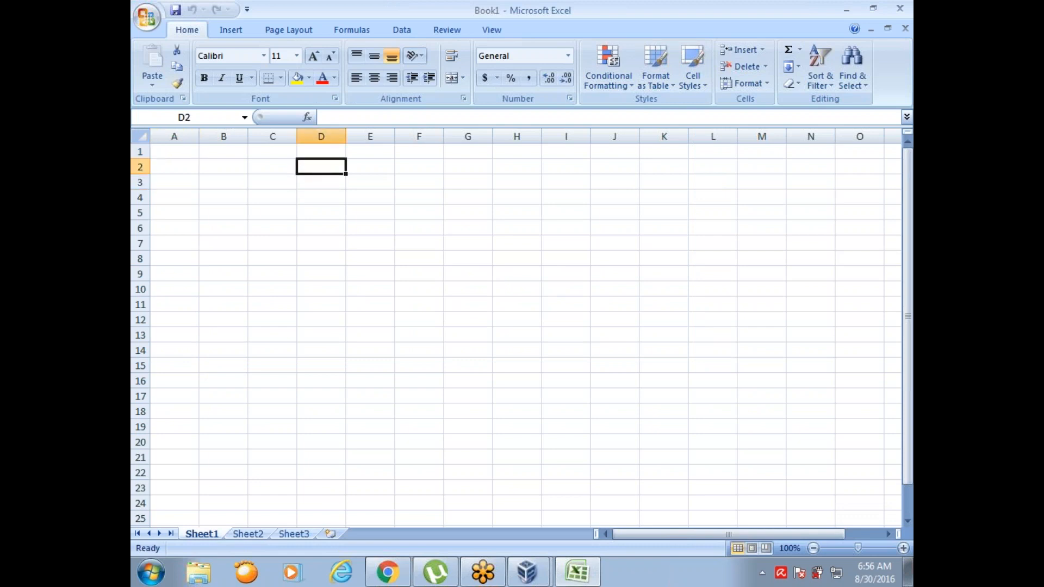
Step: Enter the heading SAL in cell D2 and the salary 100 in both D4 and D5
text(SAL)
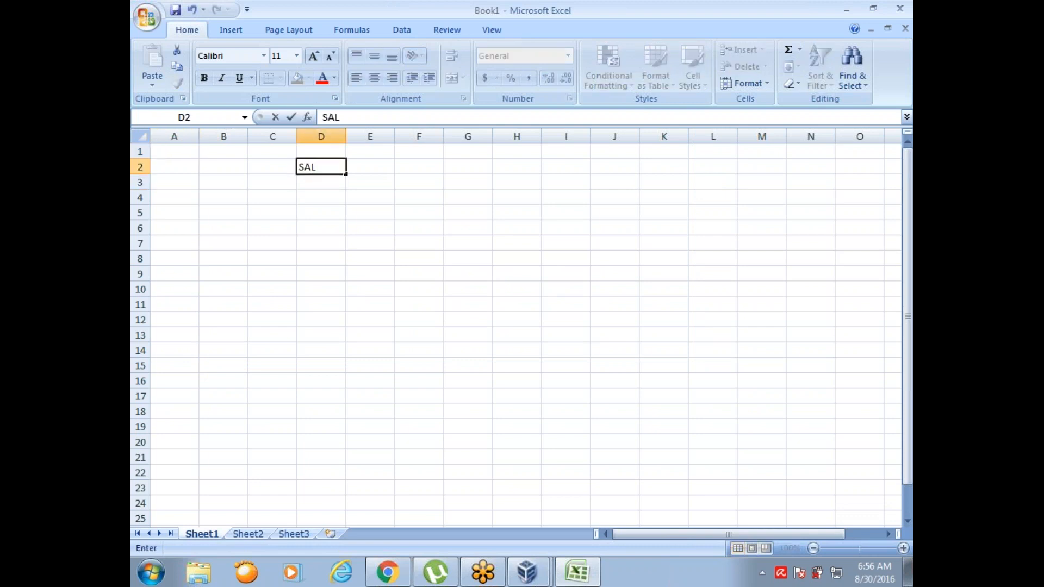
key(Return)
key(Return)
text(100)
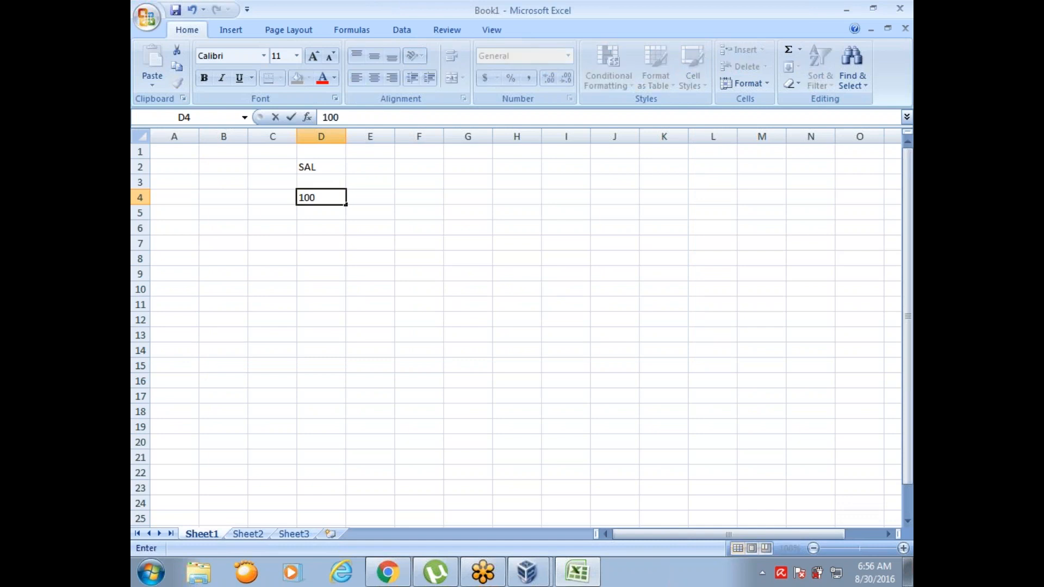
key(Return)
text(100)
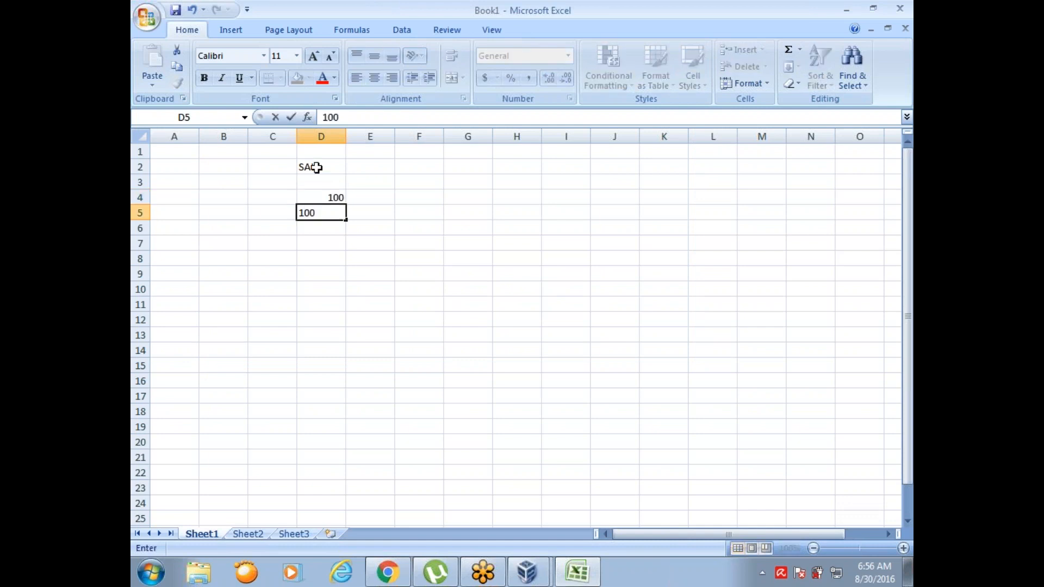
key(Return)
Step: Enter the salary 200 in each of the cells D6 to D8
text(200)
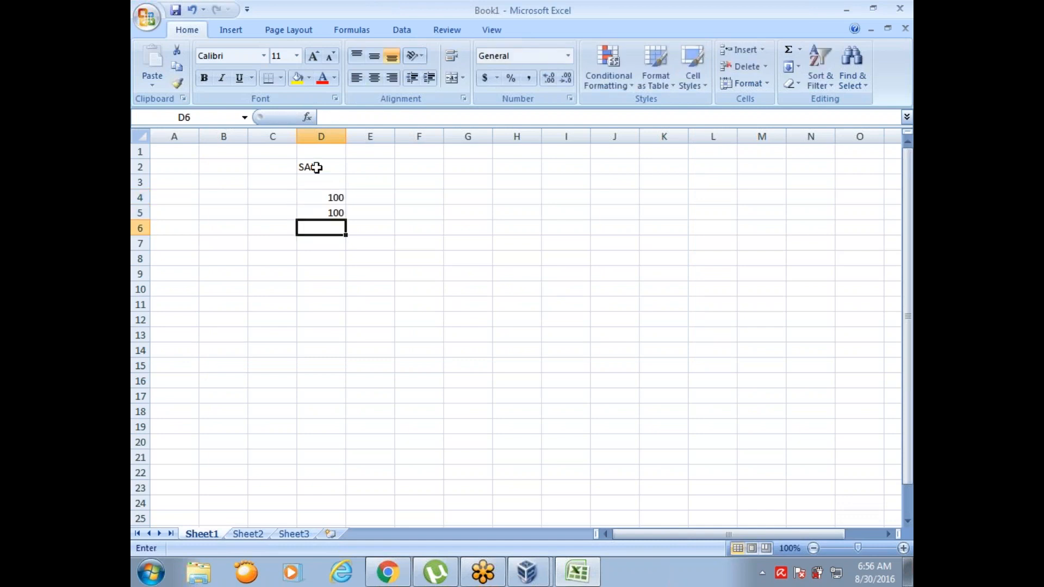
key(Return)
text(200)
key(Return)
text(200)
key(Return)
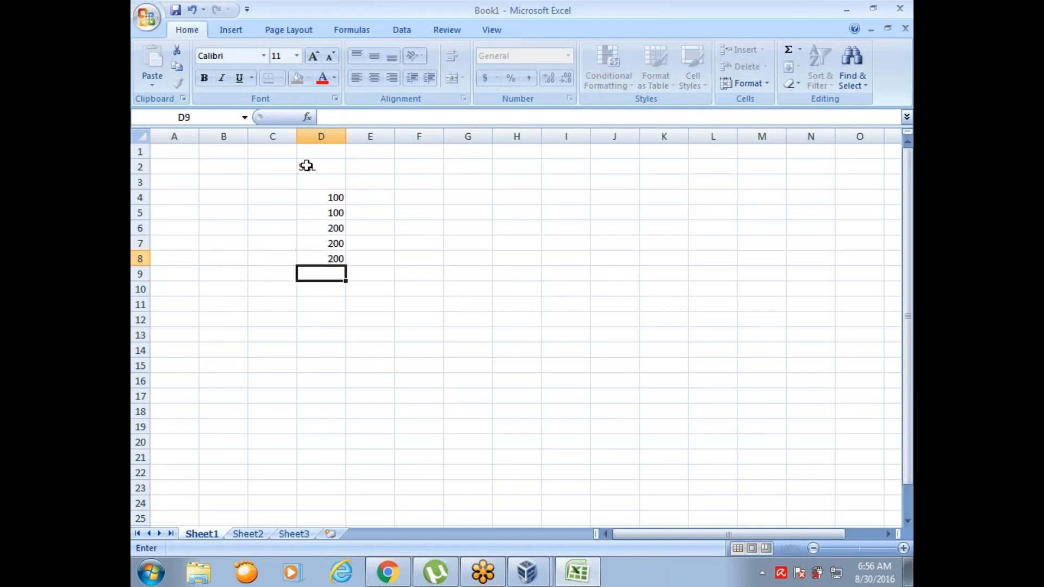
Step: Continue the SAL column with 300 in D9, 400 in D10 and 500 in D11
text(300)
key(Return)
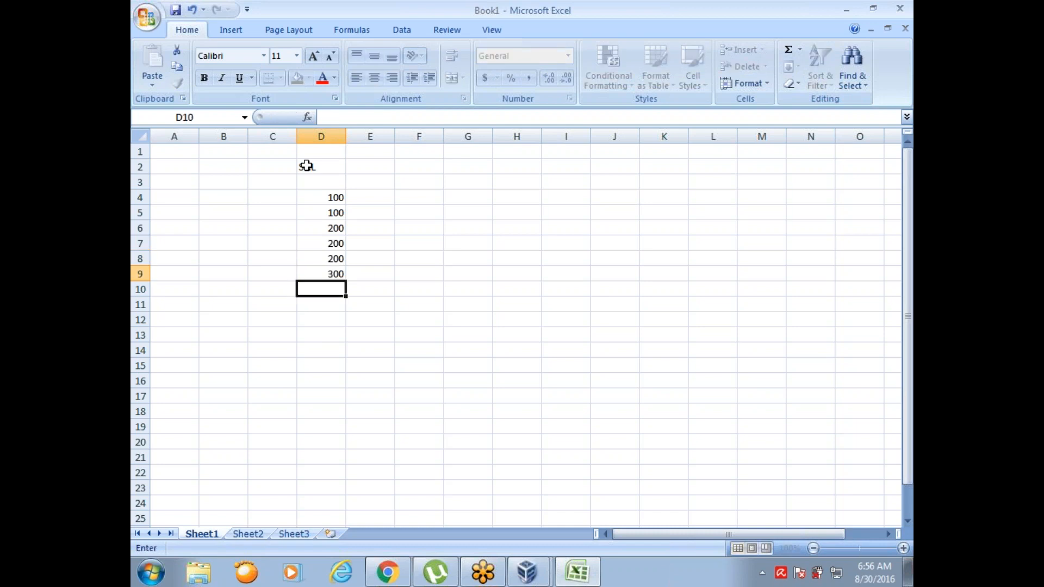
text(400)
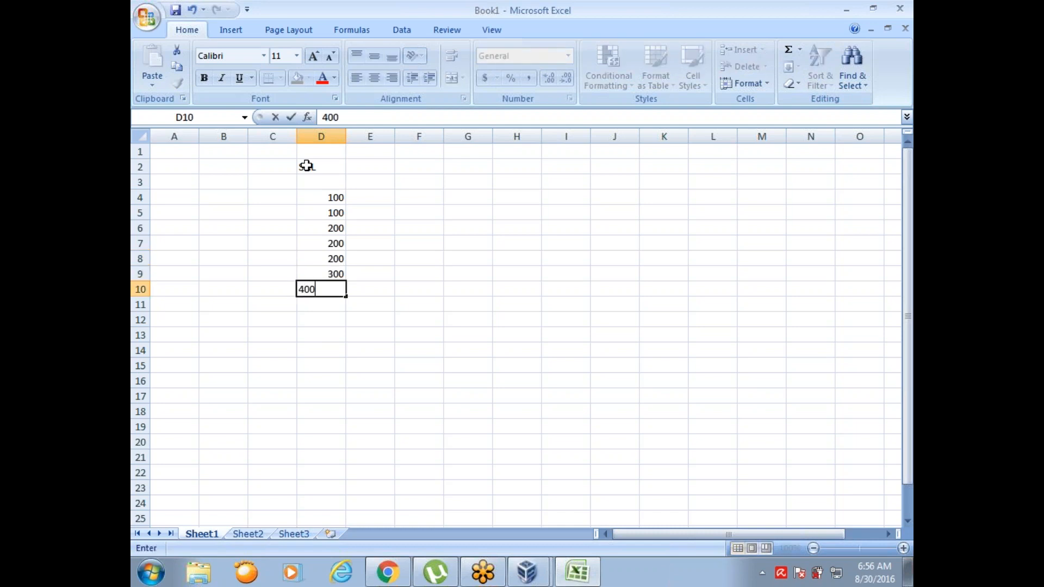
key(Return)
text(5)
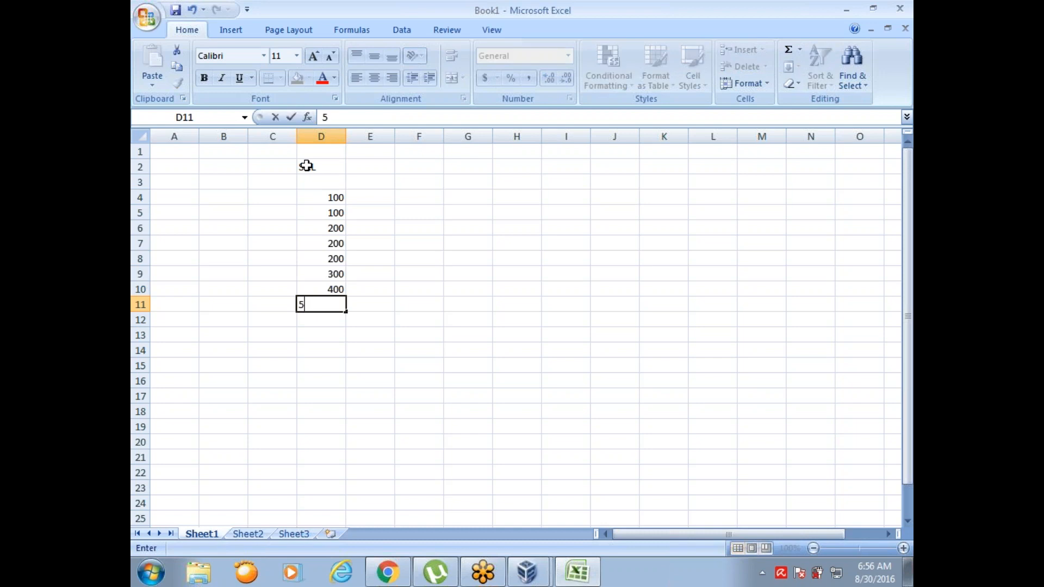
text(00)
key(Return)
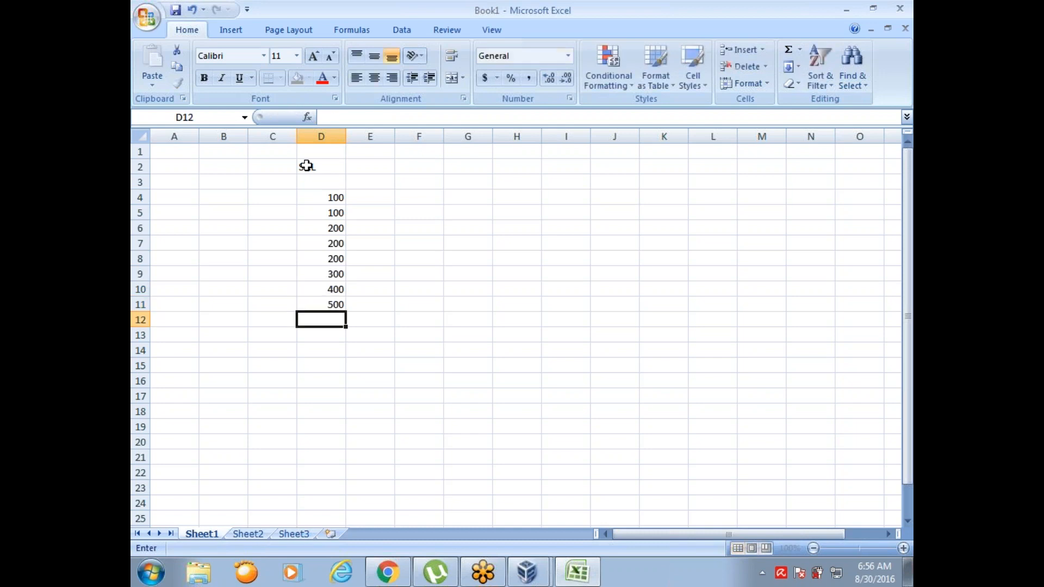
Step: Complete the SAL column with 500 in each of the cells D12 to D14 and 600 in D15
text(500)
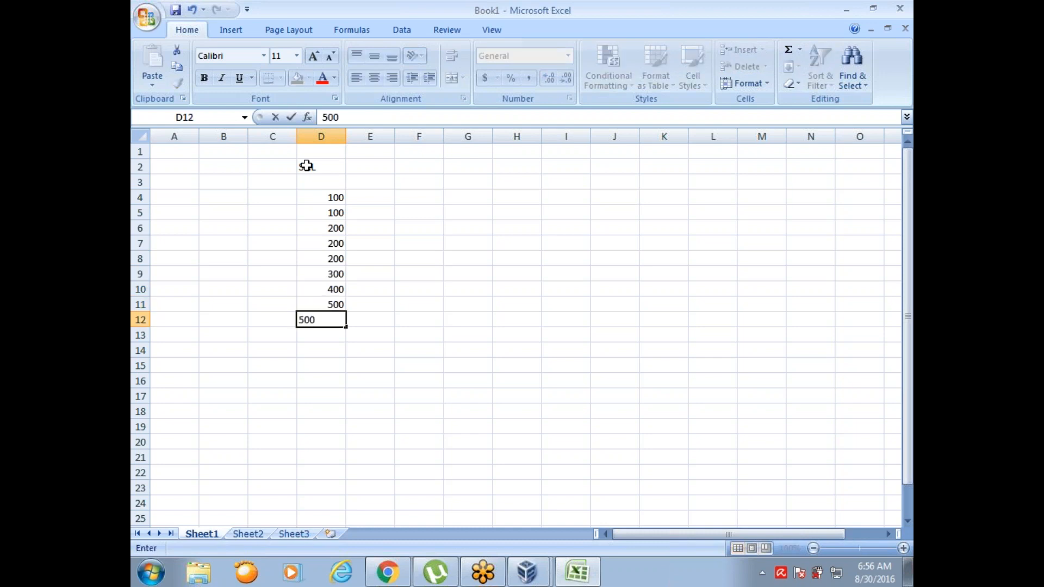
key(Return)
text(500)
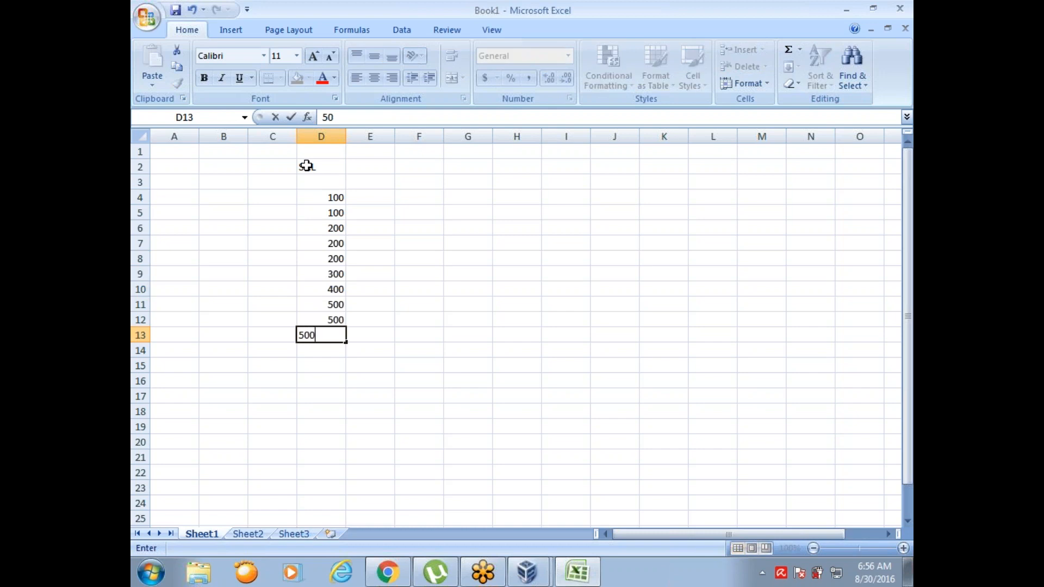
key(Return)
text(500)
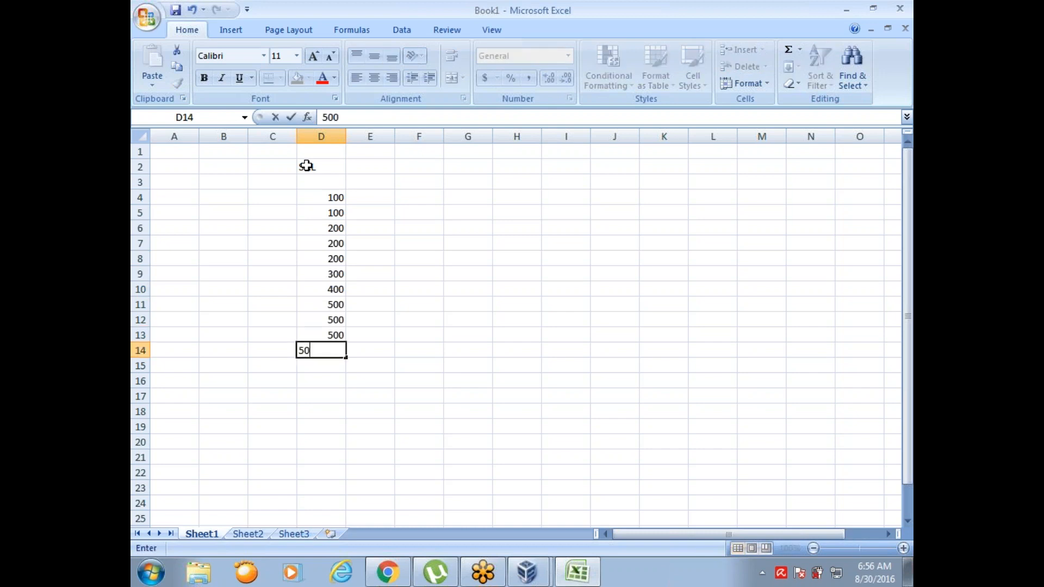
key(Return)
text(600)
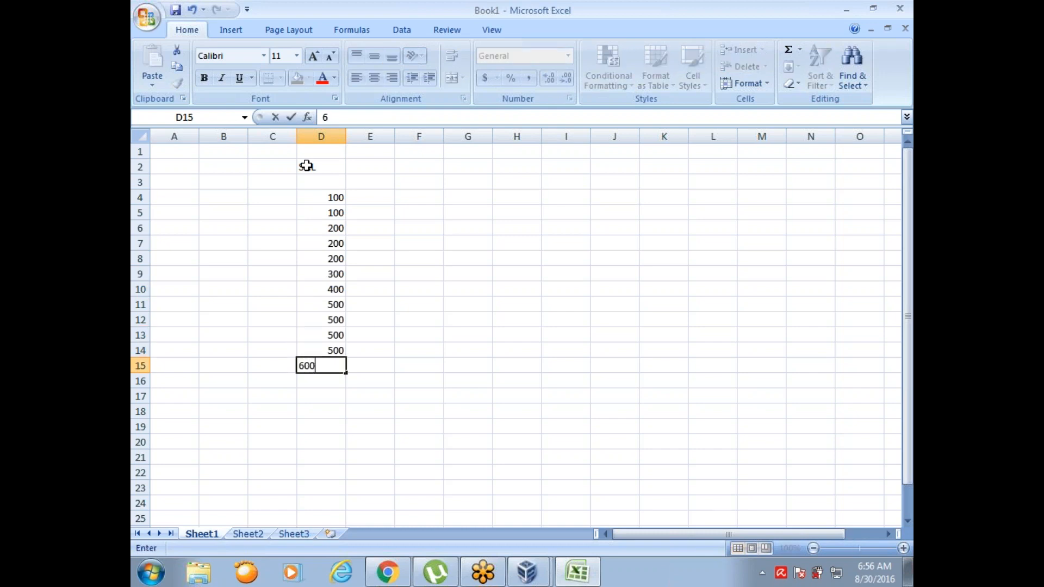
click(337, 195)
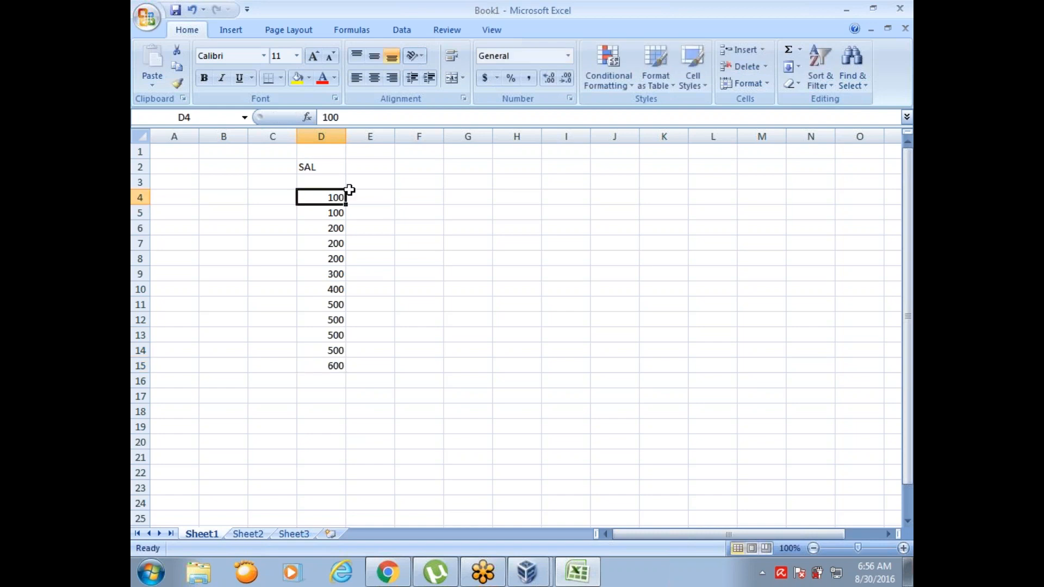
Step: Enter the heading RANK in cell E2, next to the SAL heading
click(367, 164)
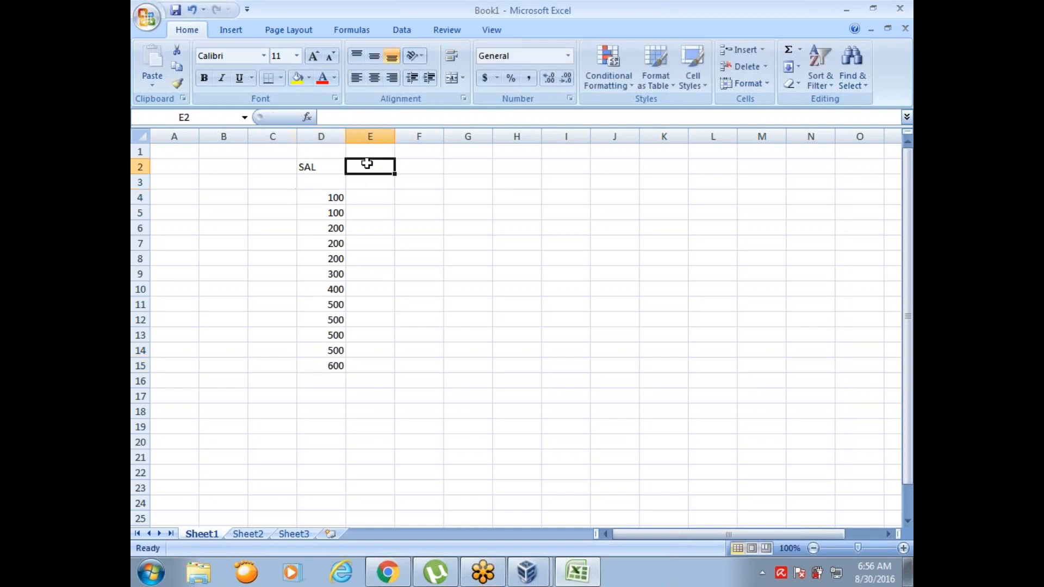
text(RANK)
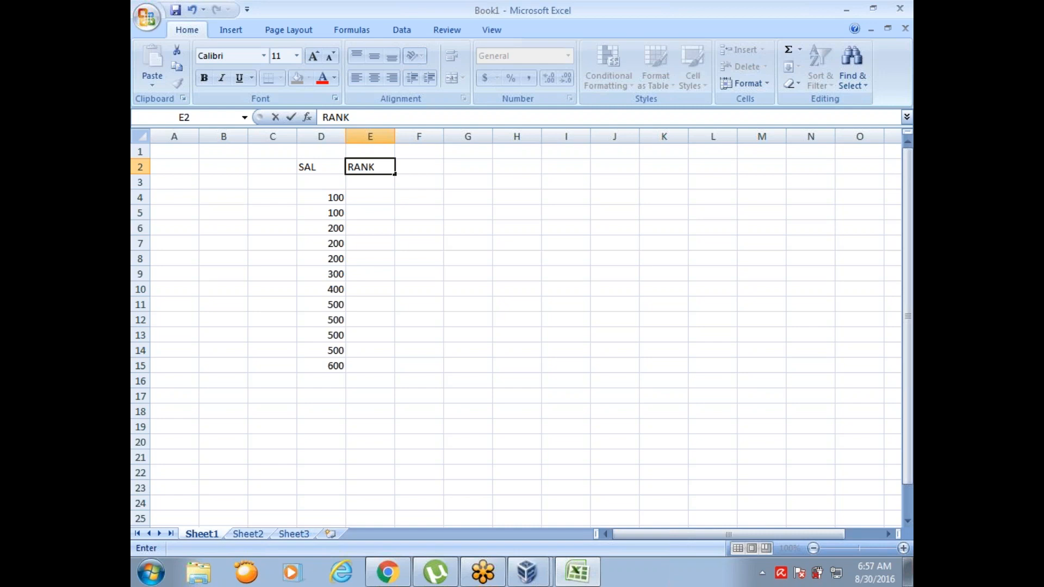
click(451, 14)
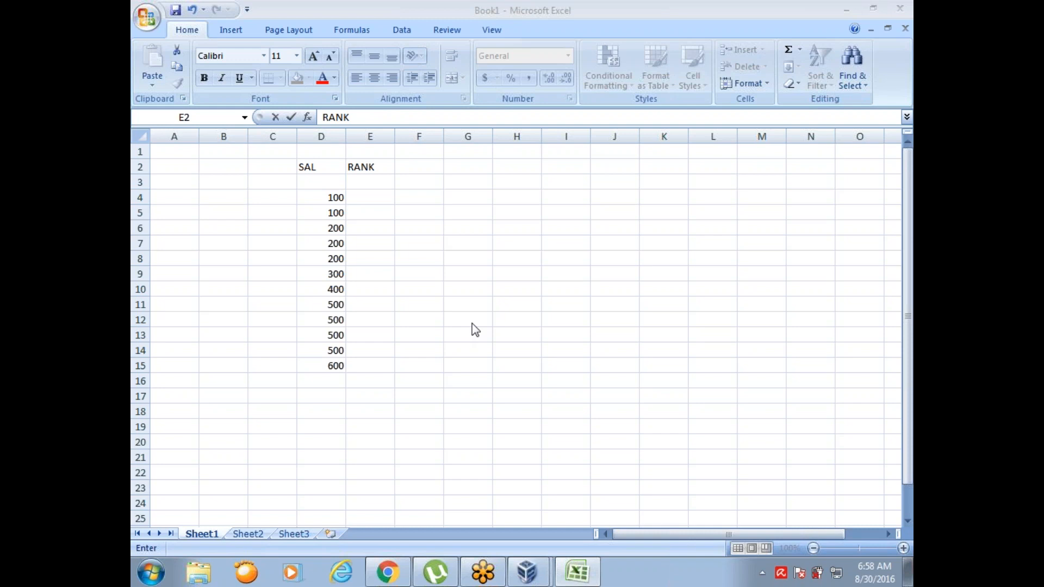
Step: Enter rank 1 in E4 and E5 for the two salaries of 100
click(372, 197)
text(1)
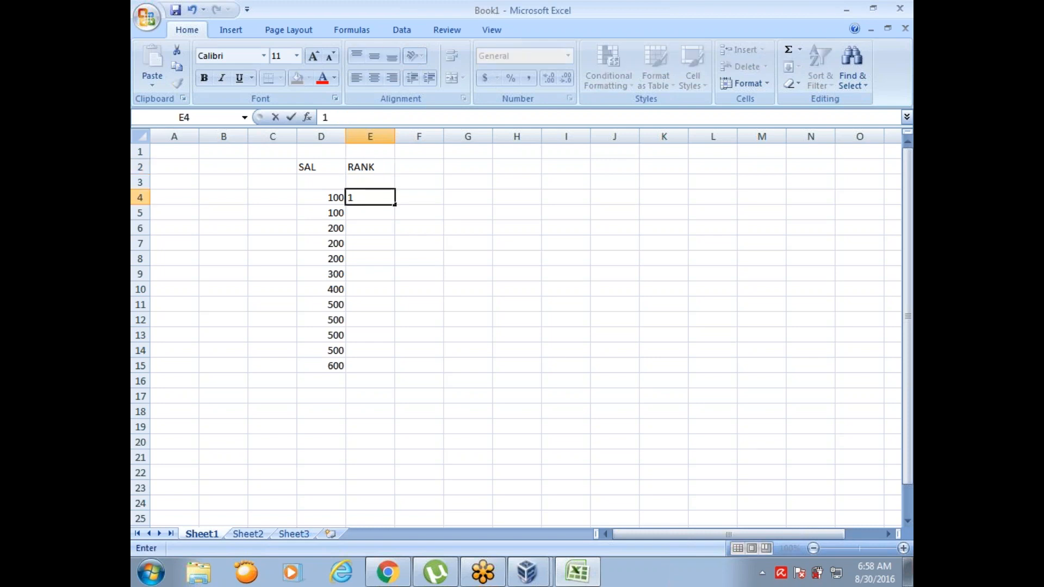
key(Return)
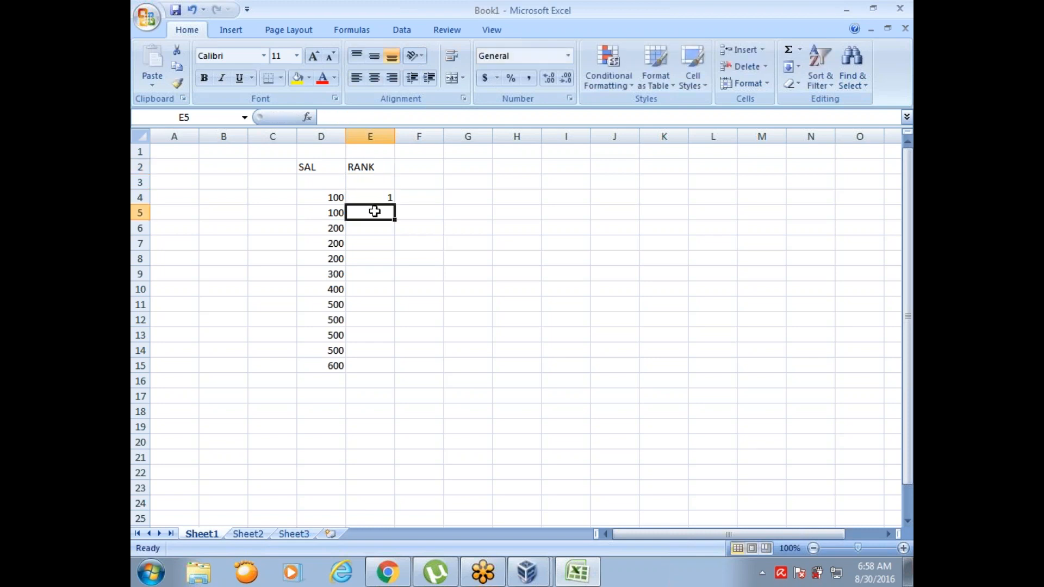
text(2)
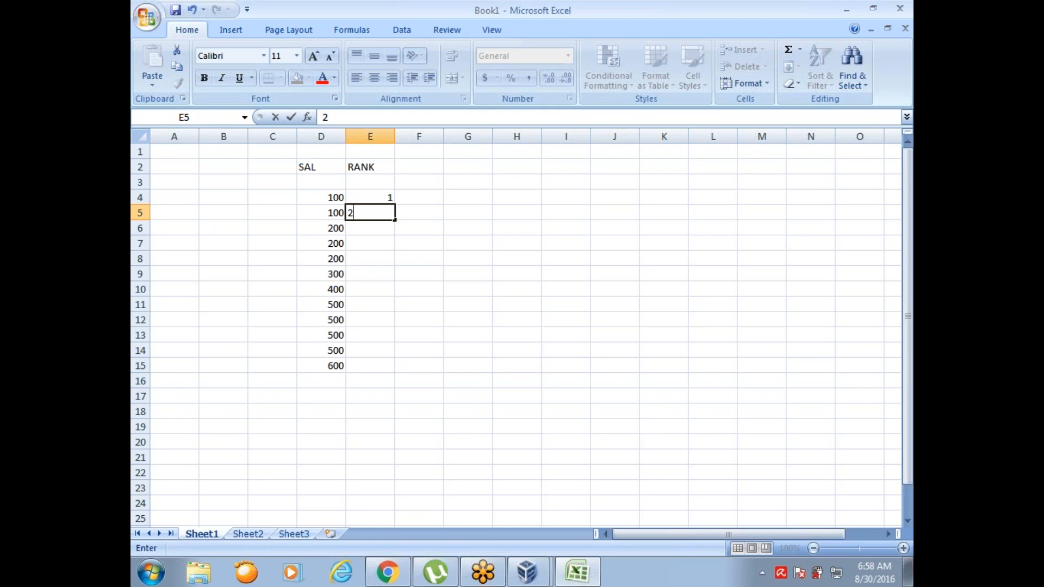
key(BackSpace)
text(1)
key(Return)
Step: Enter rank 2 in each of the cells E6 to E8 for the three salaries of 200
text(2)
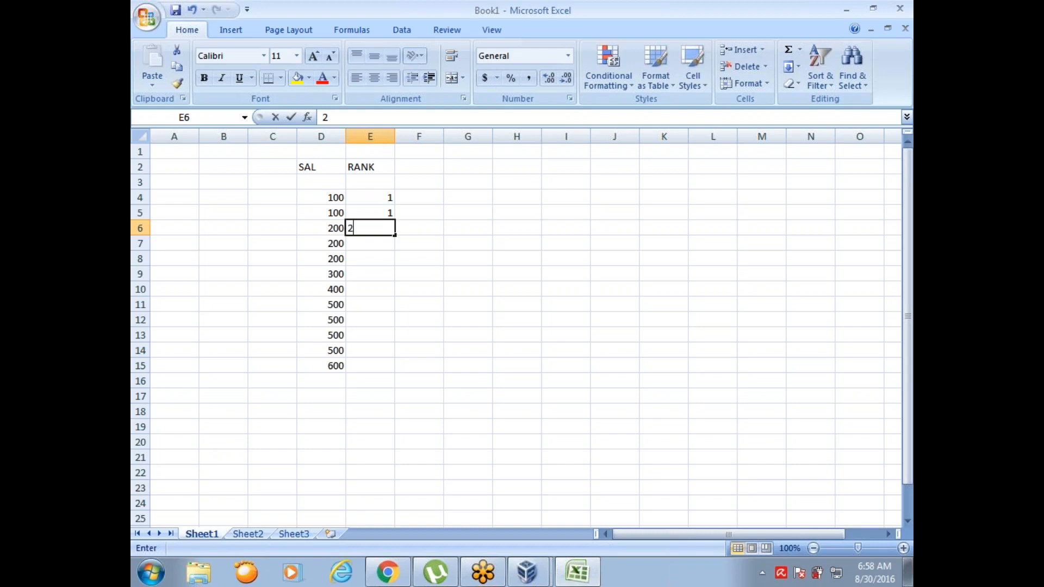
key(Return)
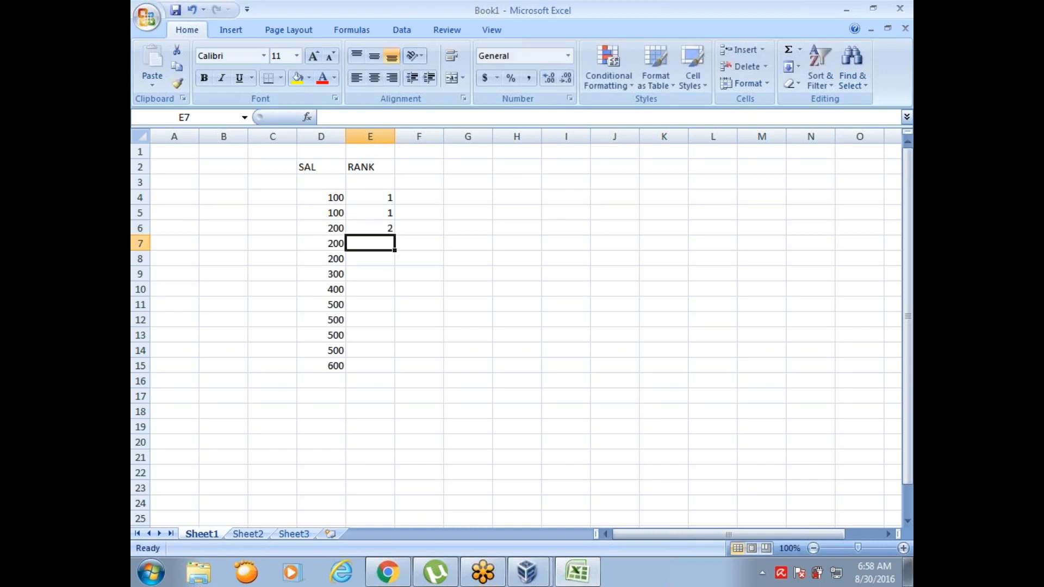
text(2)
key(Return)
text(3)
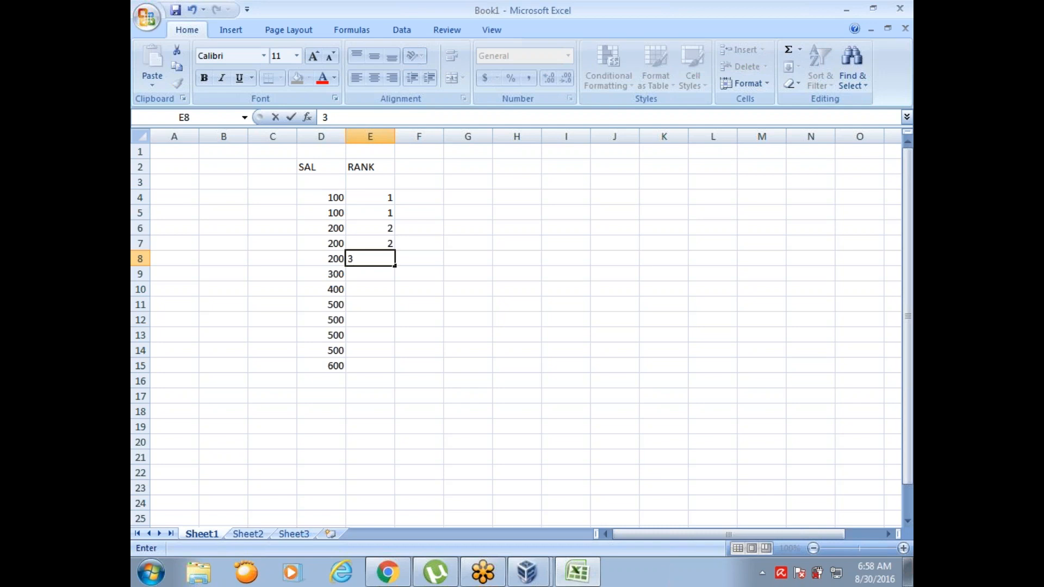
key(BackSpace)
text(2)
key(Return)
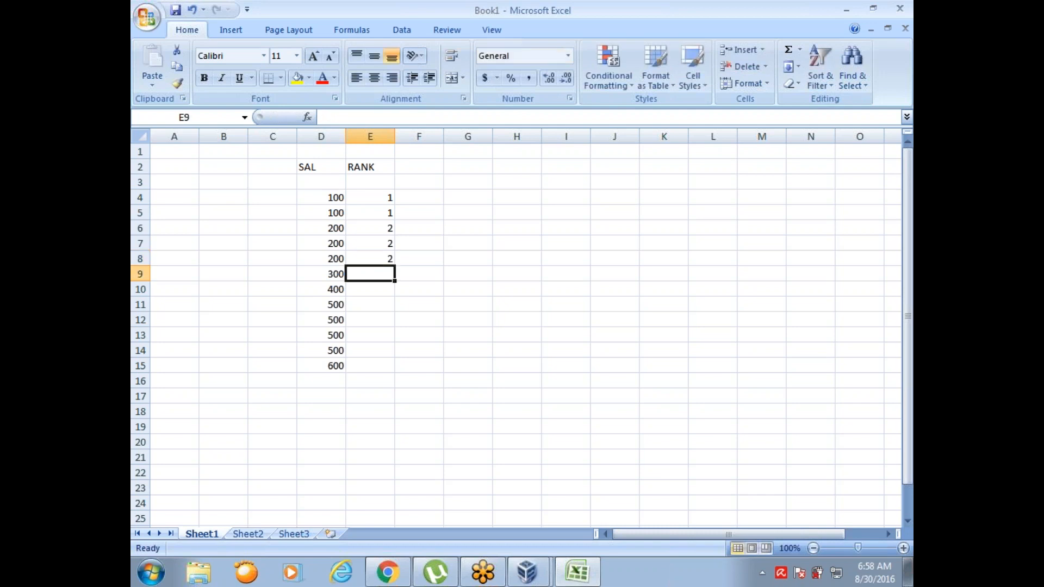
Step: Enter rank 3 in E9 for the 300 salary and rank 4 in E10 for the 400 salary
text(3)
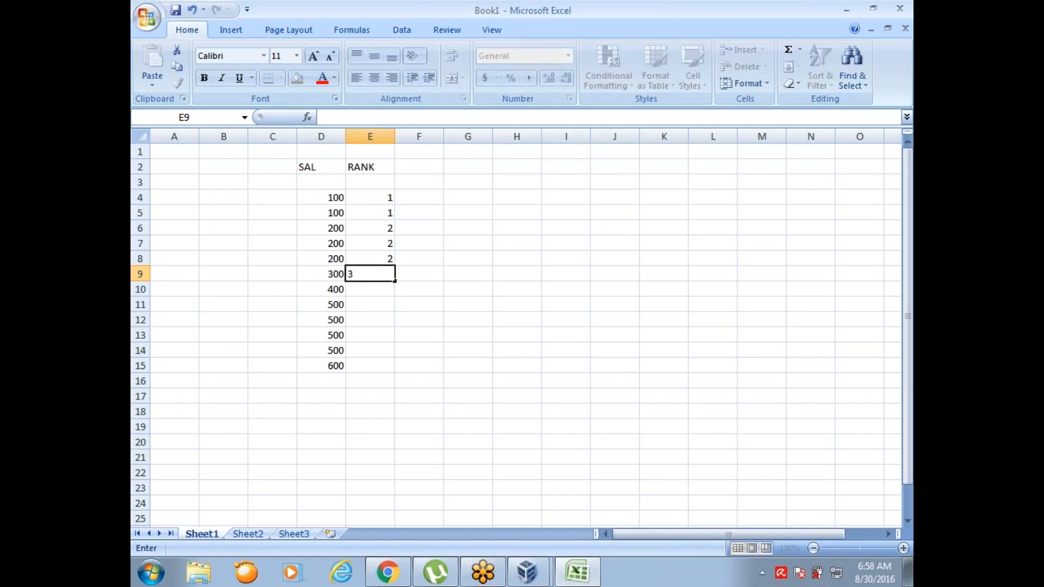
key(Return)
text(4)
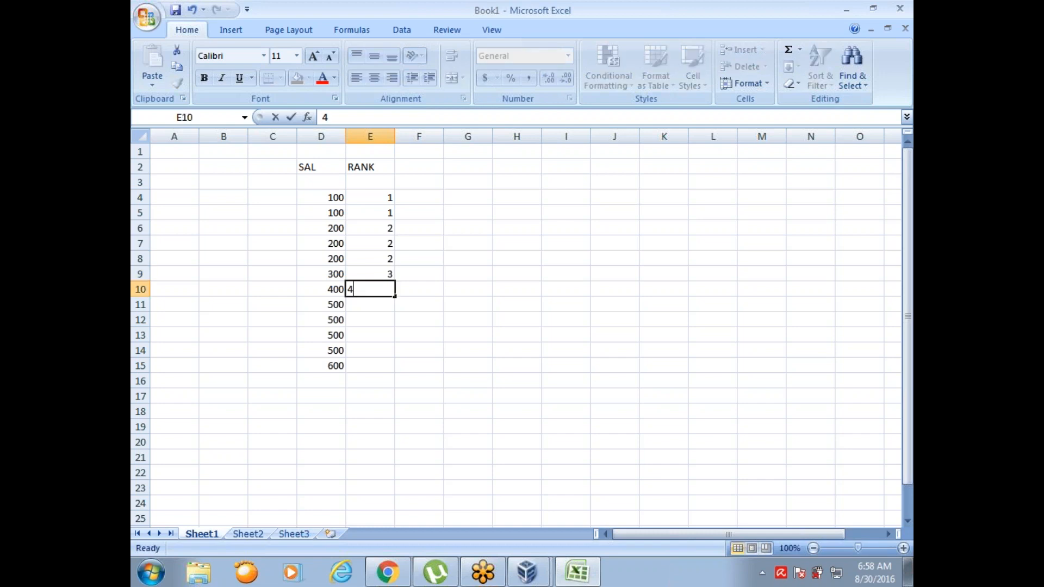
key(Return)
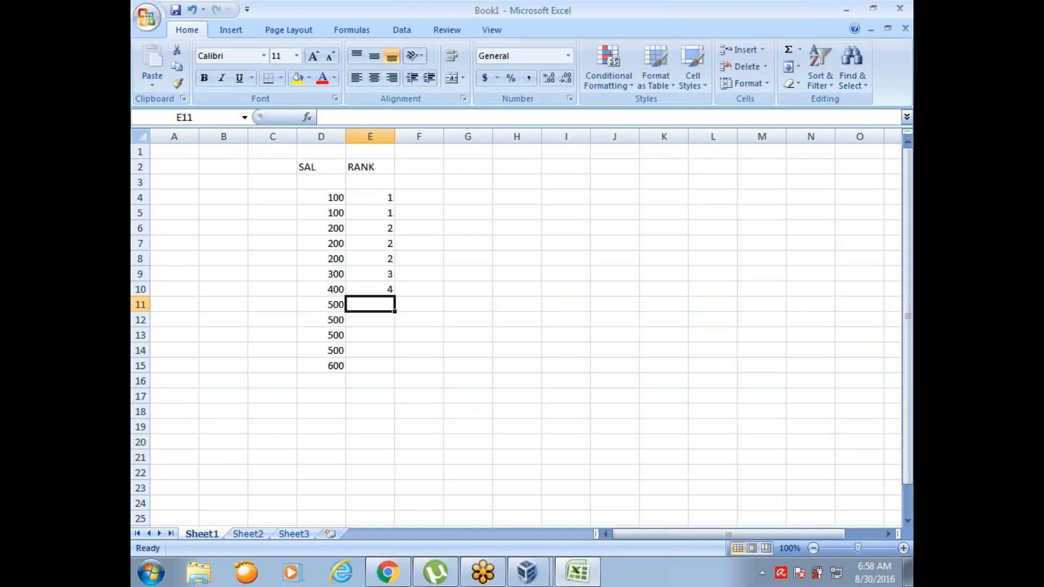
Step: Enter rank 5 in E11 to E14 for the 500 salaries and rank 6 in E15 for the 600 salary
text(5)
key(Return)
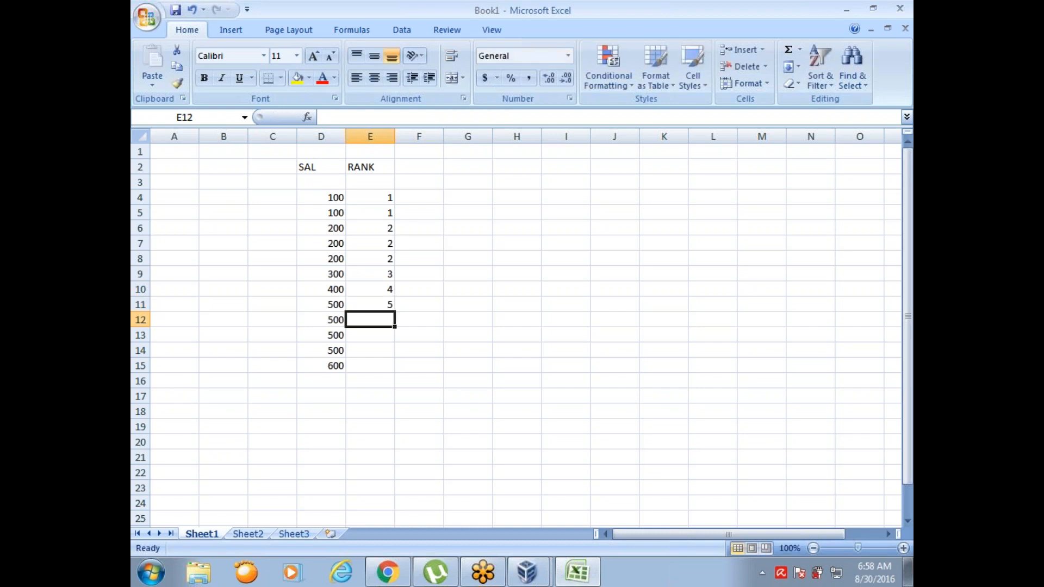
text(5)
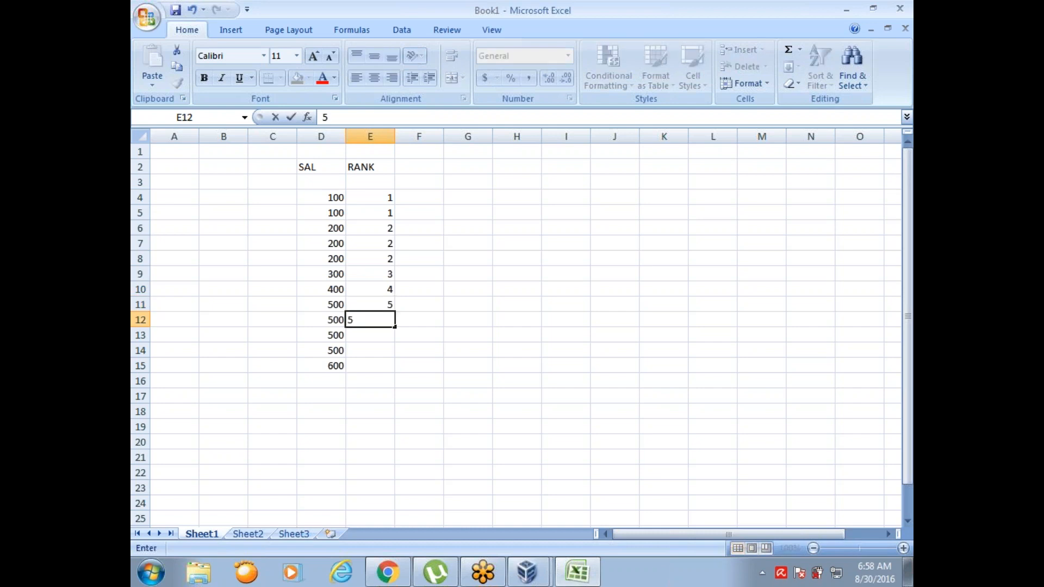
key(Return)
text(5)
key(Return)
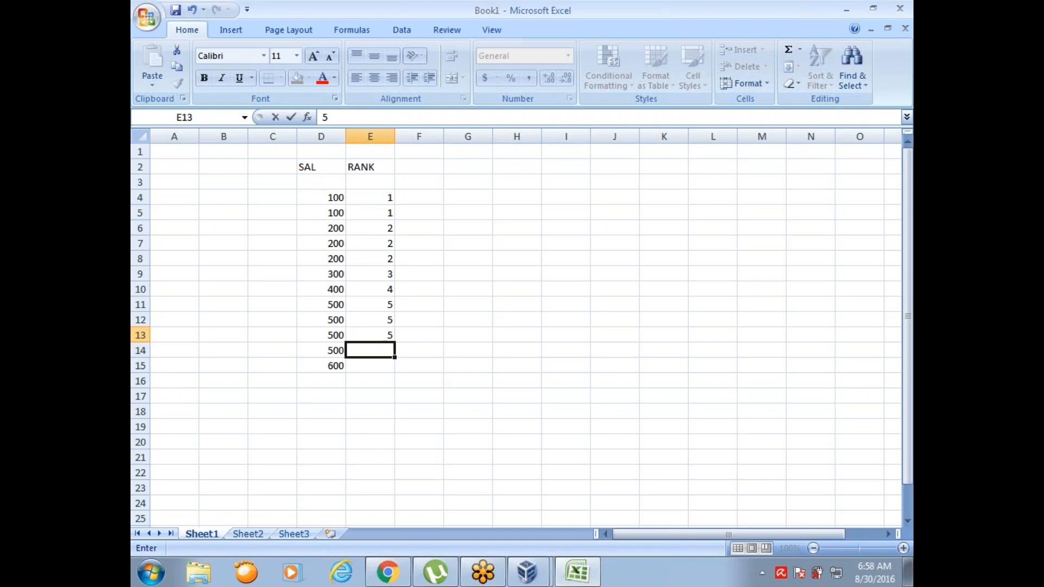
text(5)
key(Return)
text(6)
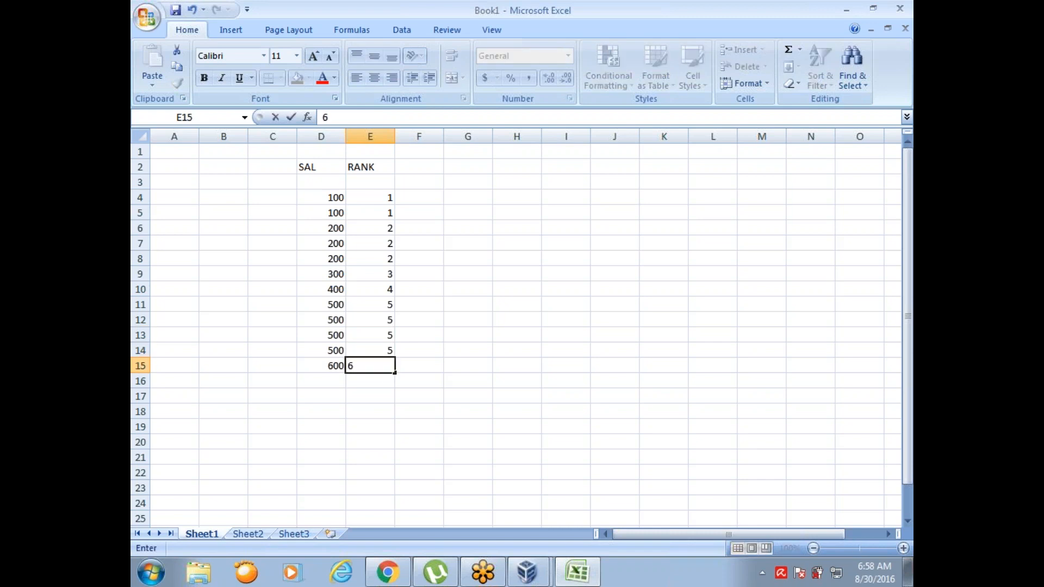
click(421, 198)
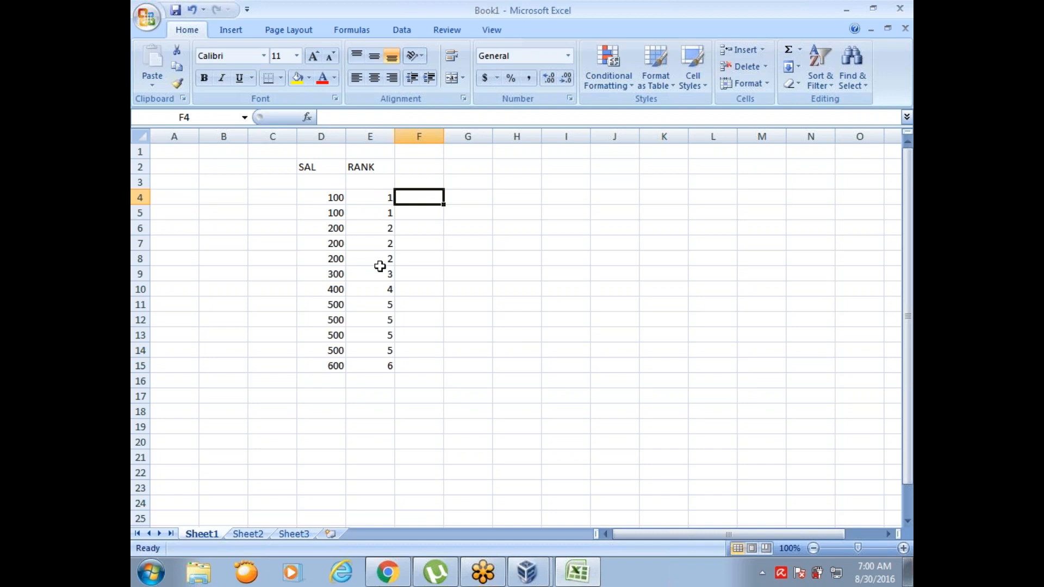
Step: Label the ranking in column E by entering DENSE RANK in cell E16, below the last rank
click(373, 385)
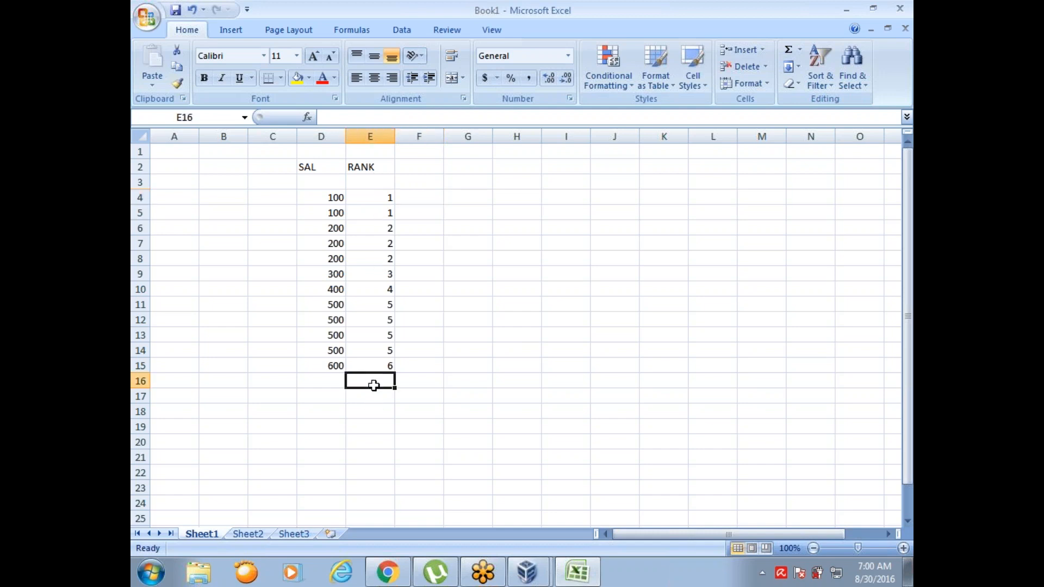
text(DENSE)
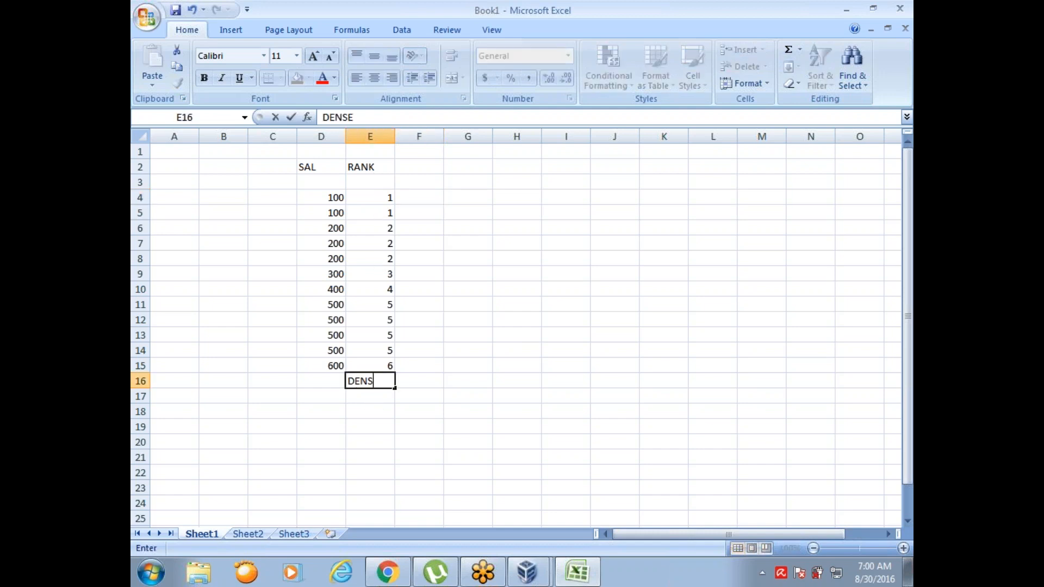
text( RANK)
Step: Start a second ranking in column F by entering rank 1 in F4 and F5 for the 100 salaries
click(435, 199)
text(1)
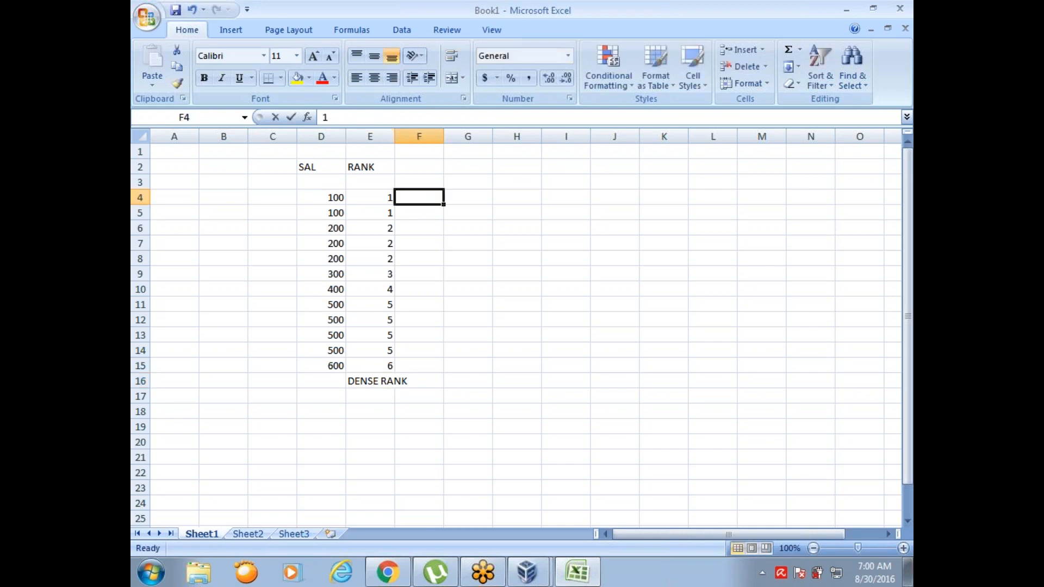
key(Return)
text(1)
key(Return)
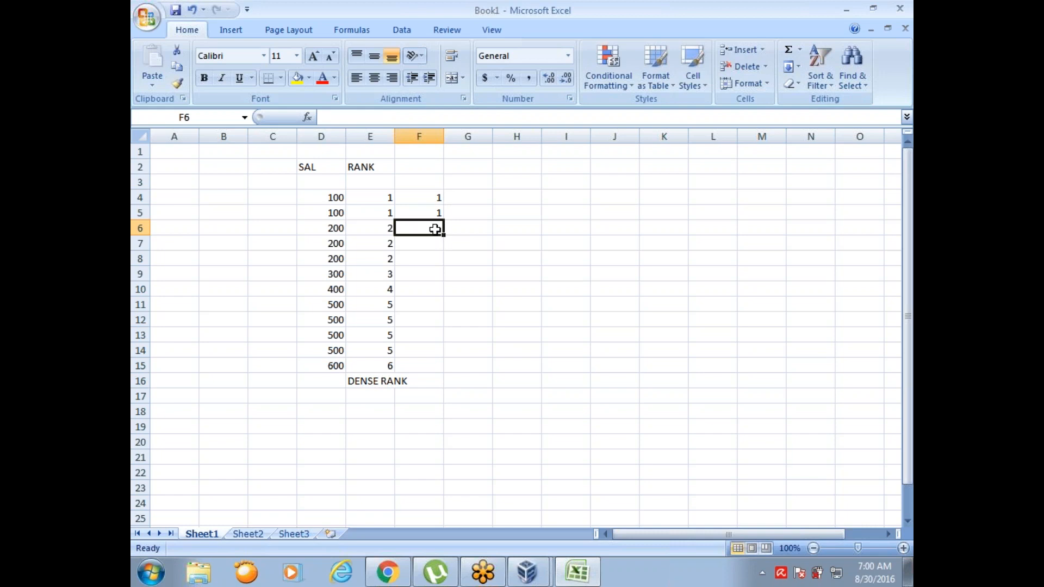
Step: Enter rank 3 in each of the cells F6 to F8 for the three salaries of 200
text(3)
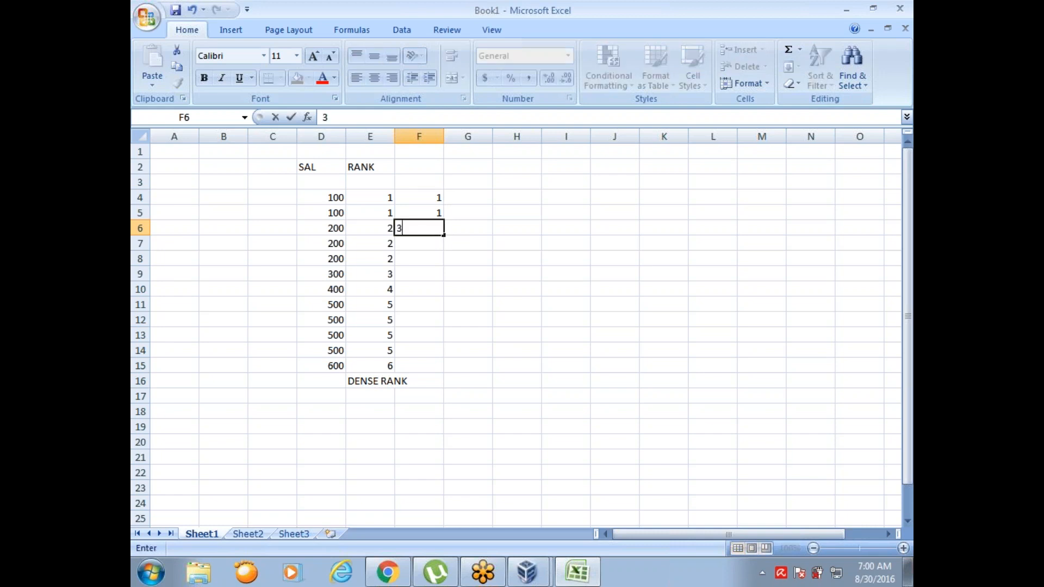
key(Return)
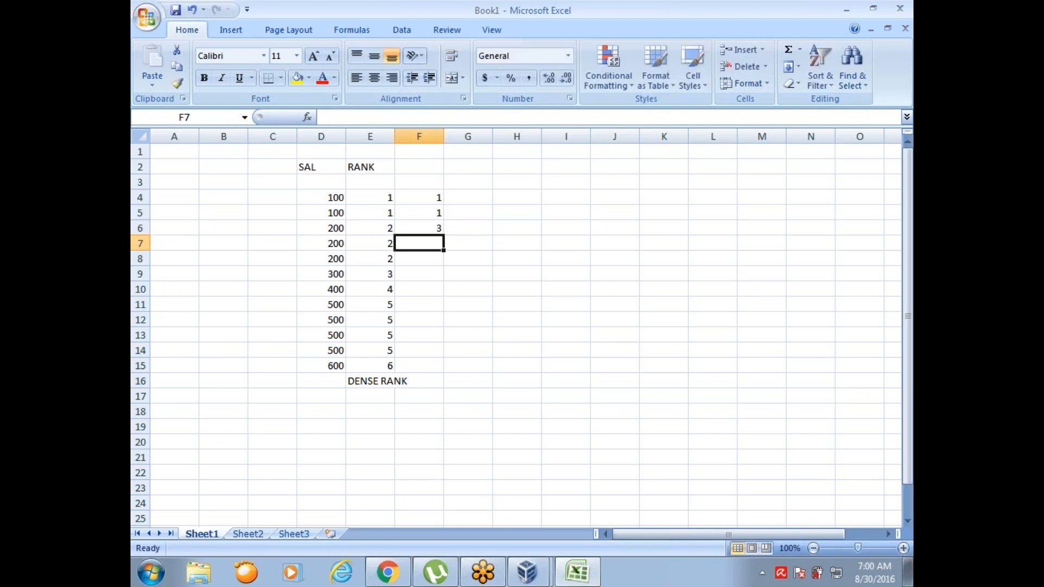
text(3)
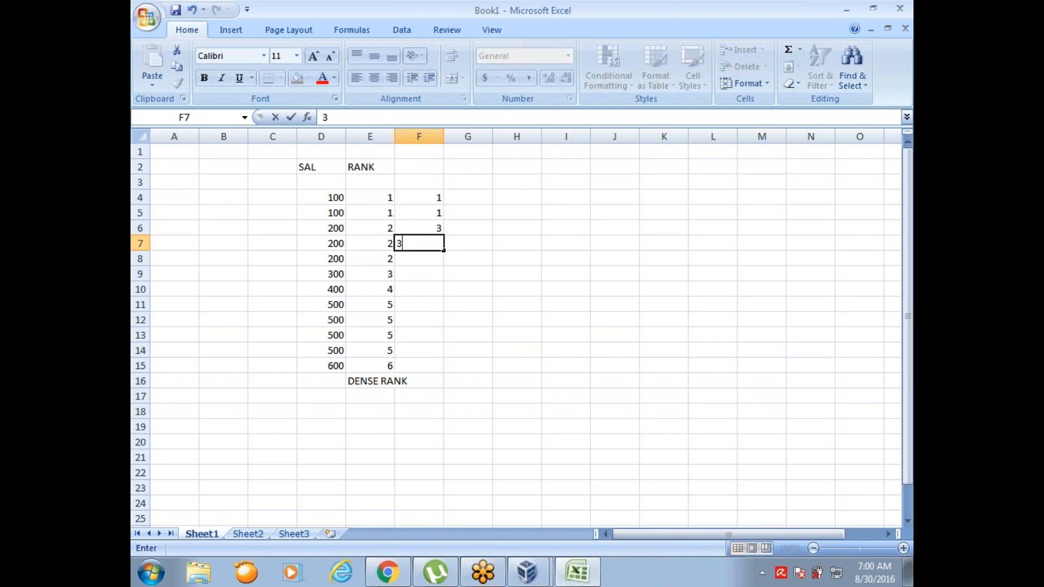
key(Return)
text(3)
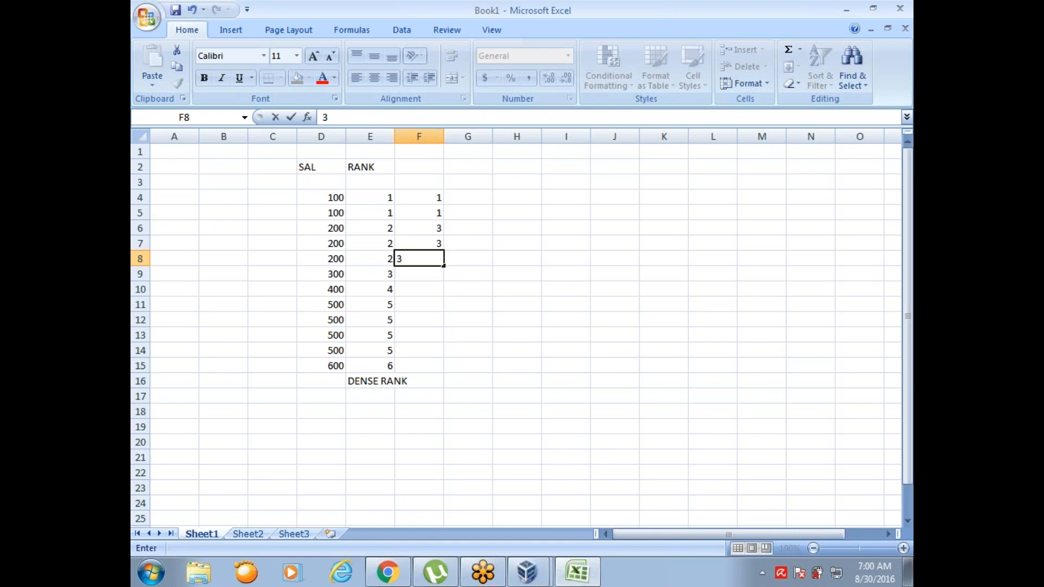
click(427, 278)
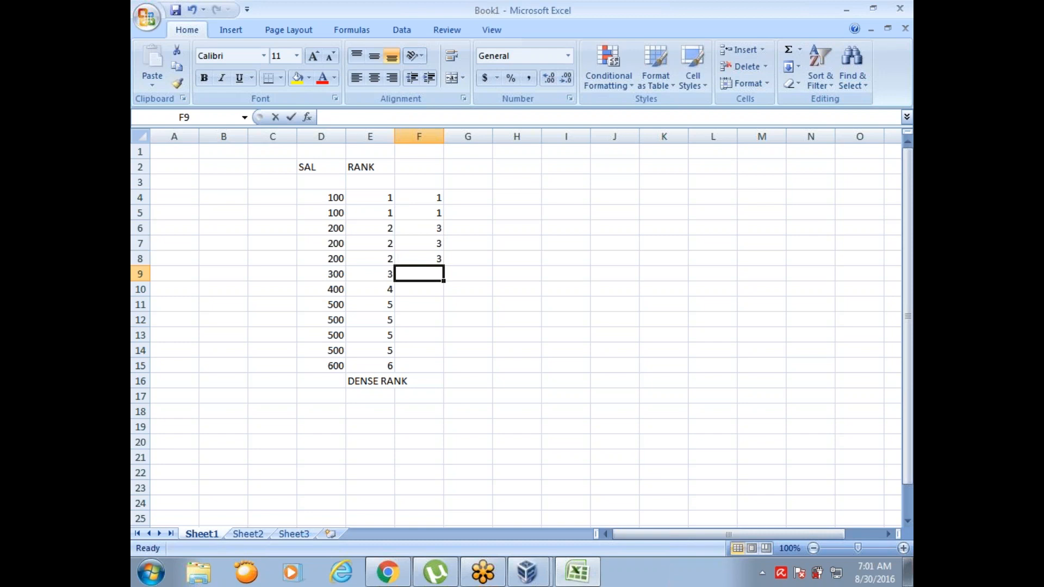
Step: Enter rank 6 in F9 for the 300 salary and rank 7 in F10 for the 400 salary
text(6)
key(Return)
text(7)
key(Return)
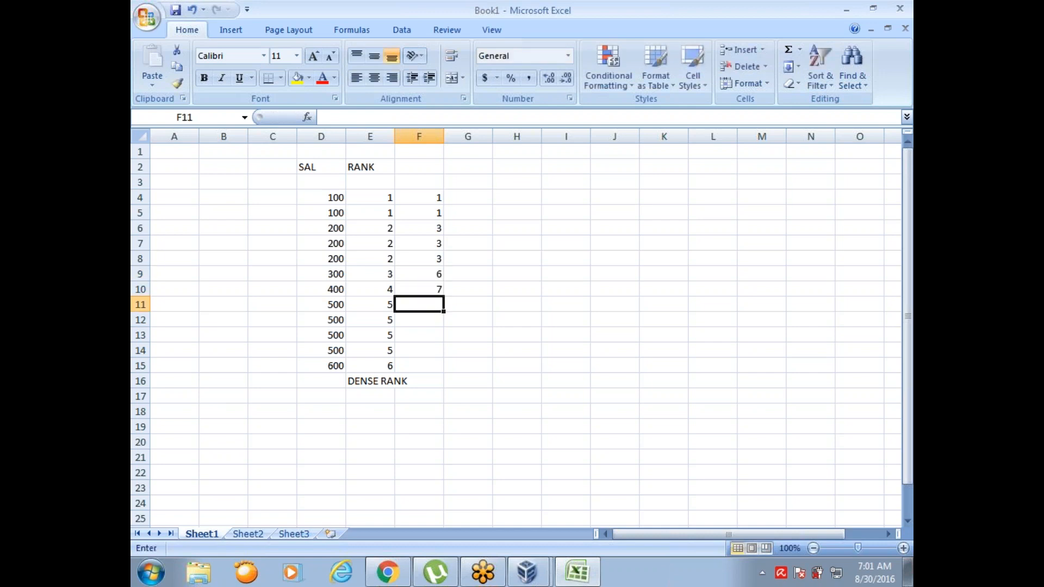
Step: Enter rank 8 in F11 to F14 for the 500 salaries and rank 12 in F15 for the 600 salary
text(8)
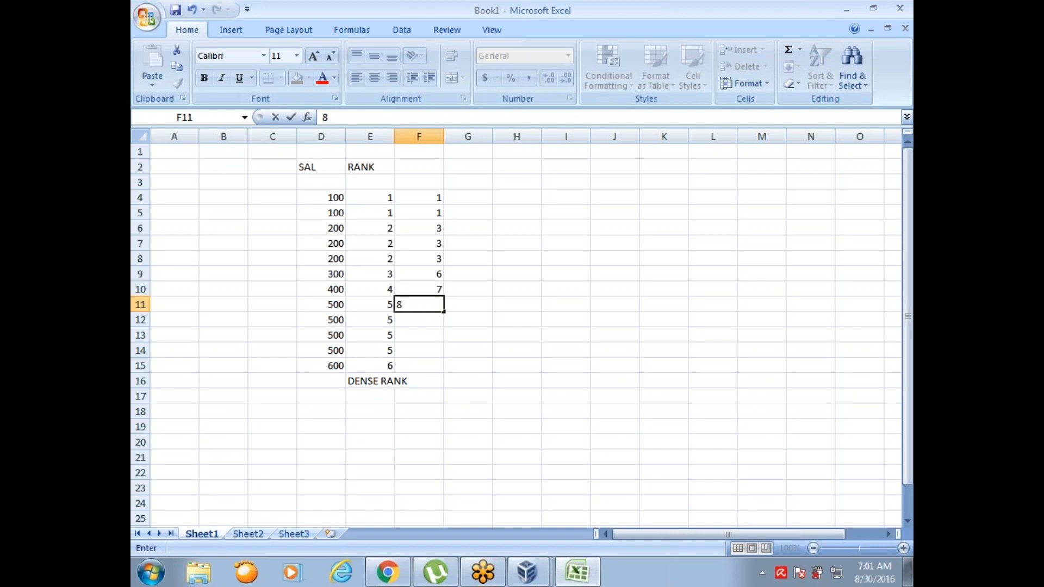
key(Return)
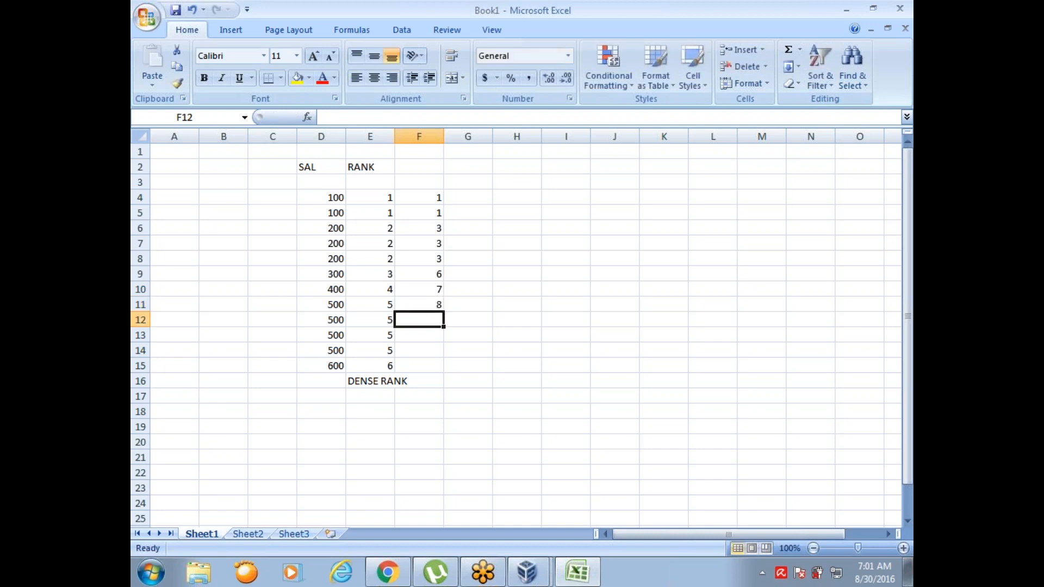
text(8)
key(Return)
text(8)
key(Return)
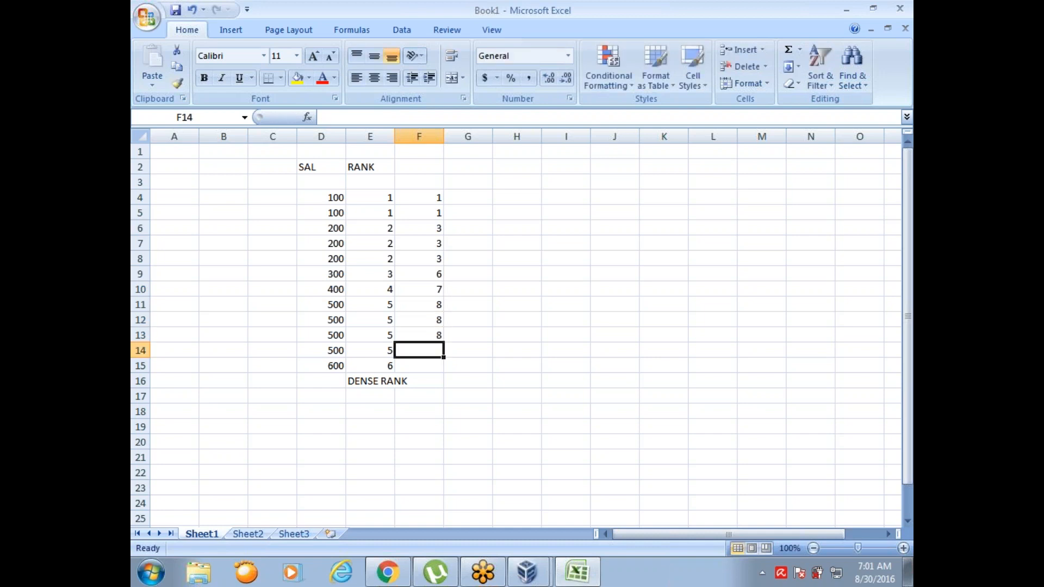
text(8)
key(Return)
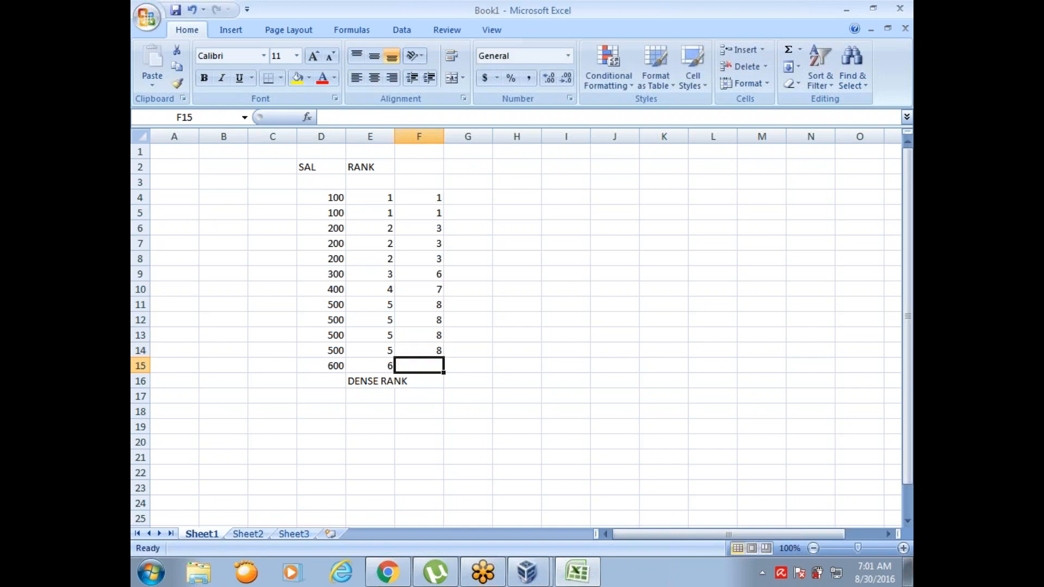
text(12)
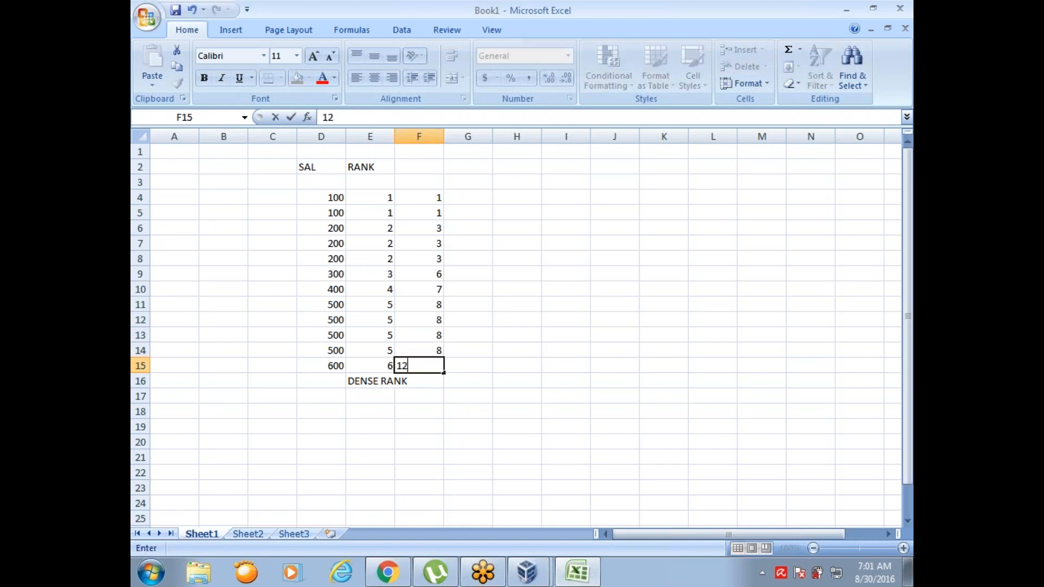
key(Return)
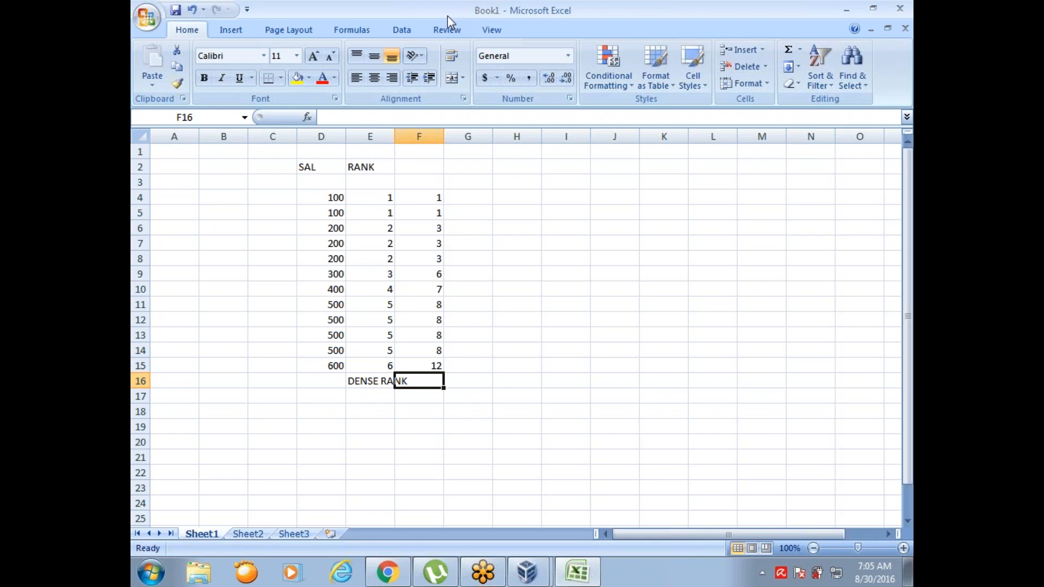
key(alt+Tab)
click(591, 26)
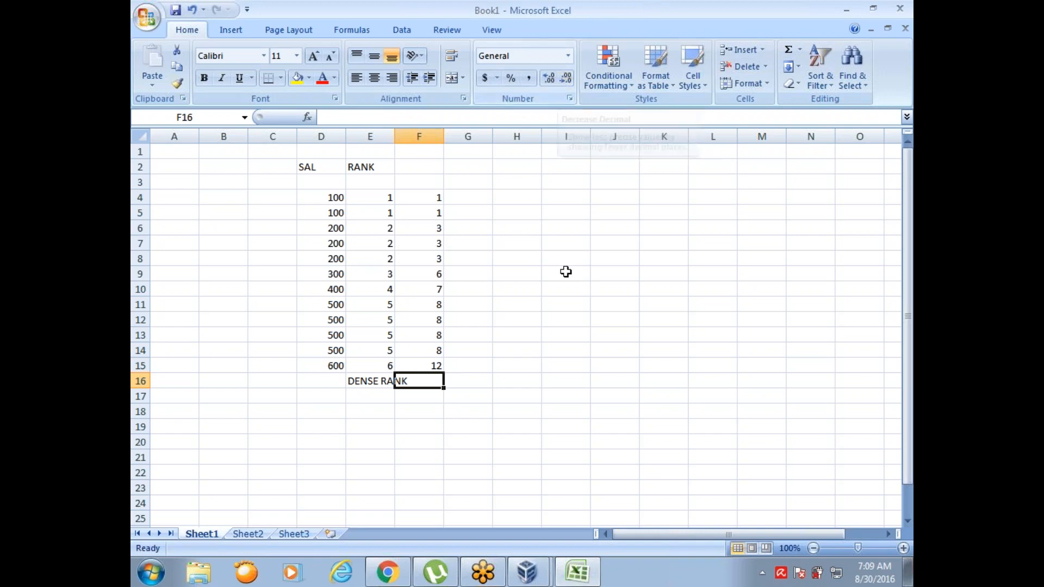
Step: Switch to the running VirtualBox virtual machine and log on to Windows with the PRACTICE_DWH account
mouse_move(528, 578)
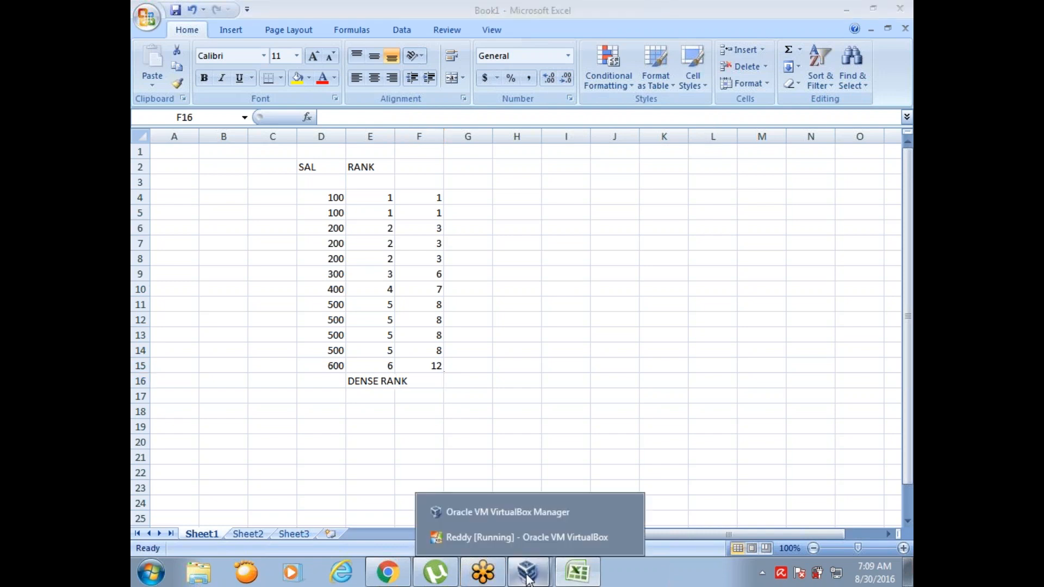
click(520, 533)
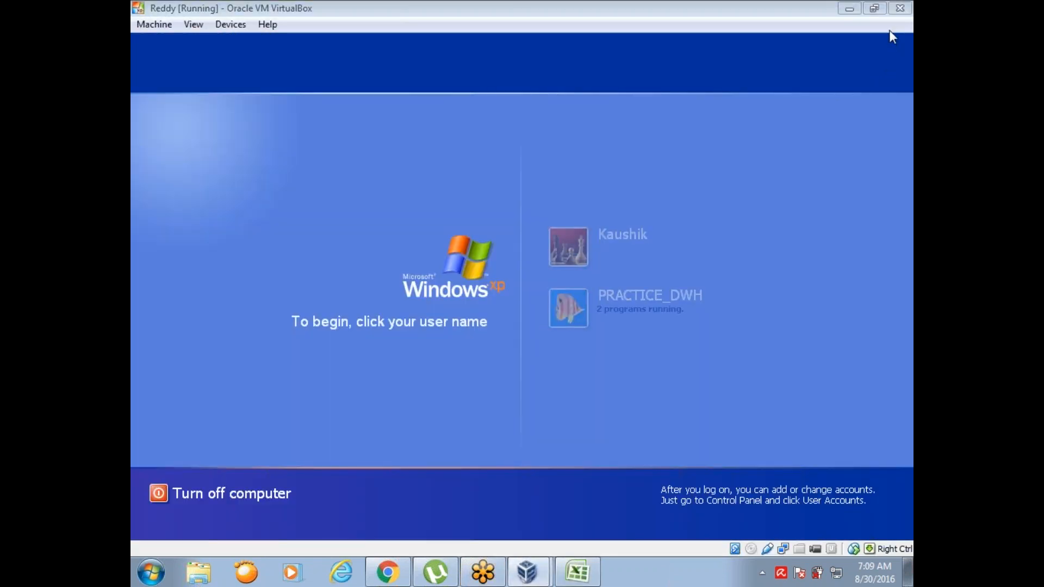
click(568, 305)
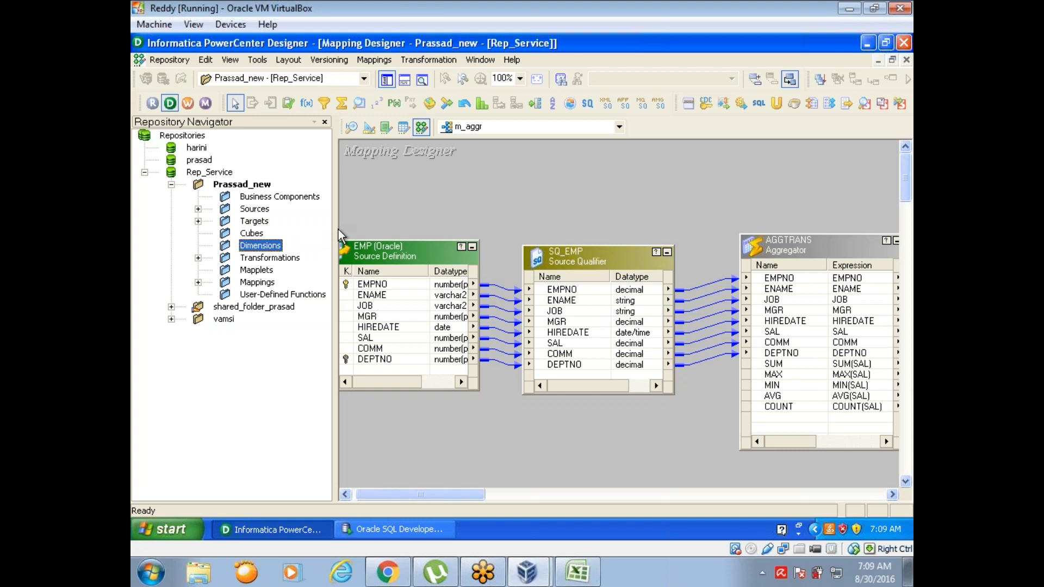
Step: Narrow the Repository Navigator slightly and close the open m_aggr mapping in the Mapping Designer
drag(336, 226, 313, 227)
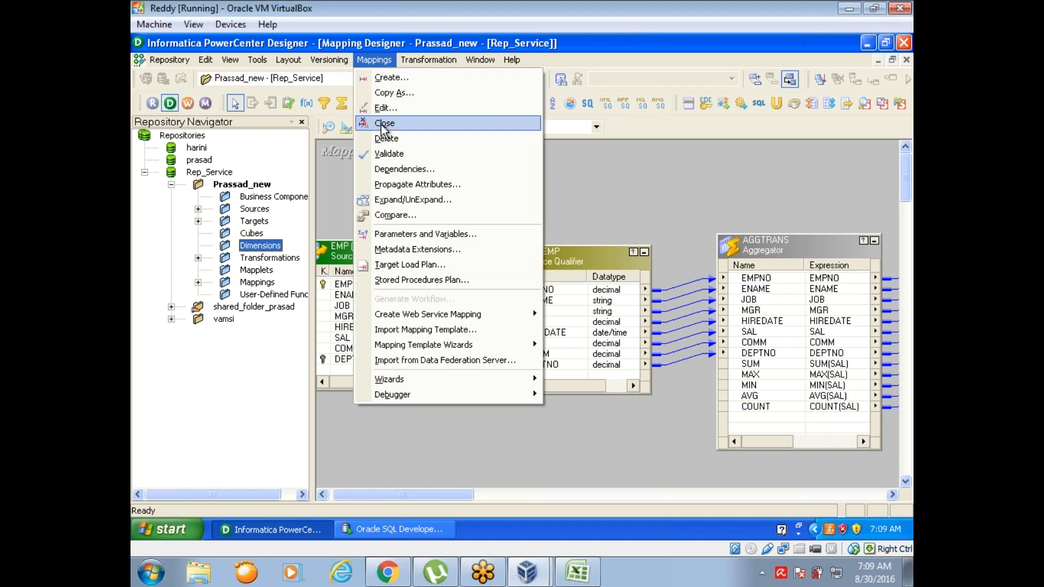
click(384, 123)
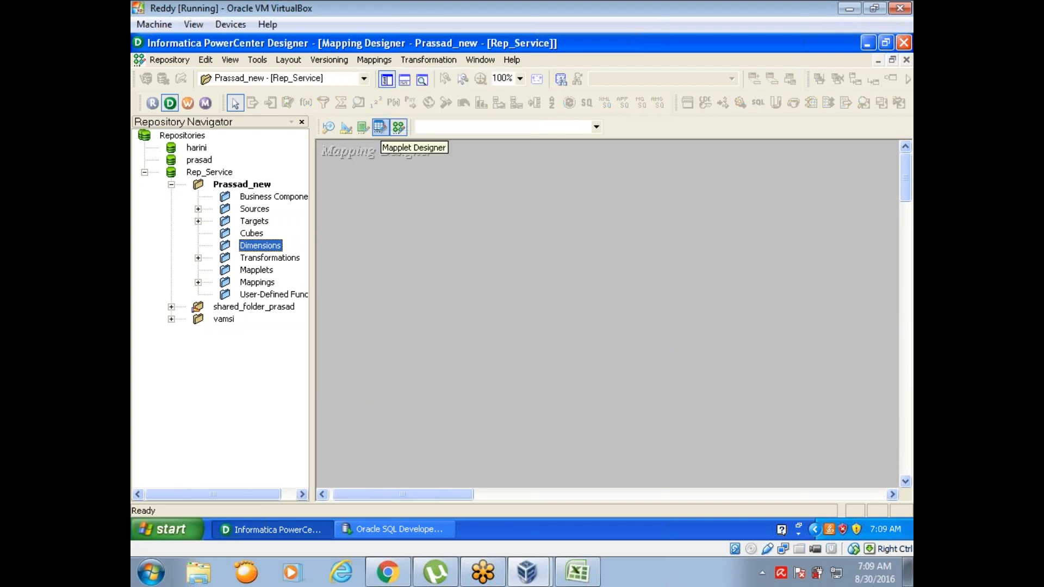
Step: Launch PowerCenter Workflow Manager, dismiss its welcome tip, and start the s_m_aggr session task in workflow wf_m_update
click(187, 102)
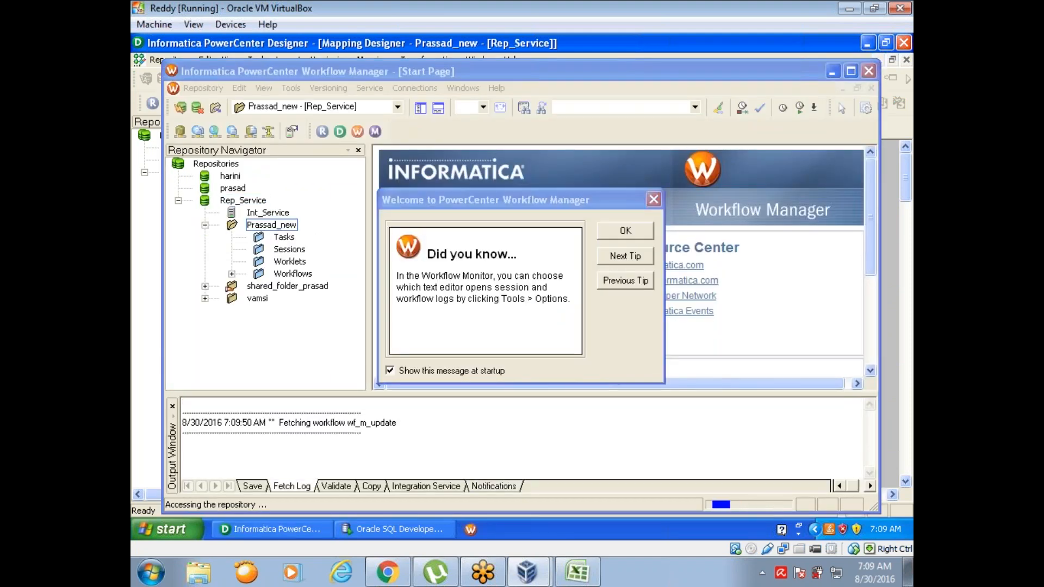
key(Return)
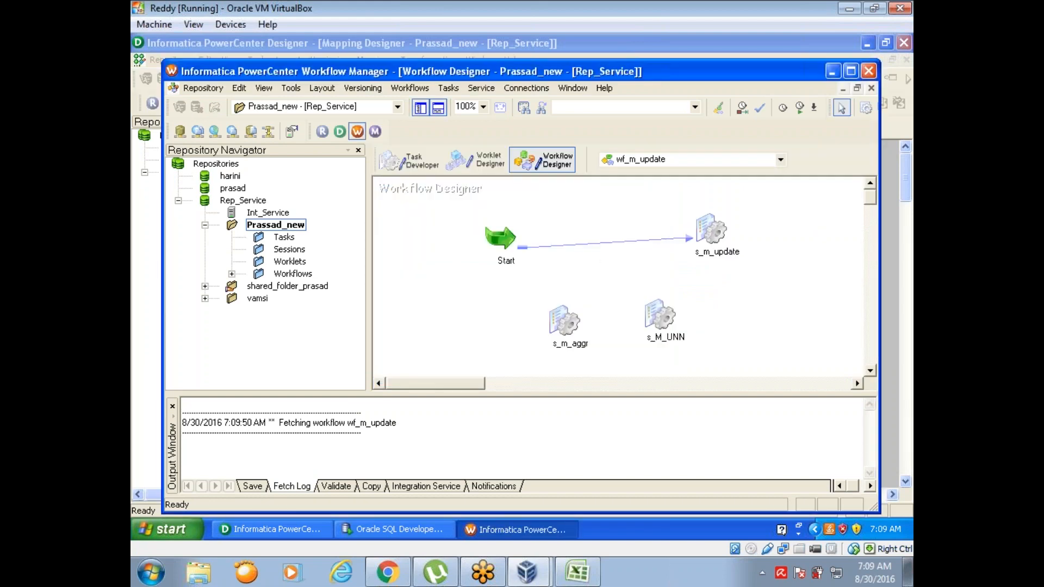
click(566, 324)
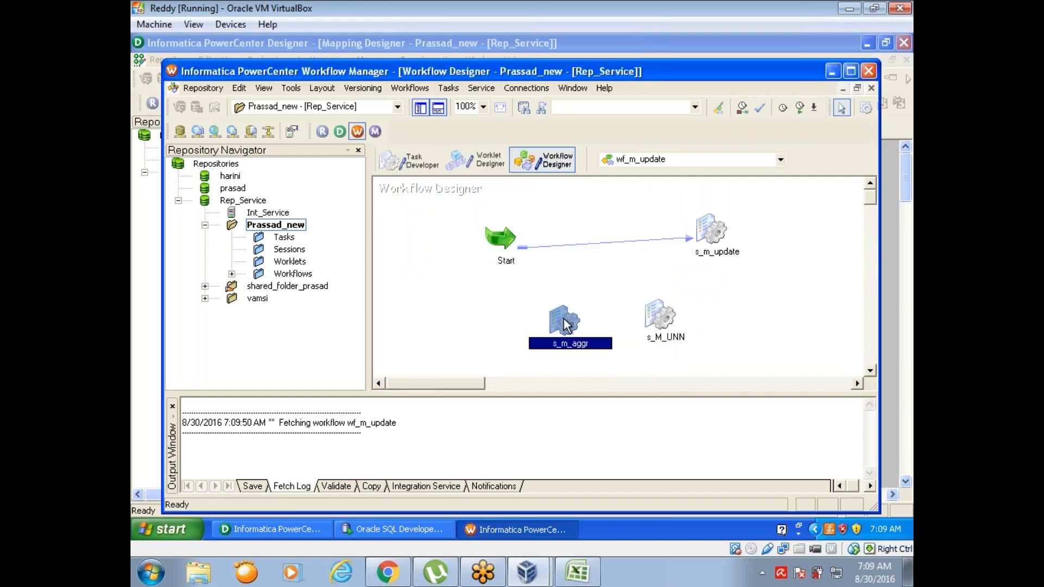
right_click(566, 325)
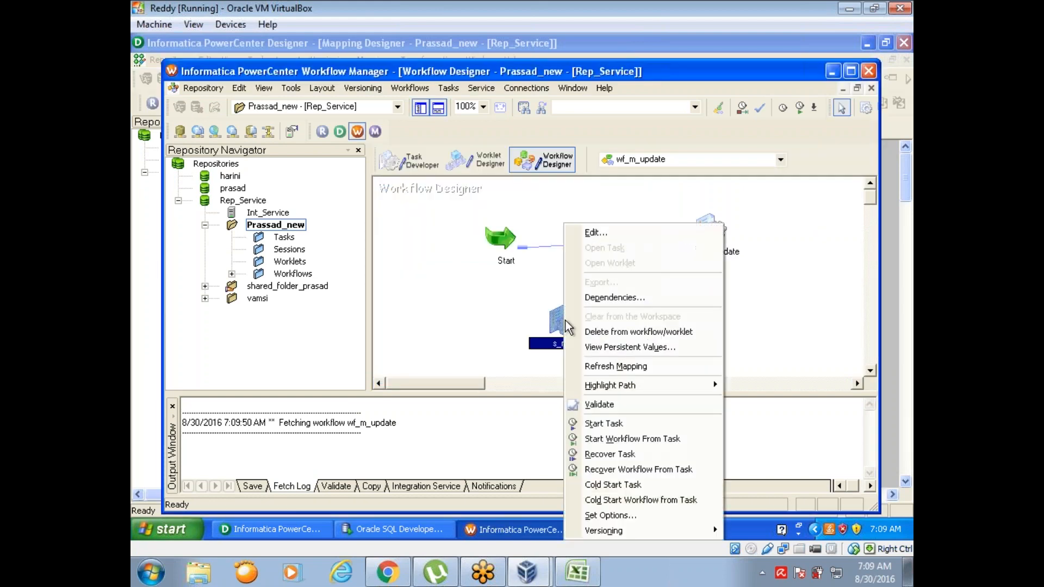
click(601, 423)
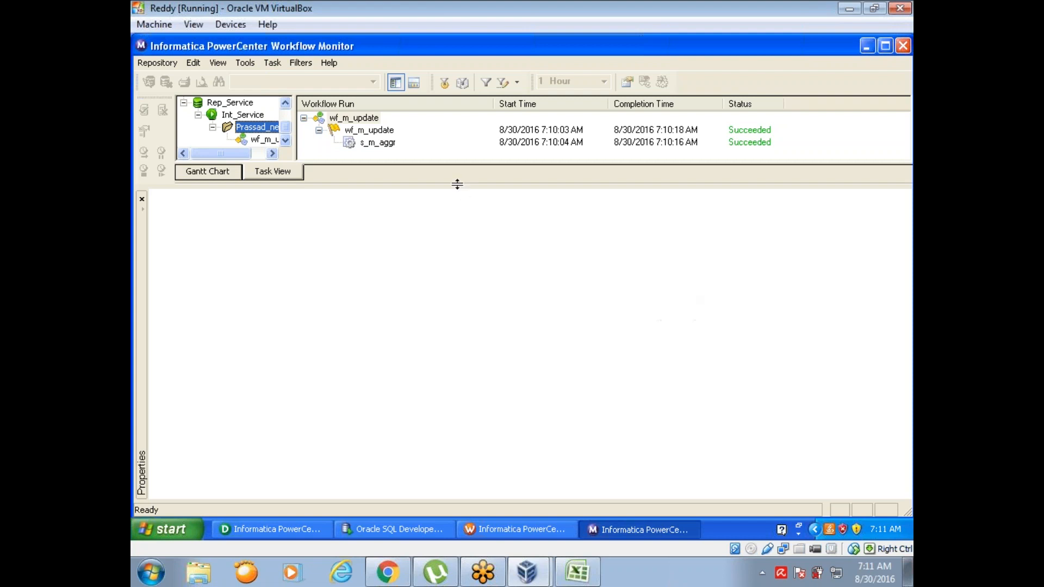
Step: Inspect the s_m_aggr run's task details in Workflow Monitor, checking the source and target success rows
click(377, 143)
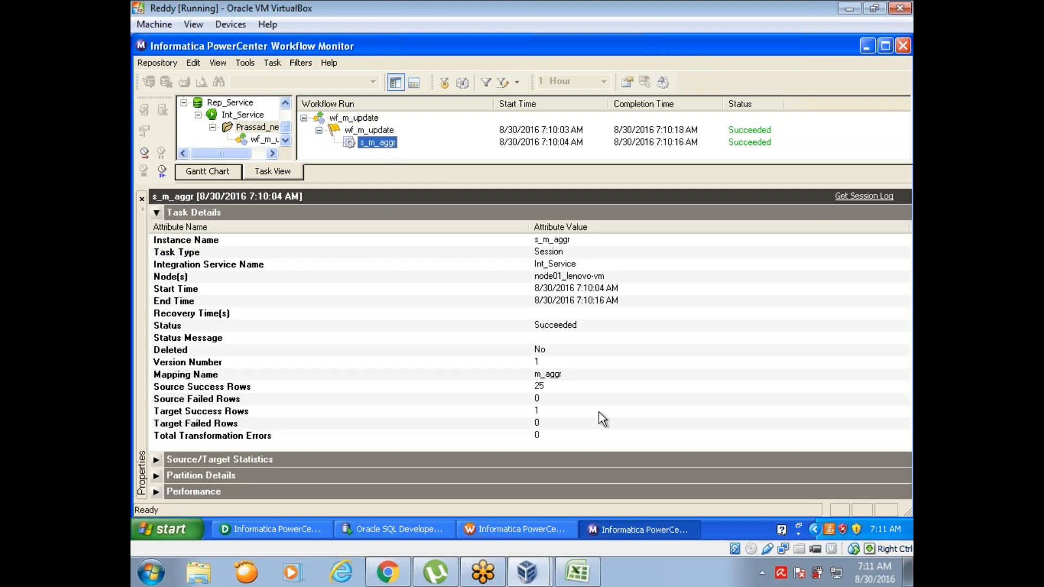
click(557, 386)
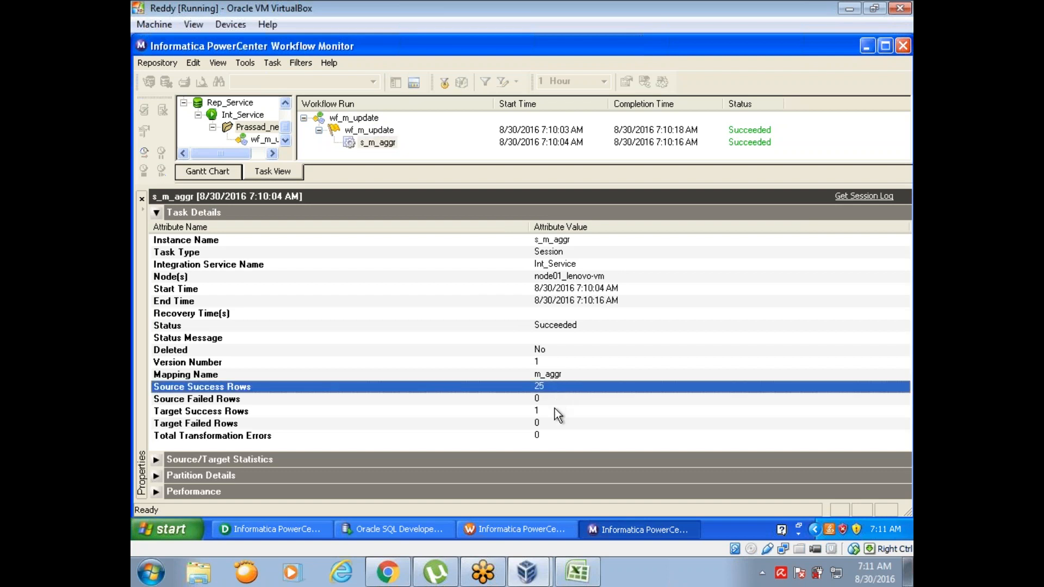
click(555, 413)
Step: Return to PowerCenter Designer, reopen the m_aggr mapping, and hide the output window and Repository Navigator
click(308, 526)
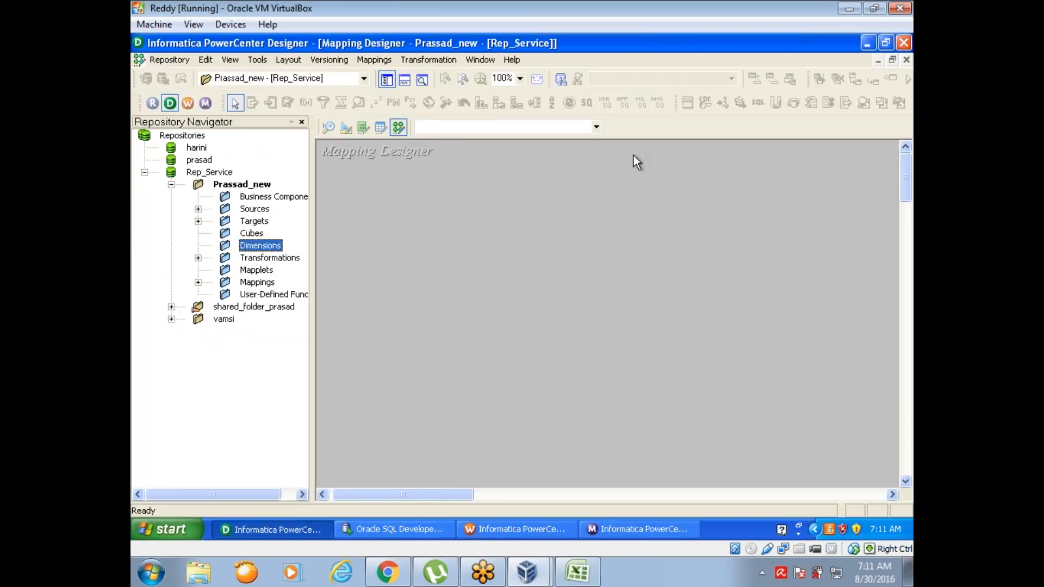
click(597, 127)
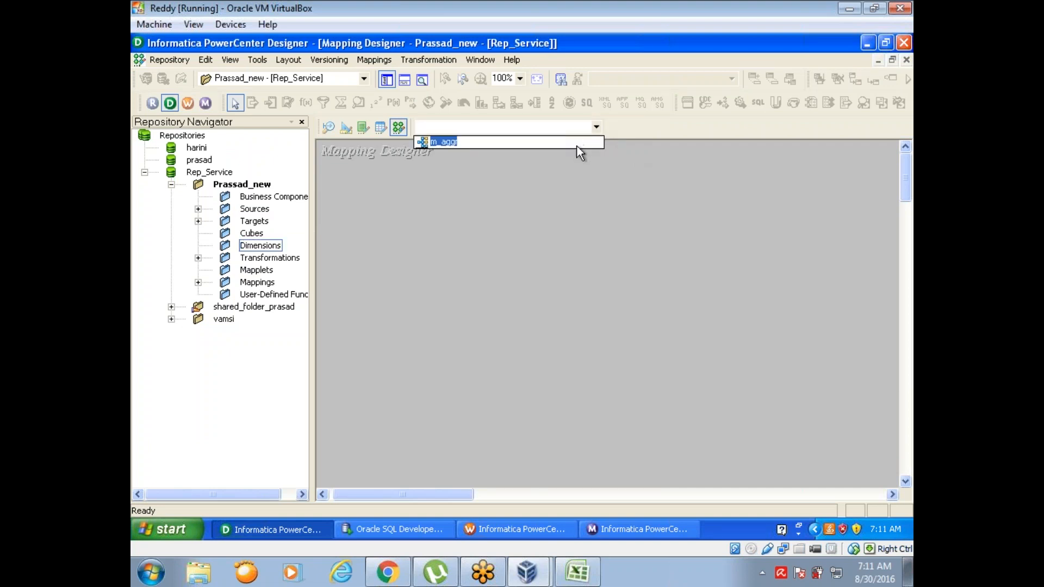
click(443, 141)
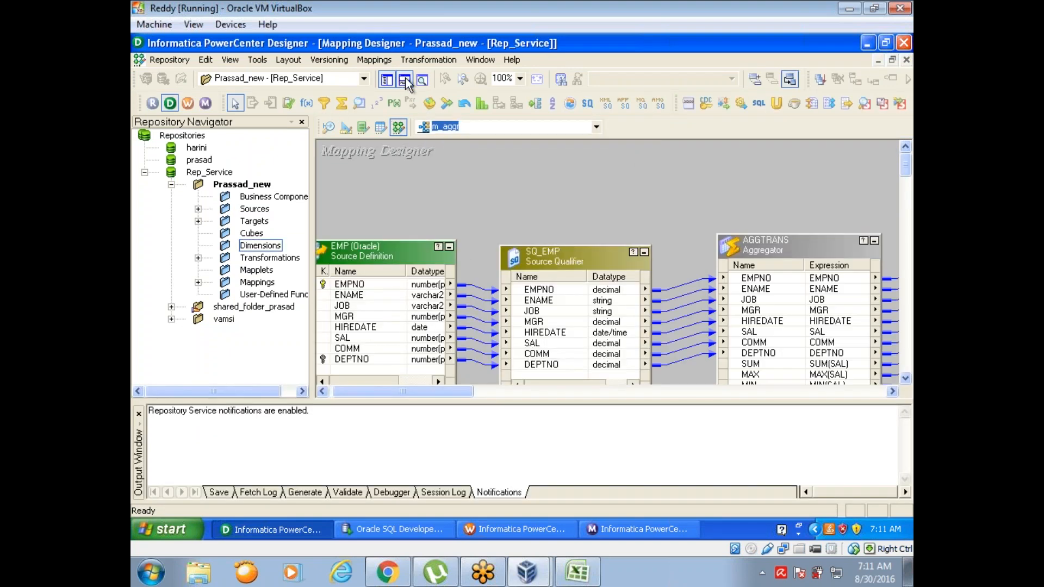
click(404, 80)
click(387, 80)
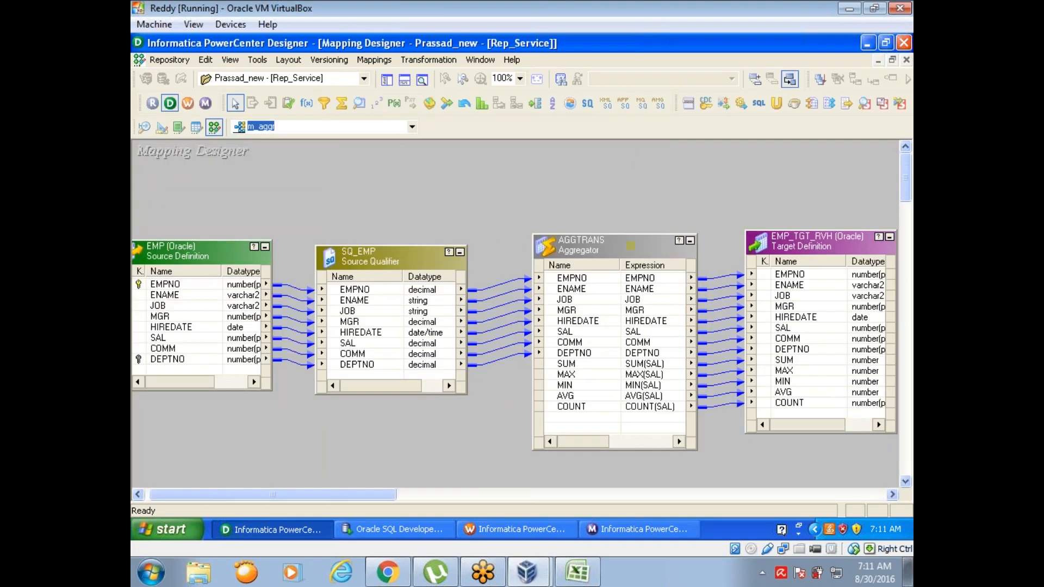
Step: Delete the AGGTRANS aggregator from the mapping and place a Rank transformation between SQ_EMP and the EMP_TGT_RVH target
right_click(583, 250)
click(631, 439)
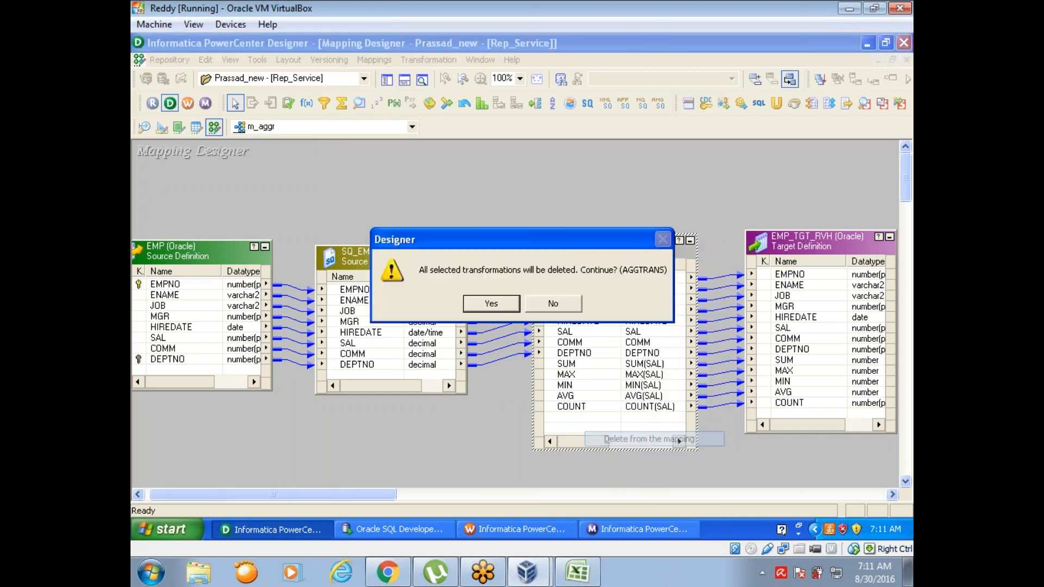
click(484, 303)
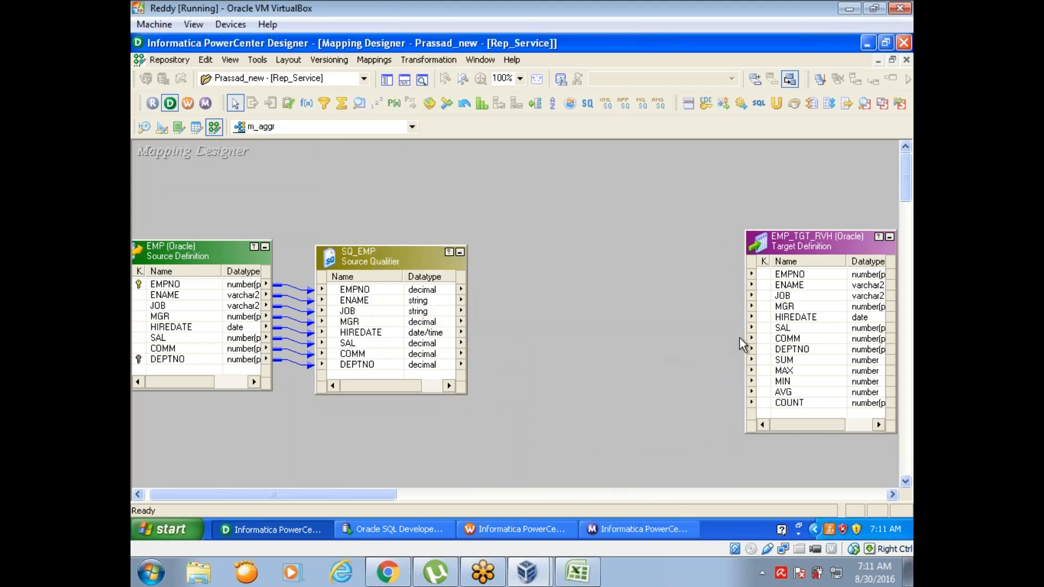
click(481, 105)
drag(518, 216, 705, 421)
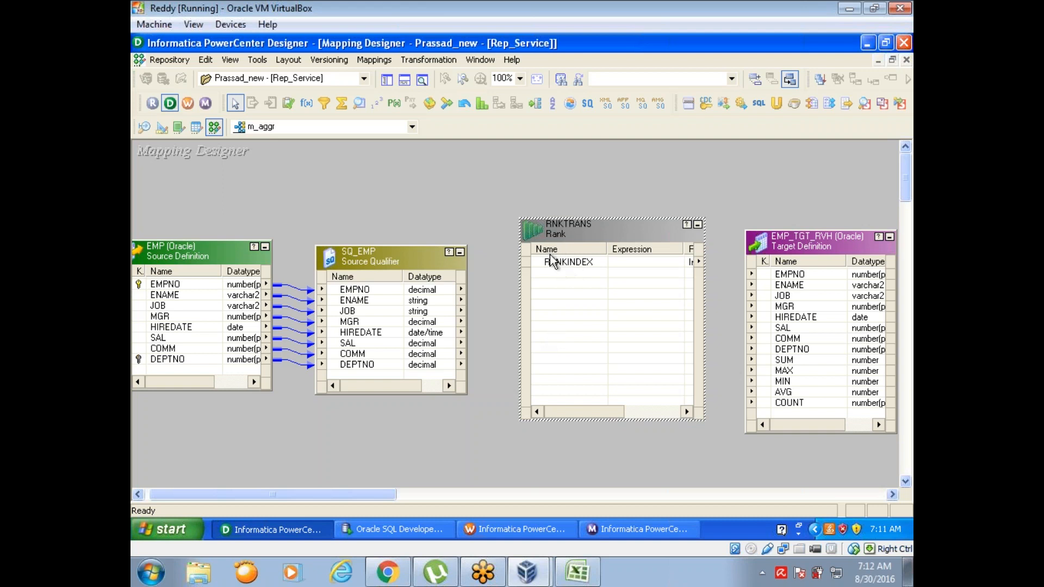
Step: Link all SQ_EMP source qualifier ports into the RNKTRANS Rank transformation
right_click(335, 296)
click(340, 298)
drag(333, 296, 555, 283)
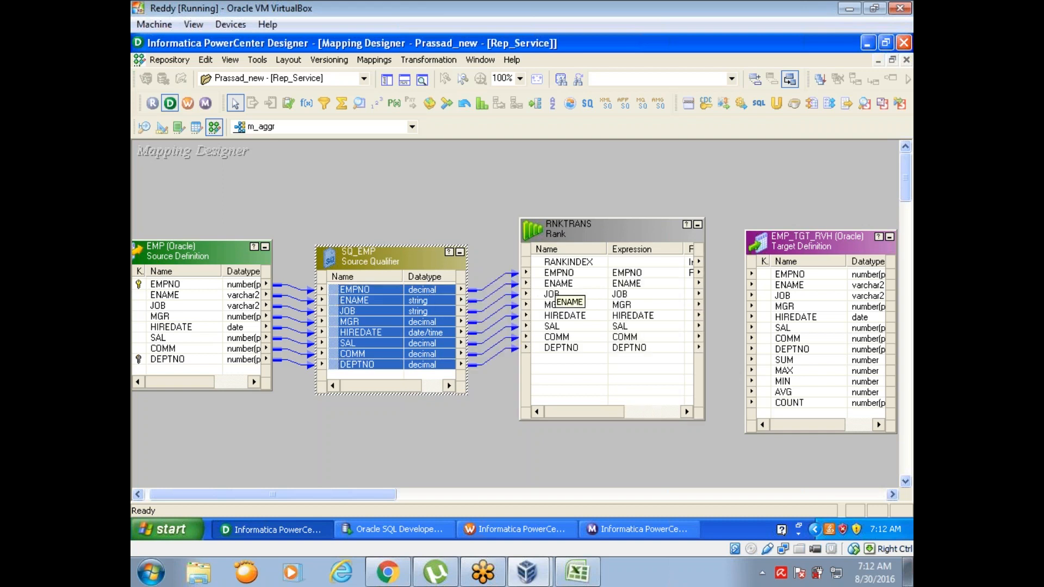
Step: Open the EMP_TGT_RVH target definition's columns in Target Designer and add a RANK column of datatype number in first place
click(161, 132)
double_click(303, 210)
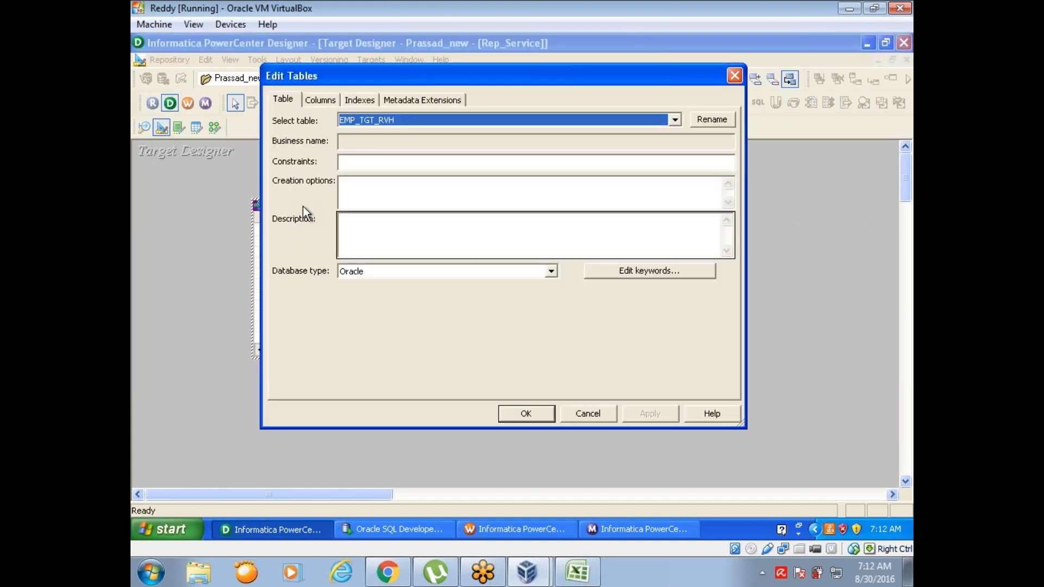
click(325, 103)
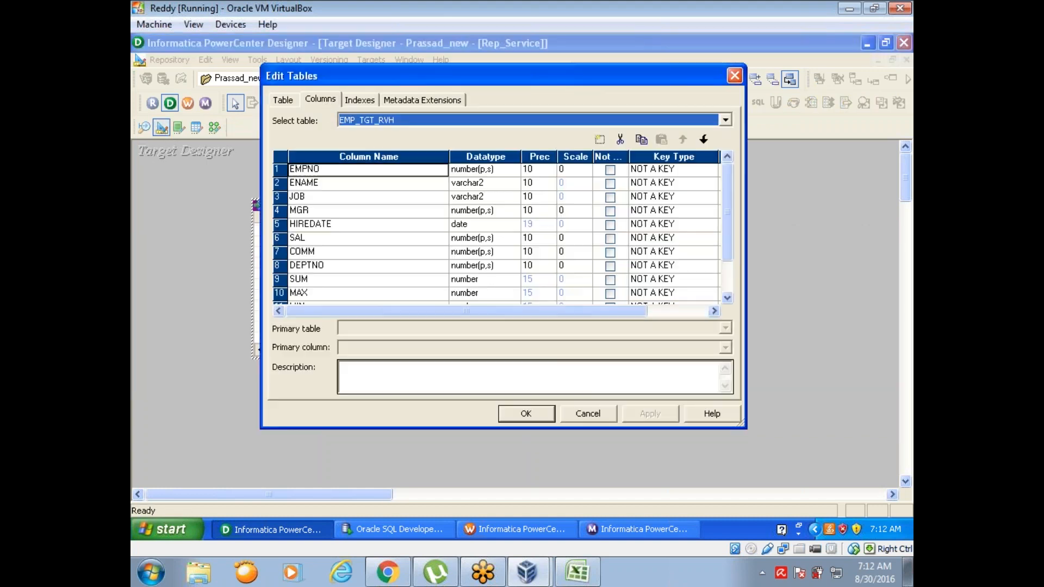
click(282, 168)
click(601, 142)
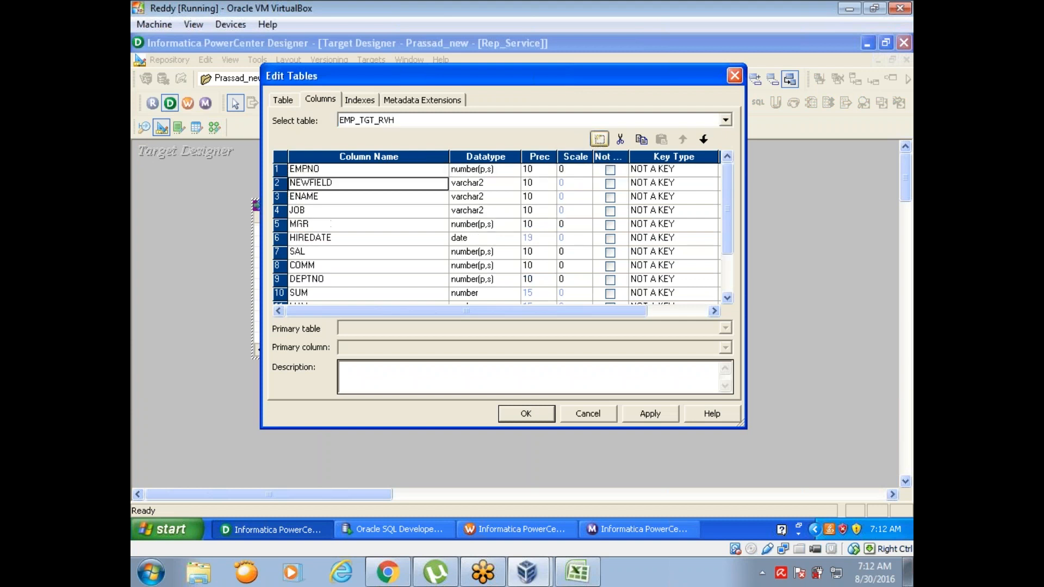
click(681, 140)
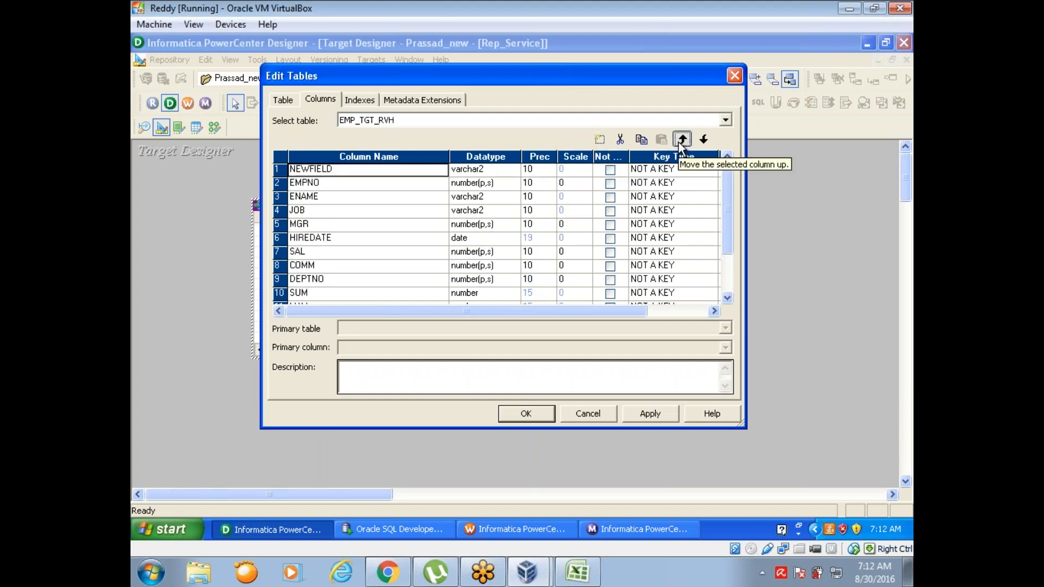
text(RANK)
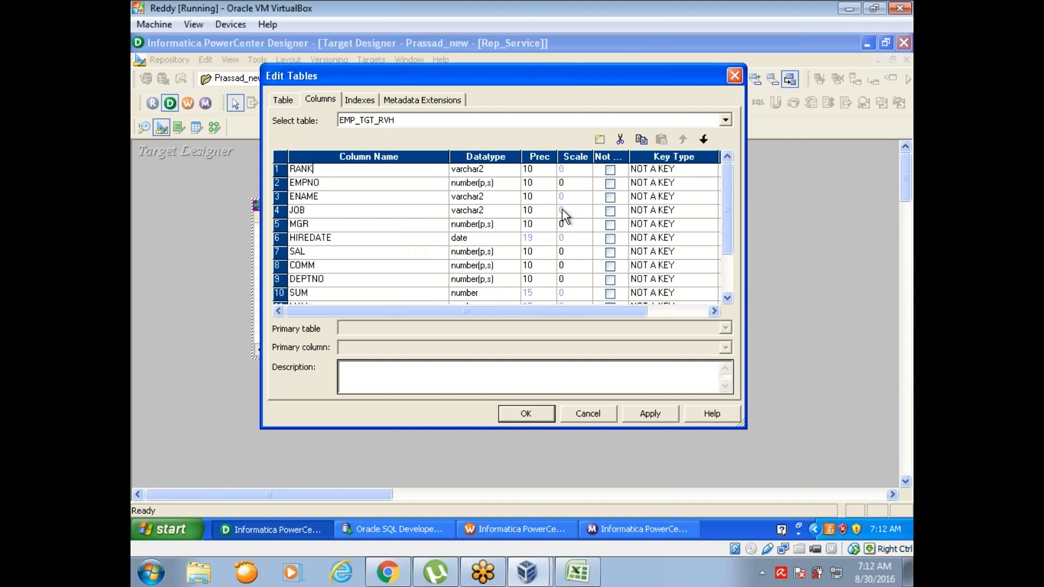
click(505, 171)
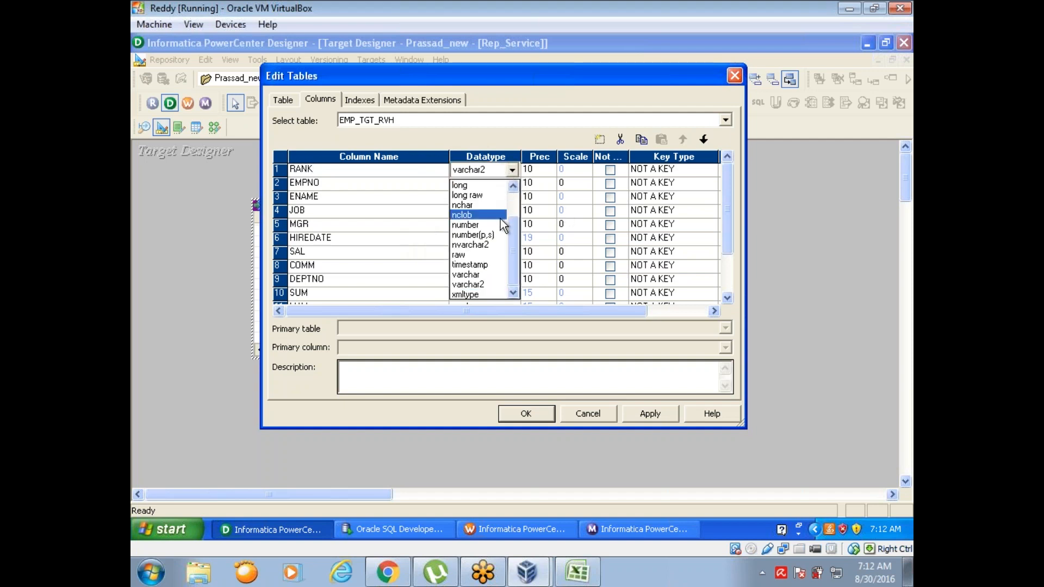
click(500, 225)
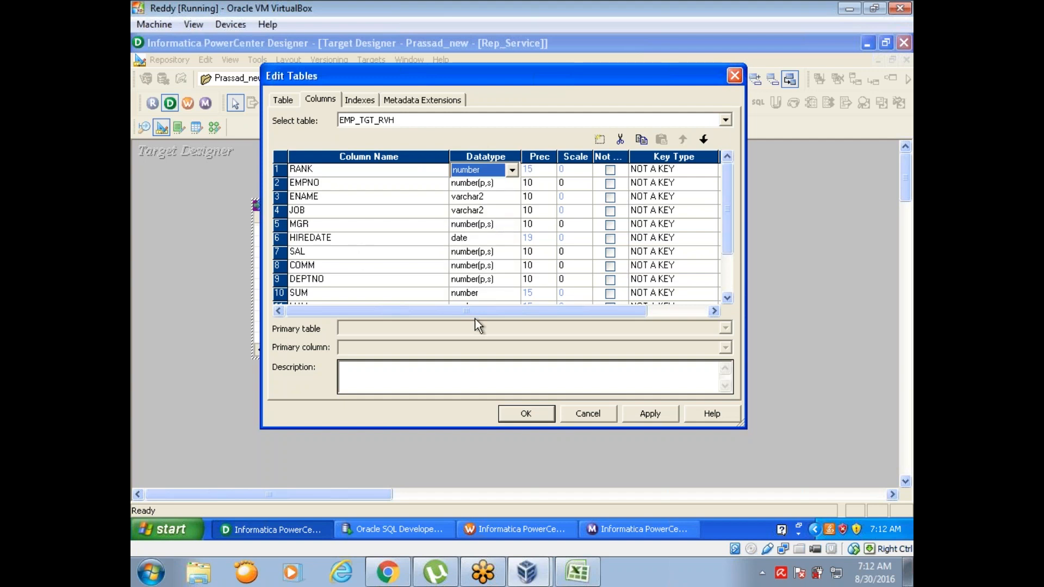
Step: Remove the SUM, MAX, MIN, AVG and COUNT columns from EMP_TGT_RVH and accept the table changes
scroll(728, 298, down, 1)
click(728, 298)
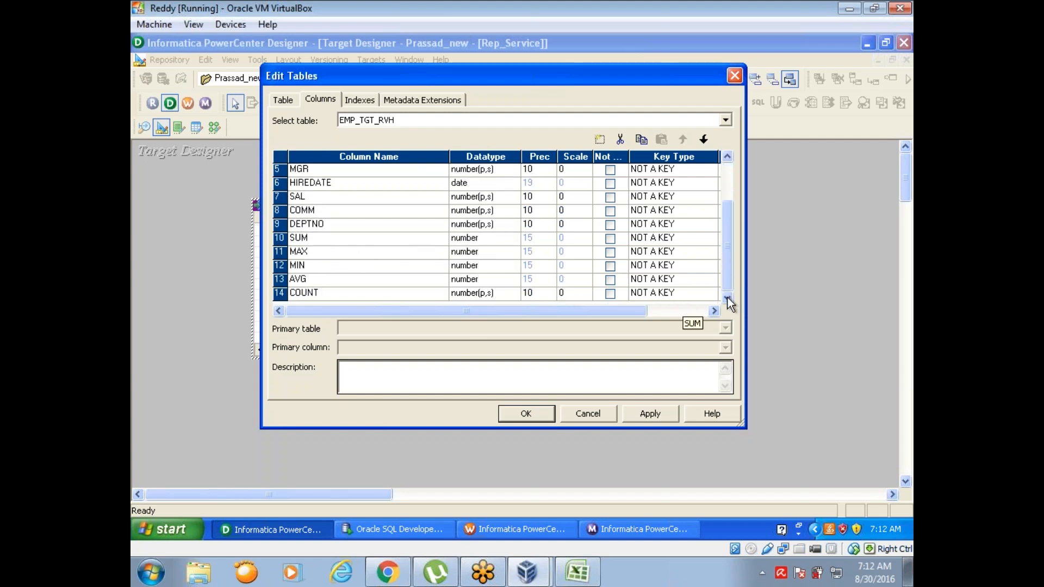
click(283, 294)
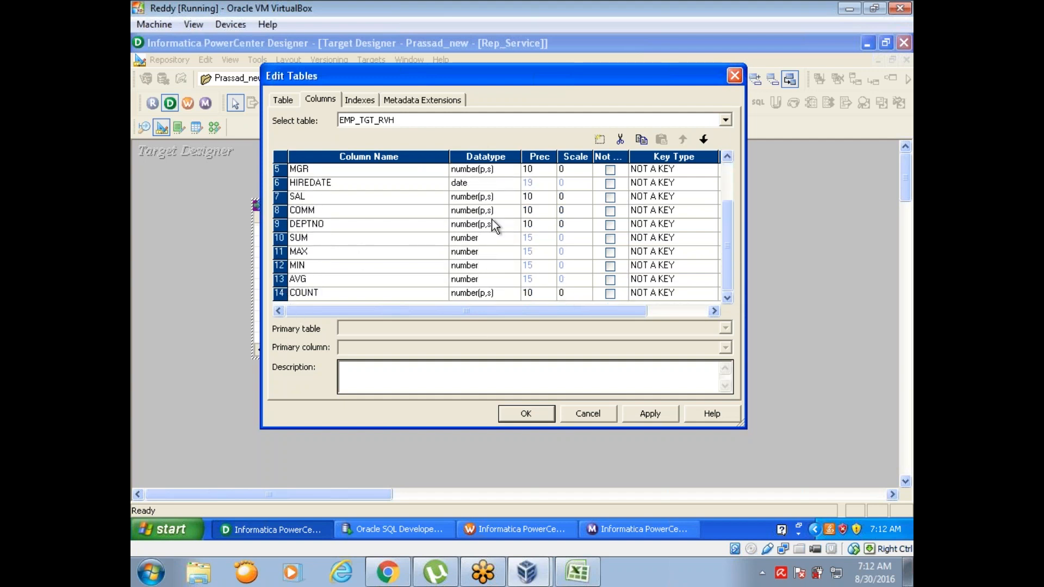
click(620, 140)
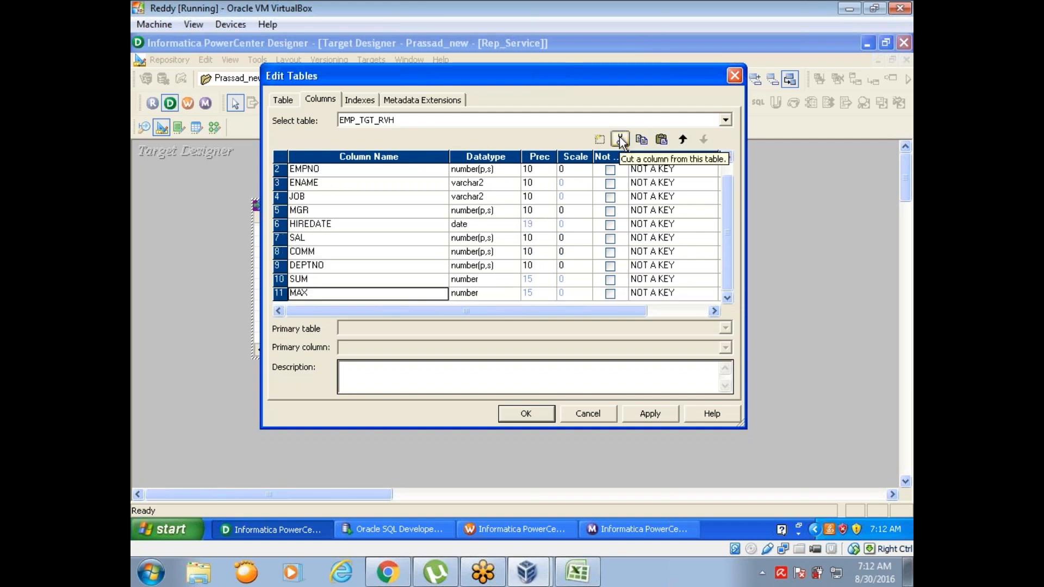
click(621, 139)
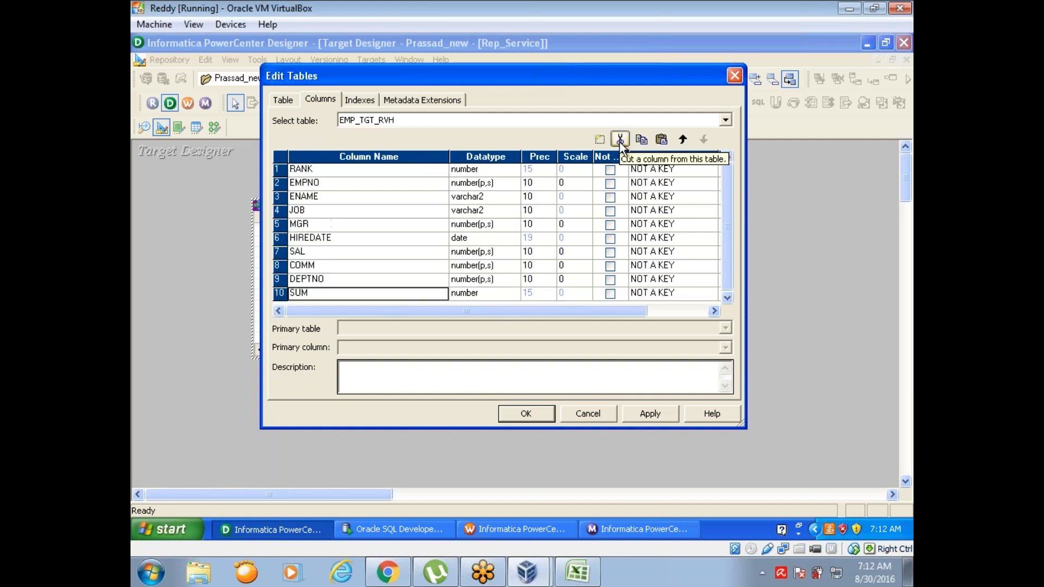
click(621, 140)
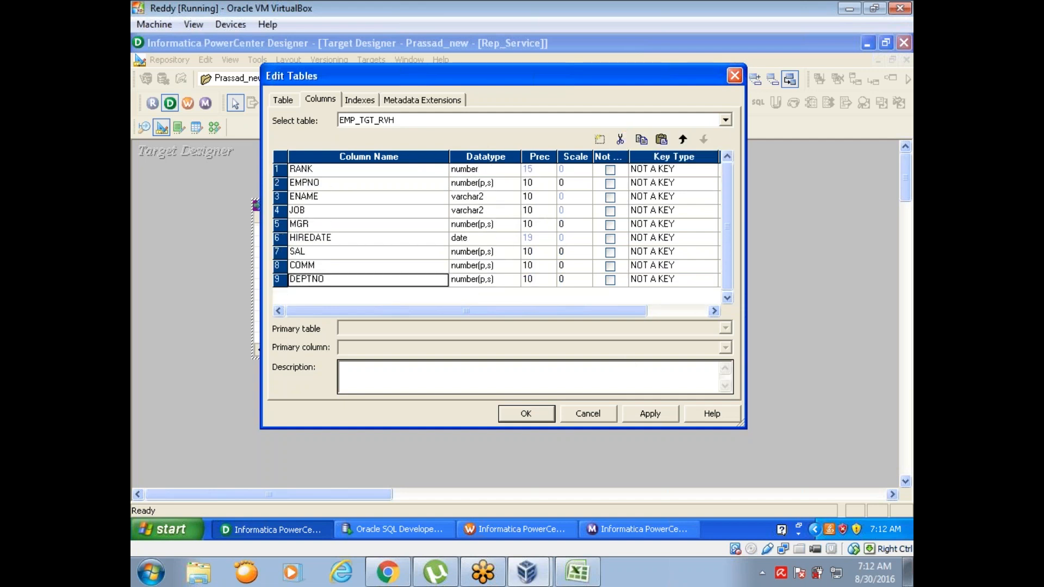
click(529, 414)
Step: Generate and execute the target table SQL on the dwh_tgt data source, entering the database username and password and overwriting MKTABLES.SQL
key(Caps_Lock)
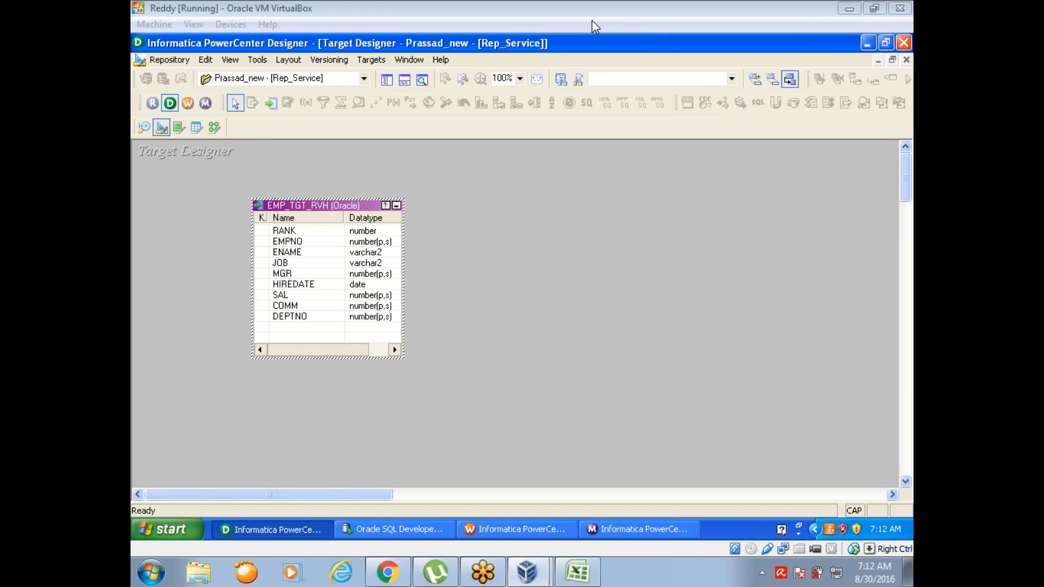
click(370, 62)
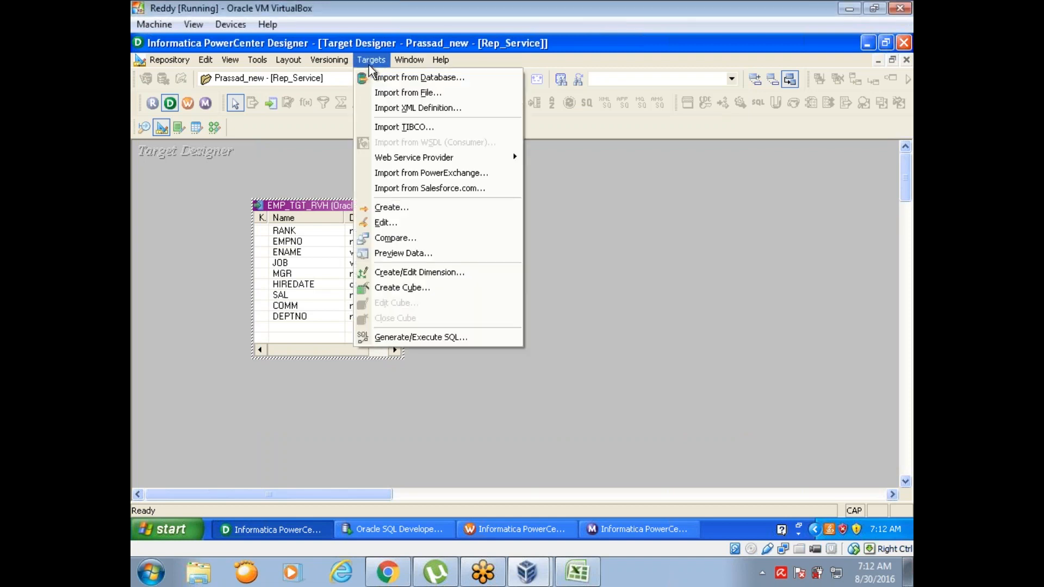
click(405, 339)
click(635, 381)
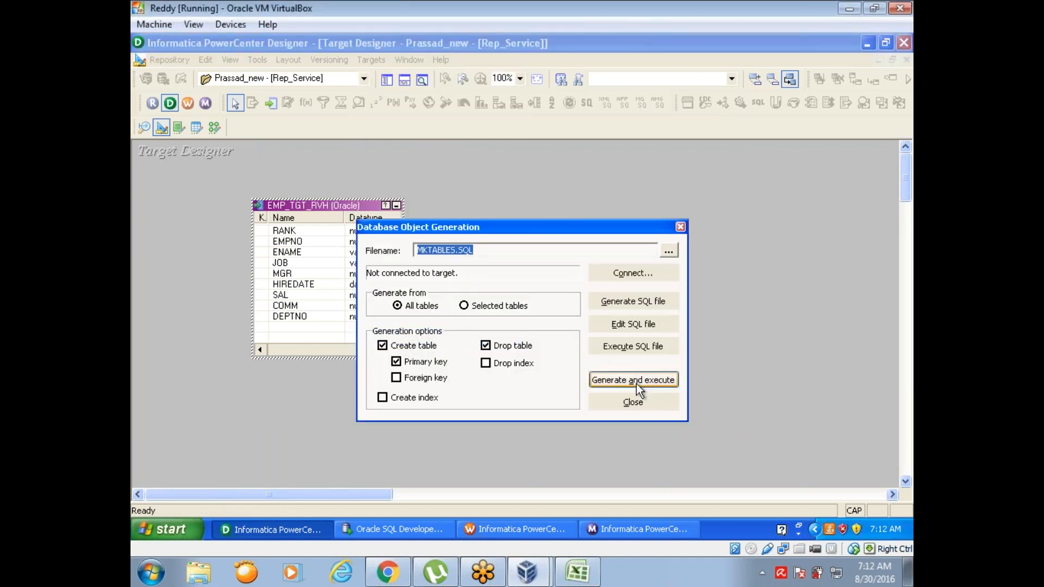
click(518, 326)
text(DWH_TGT)
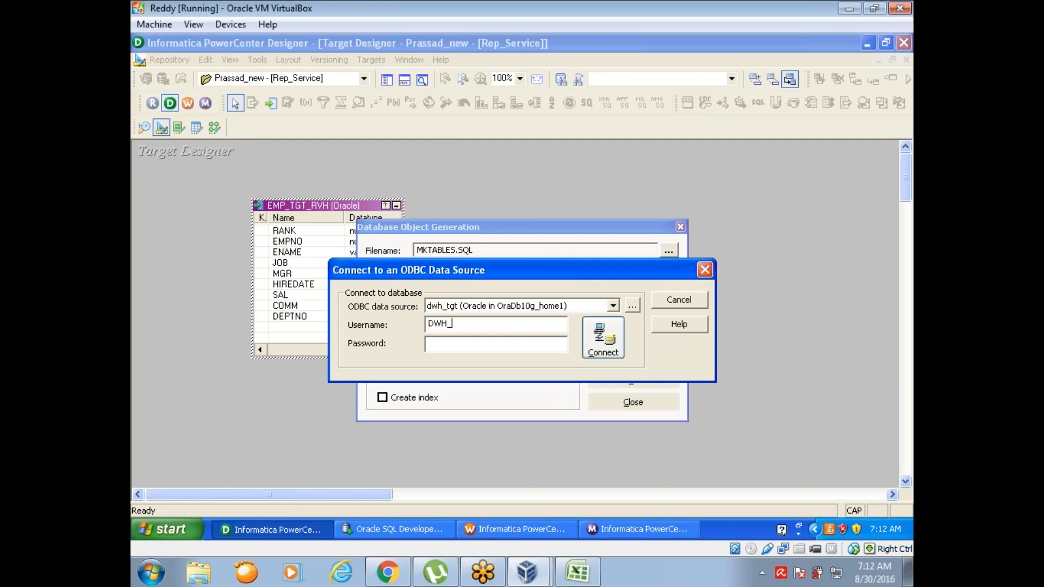
key(Tab)
text(*******)
click(603, 351)
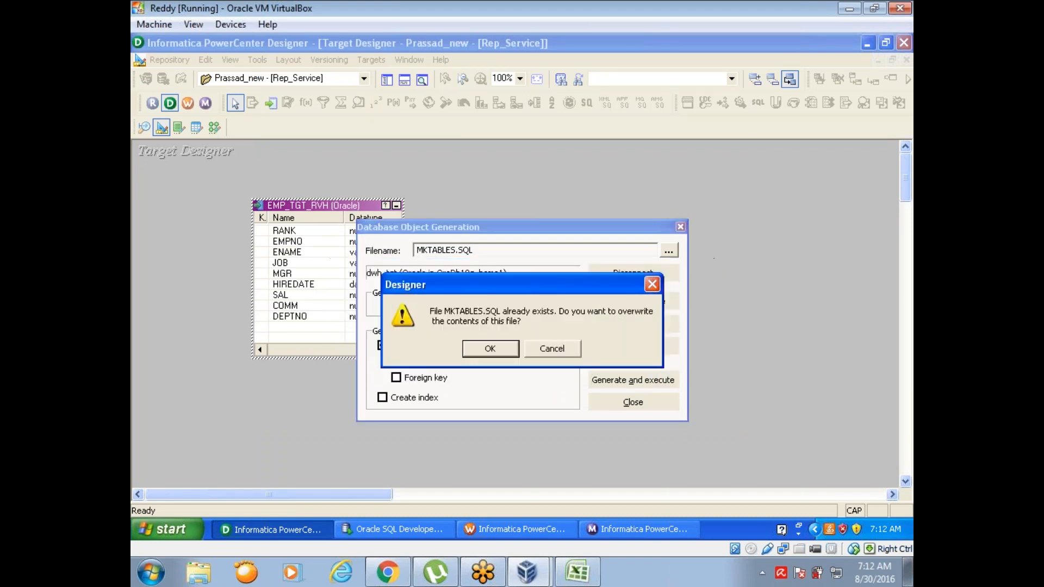
click(485, 350)
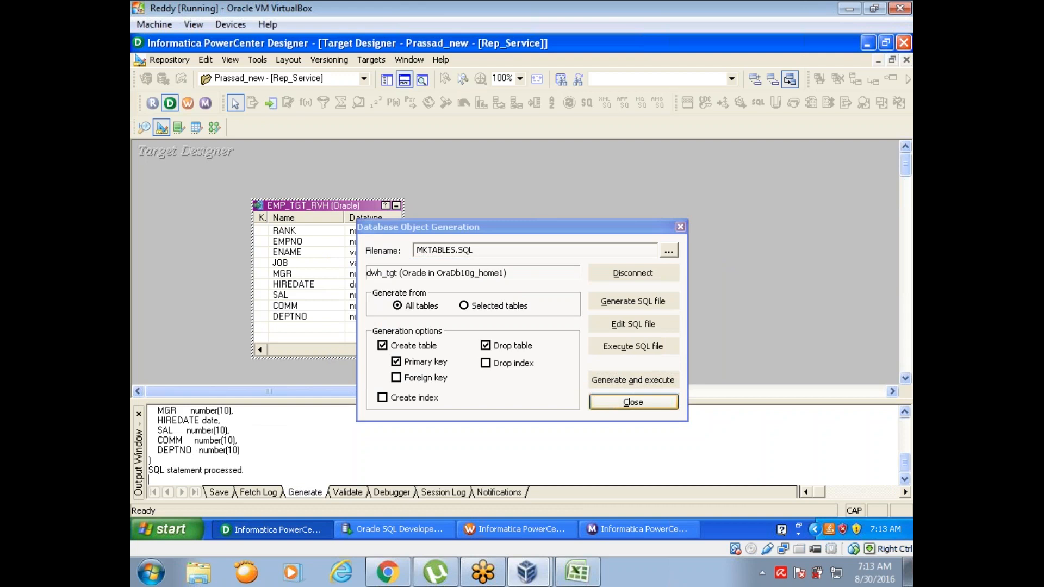
click(633, 401)
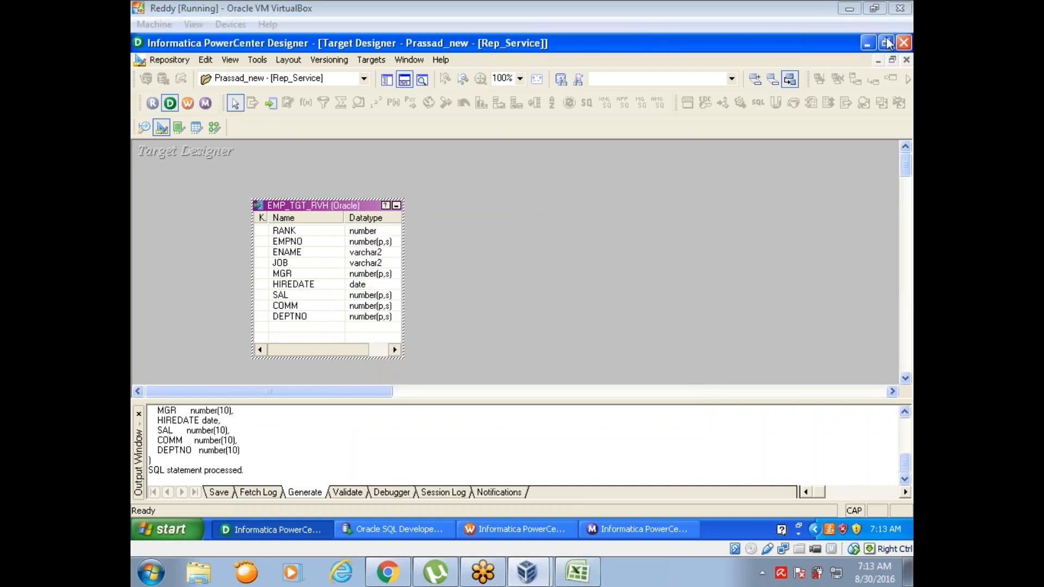
Step: Return to the m_aggr mapping, link all RNKTRANS ports including RANKINDEX to the EMP_TGT_RVH target columns, and save the mapping
click(217, 133)
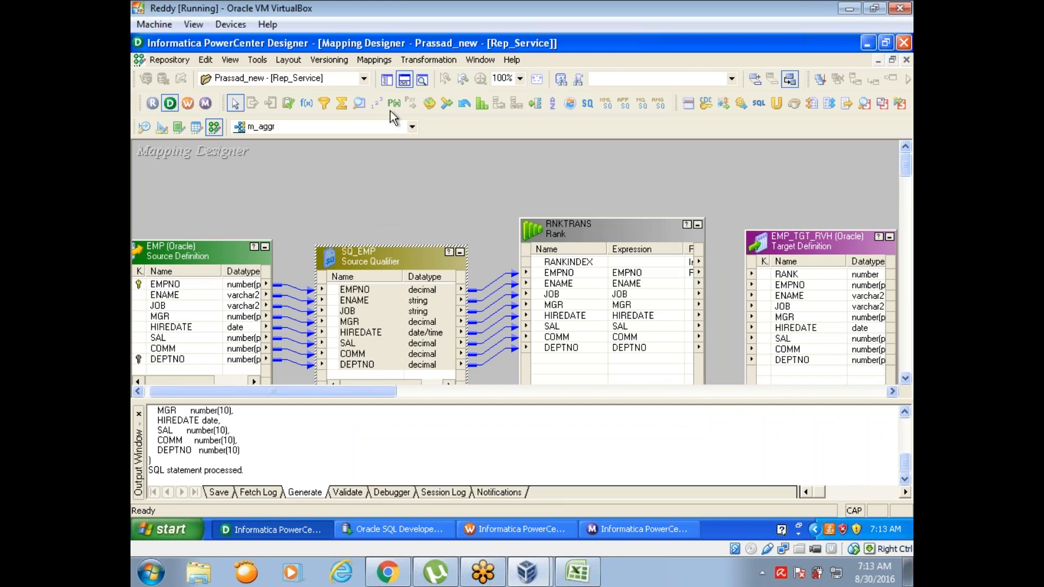
click(403, 80)
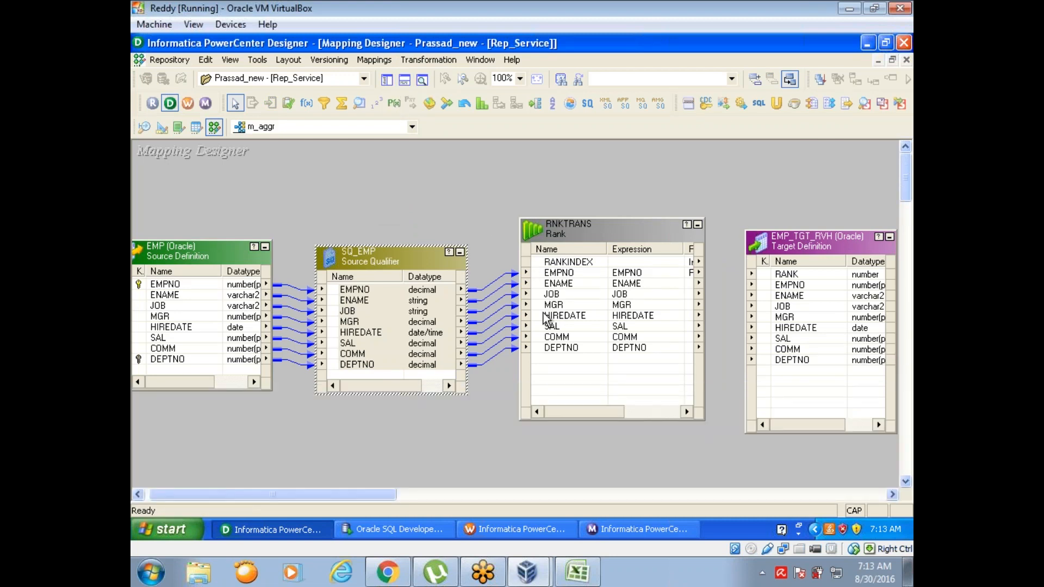
right_click(541, 264)
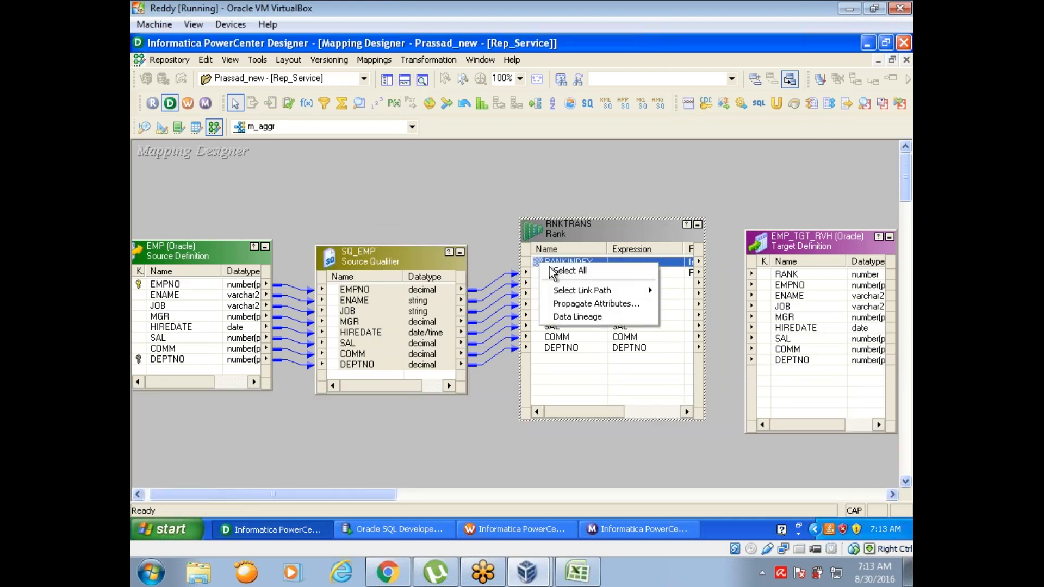
click(542, 267)
drag(541, 267, 792, 276)
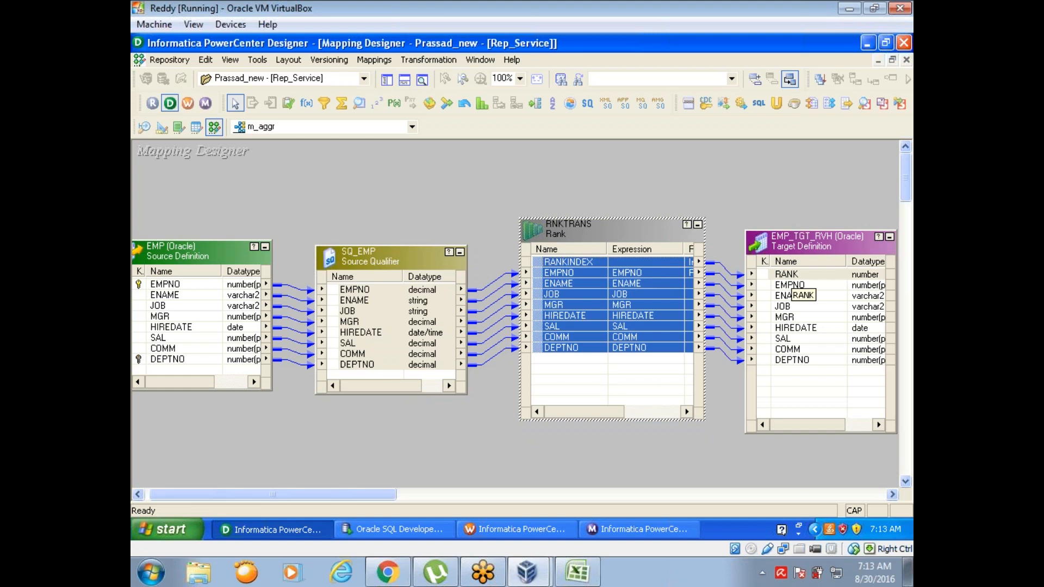
key(ctrl+s)
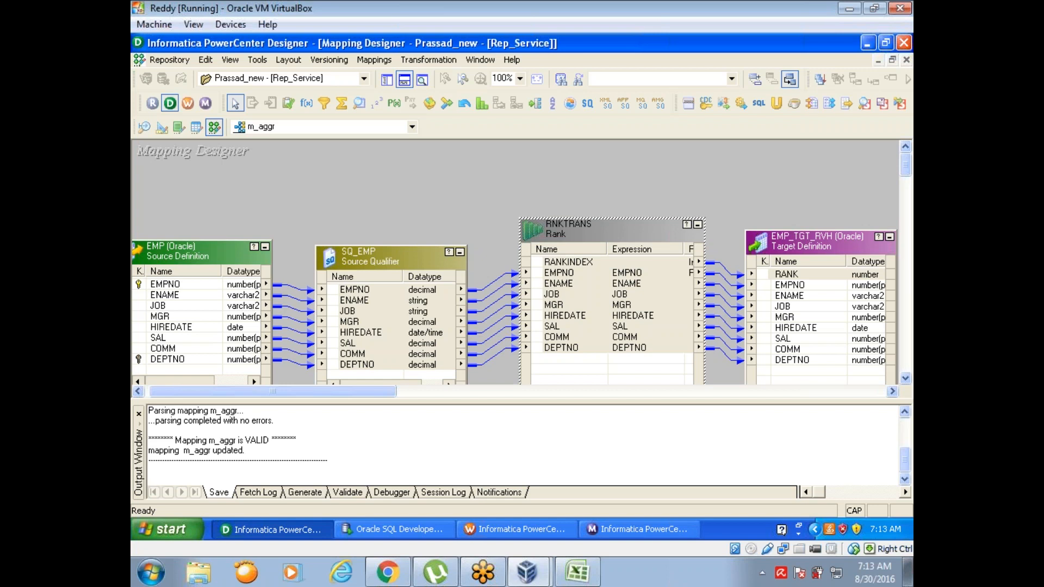
Step: Examine the RNKTRANS ports and properties, including the Top/Bottom choices, leaving Top selected
double_click(595, 225)
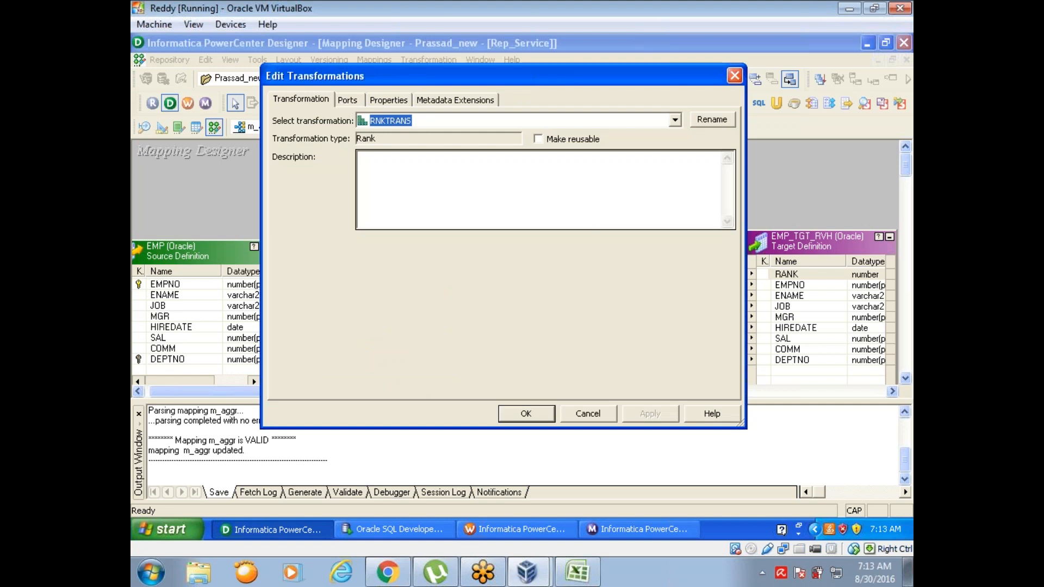
click(347, 100)
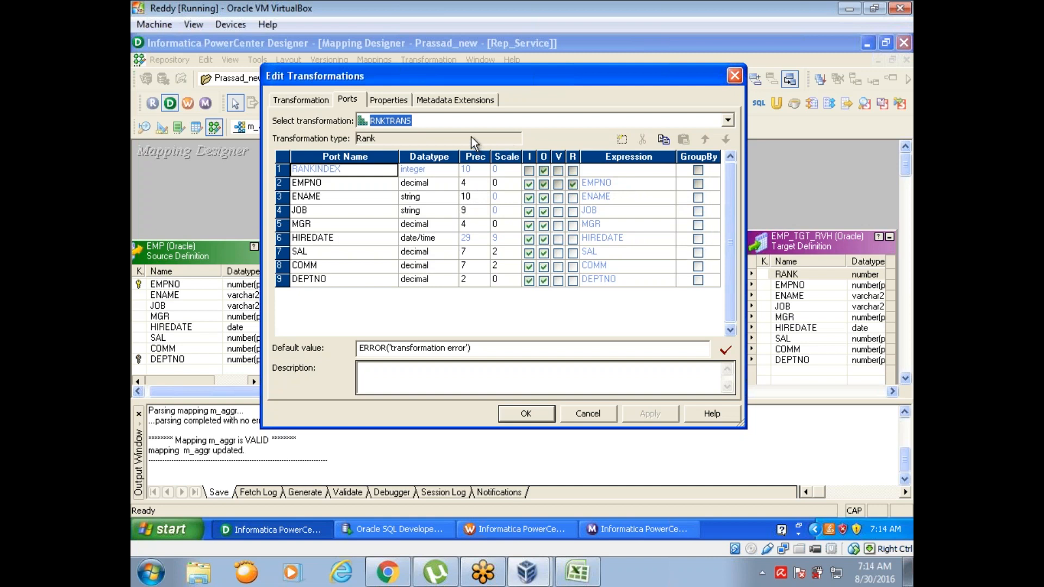
click(384, 101)
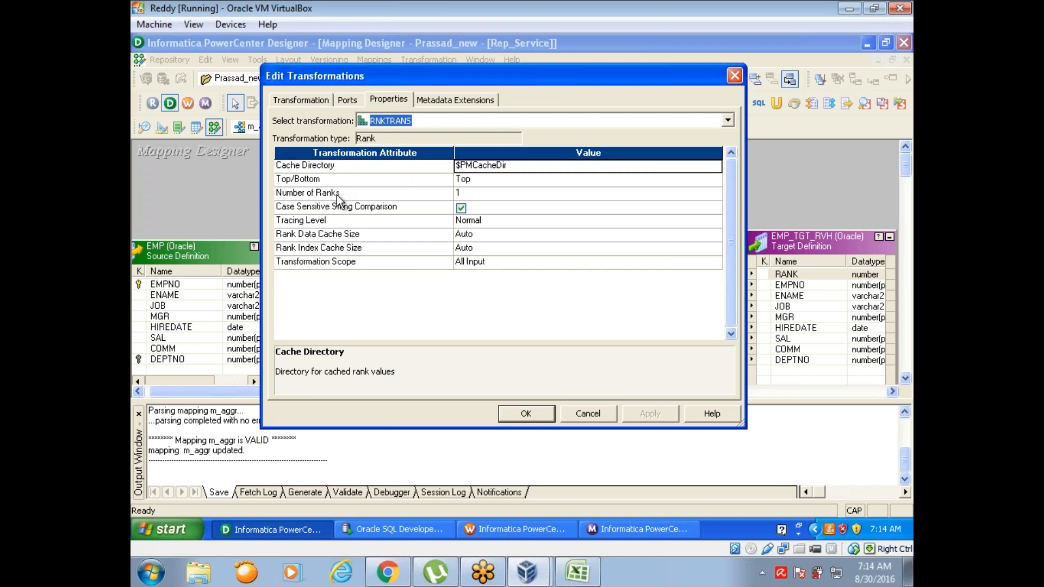
click(477, 179)
click(478, 179)
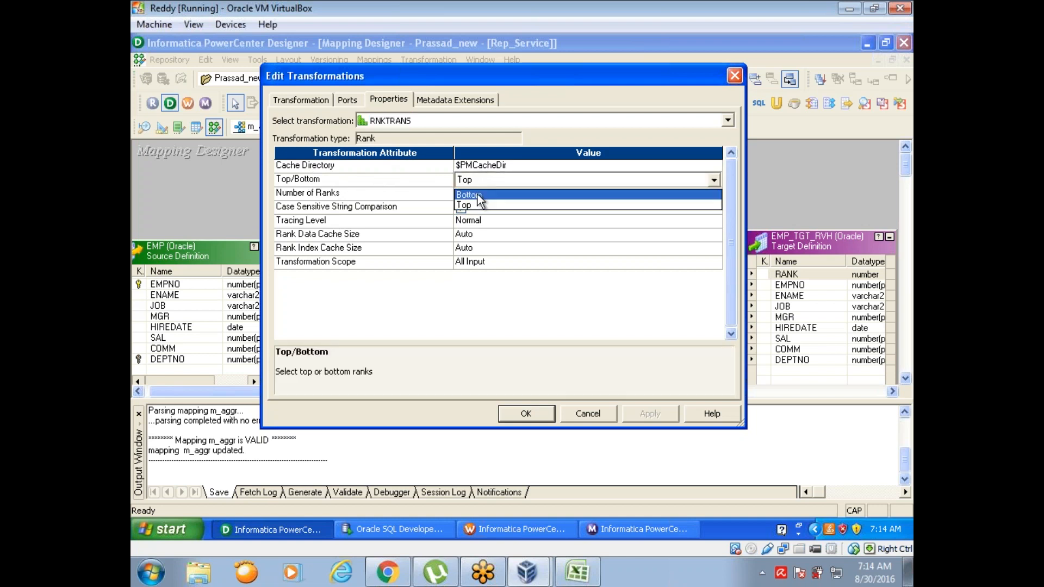
click(482, 178)
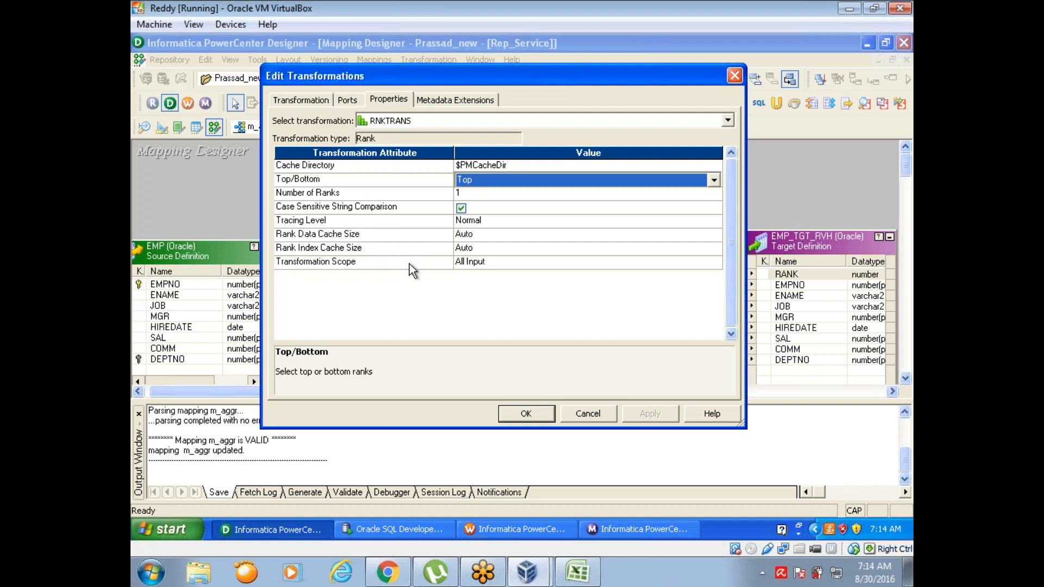
click(525, 414)
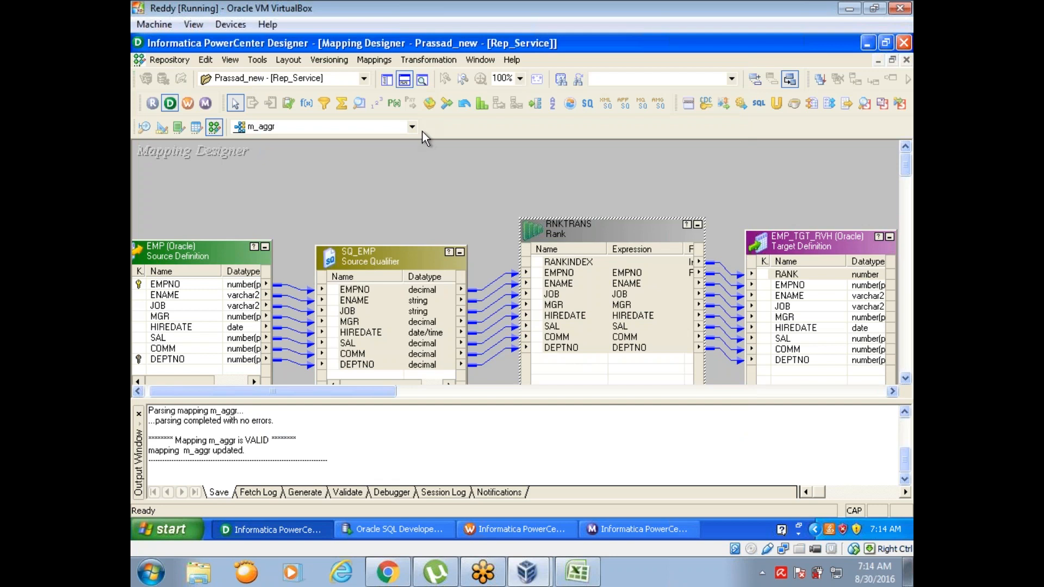
Step: Hide the output window and review the RNKTRANS rank properties again
click(404, 80)
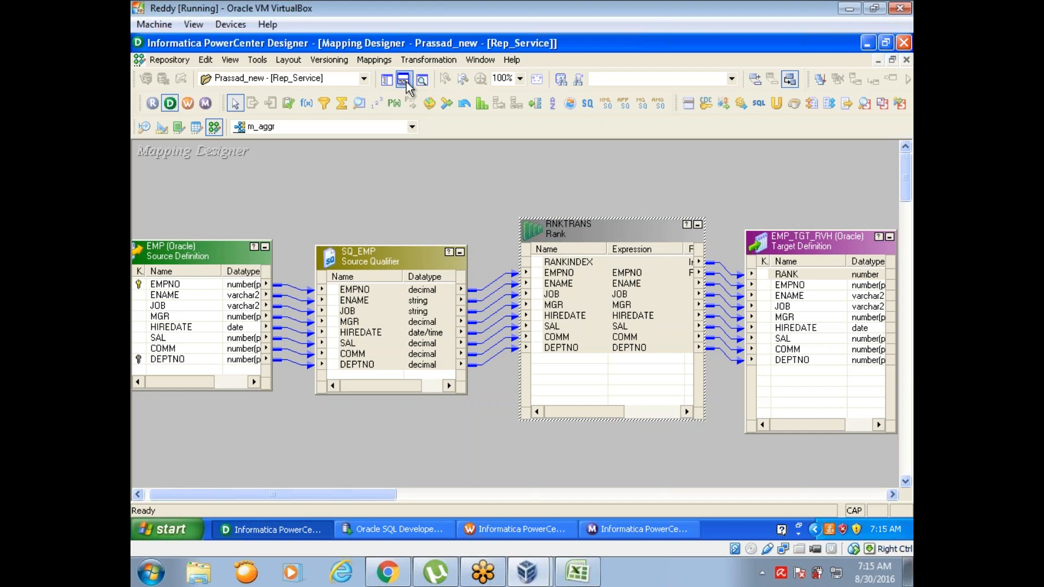
double_click(592, 236)
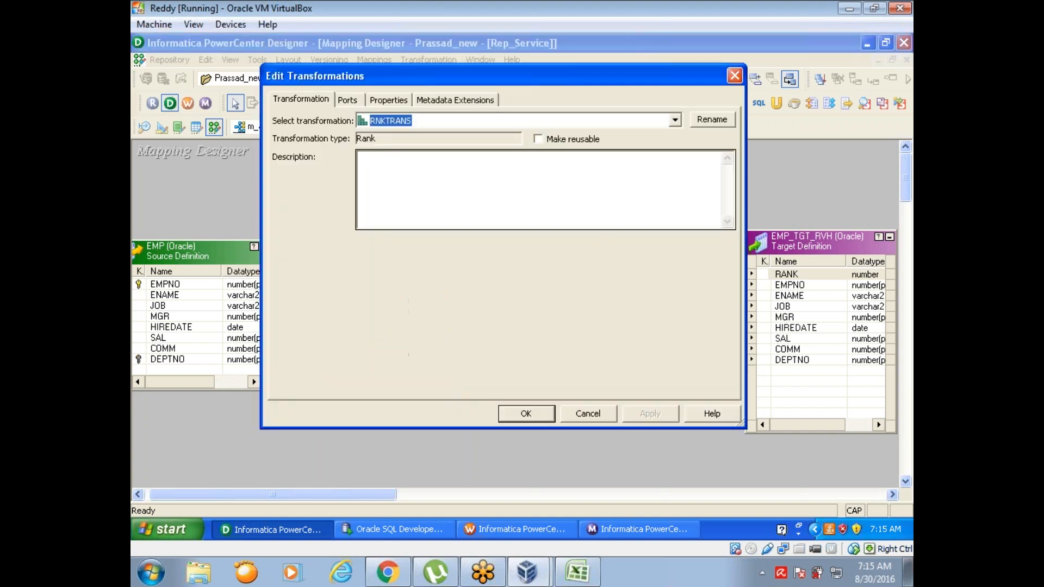
click(384, 100)
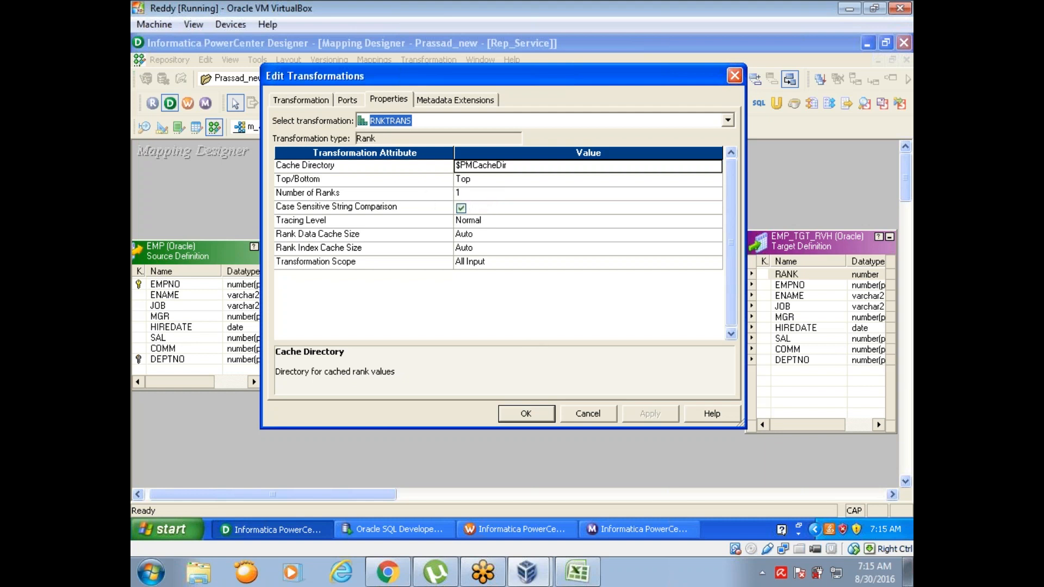
click(526, 414)
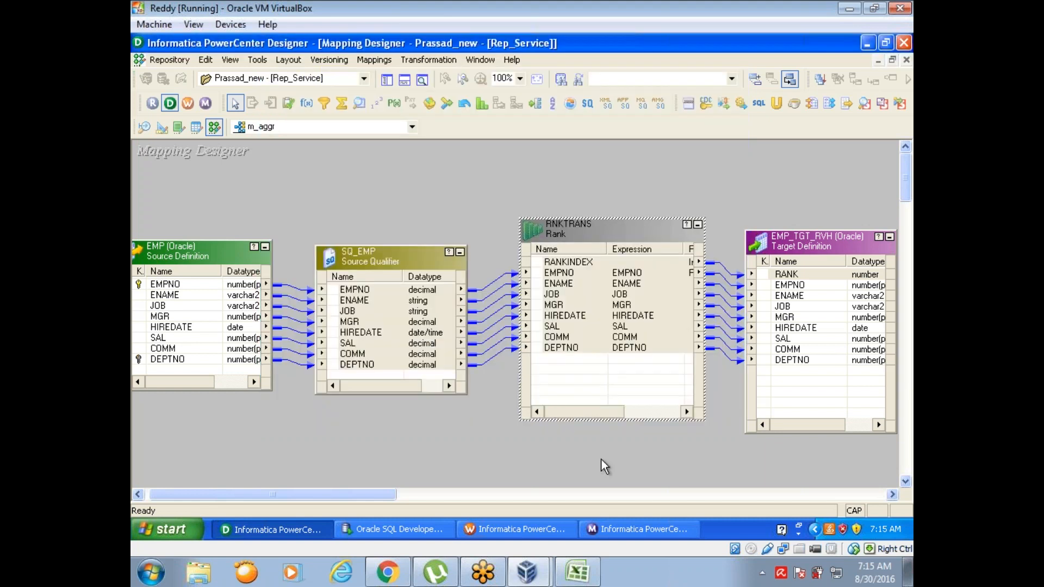
Step: Save the m_aggr mapping, switch to Workflow Manager, and refresh the mapping of the s_m_aggr session
key(ctrl+s)
click(522, 308)
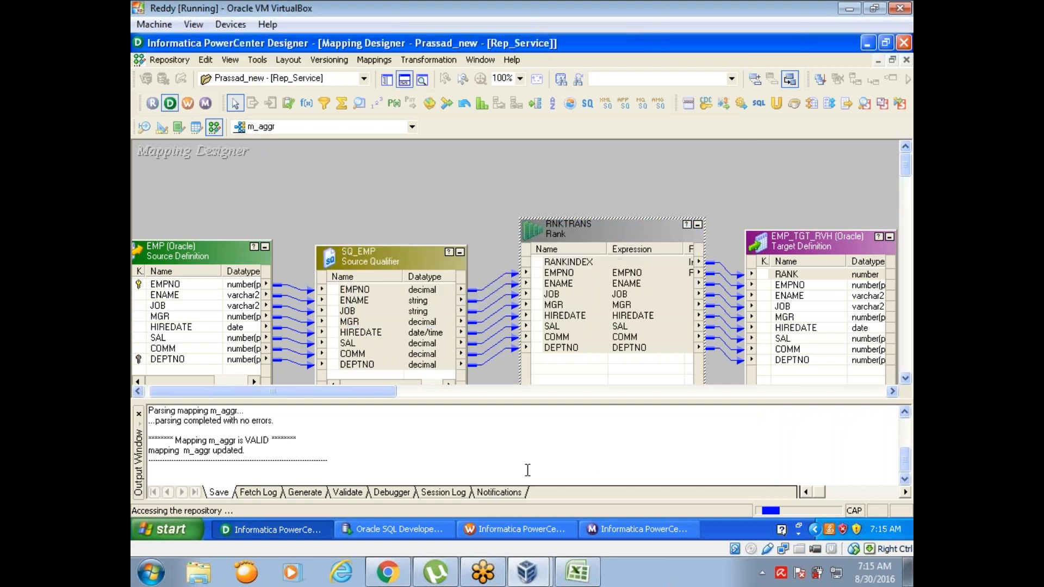
click(519, 529)
right_click(564, 321)
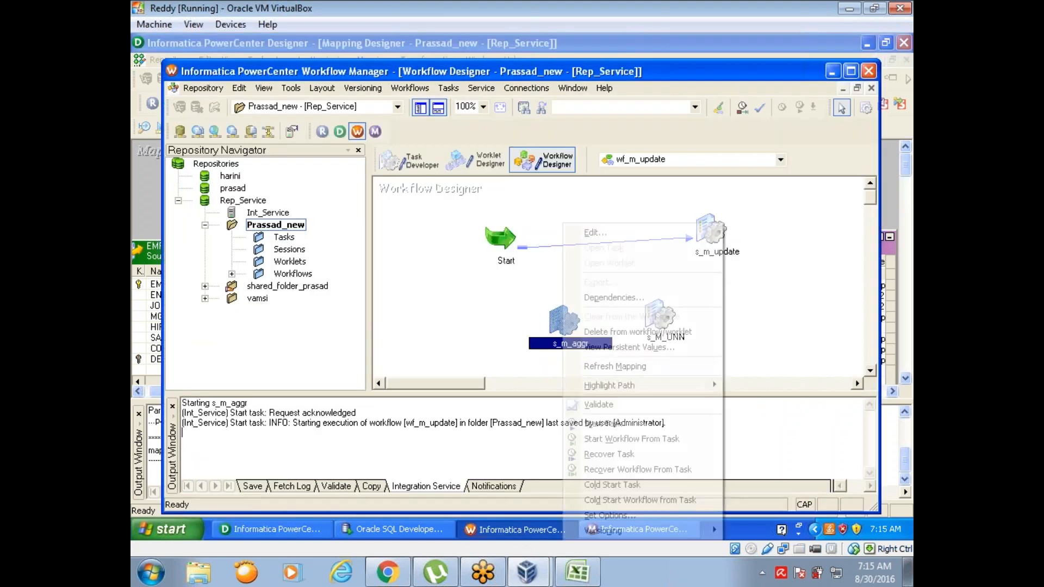
click(598, 369)
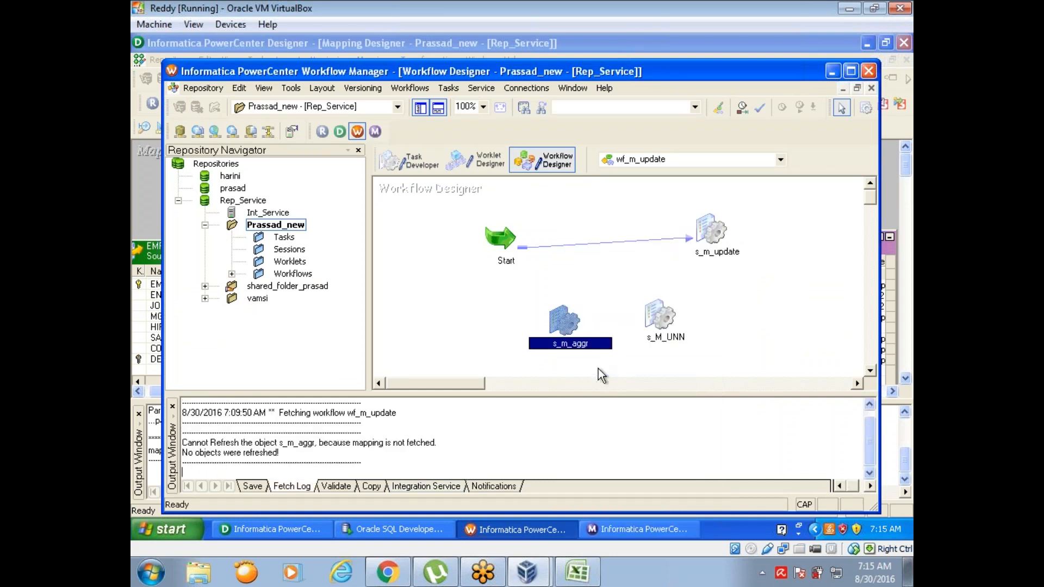
Step: Review the EMP_TGT_RVH target's writer and connection settings in the s_m_aggr session, close it, and save the workflow
double_click(557, 317)
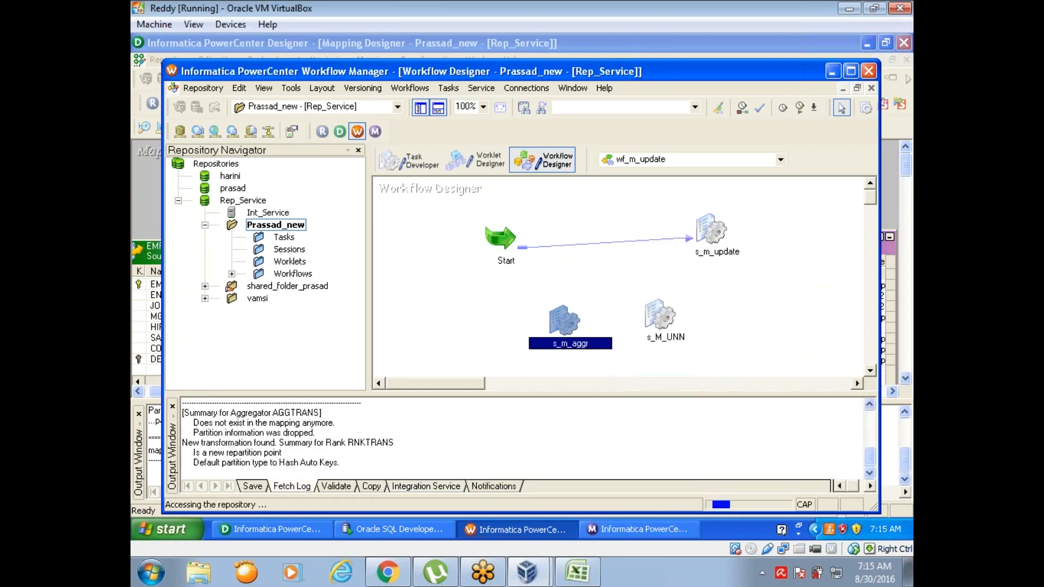
click(450, 132)
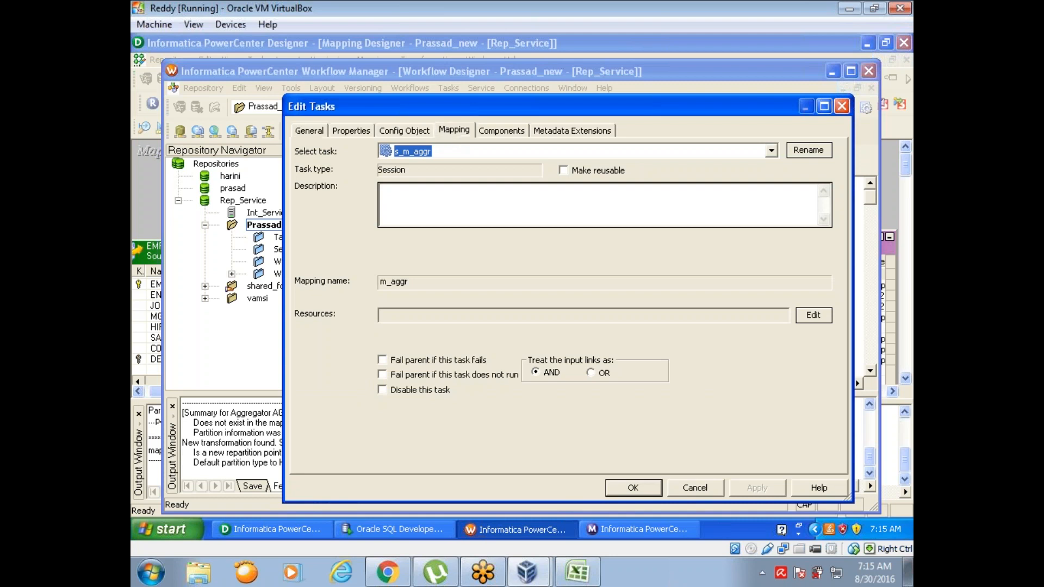
click(361, 275)
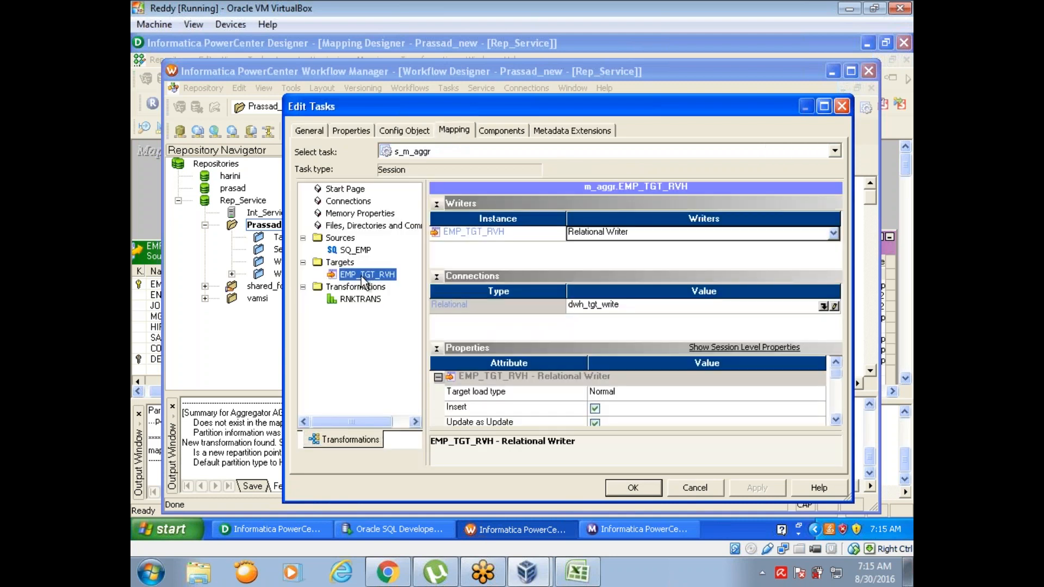
click(843, 106)
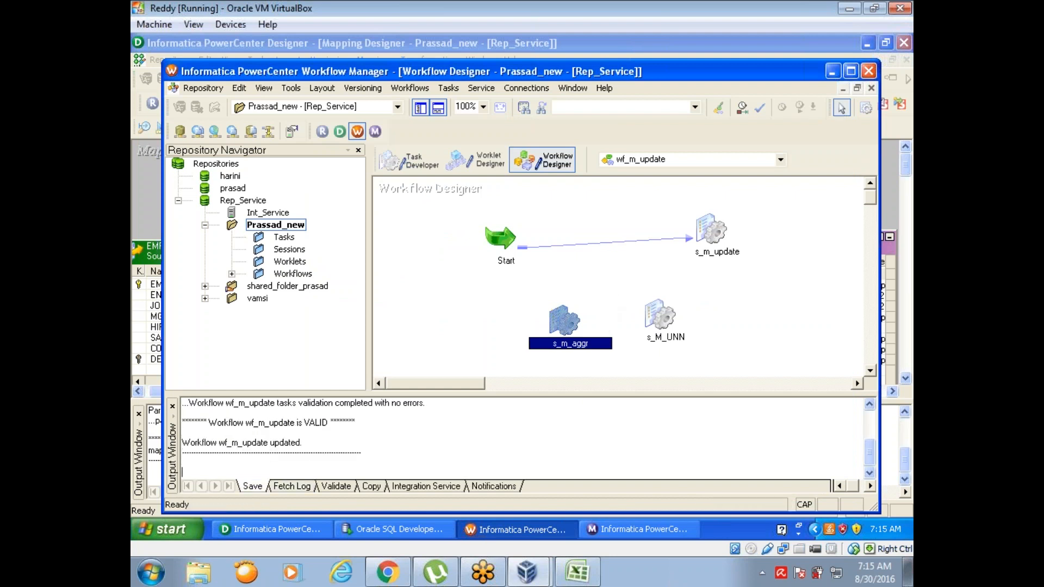
Step: Start the s_m_aggr task and check its target success rows in Workflow Monitor
right_click(560, 320)
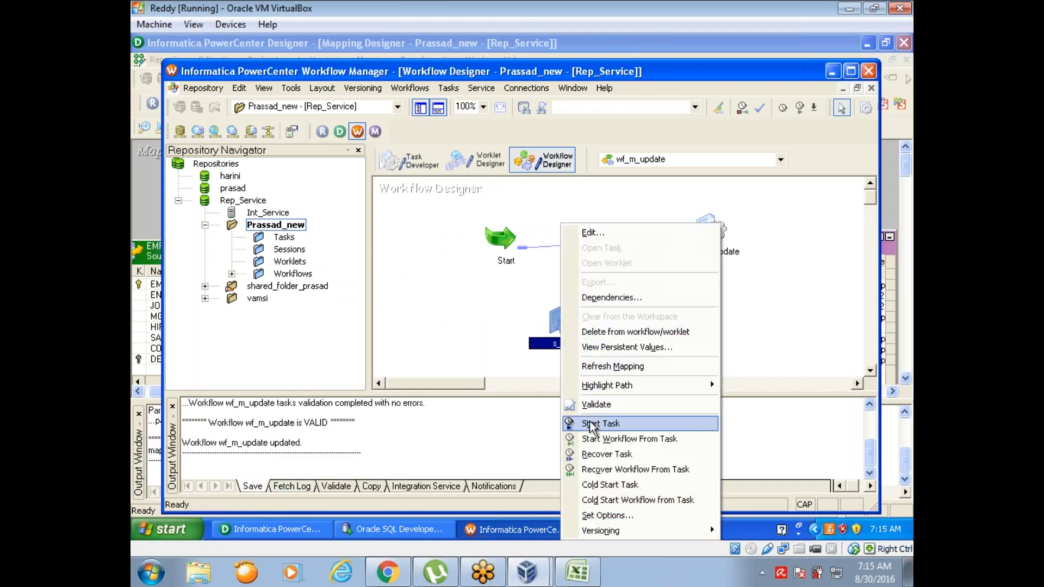
click(600, 424)
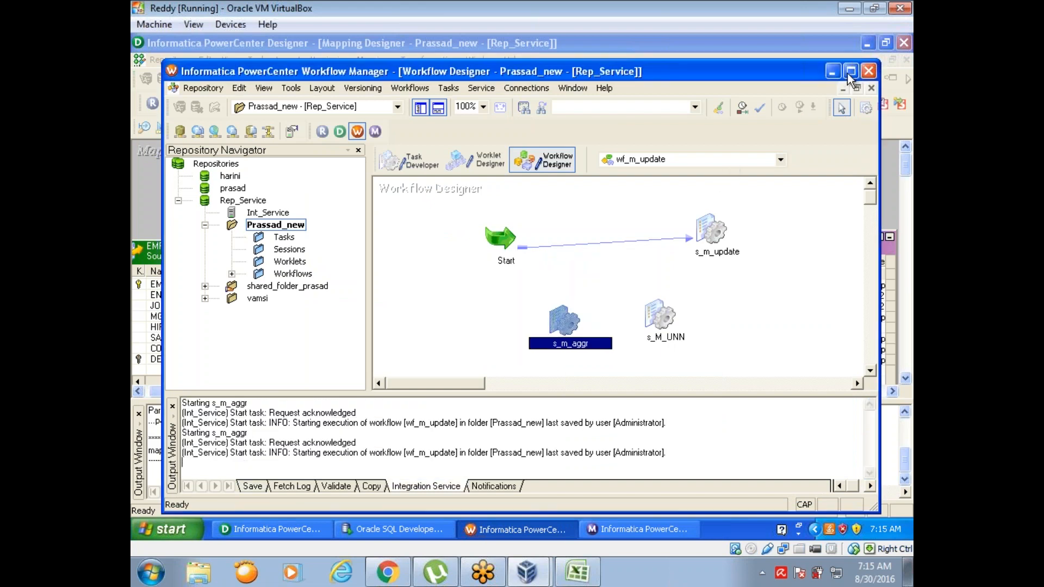
double_click(847, 76)
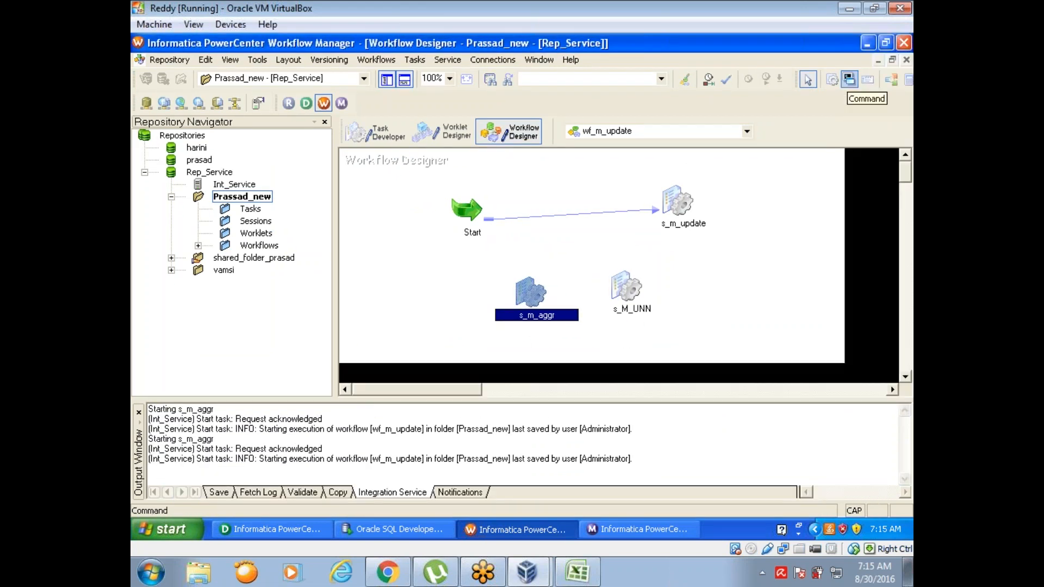
click(631, 532)
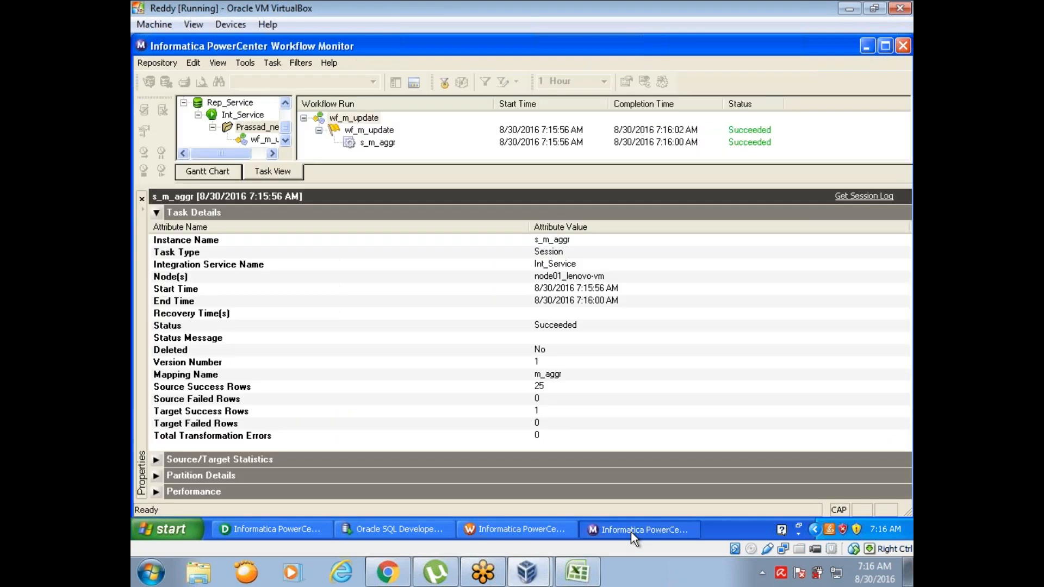
click(539, 414)
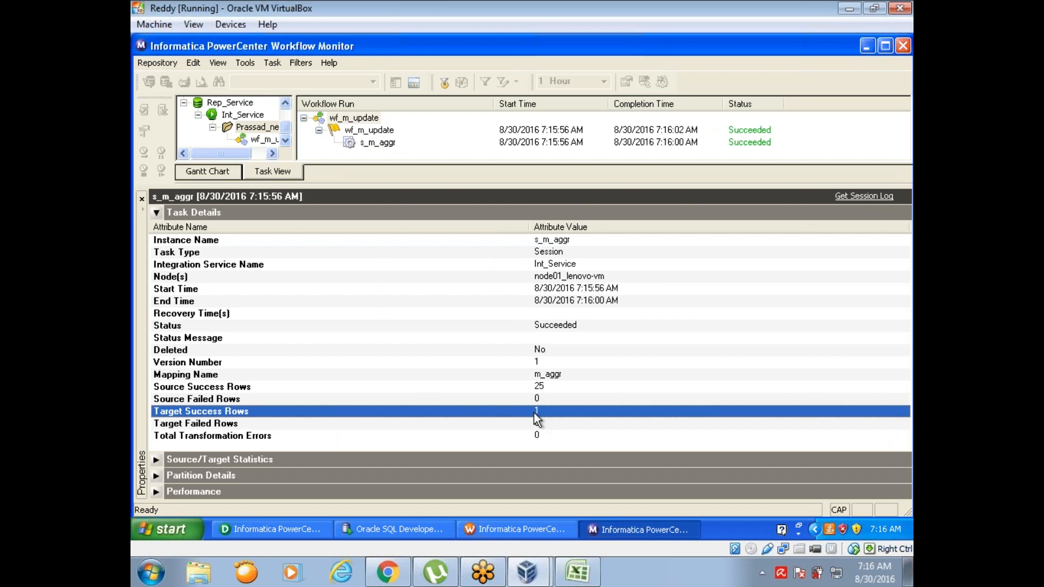
Step: Switch to SQL Developer and run SELECT * FROM EMP_TGT_RVH on the DWH_TGT_write connection
click(425, 532)
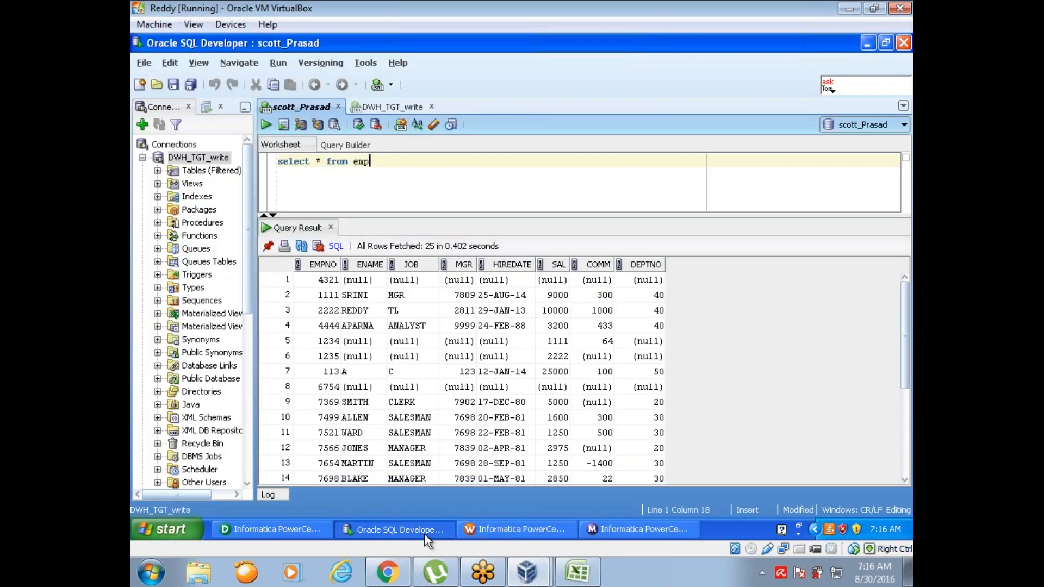
click(396, 107)
text(SELECT * FROM )
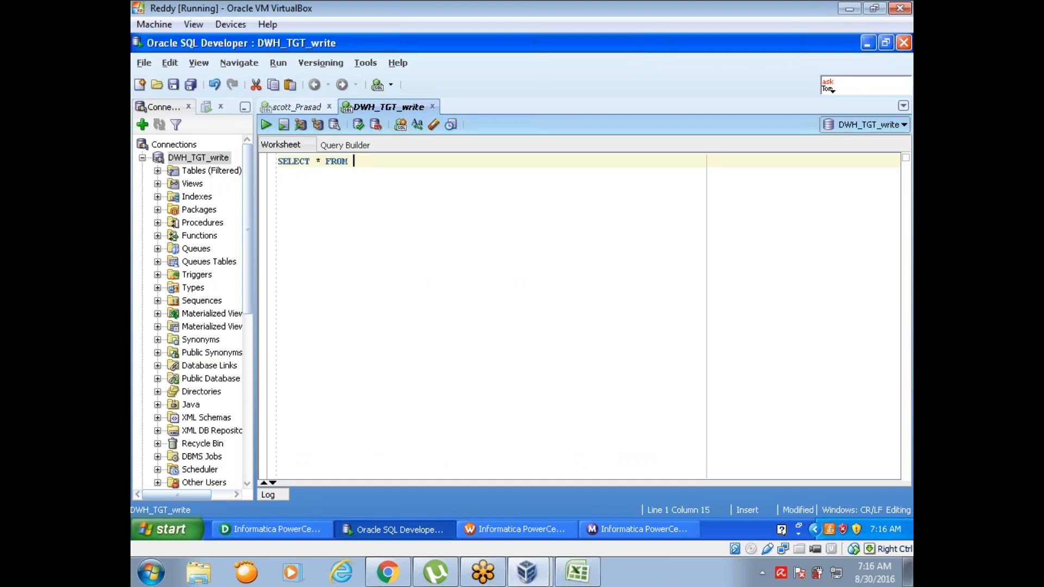
text(EMP)
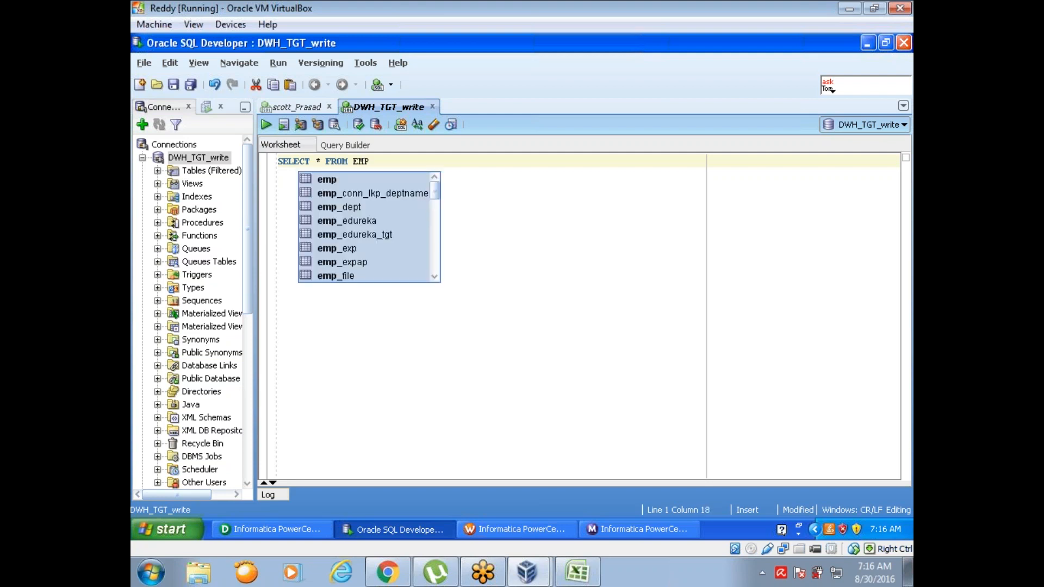
text(_RVH)
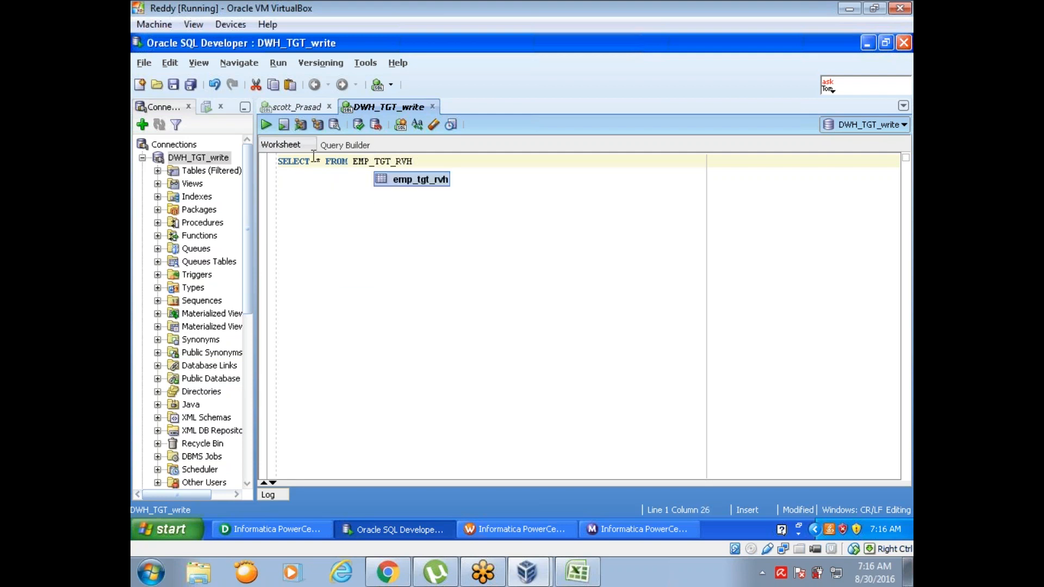
click(265, 125)
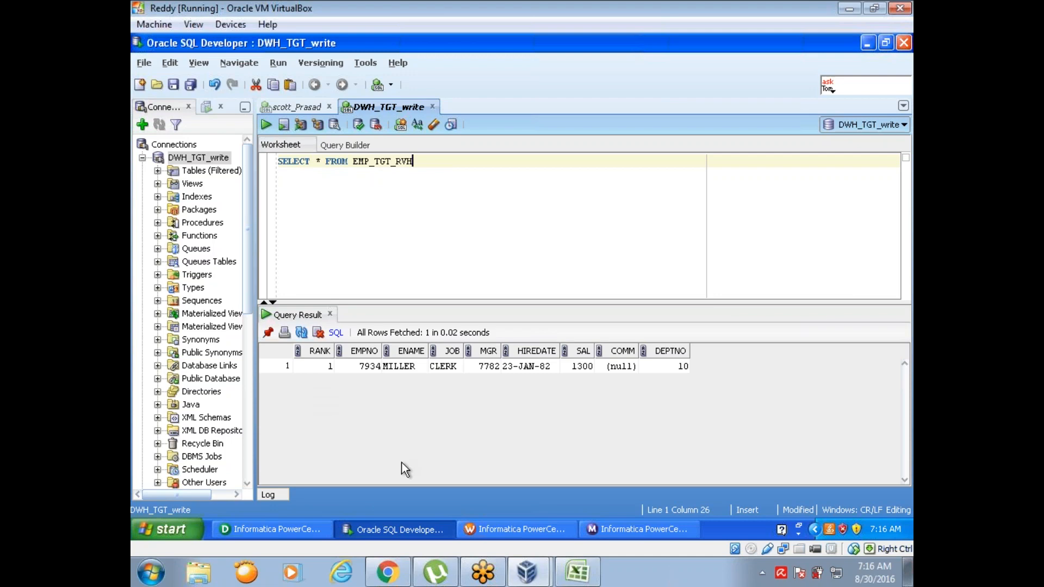
Step: Return to the m_aggr mapping in Designer and set the RNKTRANS Top/Bottom property to Bottom
click(278, 537)
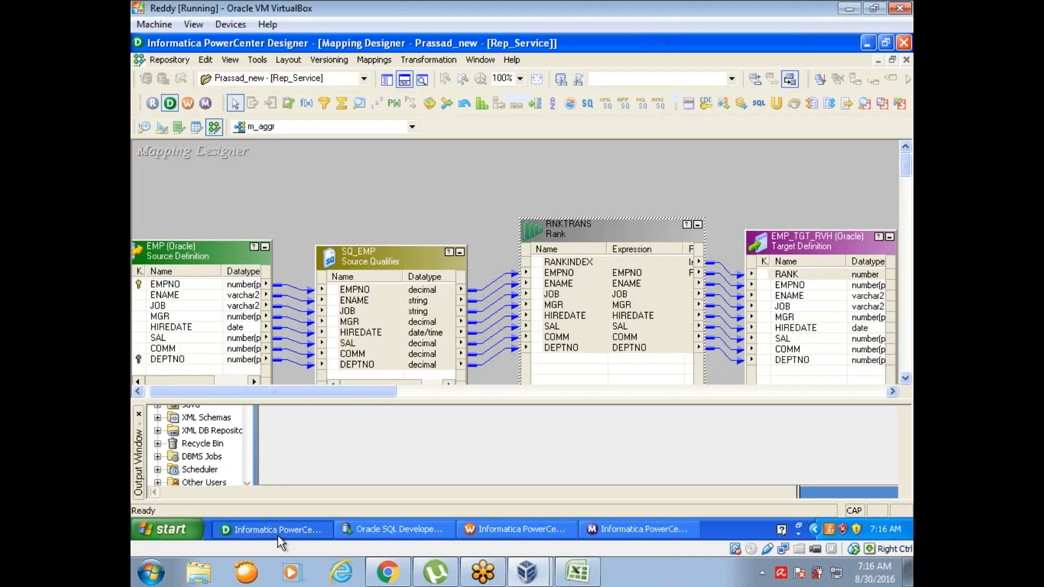
click(279, 537)
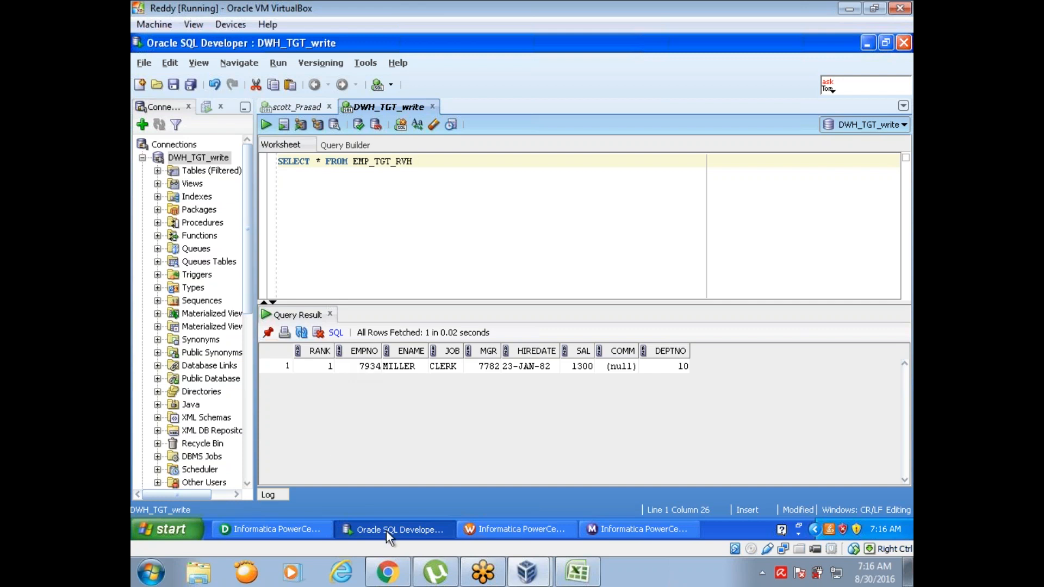
click(286, 530)
double_click(594, 235)
click(390, 100)
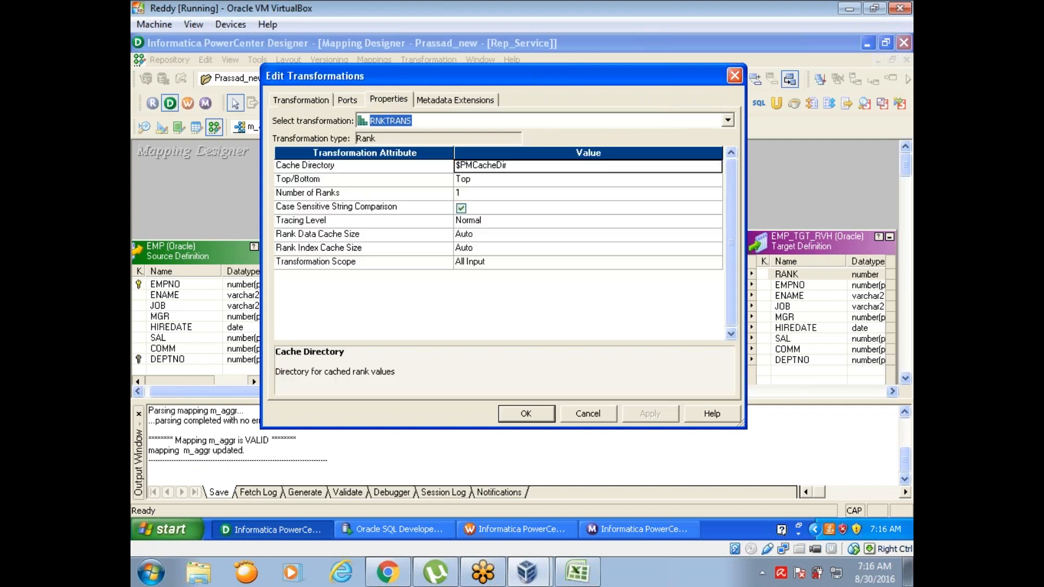
click(484, 179)
click(484, 179)
click(483, 196)
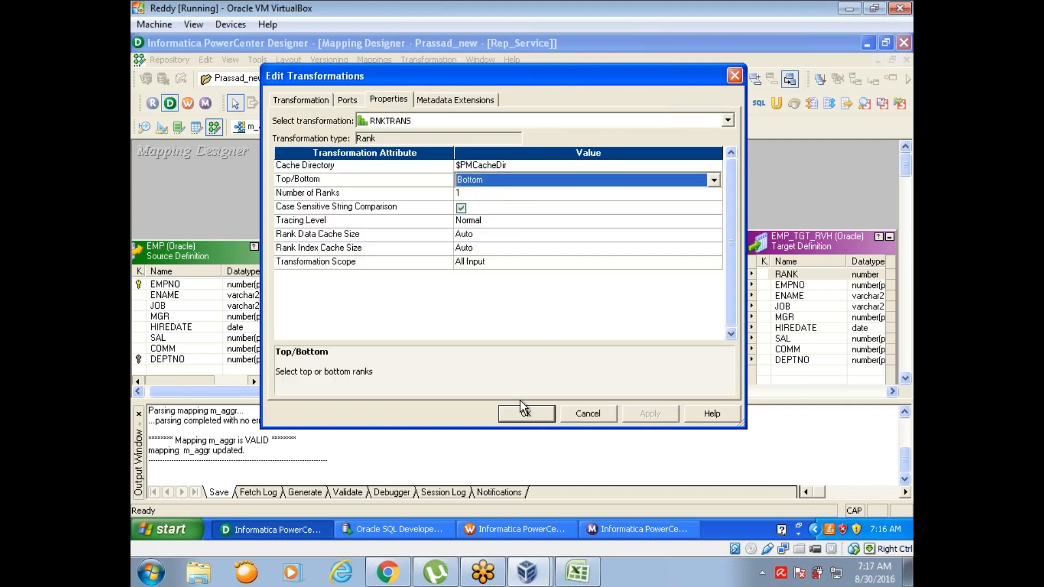
click(521, 414)
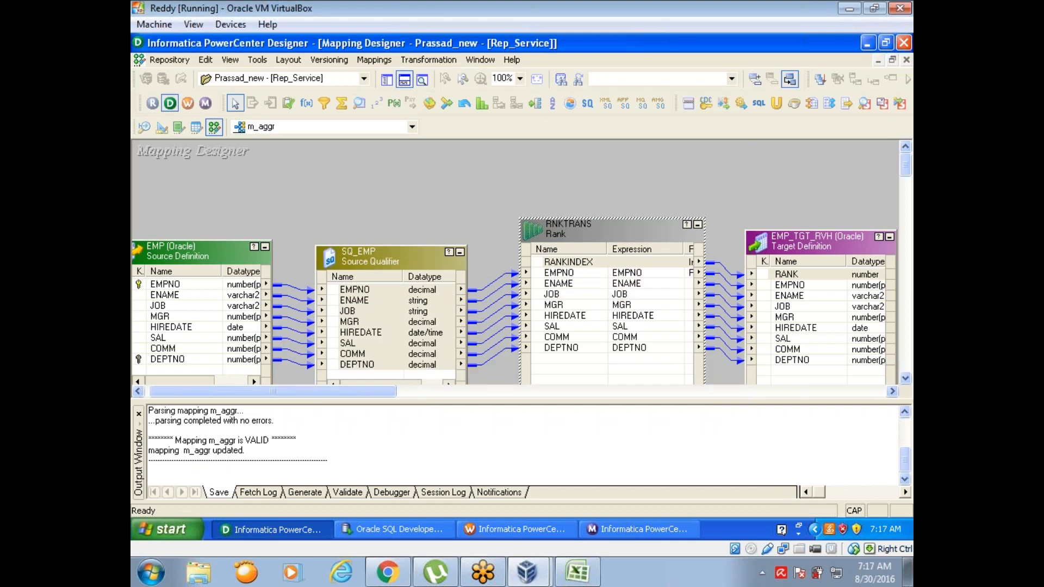
Step: Switch to Workflow Manager, refresh the s_m_aggr session's mapping, and save the wf_m_update workflow
click(517, 528)
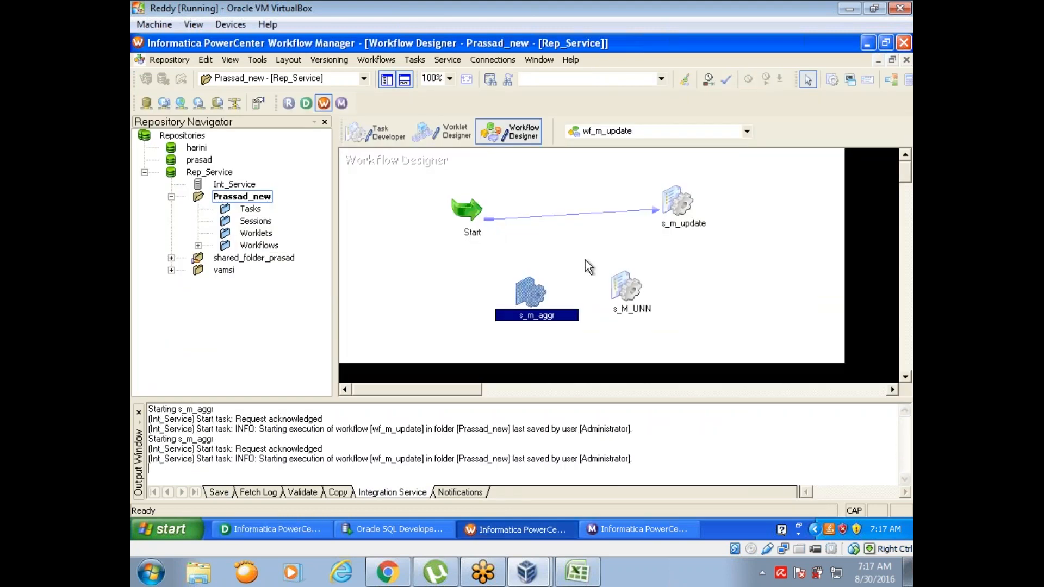
right_click(531, 291)
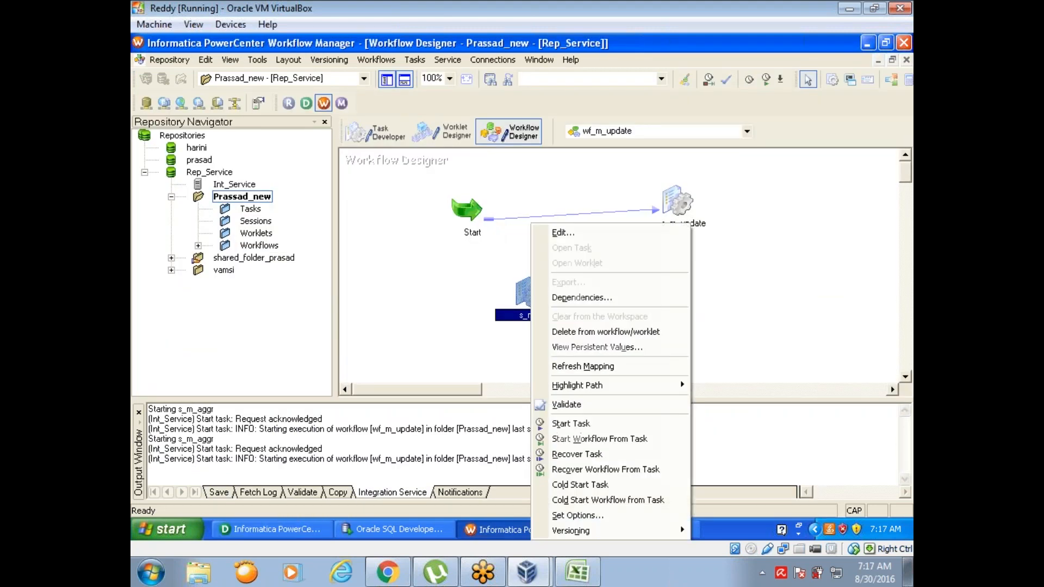
click(575, 368)
key(ctrl+s)
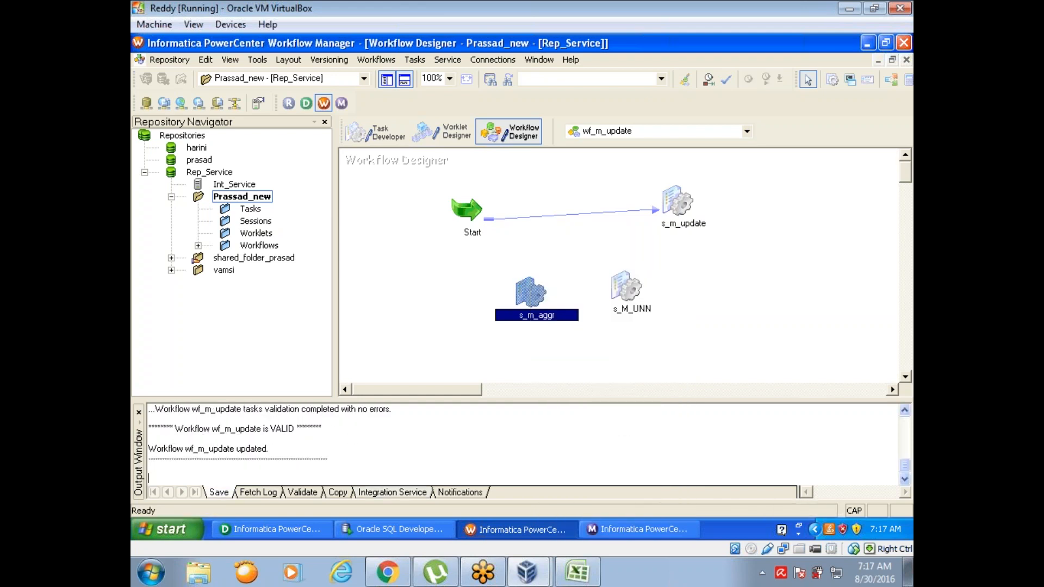
Step: Run the s_m_aggr task again and view its run details in Workflow Monitor
right_click(528, 291)
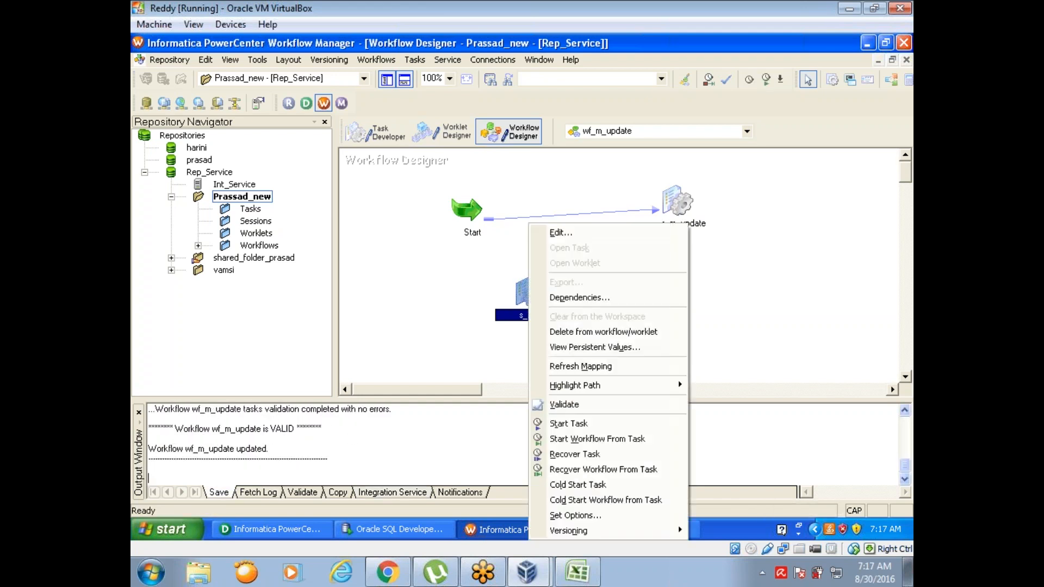
click(568, 424)
click(613, 535)
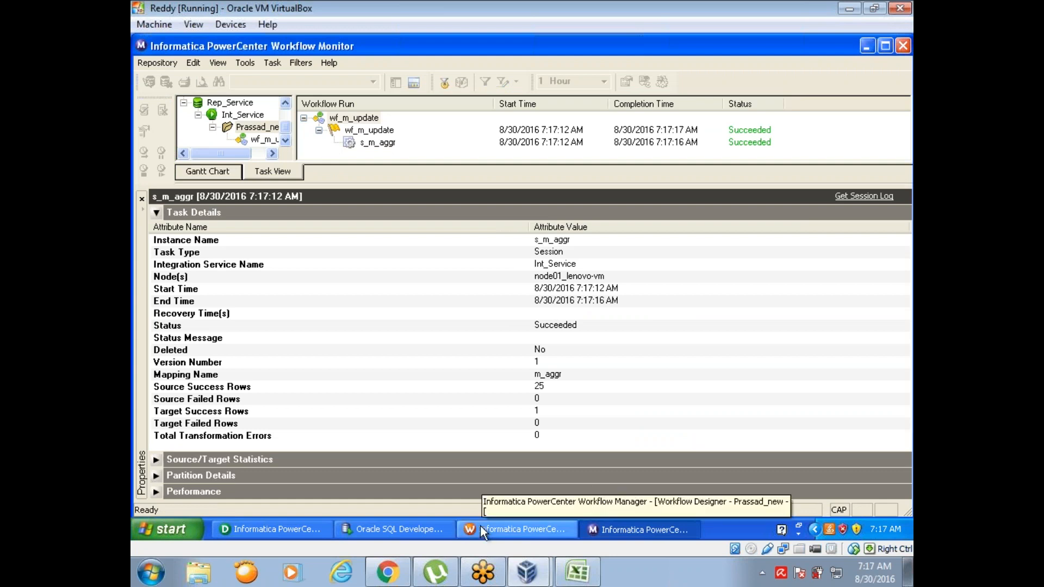
Step: Rerun the EMP_TGT_RVH query in SQL Developer and inspect the returned employee row
click(427, 529)
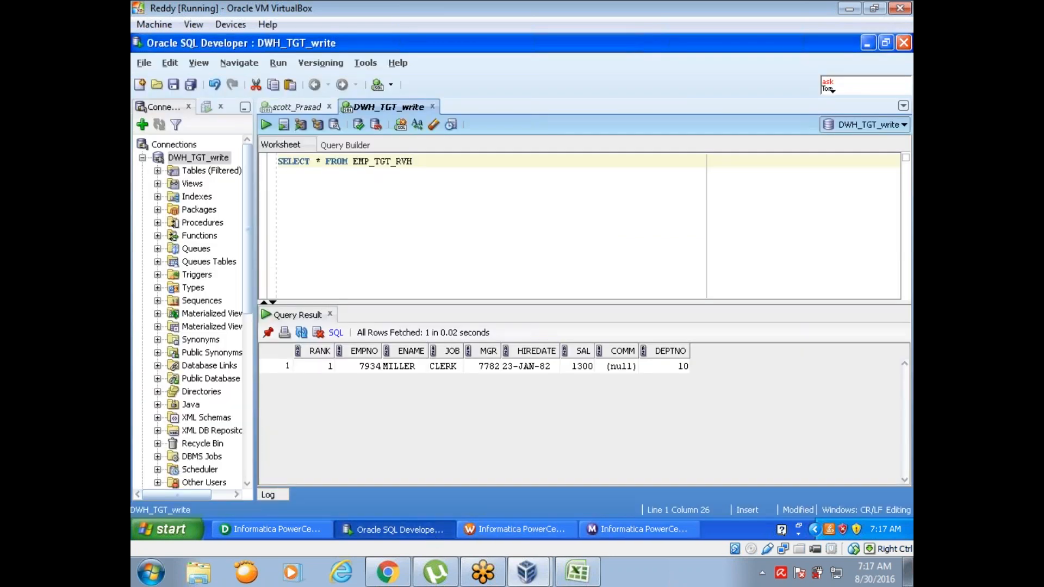
click(267, 125)
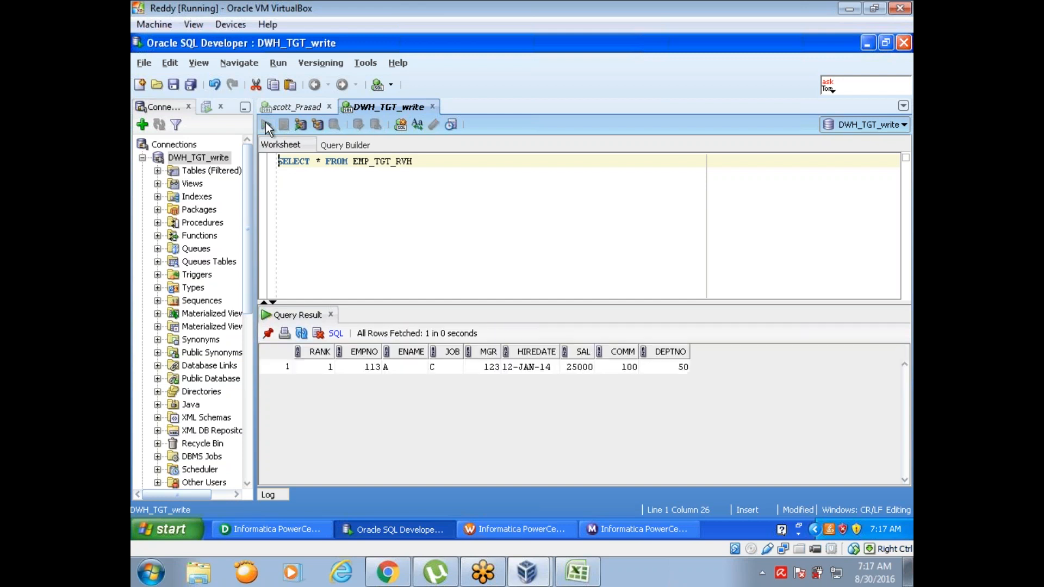
click(366, 367)
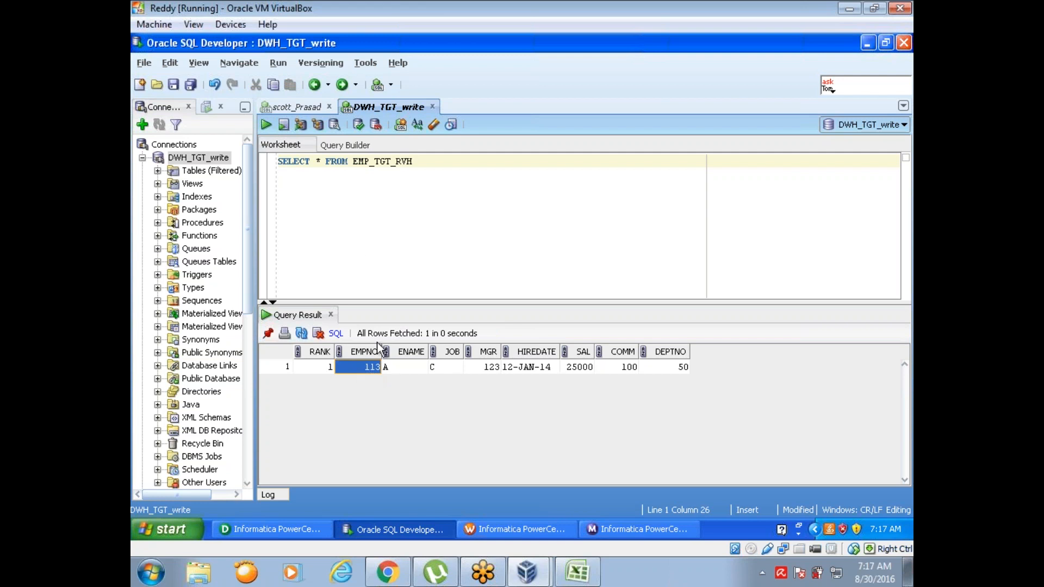
Step: Switch to Designer and set the RNKTRANS transformation's Top/Bottom property to Top and Number of Ranks to 10
click(296, 530)
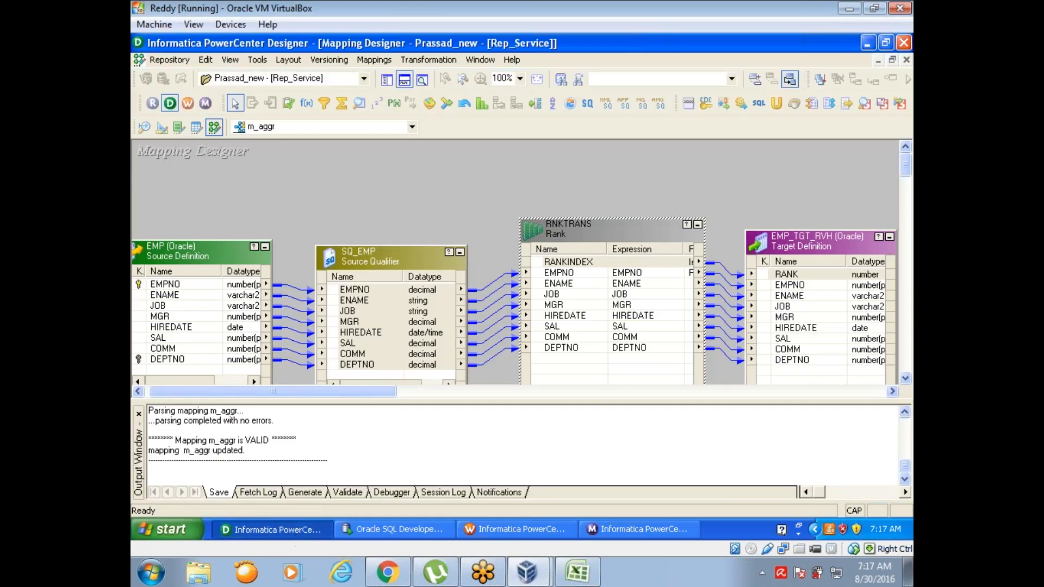
double_click(570, 230)
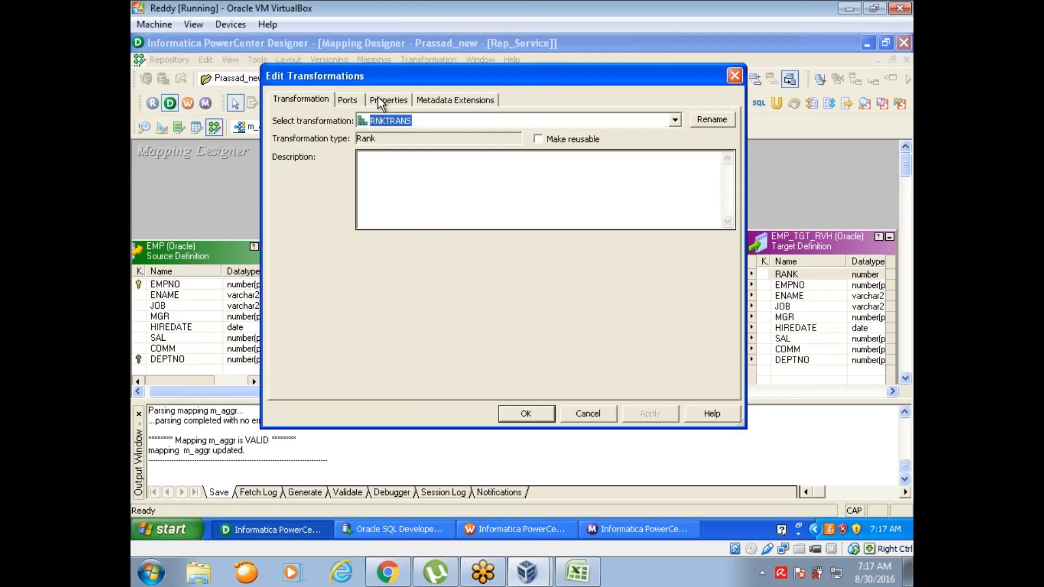
click(377, 97)
click(485, 178)
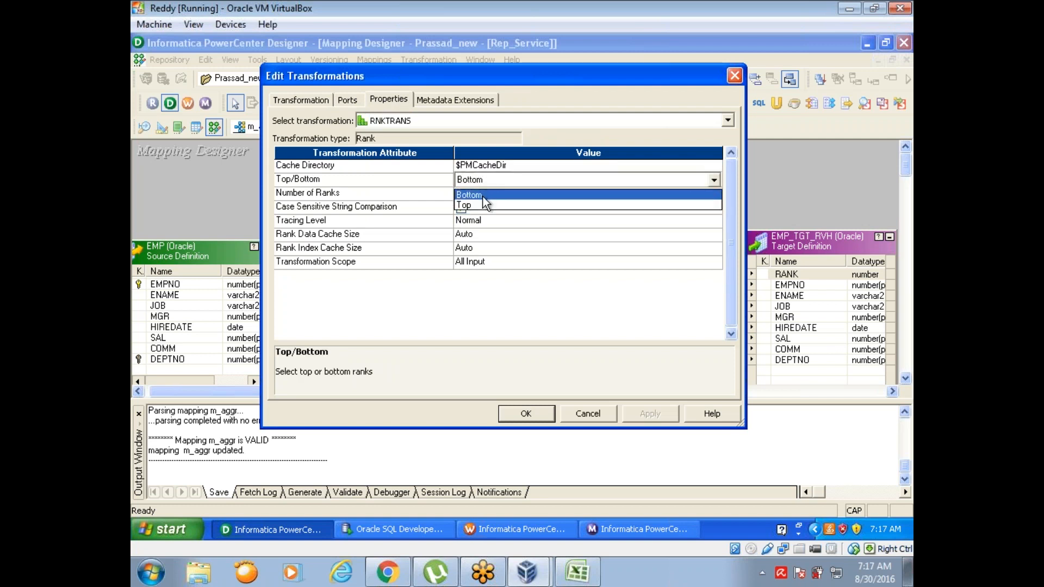
click(483, 204)
click(482, 196)
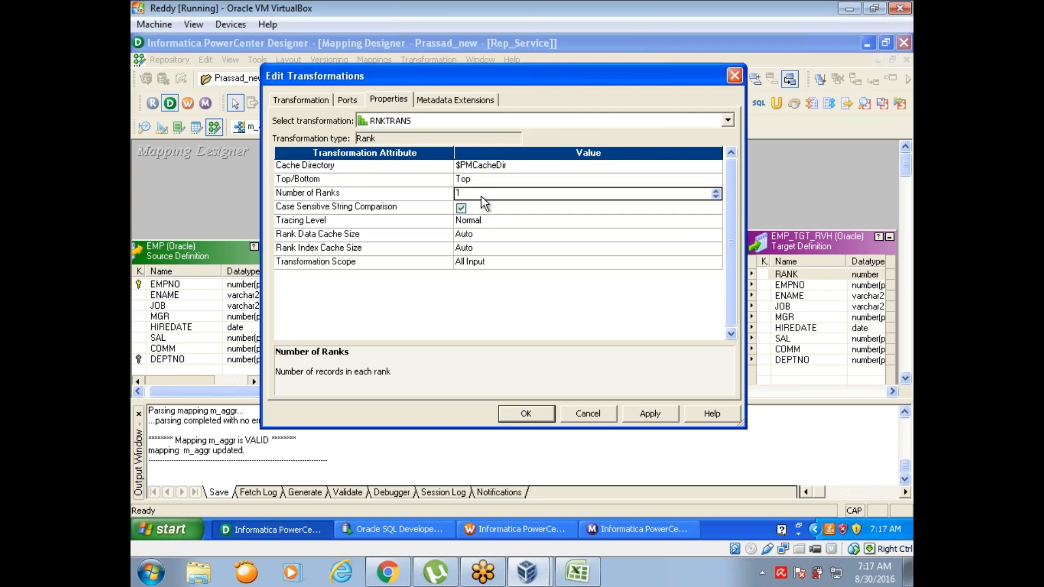
click(469, 194)
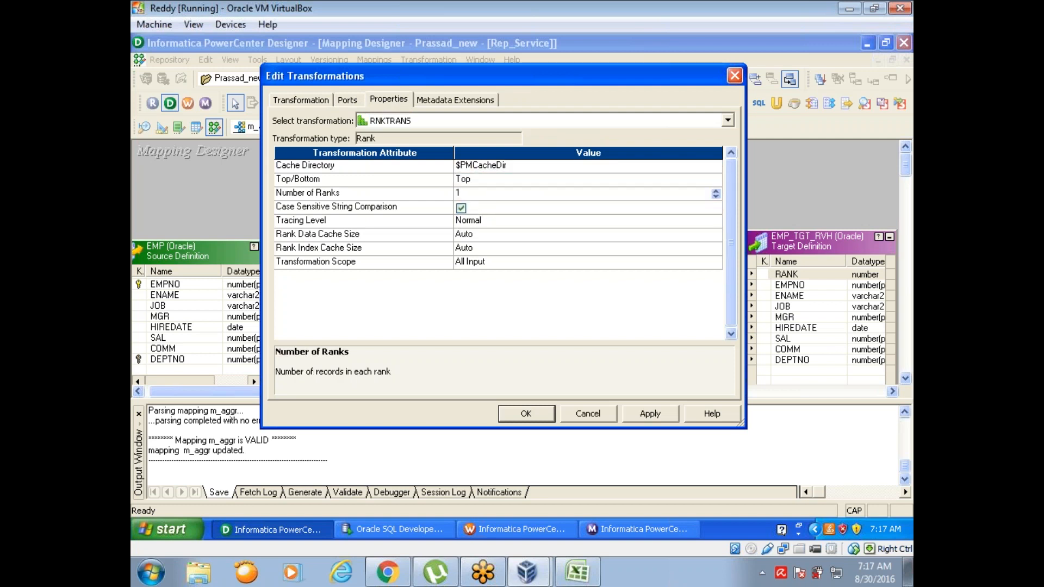
text(0)
Step: Make SAL the rank port of RNKTRANS instead of EMPNO and accept the transformation changes
click(351, 101)
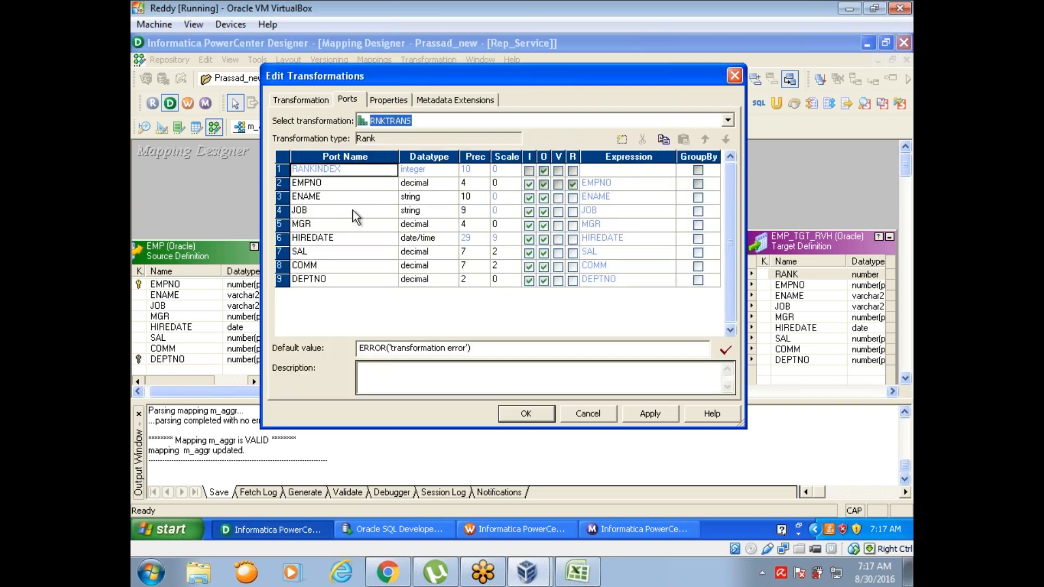
click(573, 253)
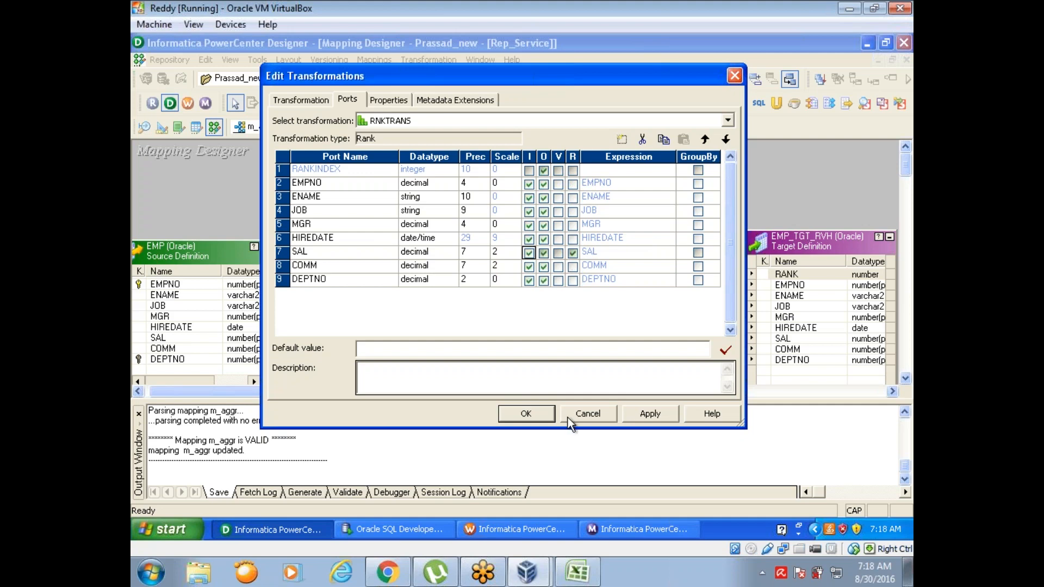
click(537, 414)
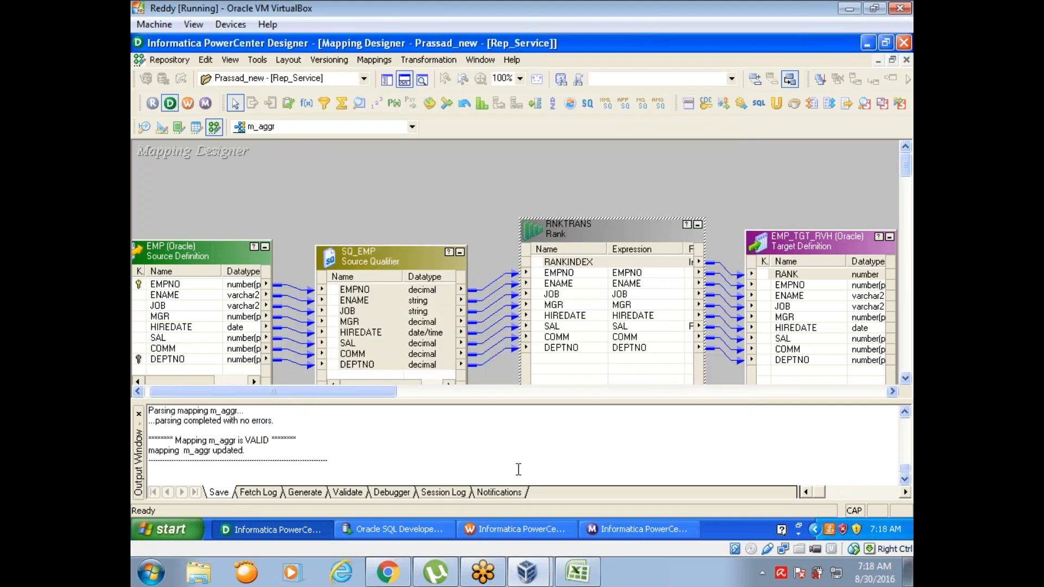
Step: Switch to Workflow Manager, refresh the mapping of the s_m_aggr session, and save wf_m_update
click(511, 530)
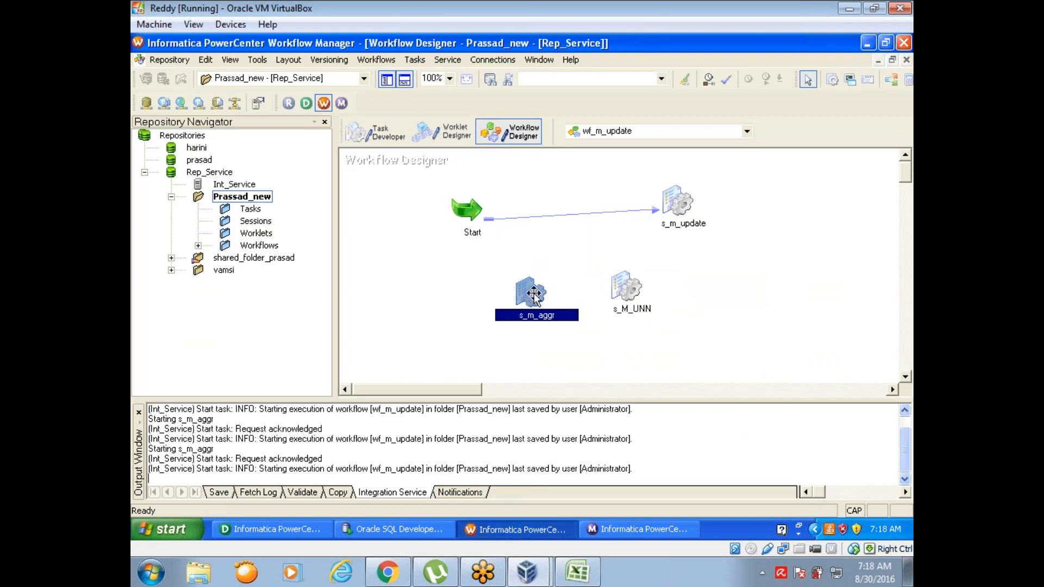
right_click(532, 293)
click(543, 366)
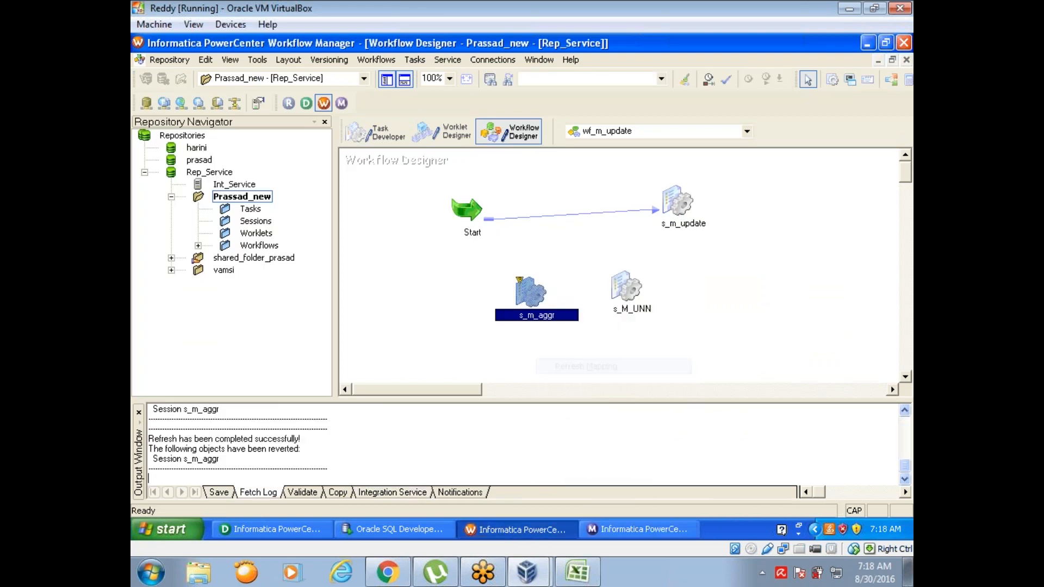
key(ctrl+s)
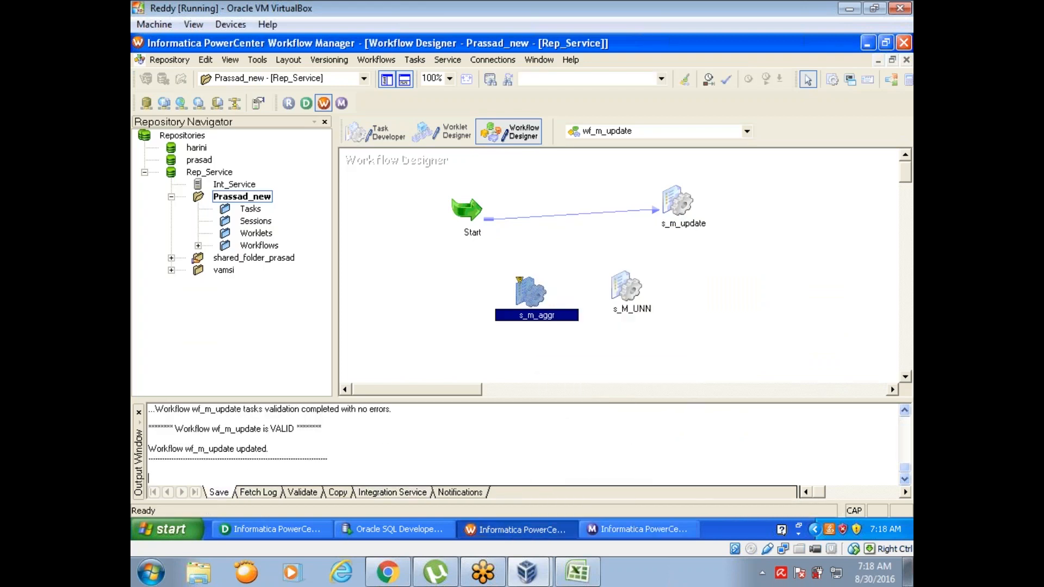
Step: Start the s_m_aggr task and check its run details in Workflow Monitor
right_click(525, 289)
click(566, 424)
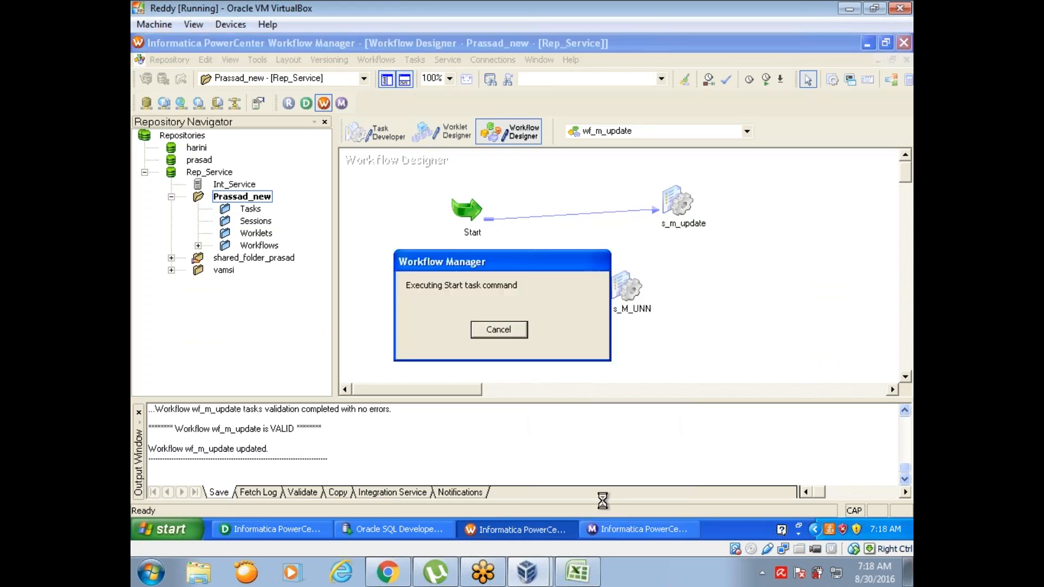
click(628, 537)
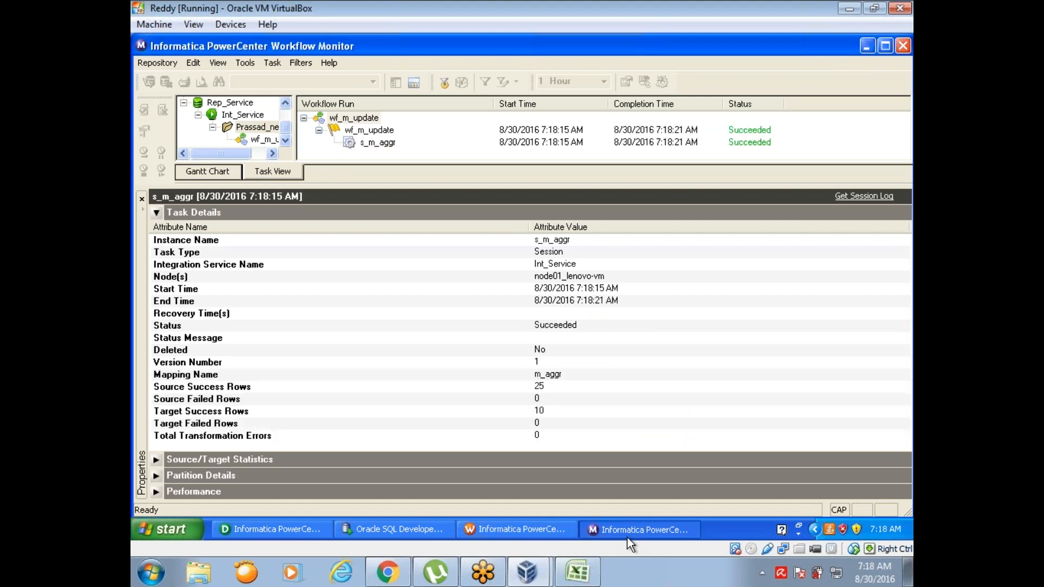
Step: Switch to SQL Developer, enlarge the query result area, and rerun the EMP_TGT_RVH query
click(425, 532)
drag(409, 302, 408, 217)
click(265, 125)
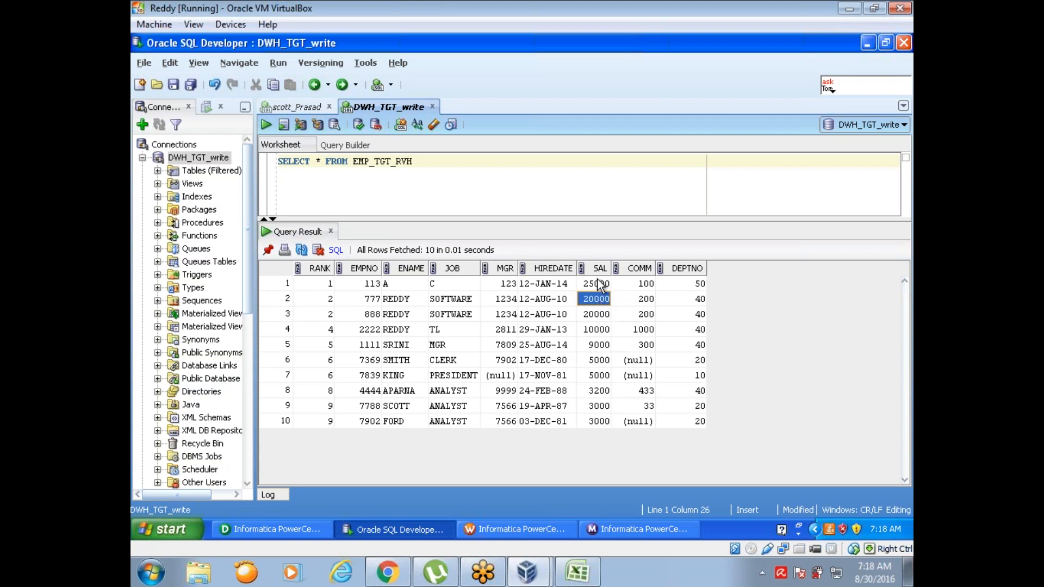
Step: Compare the SAL and RANK values row by row in the EMP_TGT_RVH results, including how tied salaries are ranked
click(597, 283)
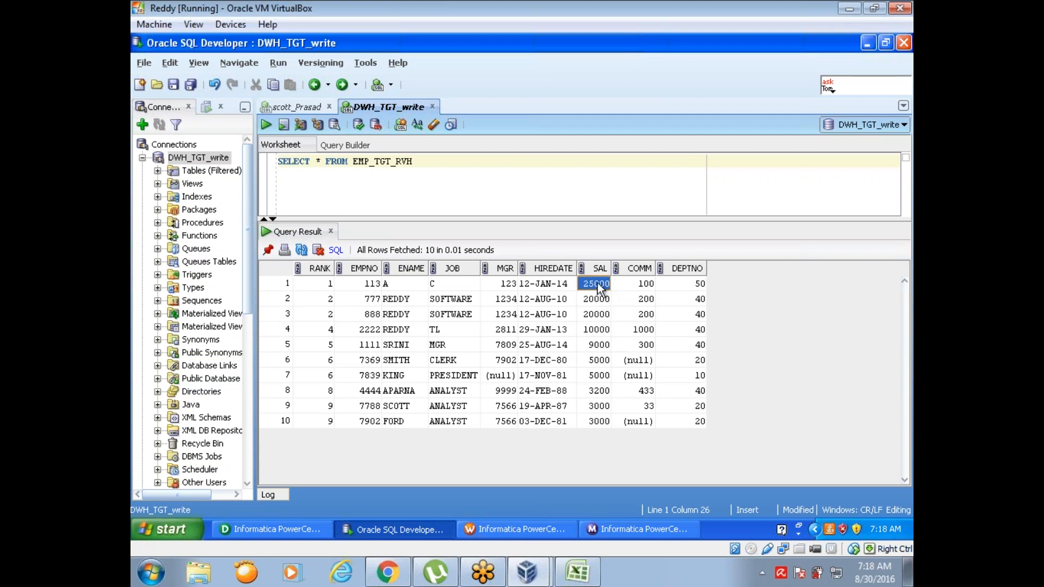
click(593, 310)
click(324, 284)
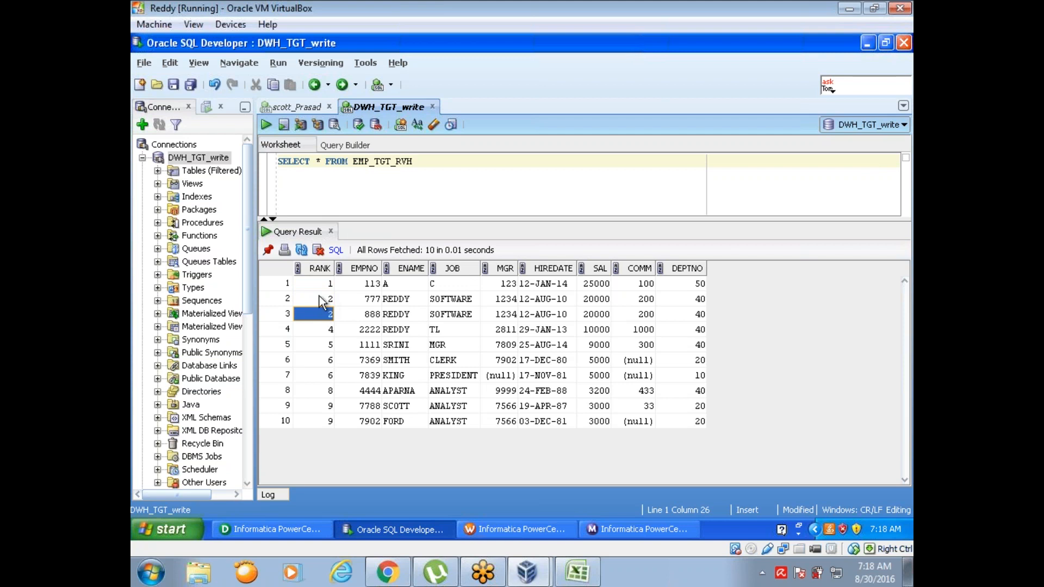
click(596, 329)
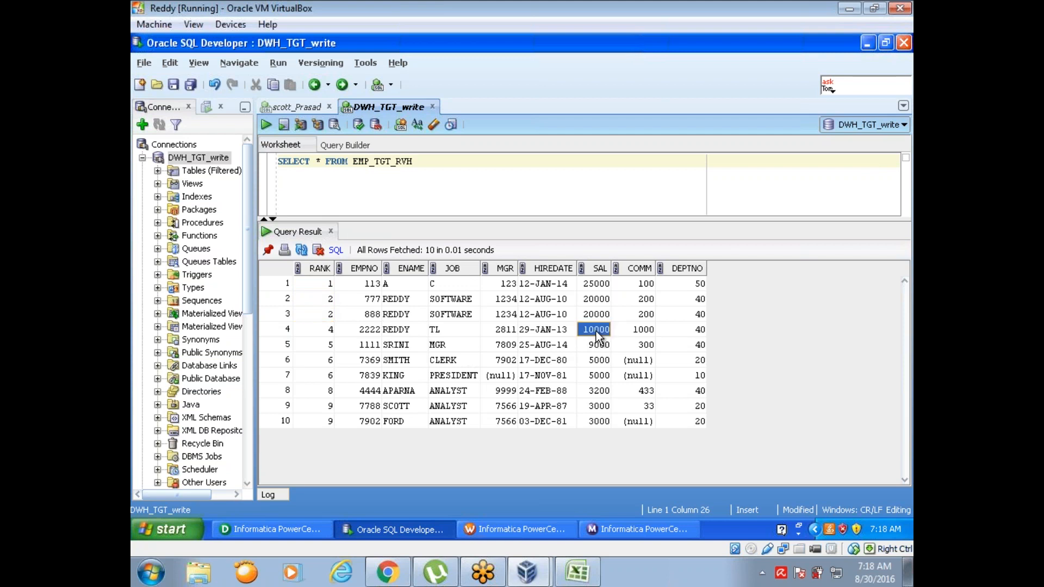
click(318, 331)
click(325, 360)
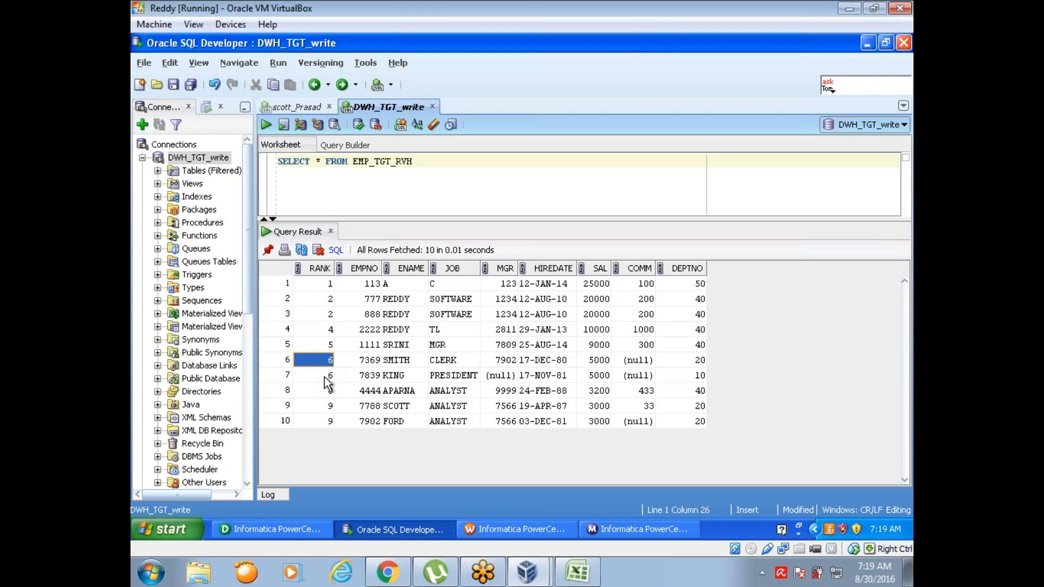
click(325, 377)
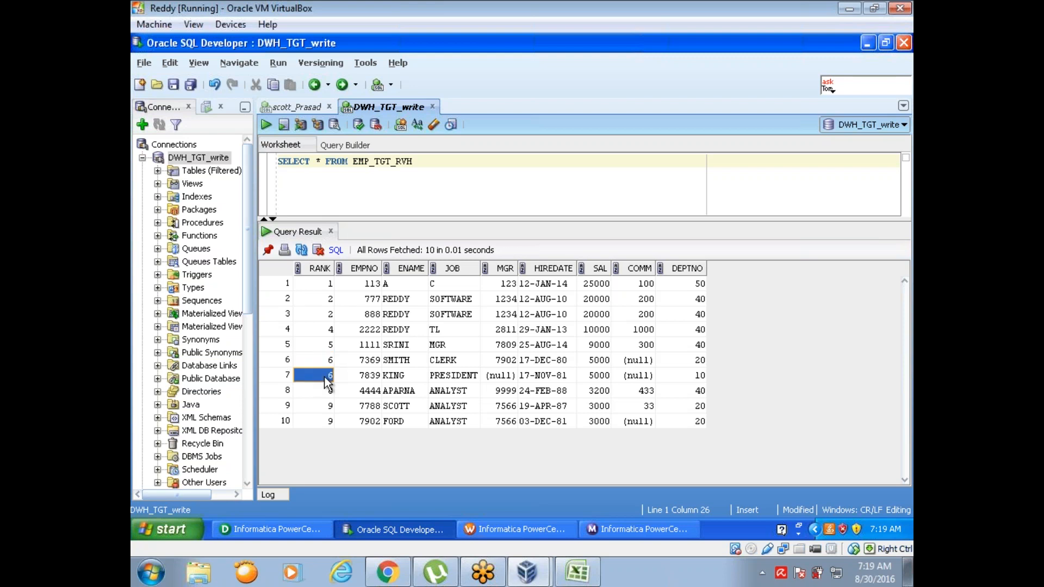
click(327, 406)
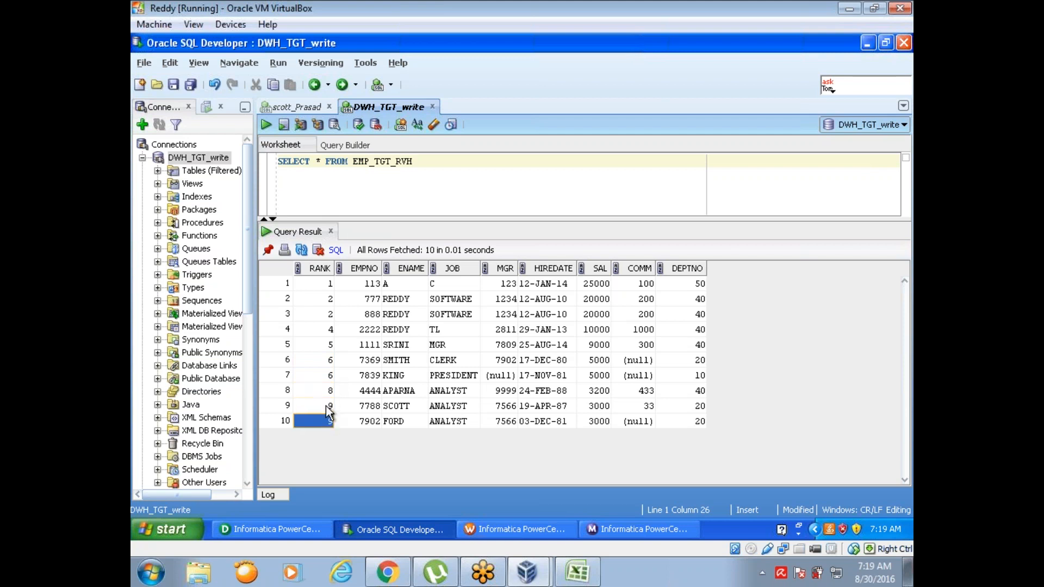
click(326, 422)
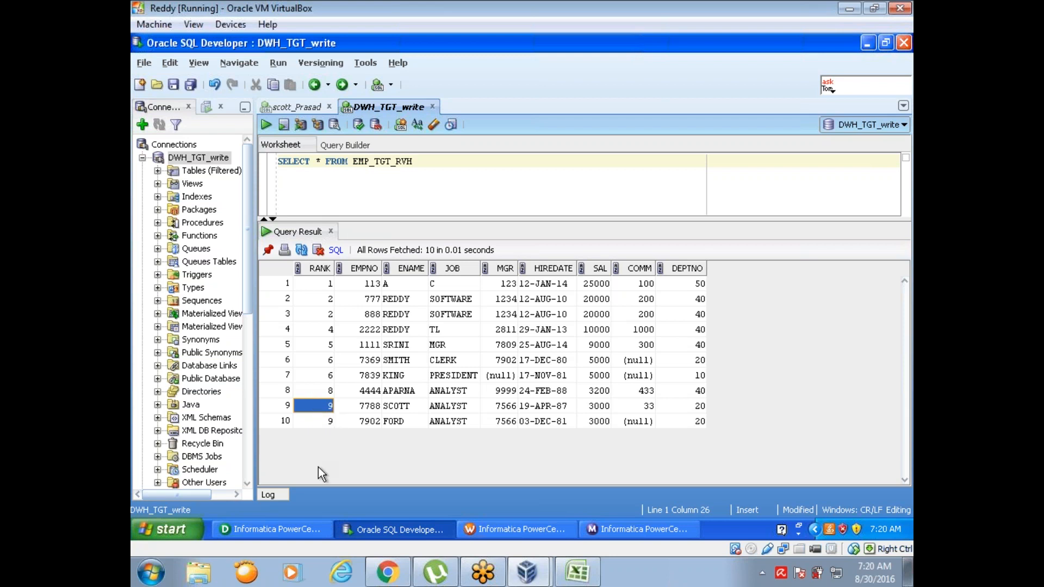
Step: Return to Designer and enable GroupBy on the RNKTRANS ports from EMPNO through HIREDATE
click(288, 532)
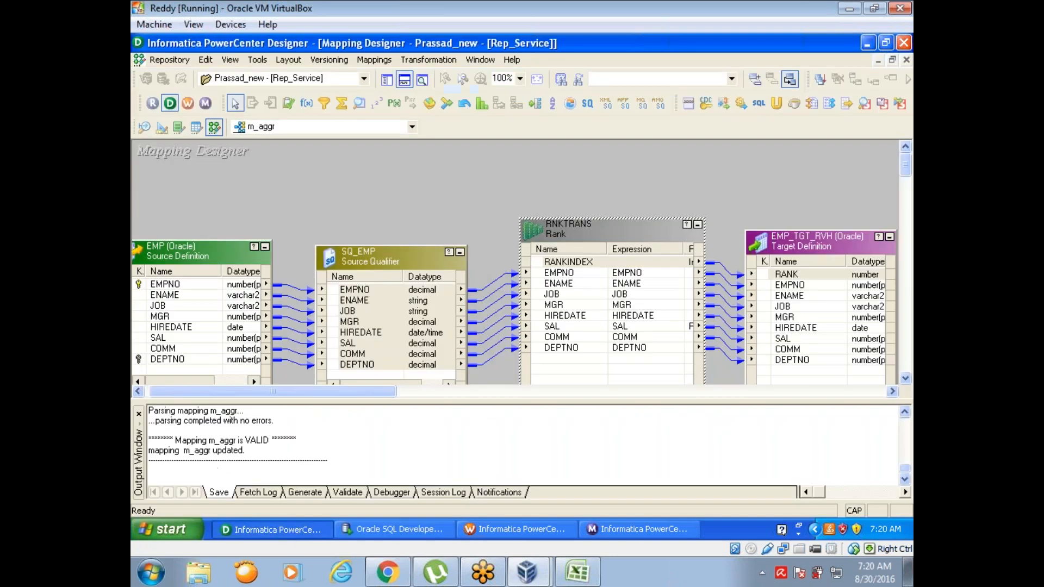
double_click(644, 239)
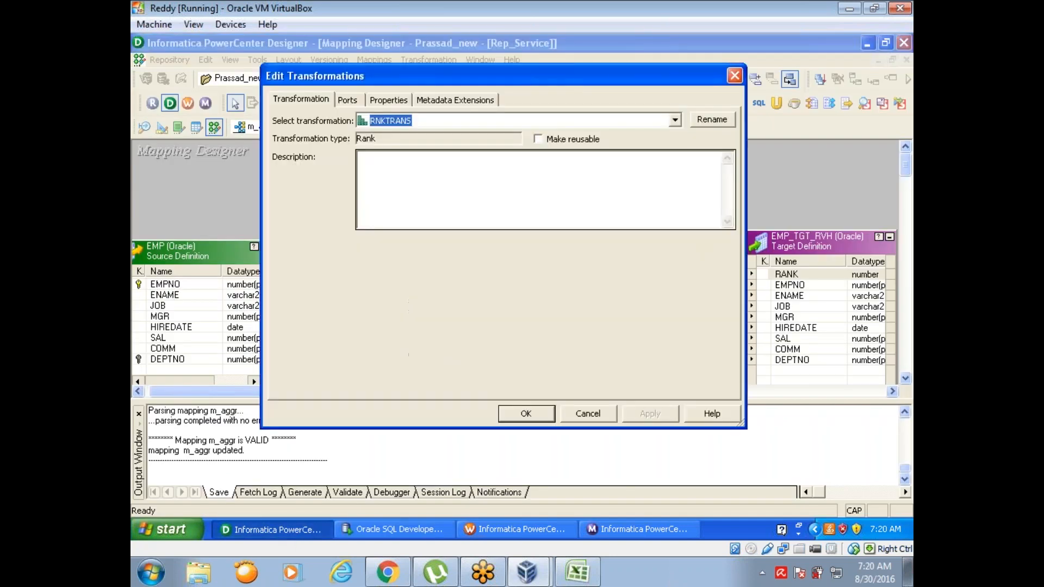
click(388, 100)
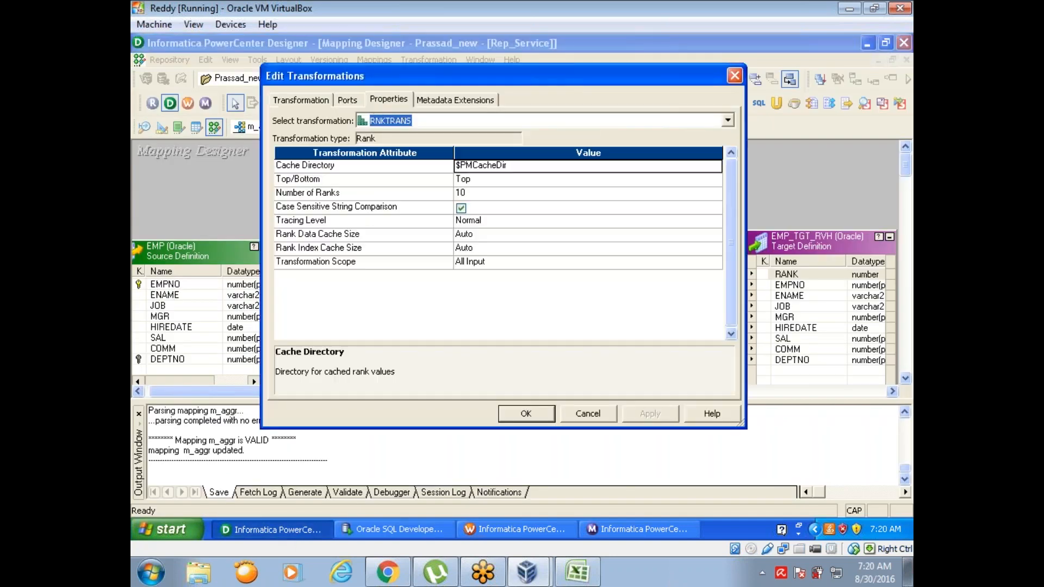
click(347, 100)
click(698, 171)
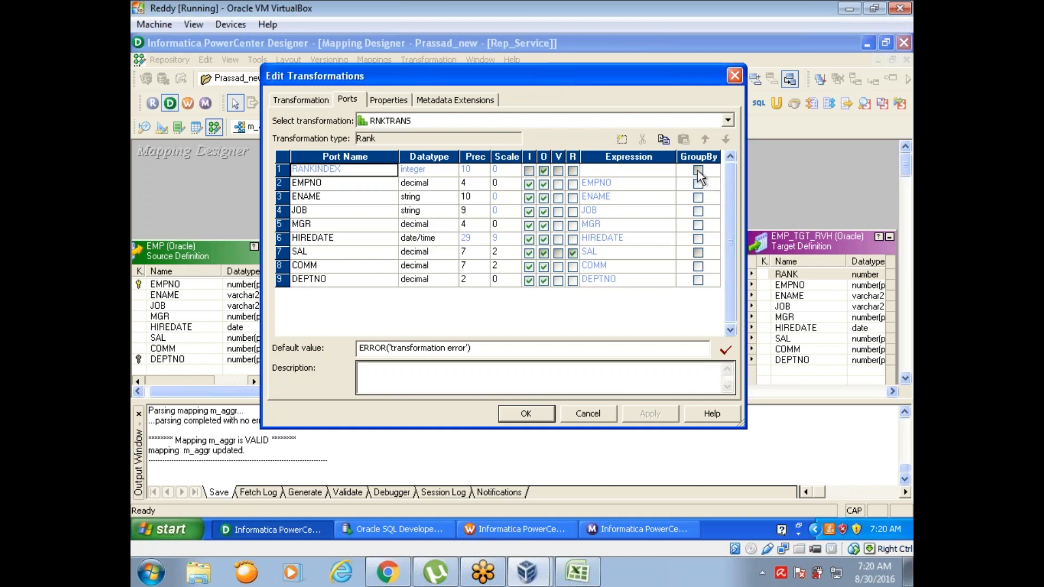
click(698, 184)
click(698, 197)
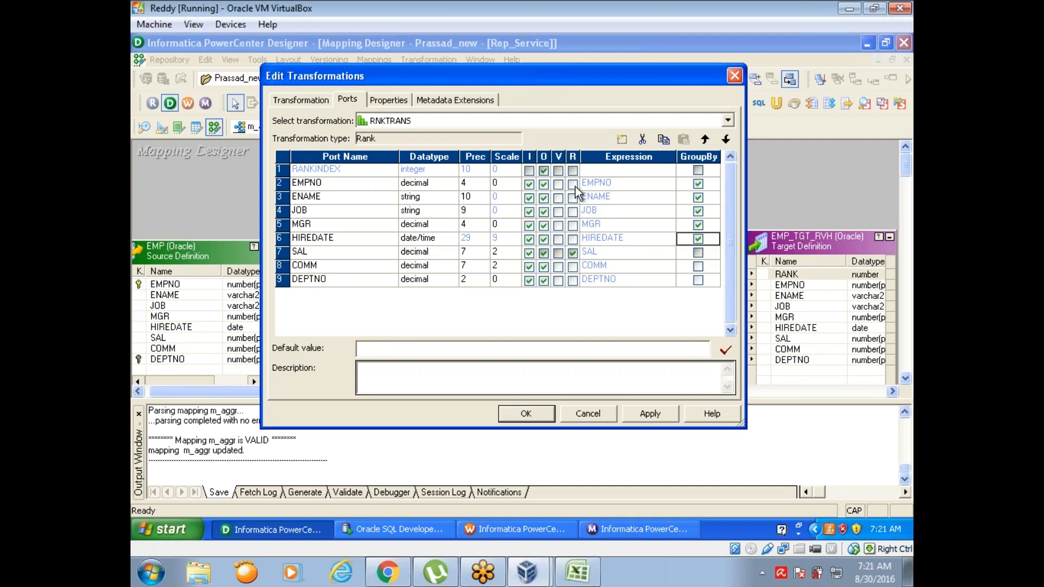
Step: Make EMPNO the rank port, enable GroupBy on SAL, COMM and DEPTNO, and apply the port changes
click(574, 185)
click(699, 254)
click(699, 254)
click(698, 279)
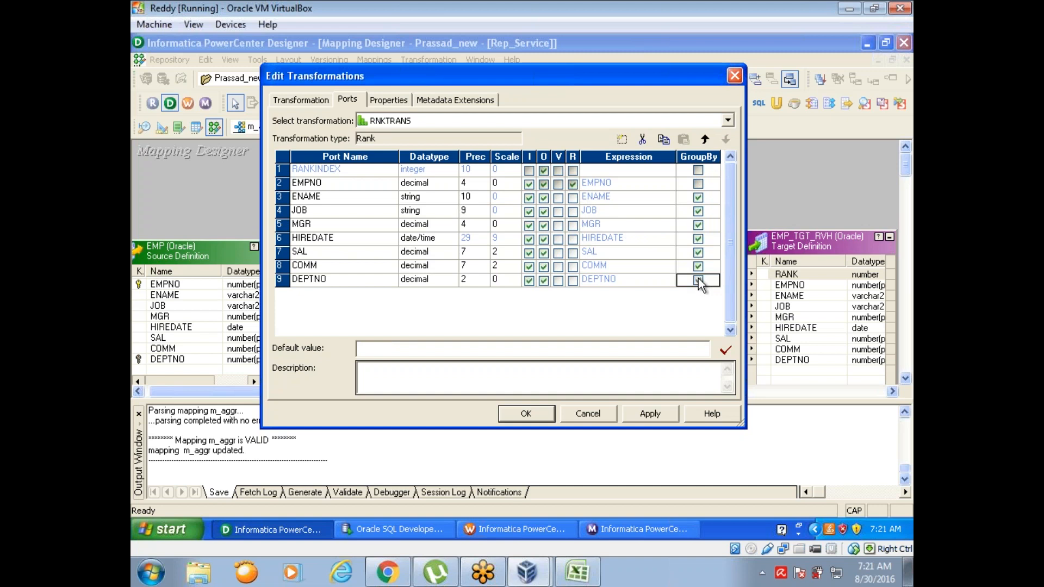
click(648, 414)
click(523, 413)
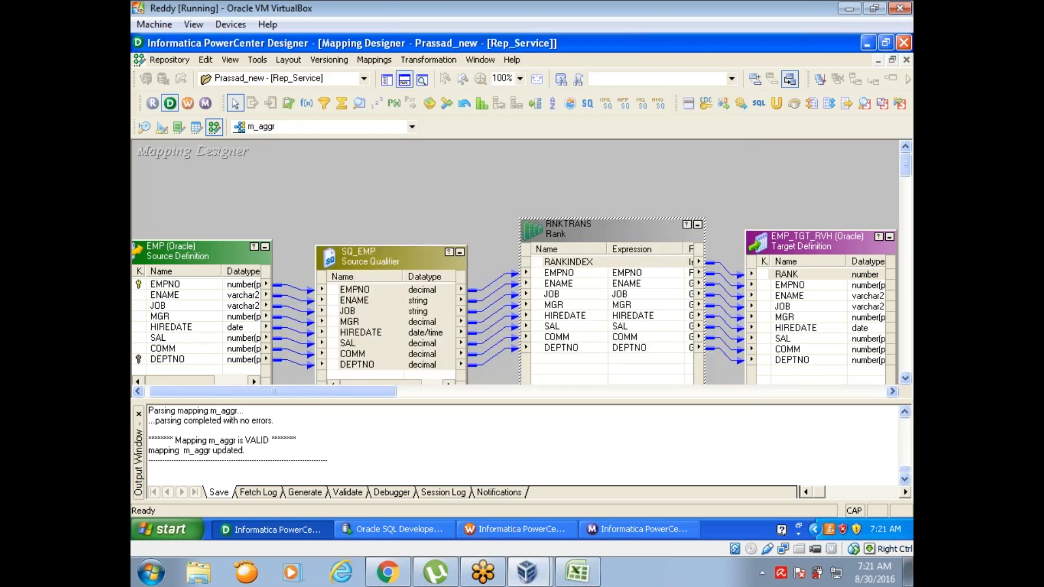
Step: Reopen the RNKTRANS properties in Designer and set Number of Ranks to 25
click(474, 531)
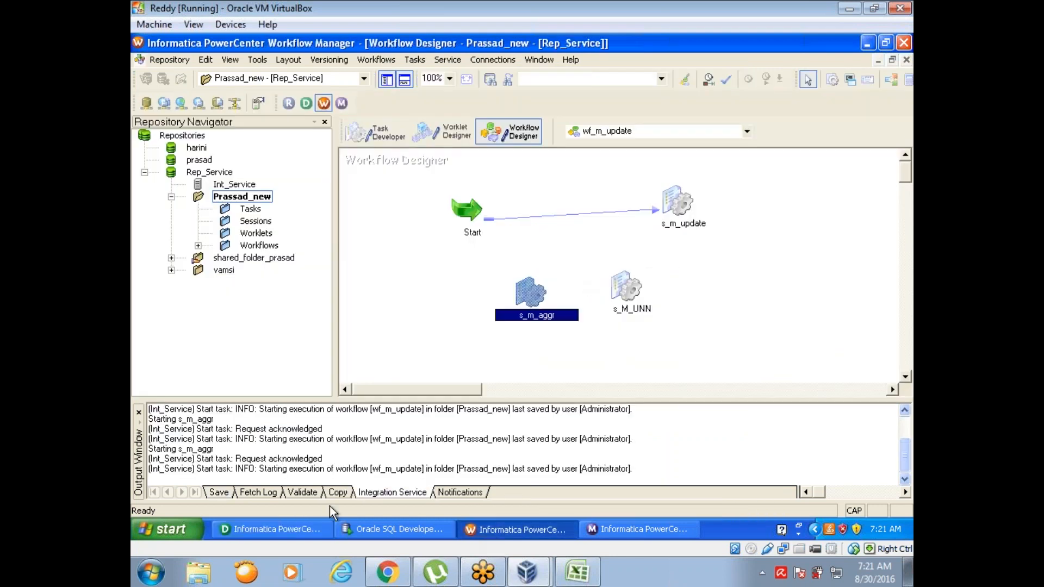
click(301, 531)
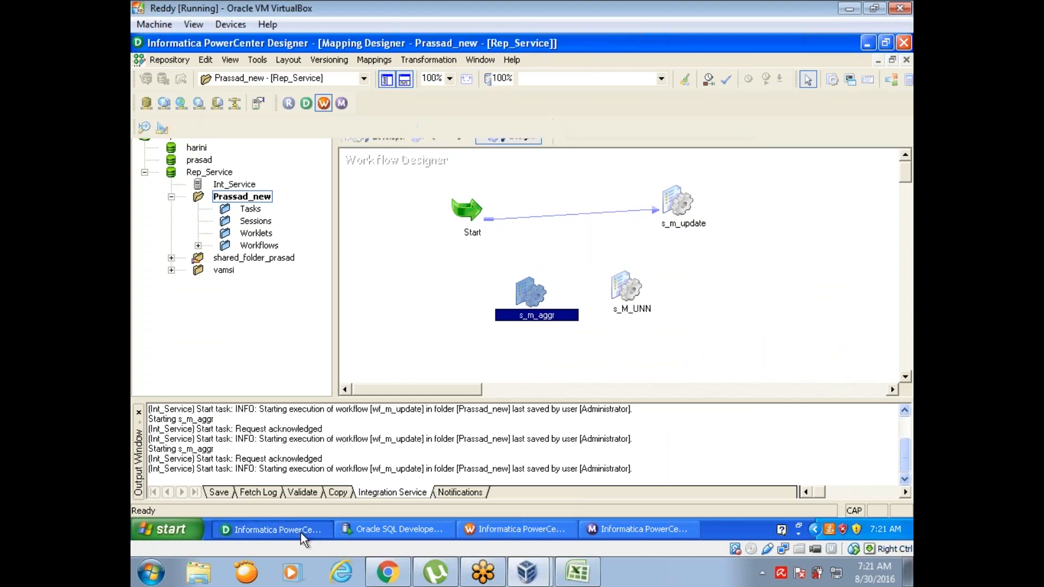
double_click(582, 224)
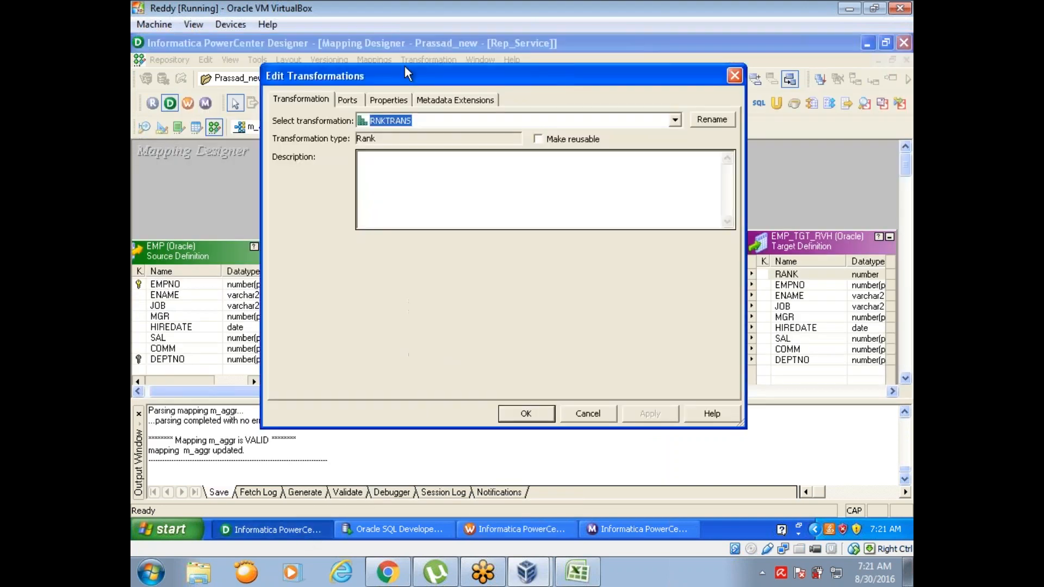
click(388, 99)
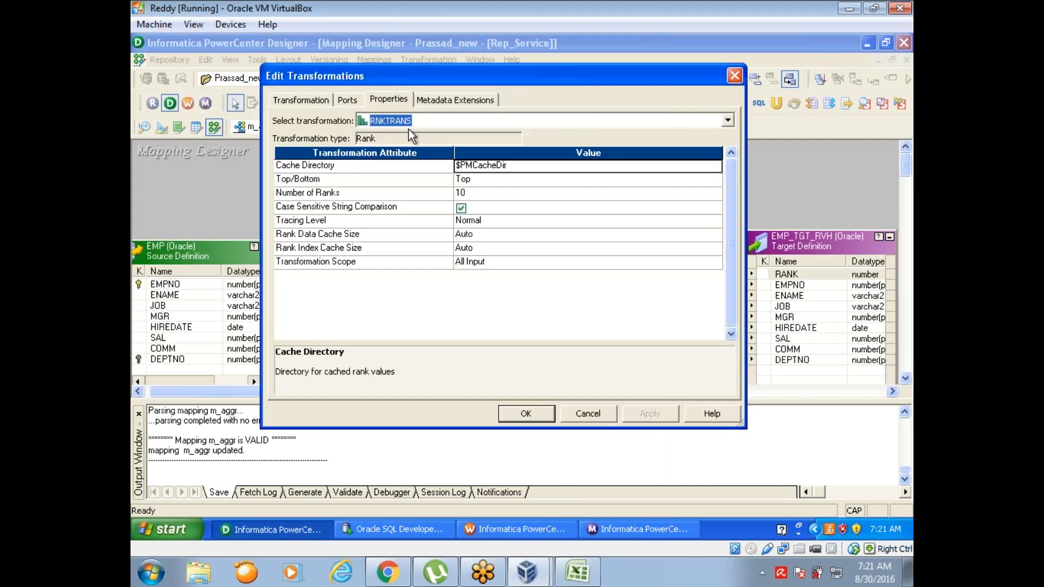
click(471, 194)
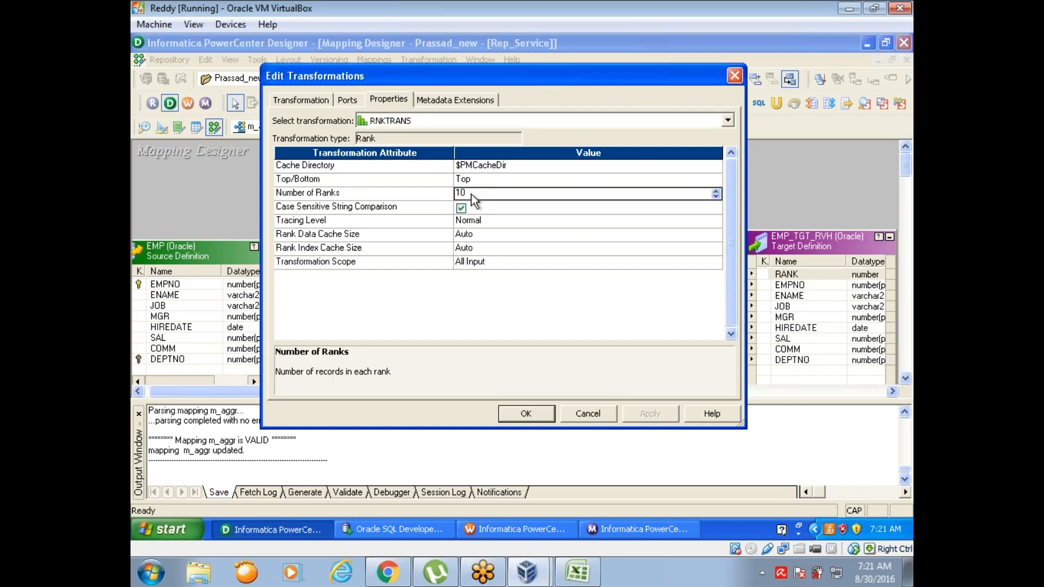
key(BackSpace)
key(BackSpace)
text(25)
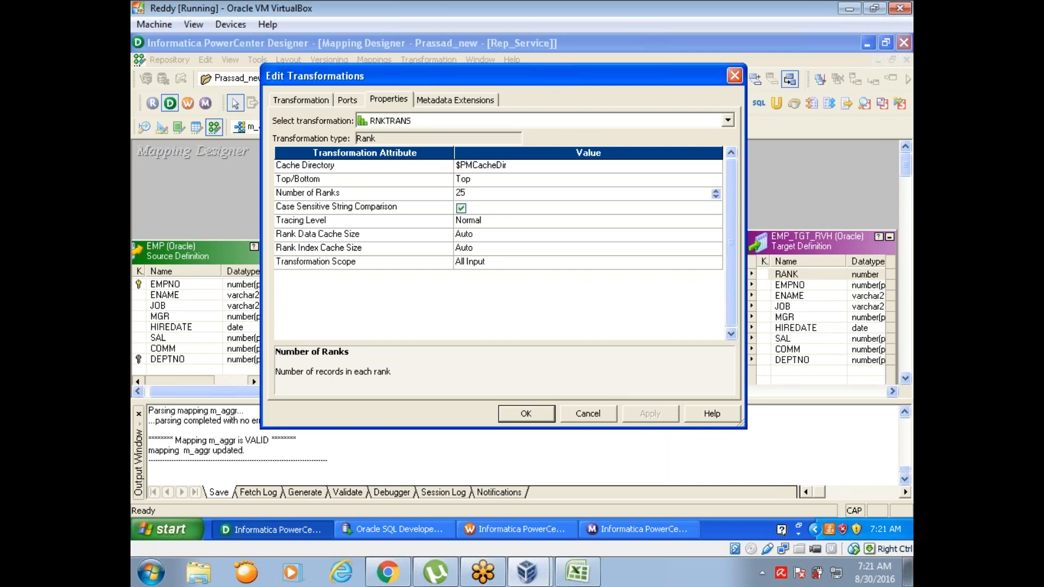
click(523, 413)
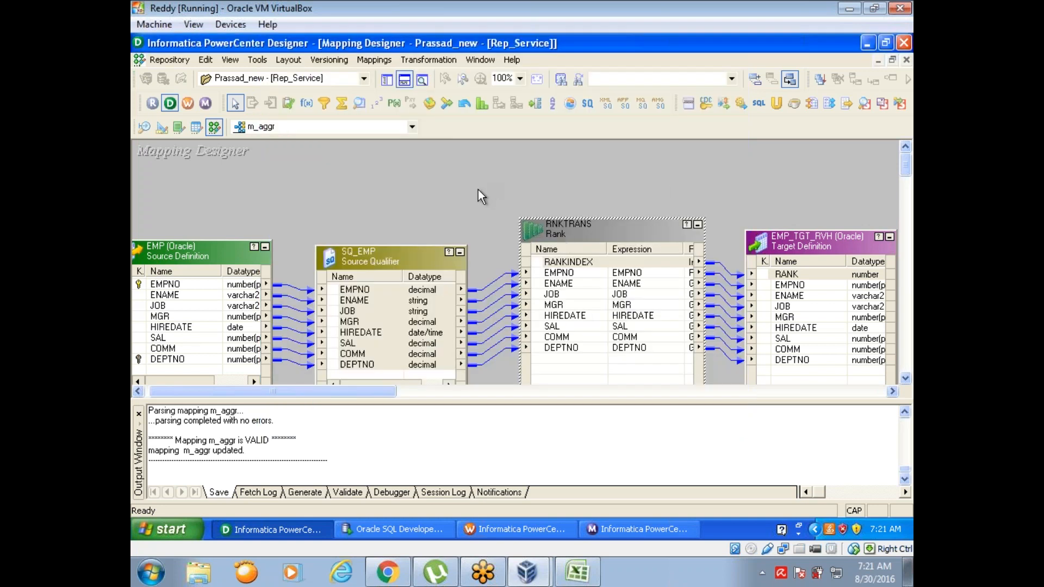
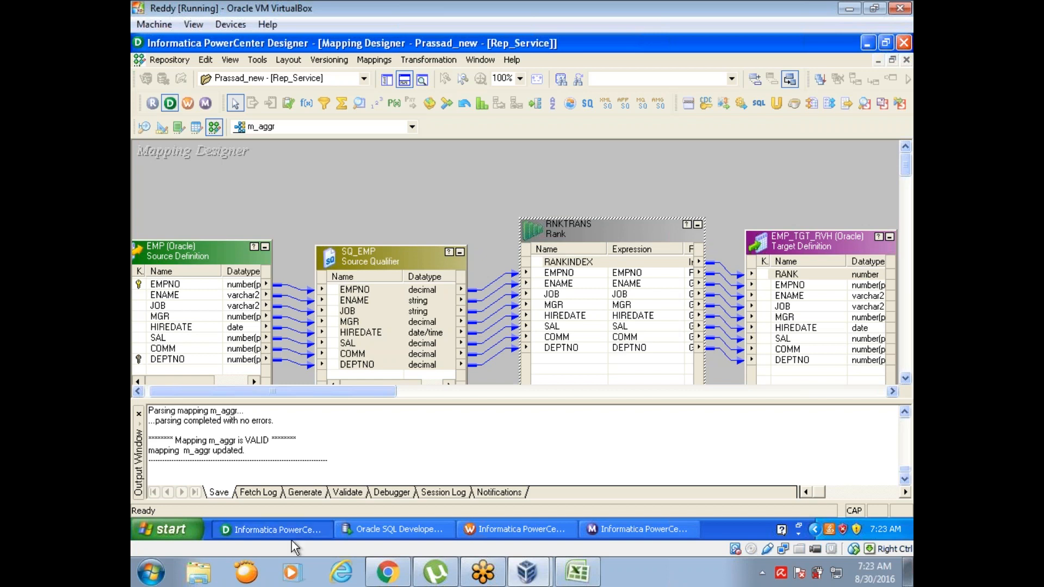
Step: Open the RNKTRANS properties, set Number of Ranks to 10 and set Top/Bottom to Bottom
click(404, 80)
click(573, 233)
double_click(573, 234)
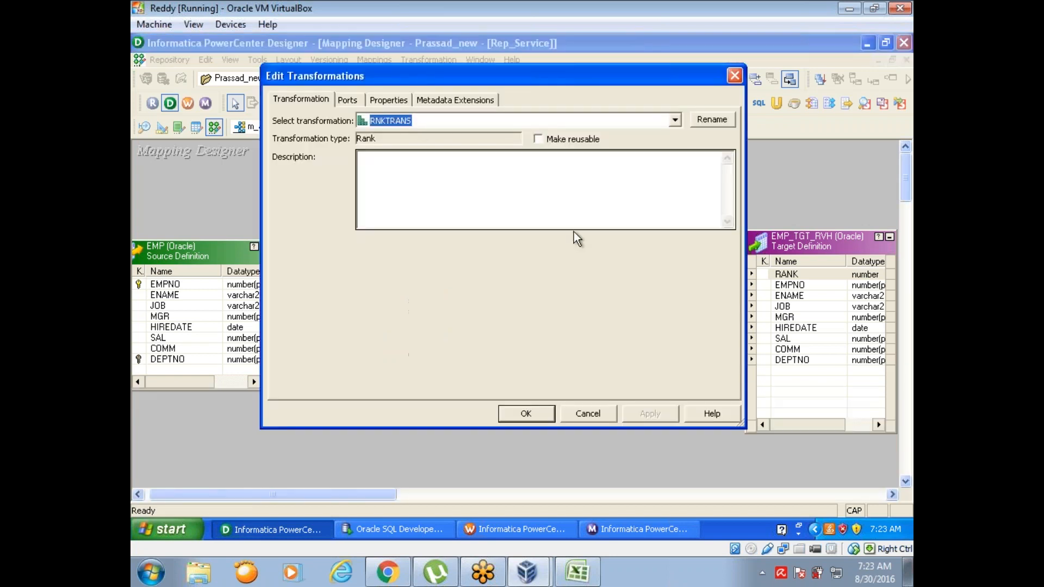
click(380, 94)
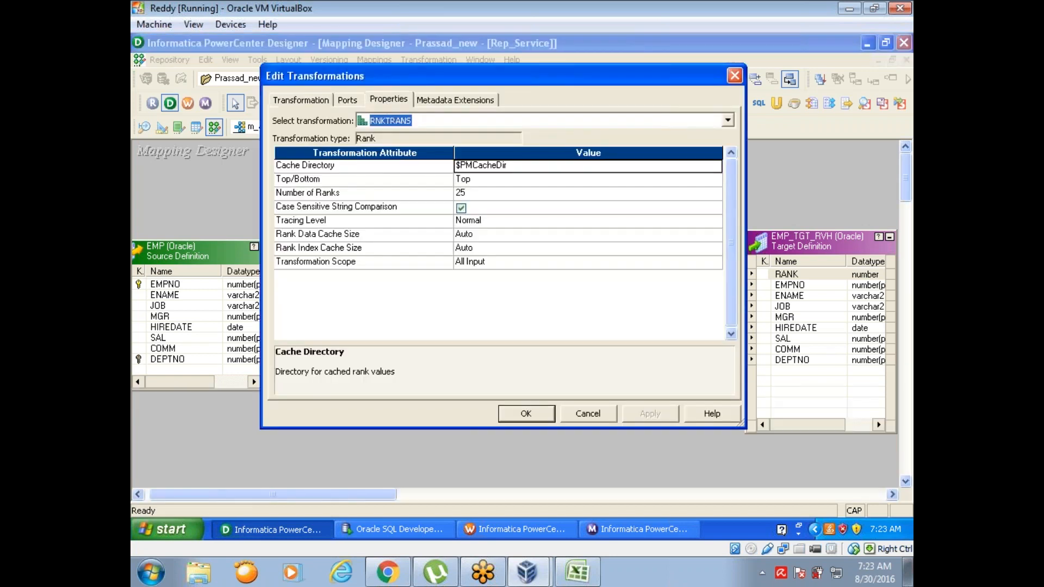
click(474, 194)
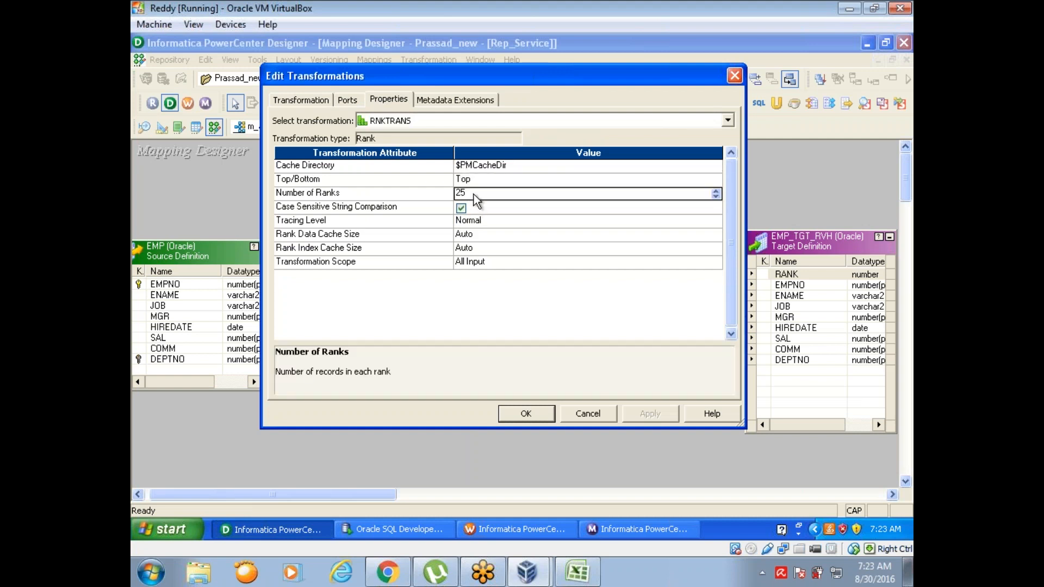
text(10)
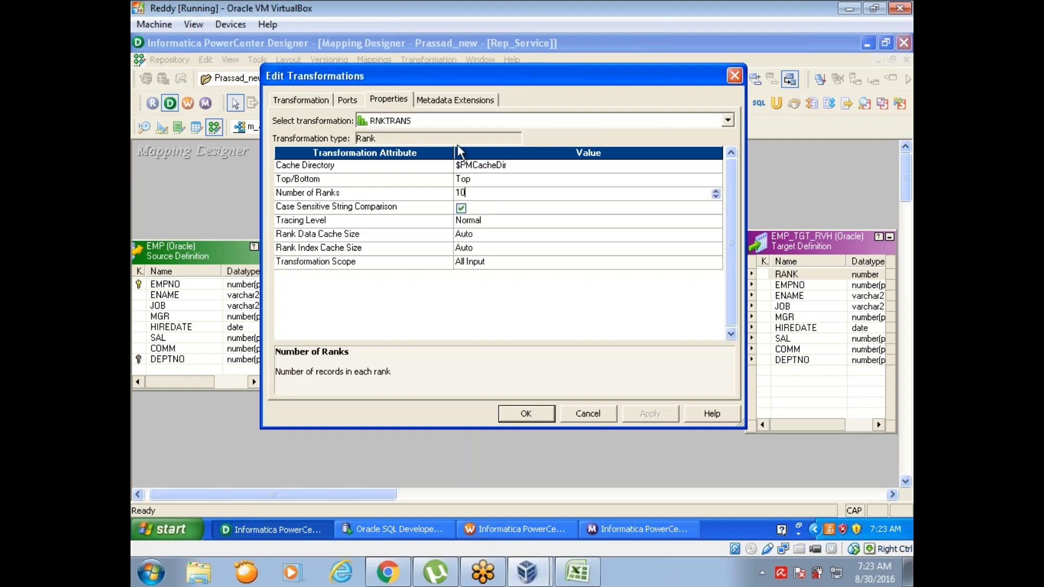
click(488, 178)
click(491, 183)
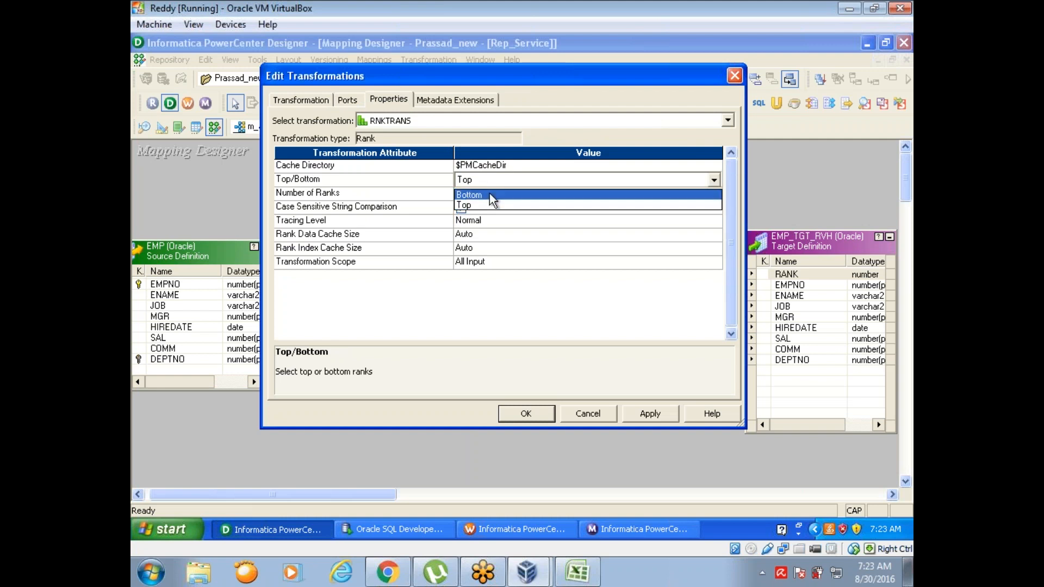
click(492, 205)
Step: Disable GroupBy on the ENAME, JOB, MGR, HIREDATE, COMM and DEPTNO ports of RNKTRANS and save the mapping
click(349, 101)
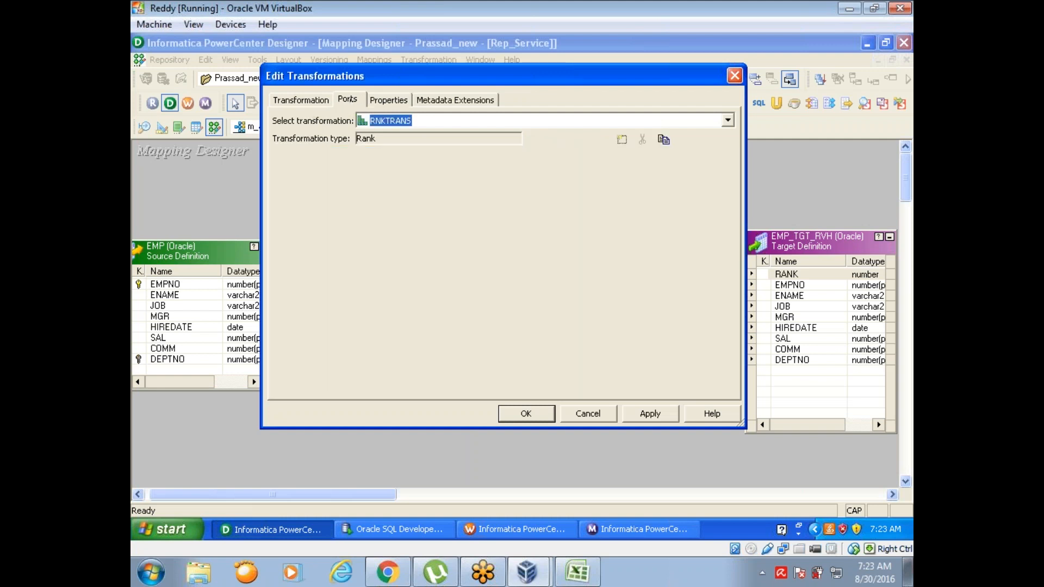
click(701, 198)
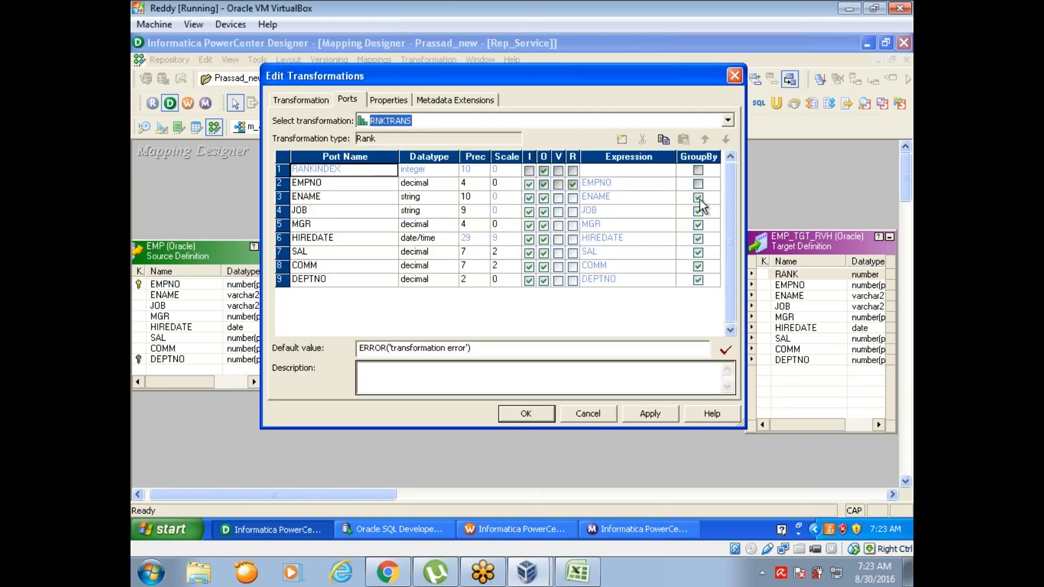
click(700, 212)
click(699, 225)
click(699, 239)
click(699, 266)
click(698, 280)
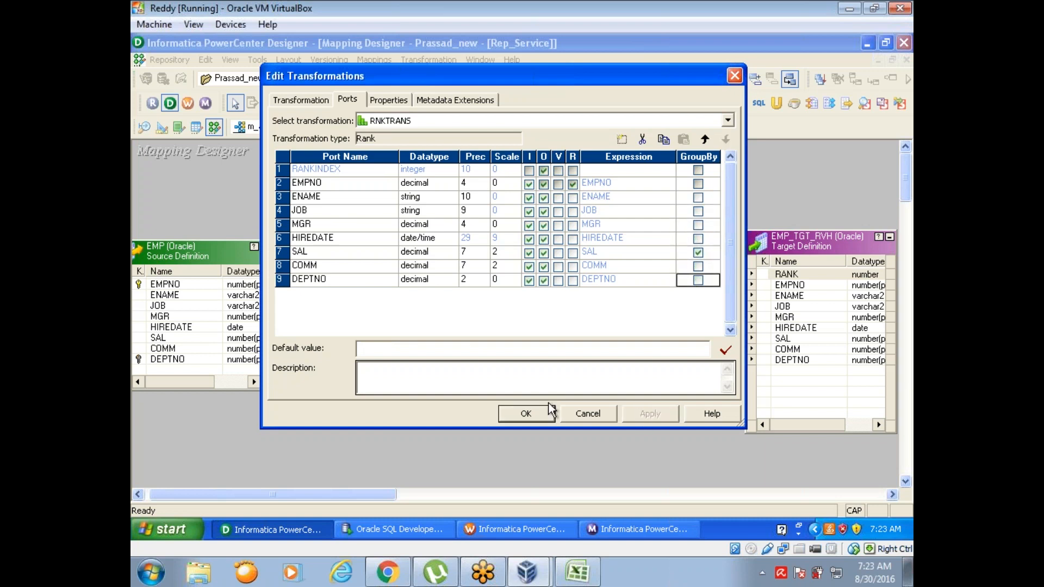
click(526, 415)
key(ctrl+s)
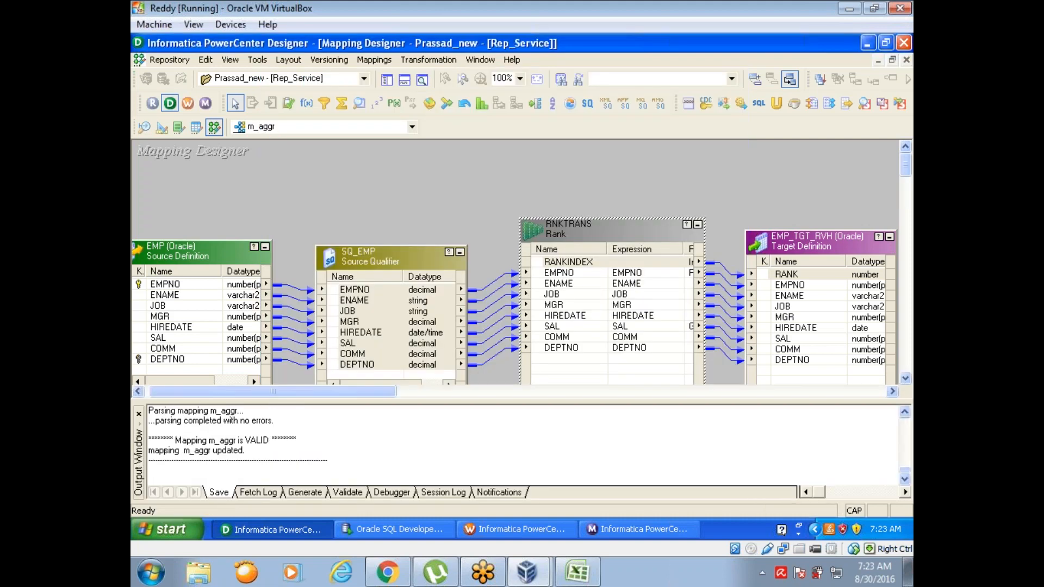
Step: Switch to Workflow Manager, refresh the mapping of the s_m_aggr session and save the workflow
click(512, 528)
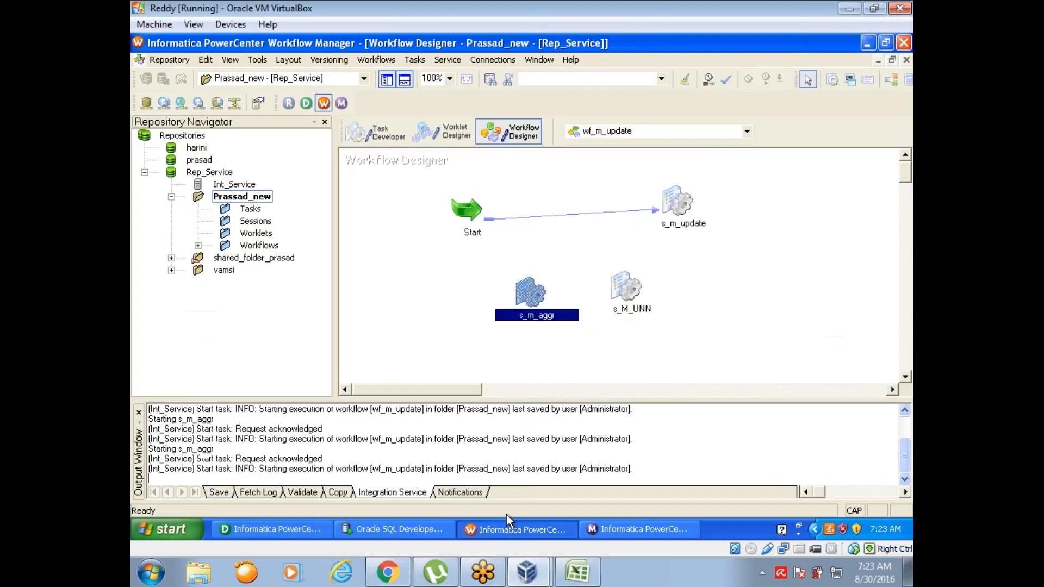
right_click(523, 294)
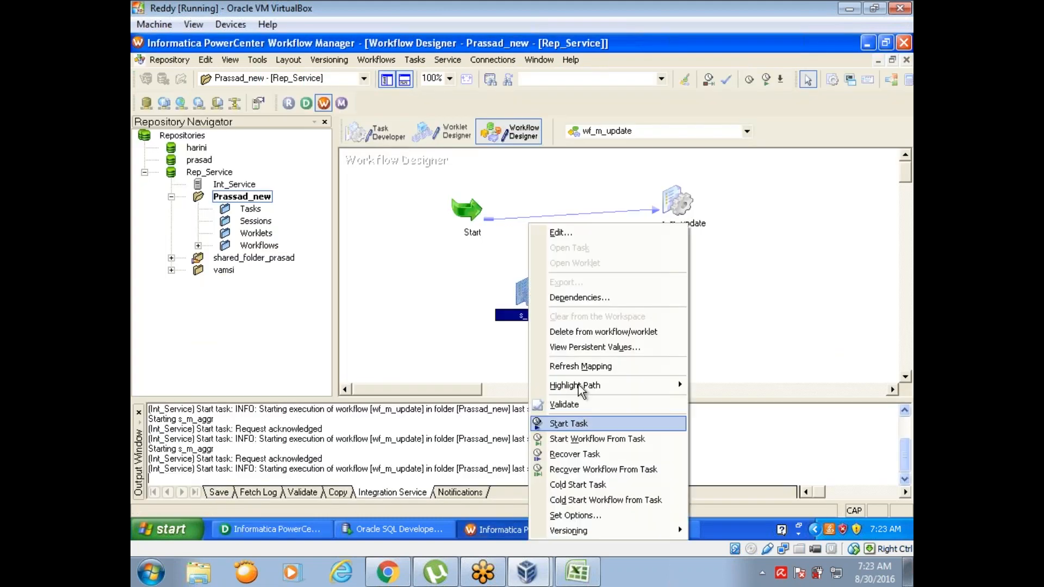
click(578, 366)
key(ctrl+s)
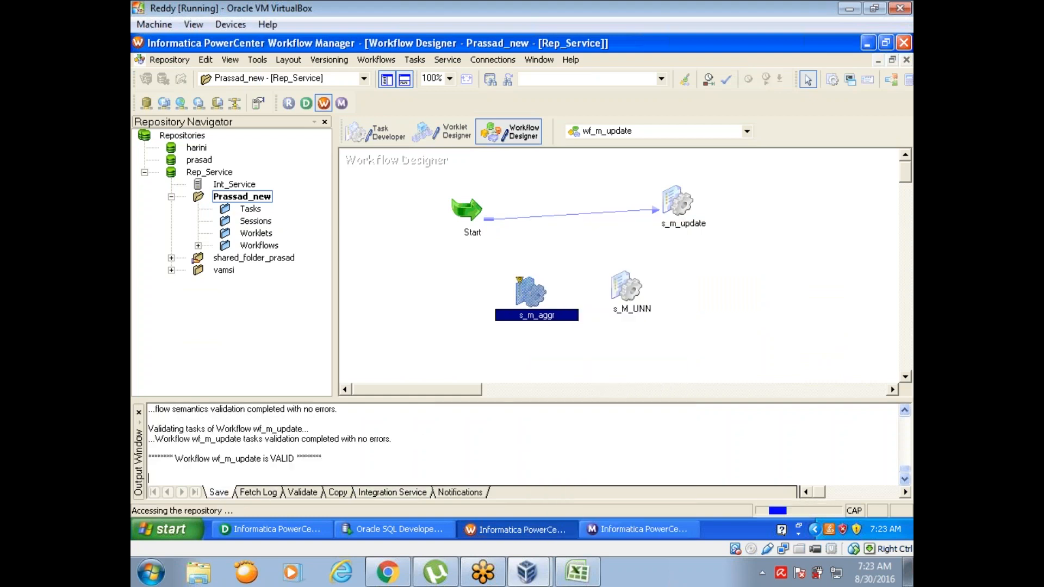
Step: Start the s_m_aggr task and check its run details in Workflow Monitor
right_click(525, 297)
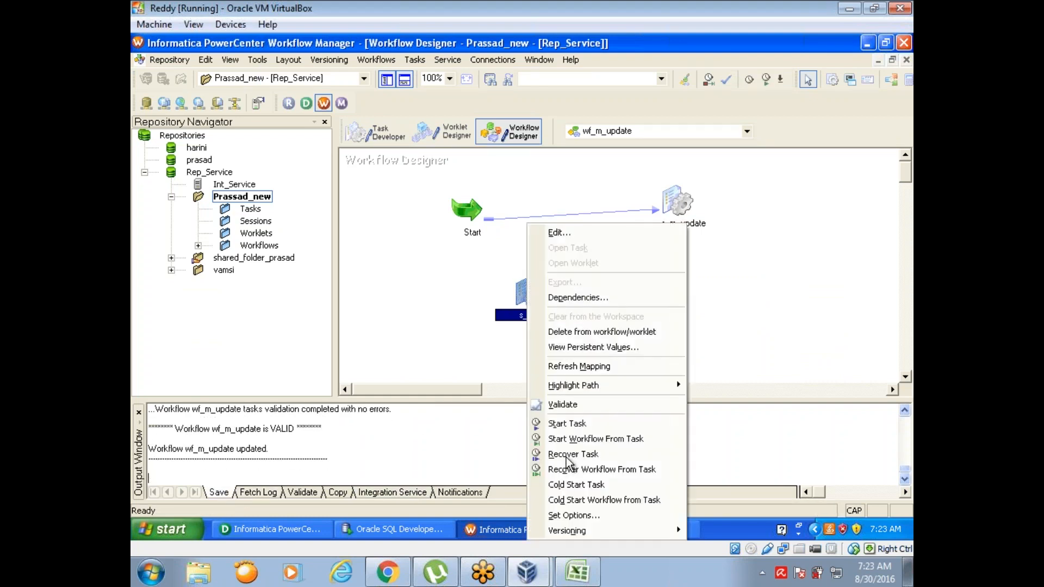
click(571, 423)
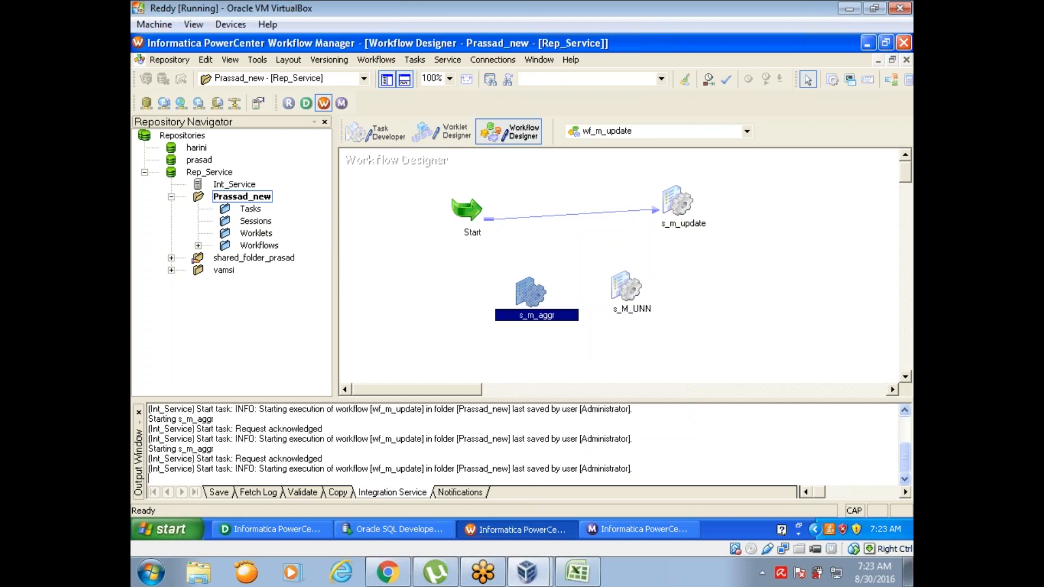
click(642, 530)
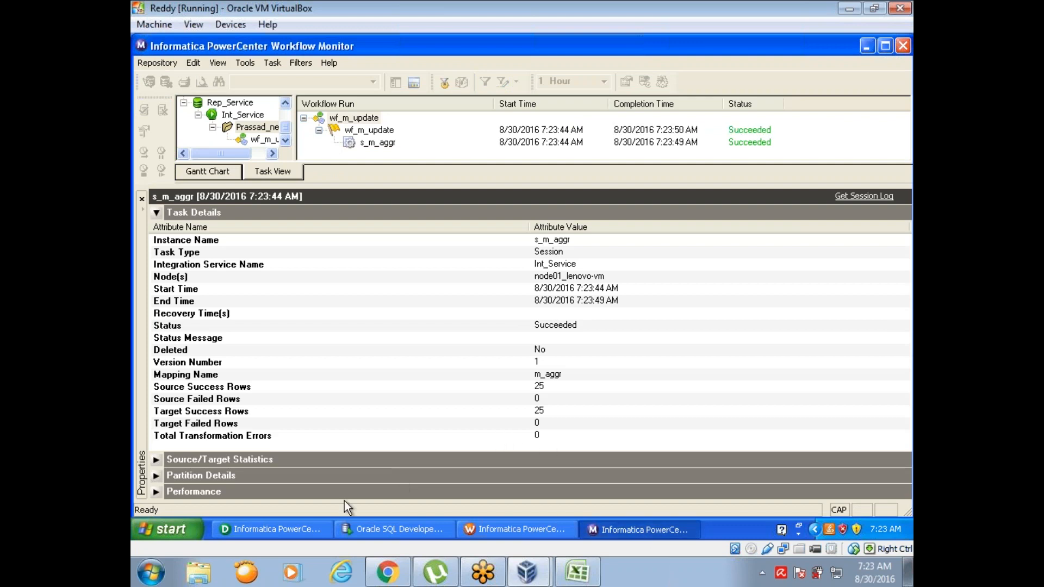
Step: Return to Designer and review the Top/Bottom, rank count, rank port and GroupBy settings of RNKTRANS
click(318, 523)
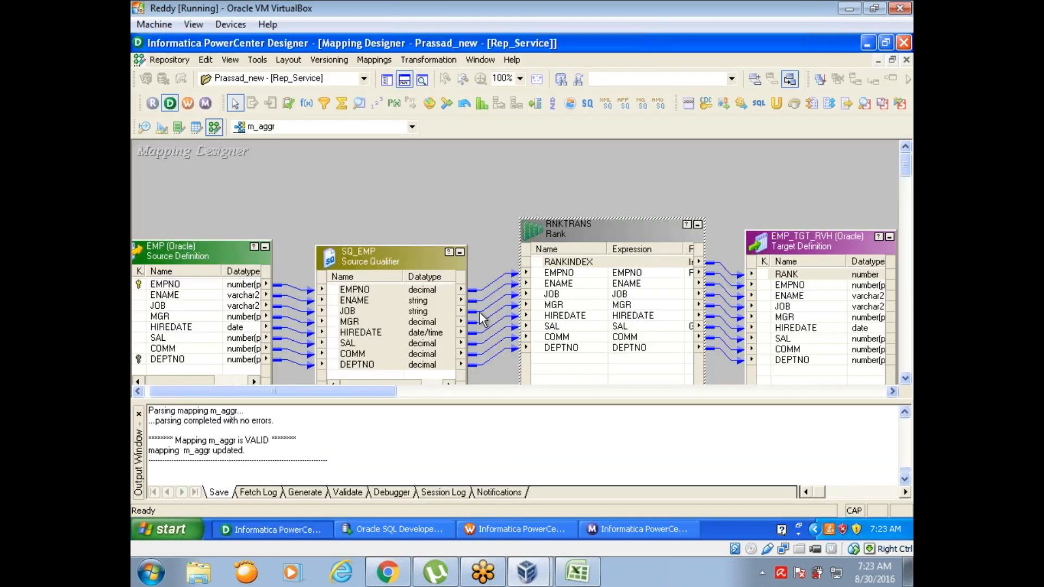
double_click(626, 231)
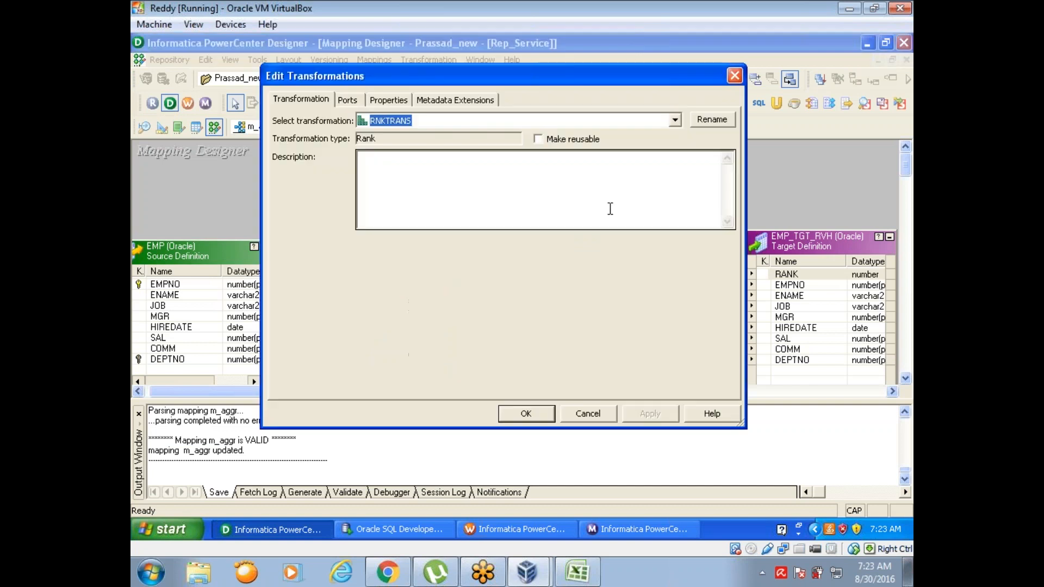
click(397, 101)
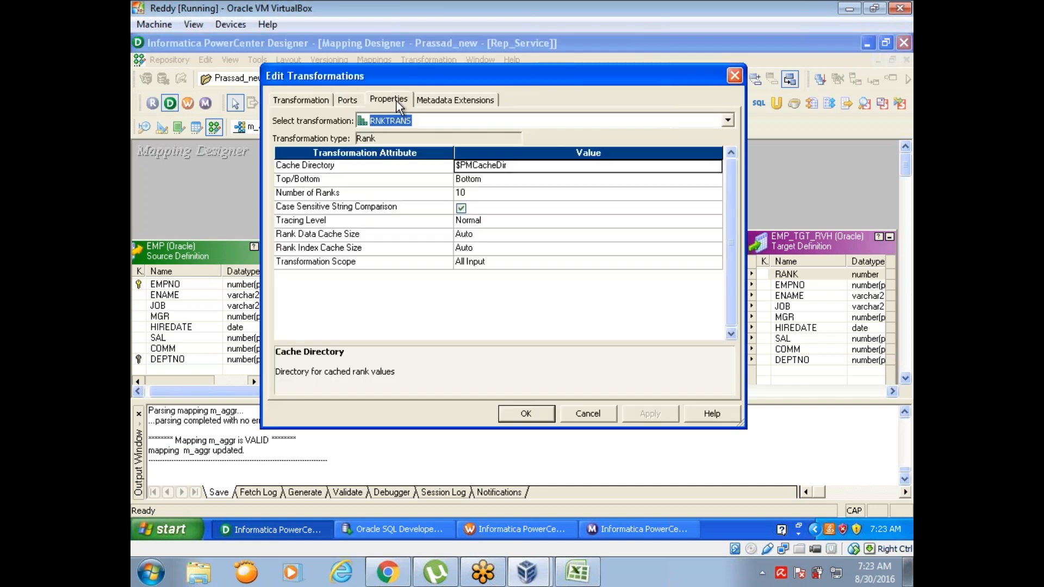
click(521, 413)
click(463, 209)
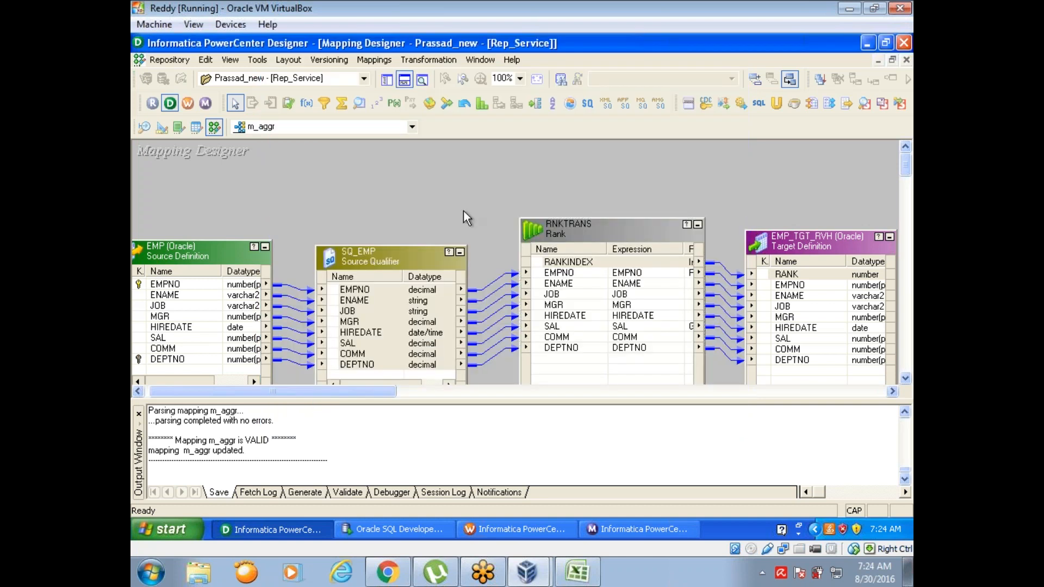
key(ctrl+s)
click(523, 307)
double_click(572, 230)
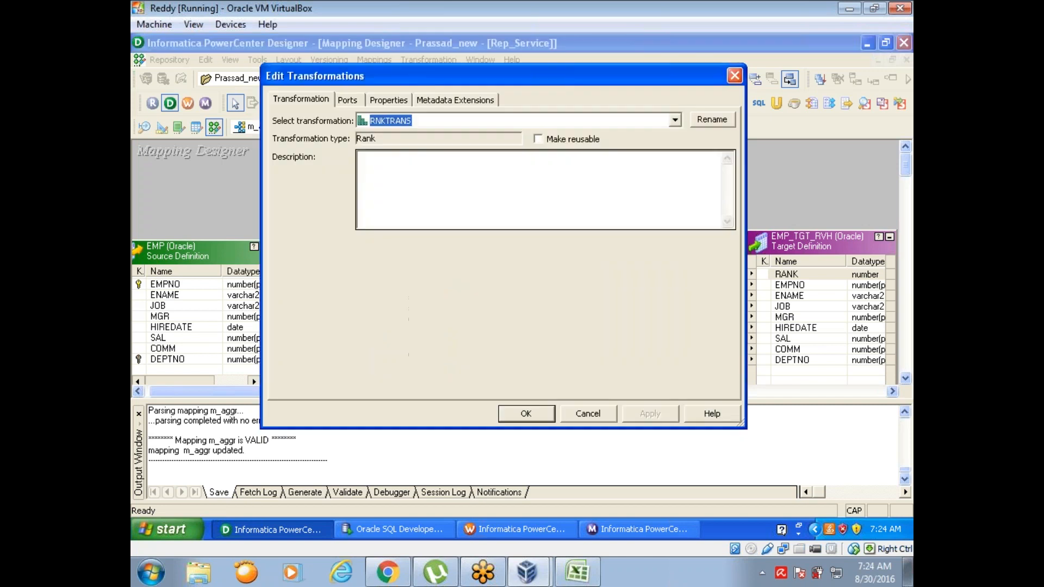
click(347, 100)
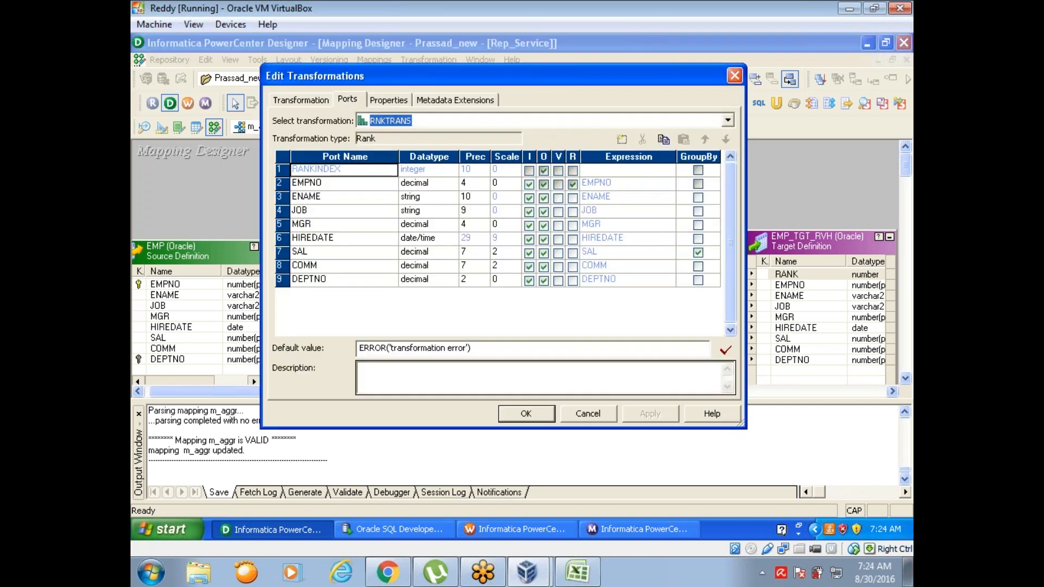
click(529, 414)
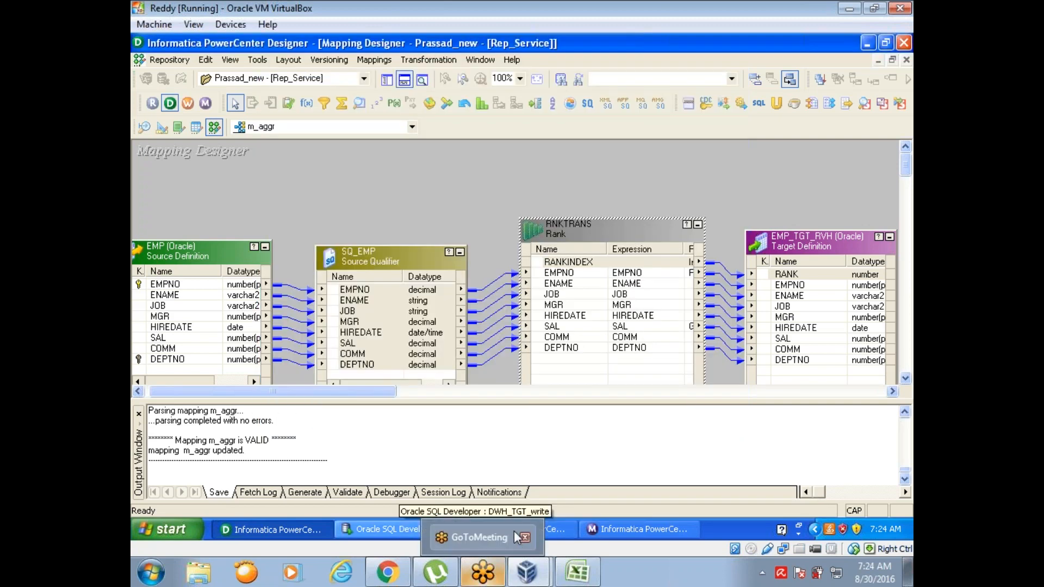
click(555, 538)
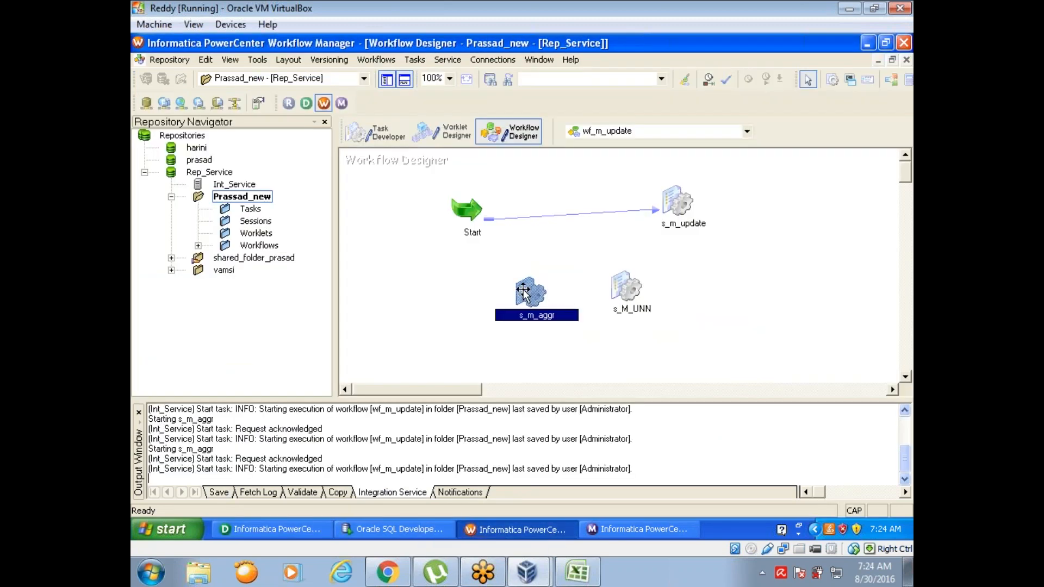
click(523, 294)
right_click(523, 294)
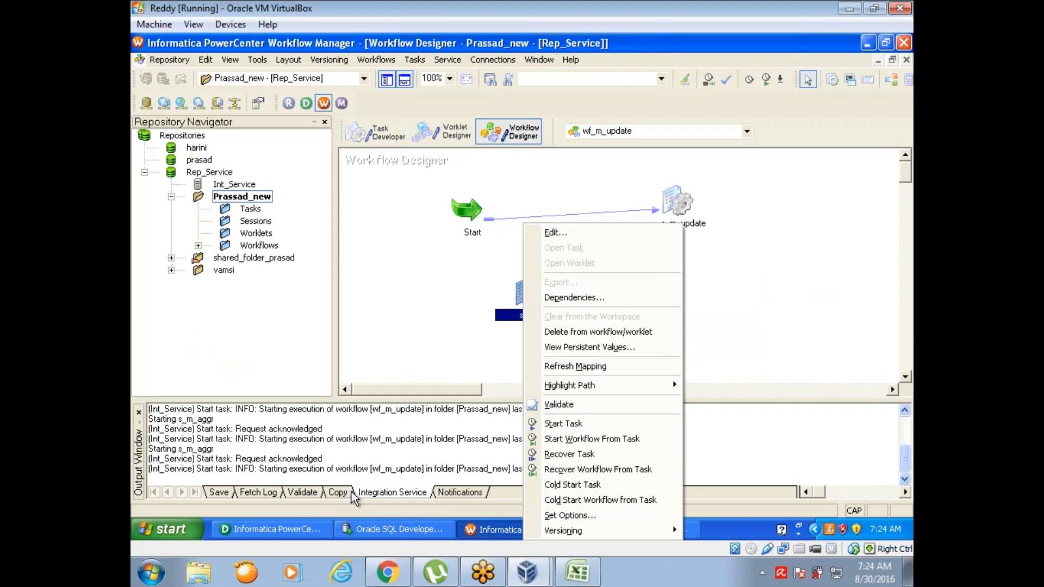
Step: Reopen the RNKTRANS ports in Designer, make SAL the rank port and apply the change
click(271, 529)
double_click(589, 223)
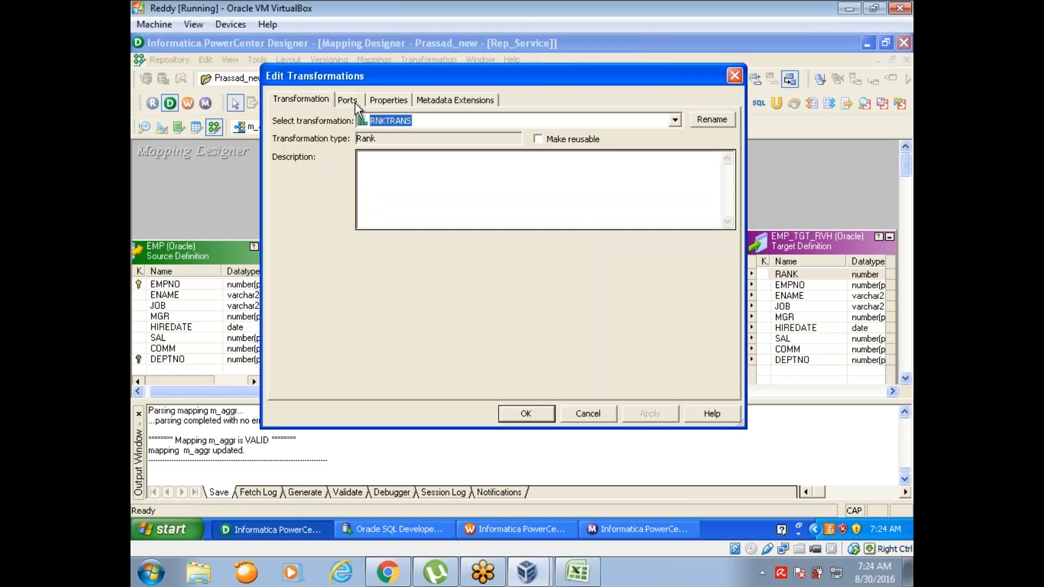
click(355, 102)
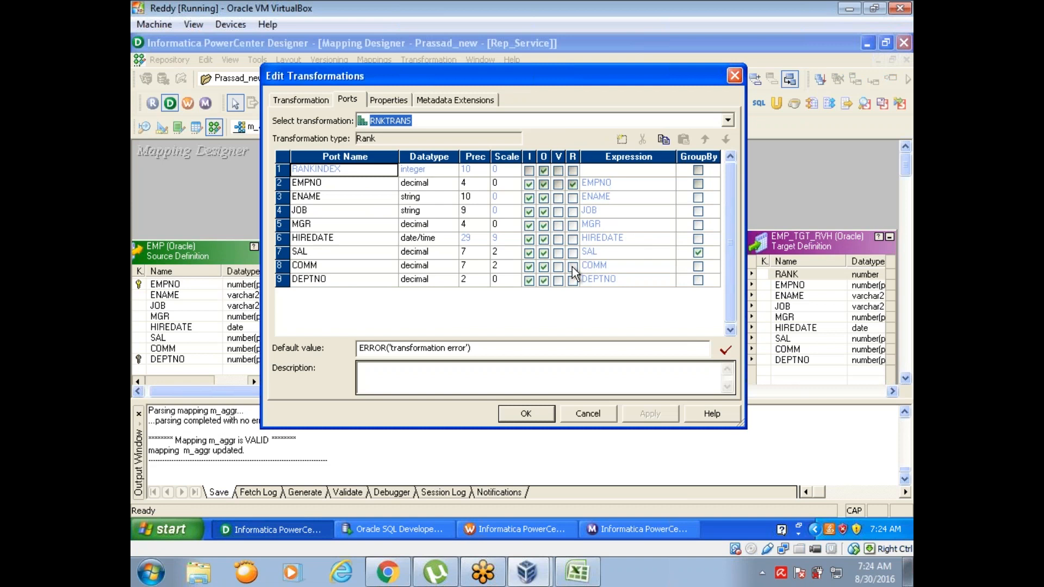
click(573, 253)
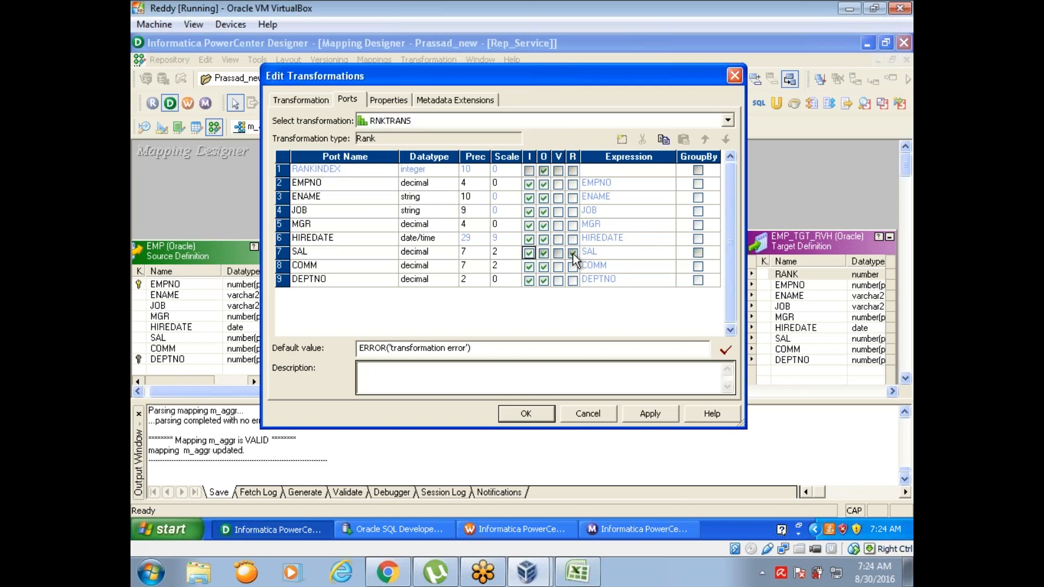
click(703, 348)
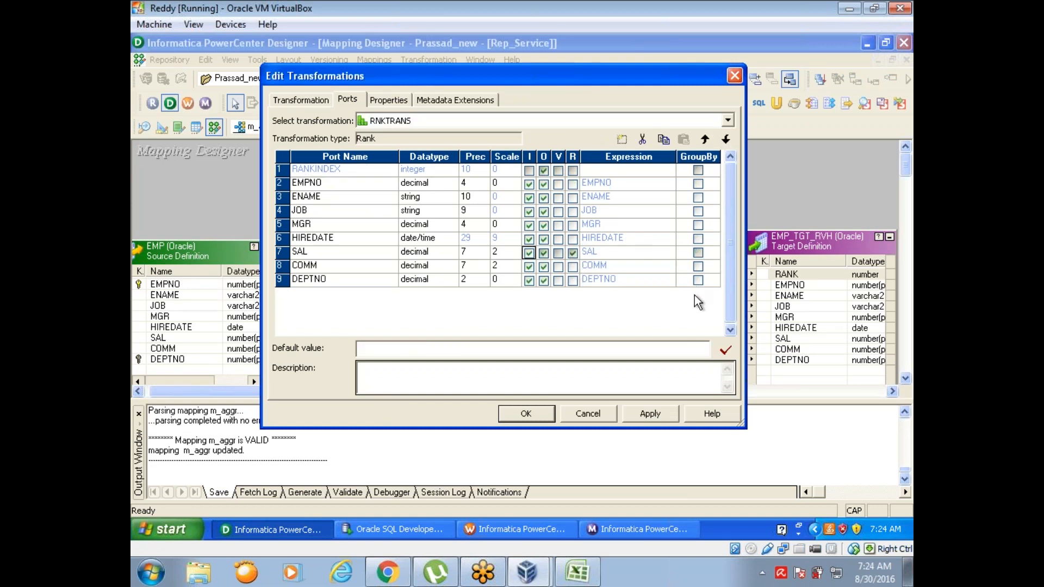
click(651, 416)
click(537, 413)
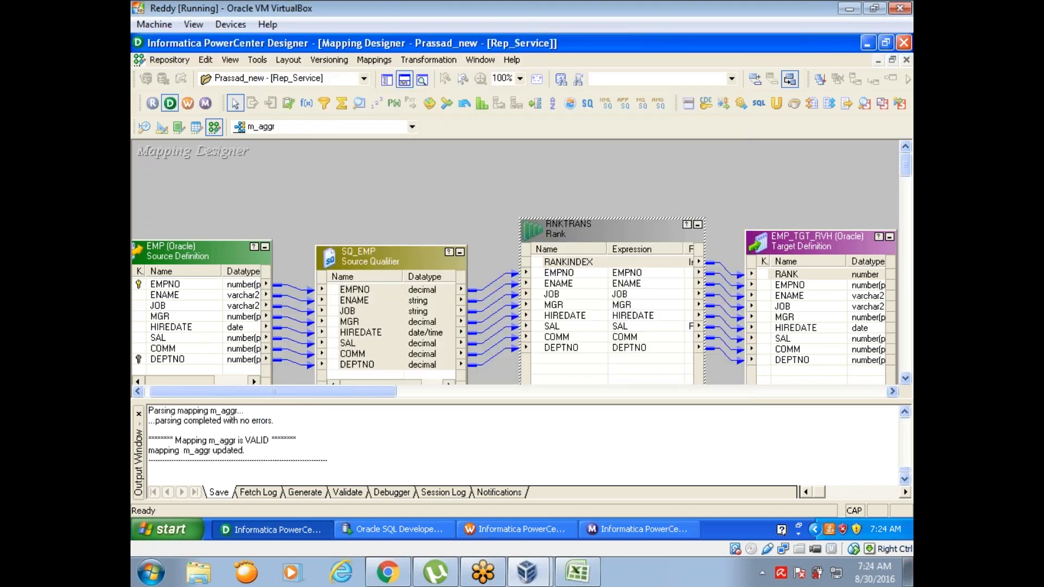
Step: Refresh the s_m_aggr session with the changed mapping in Workflow Manager and save wf_m_update
click(514, 529)
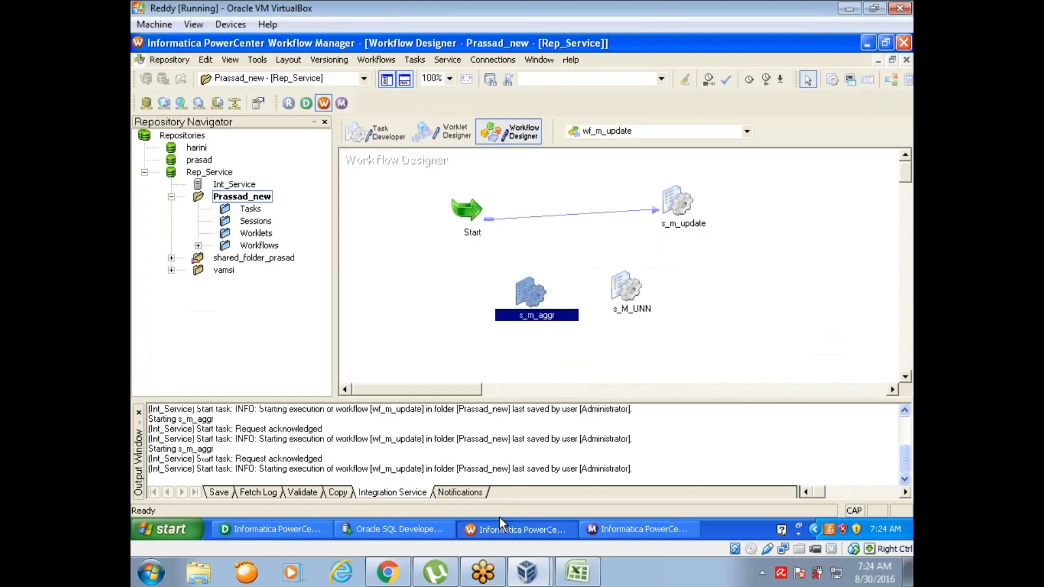
right_click(523, 298)
click(562, 366)
key(ctrl+s)
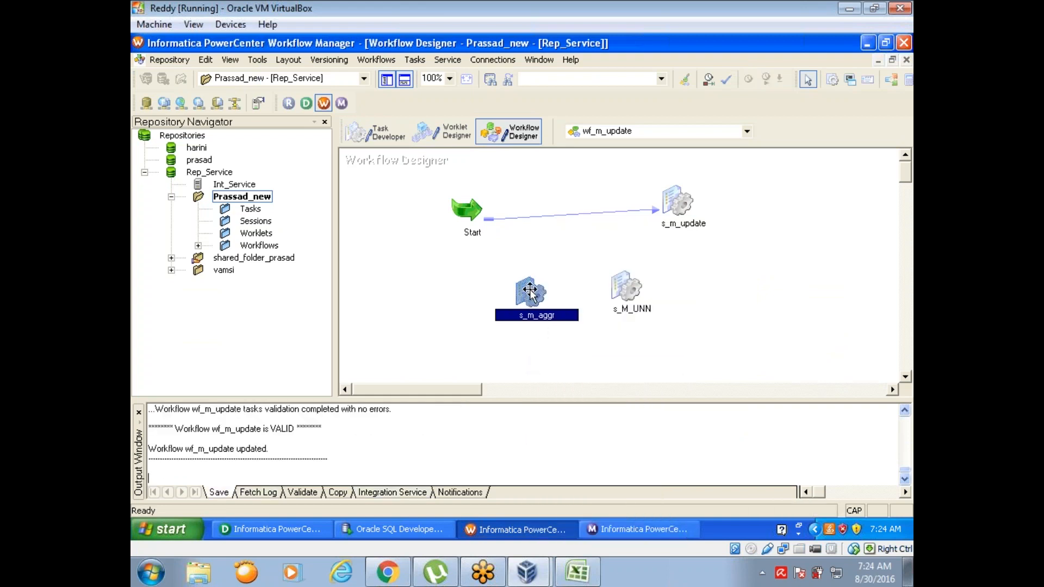
Step: Run the s_m_aggr session again and check its status and row counts in Workflow Monitor
right_click(530, 294)
click(570, 424)
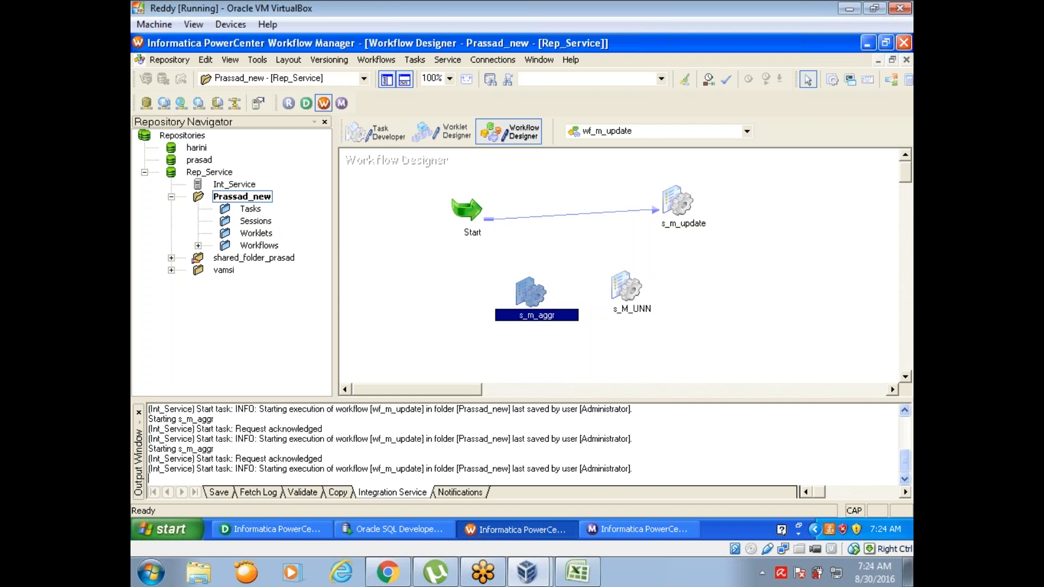
click(606, 535)
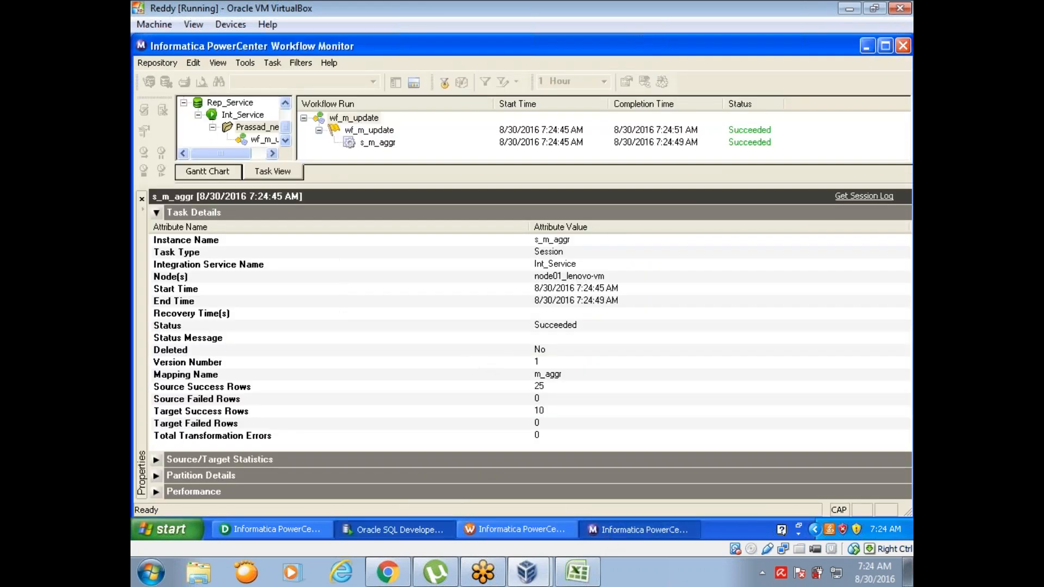
Step: Rerun the EMP_TGT_RVH query in Oracle SQL Developer and examine how the SAL values are ranked
click(394, 529)
click(265, 124)
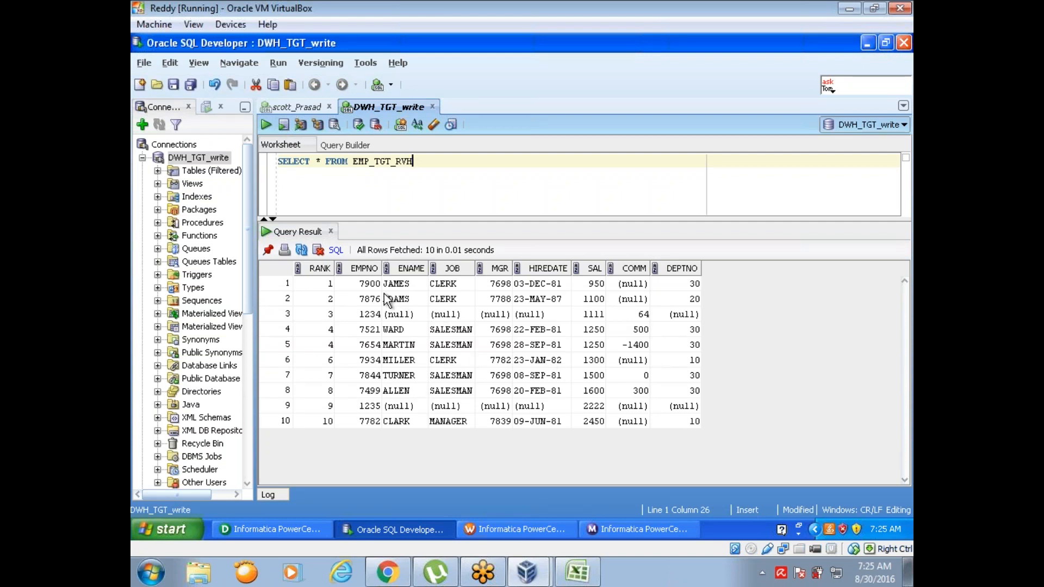
click(595, 288)
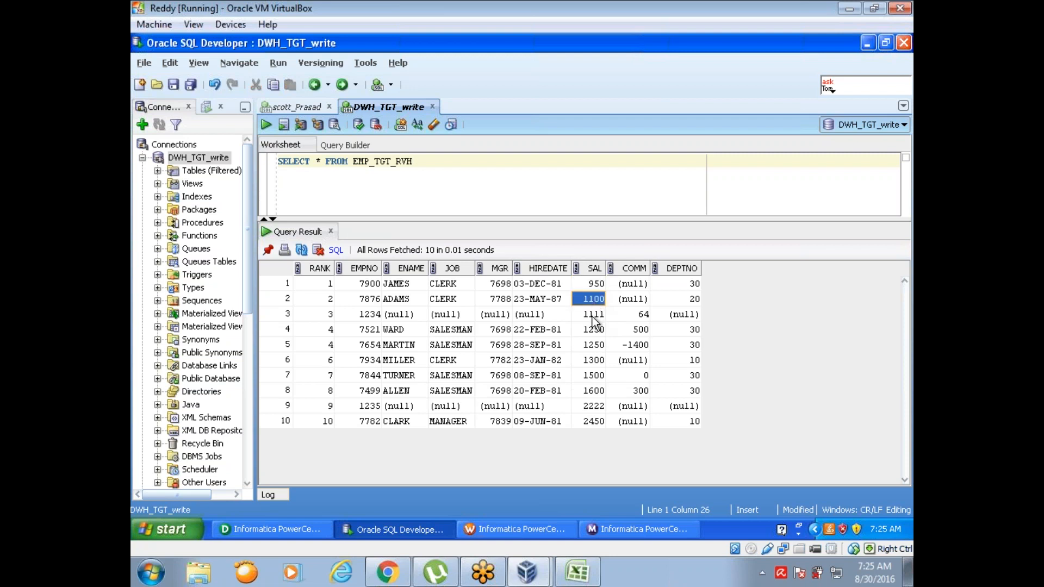
Step: Compare the RANK values of the rows that share SAL 1250 in the EMP_TGT_RVH query result
click(596, 331)
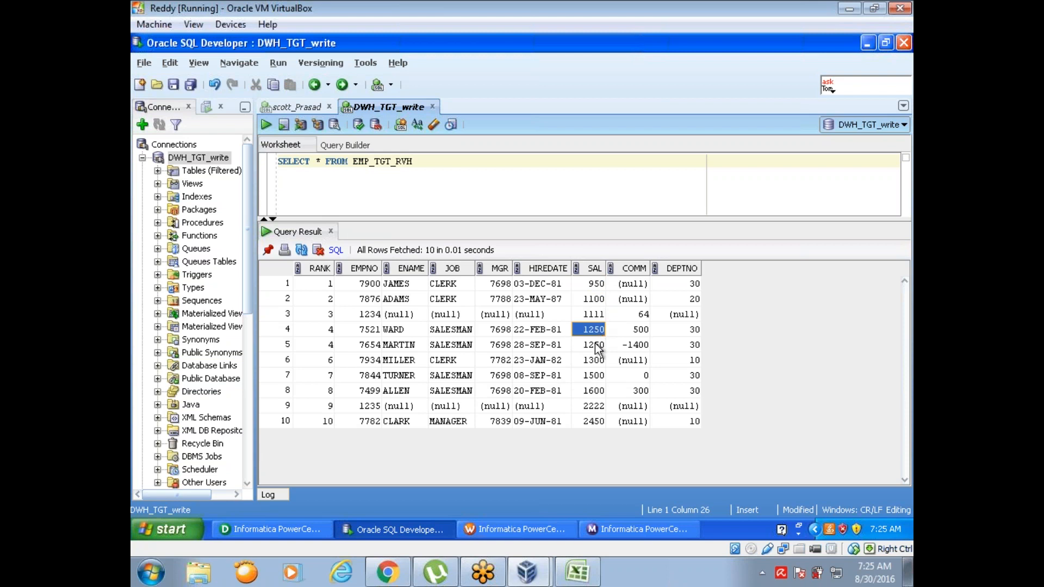
click(326, 335)
click(329, 345)
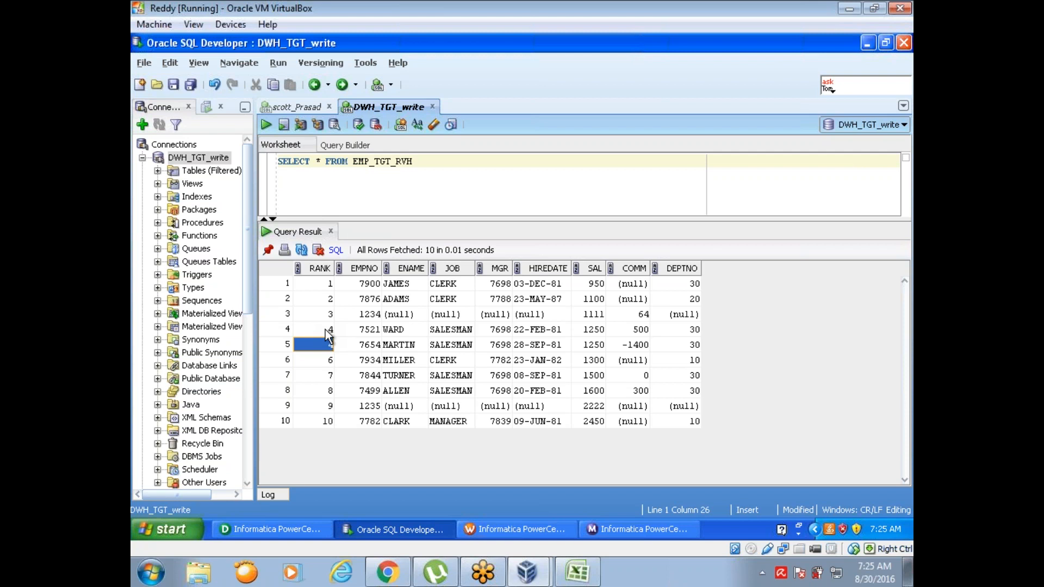
click(324, 316)
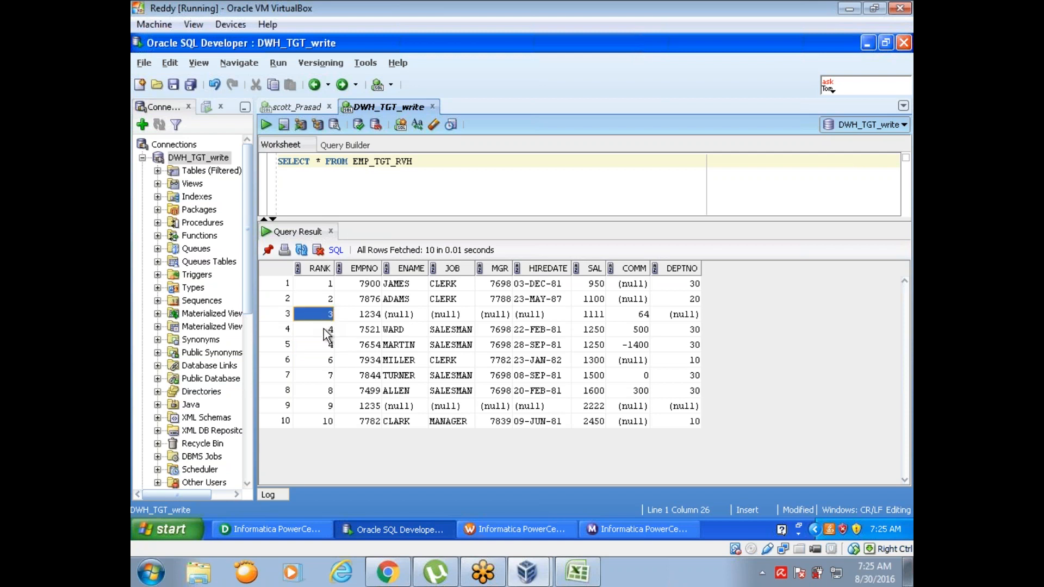
click(326, 330)
click(327, 344)
Step: Switch to Informatica Designer and make DEPTNO the group-by port of the RNKTRANS Rank transformation
click(304, 528)
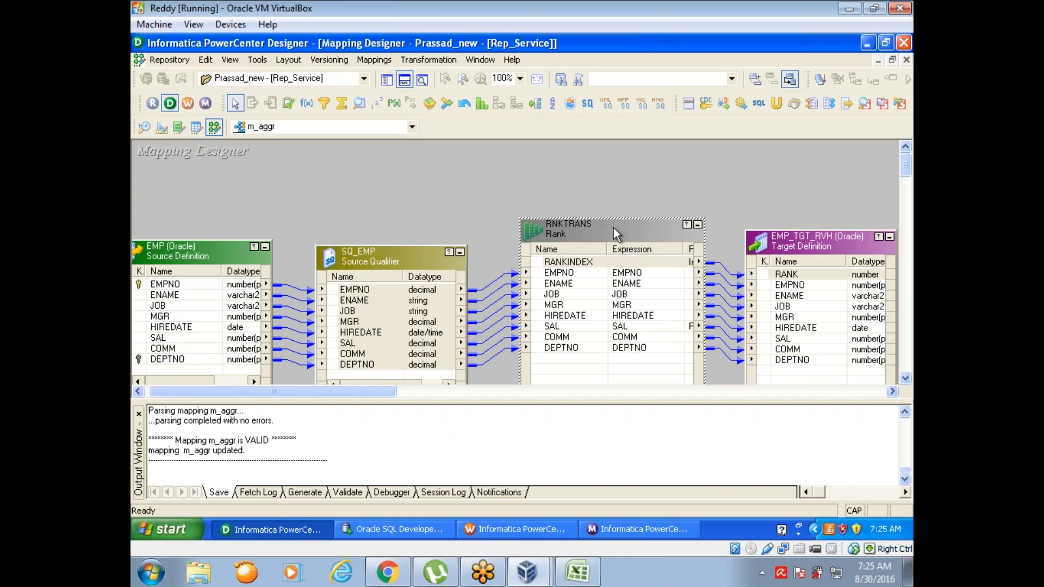
double_click(613, 227)
click(346, 99)
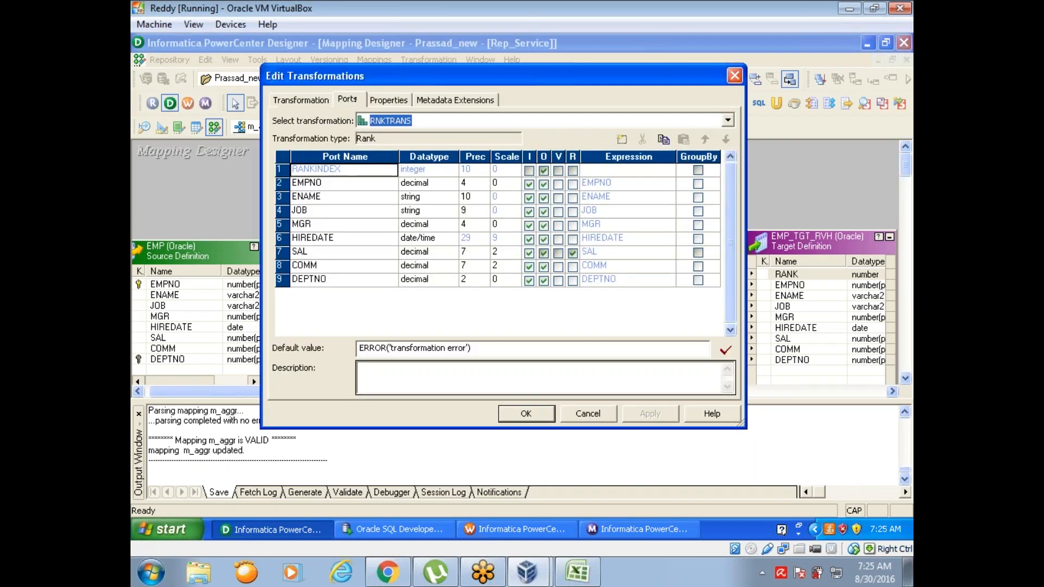
click(698, 280)
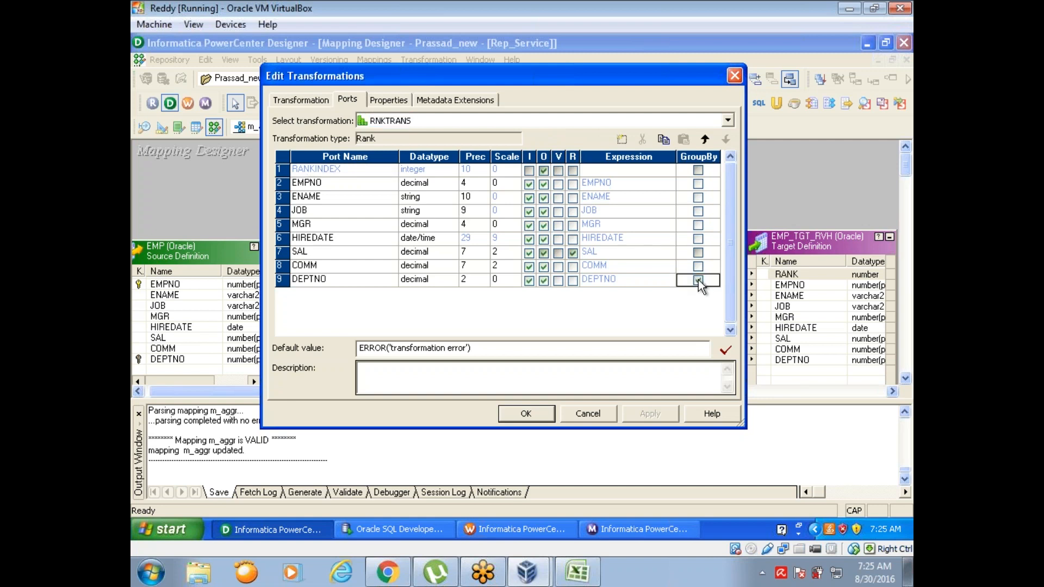
click(651, 414)
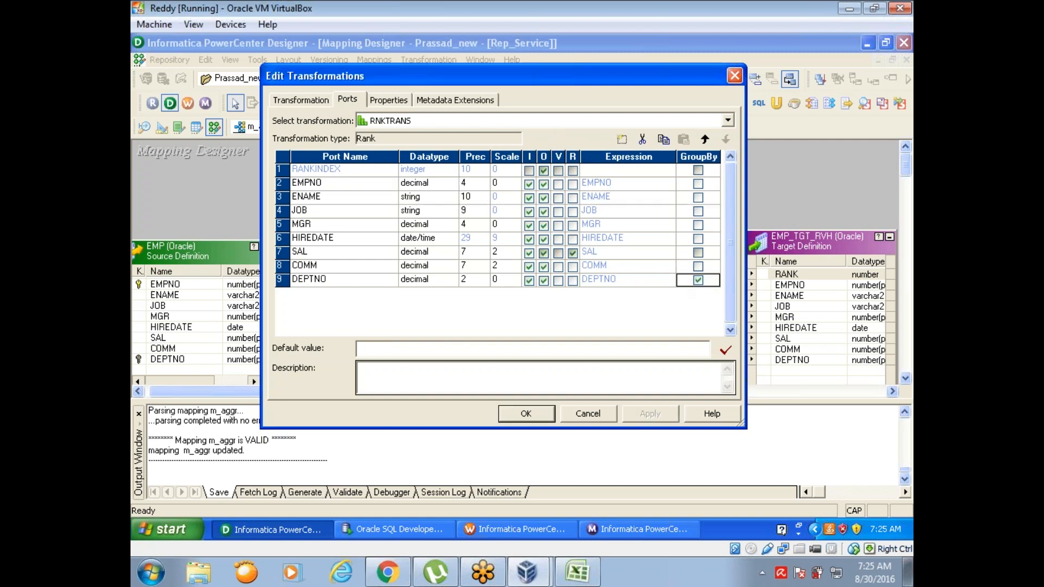
click(510, 412)
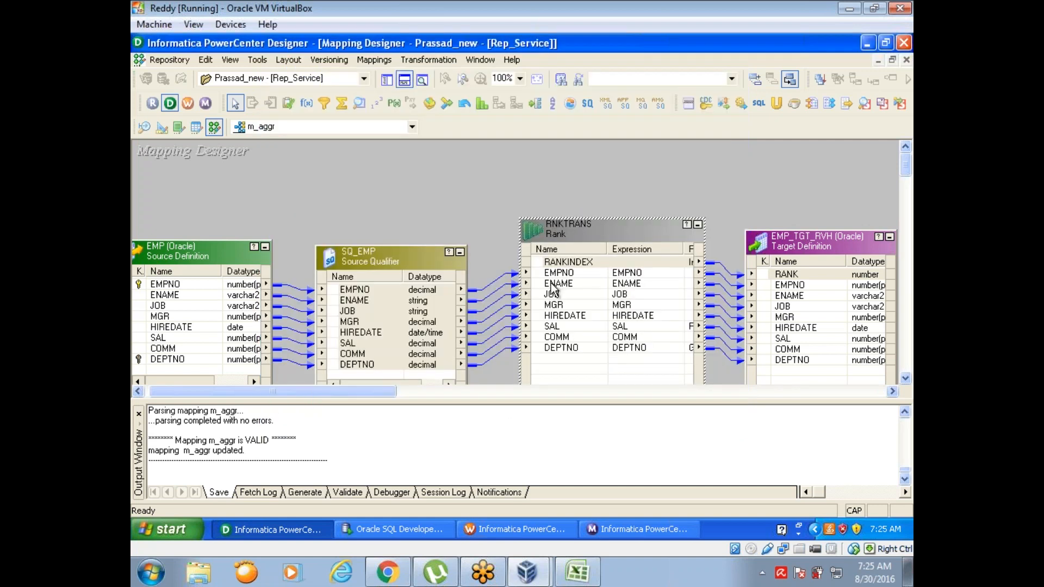
Step: Set RNKTRANS's Number of Ranks to 5 and accept the change
double_click(575, 234)
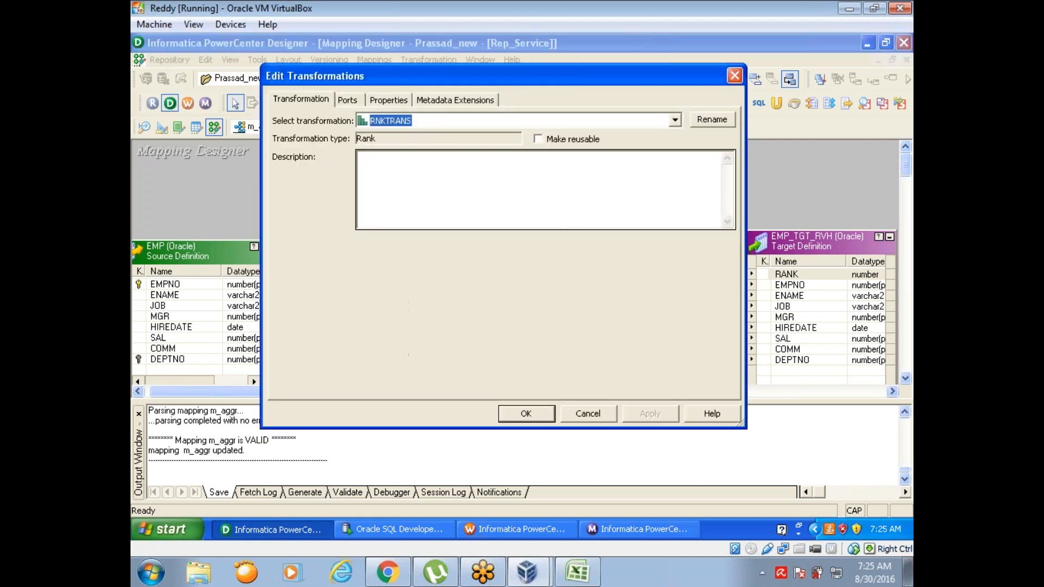
click(380, 100)
click(474, 191)
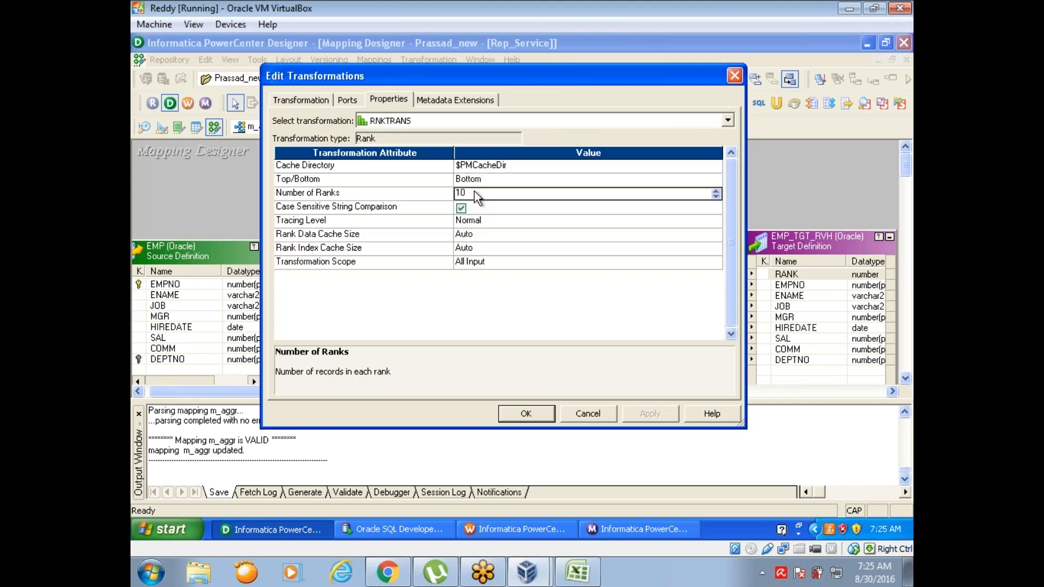
text(5)
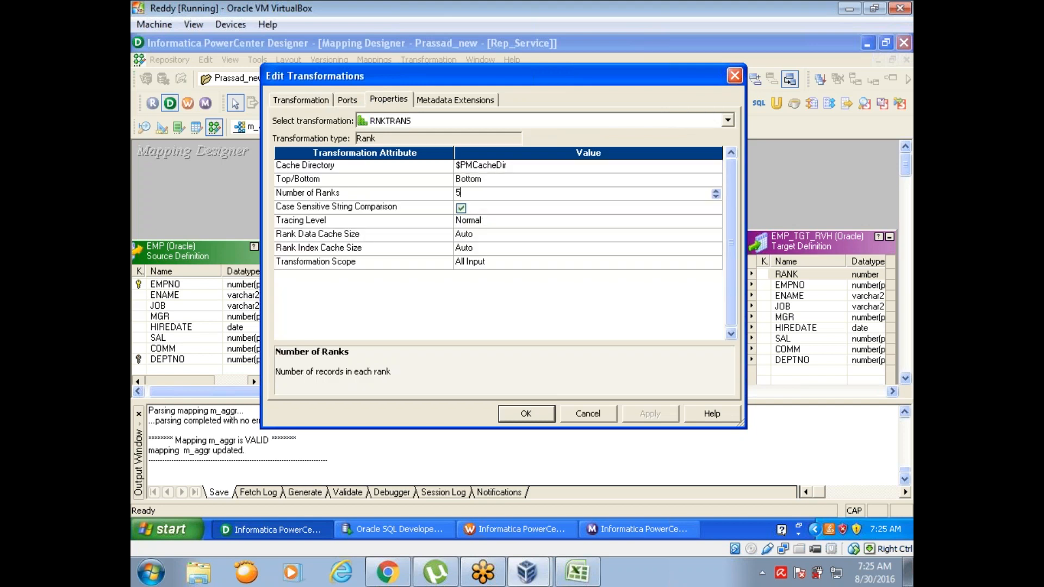
click(525, 414)
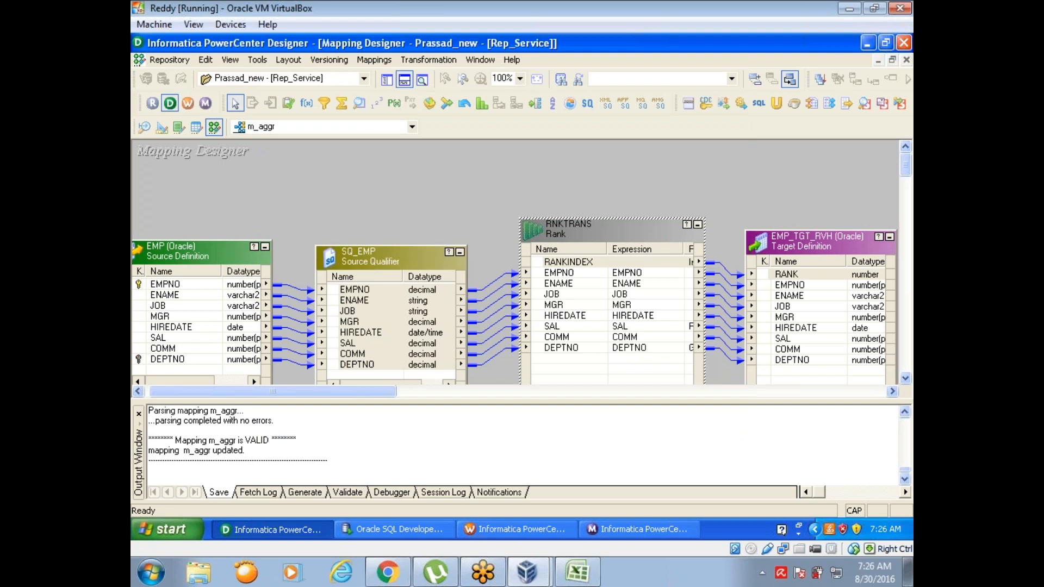
Step: Switch to Workflow Manager, refresh the mapping of the s_m_aggr session and save wf_m_update
click(507, 527)
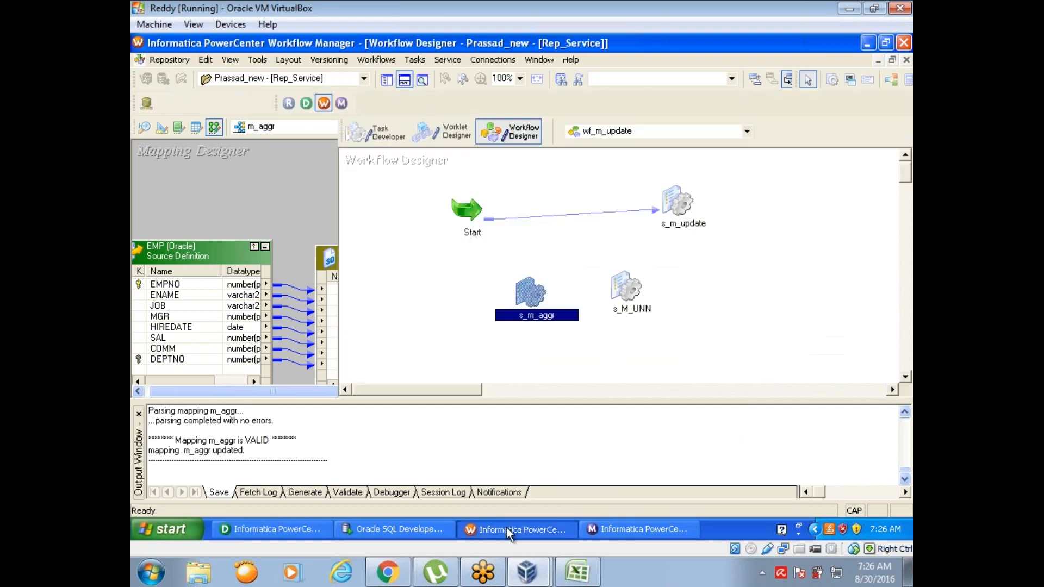
right_click(525, 286)
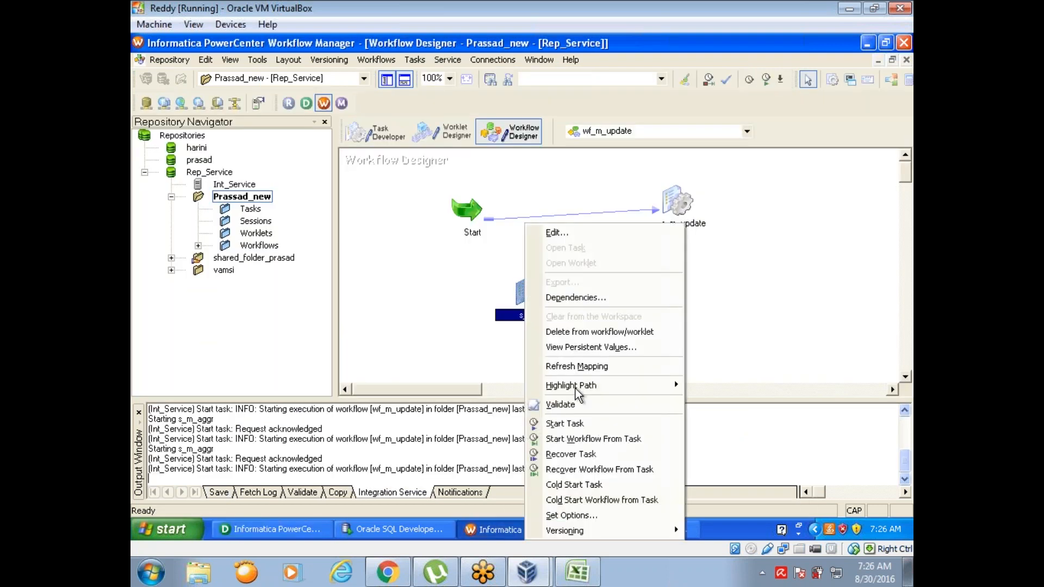
click(576, 366)
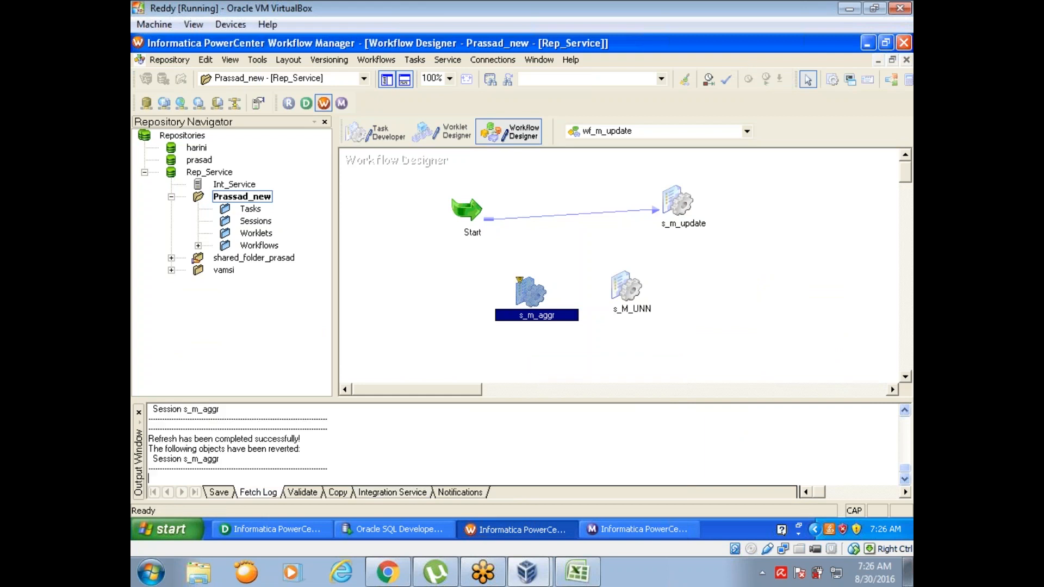
key(ctrl+s)
Step: Start the s_m_aggr task and check its run status and row counts in Workflow Monitor
right_click(526, 294)
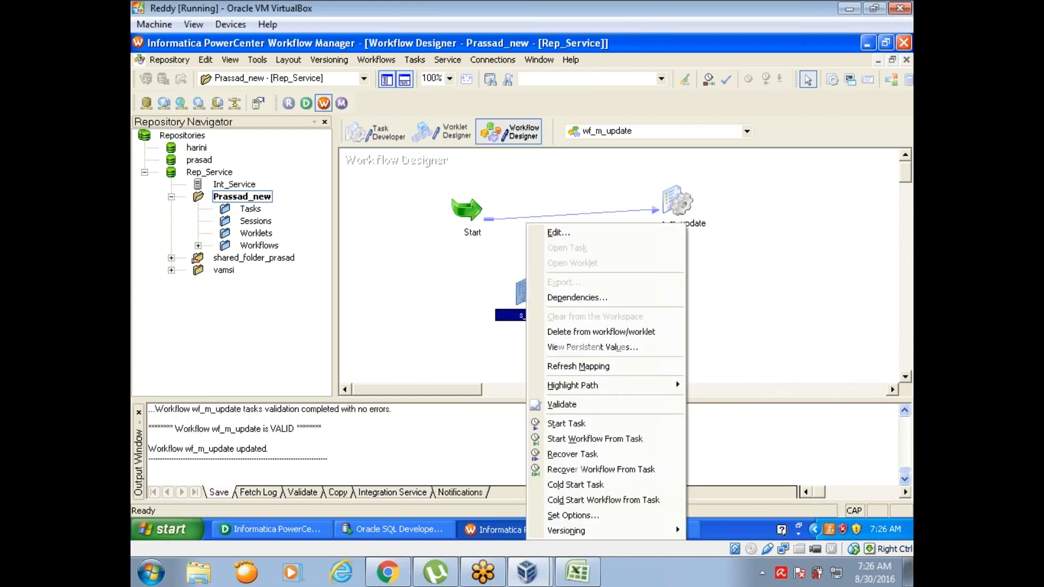
click(566, 423)
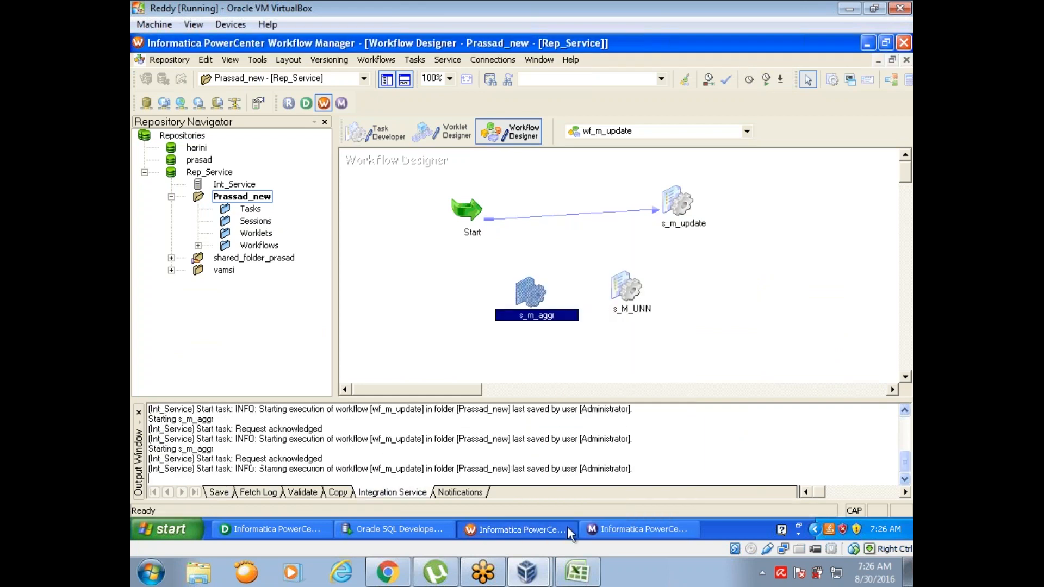
click(612, 526)
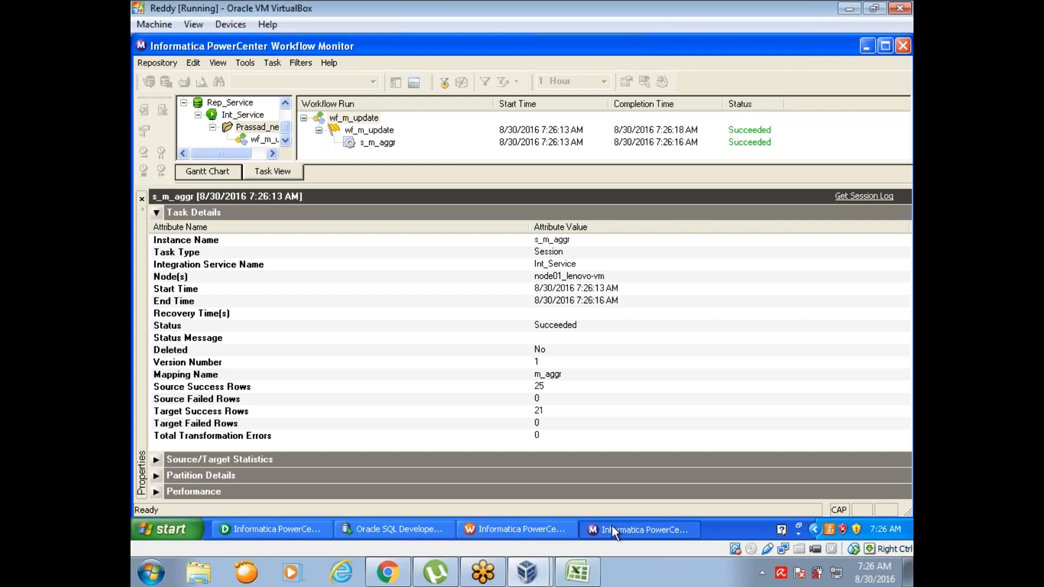
Step: Rerun the EMP_TGT_RVH query in Oracle SQL Developer and enlarge the result grid
click(396, 530)
click(265, 122)
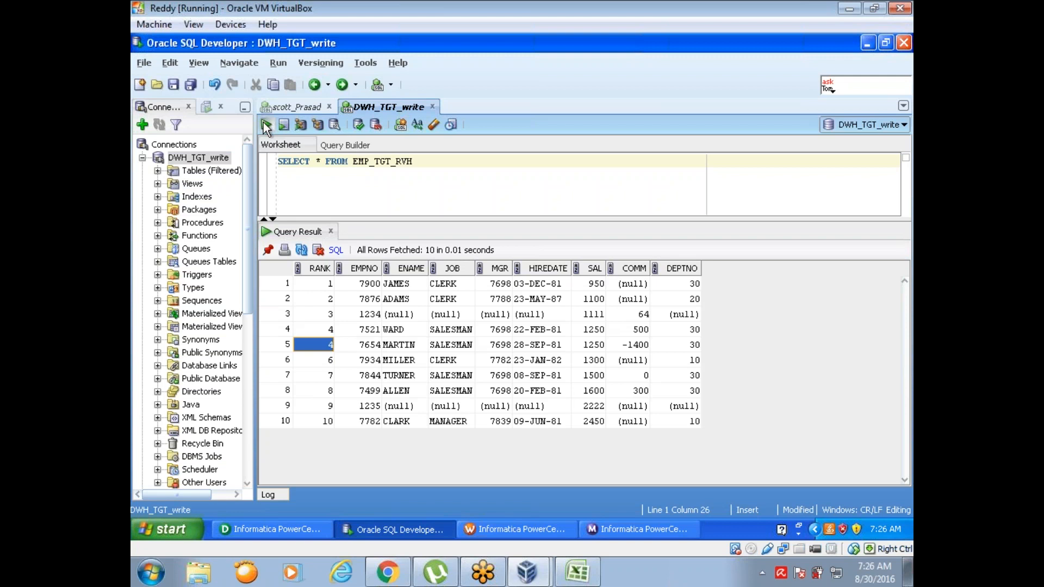
drag(397, 216, 388, 177)
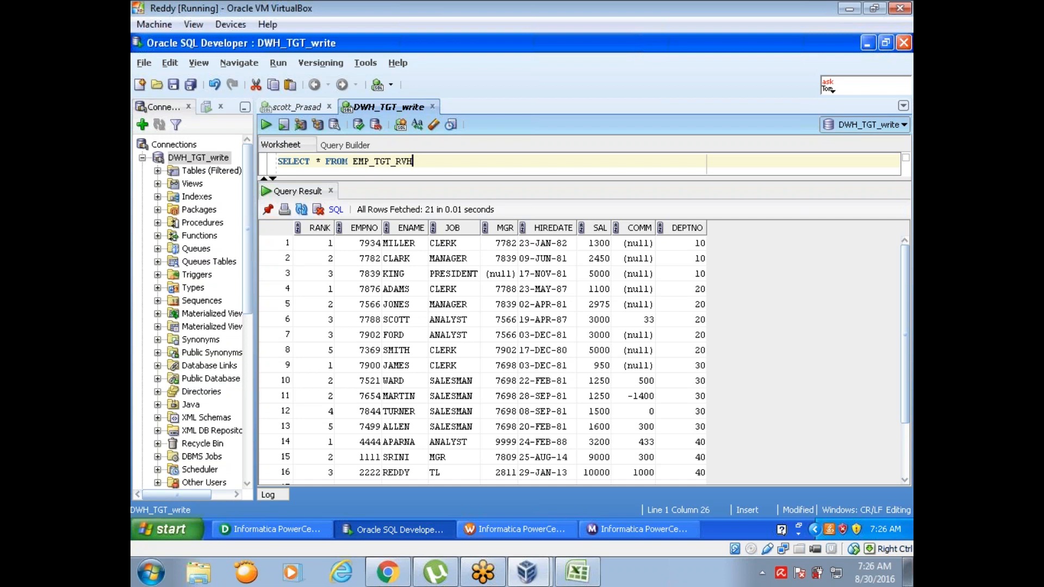
Step: Examine how RANK restarts and handles equal SAL values within departments 10 and 20
click(316, 249)
click(317, 259)
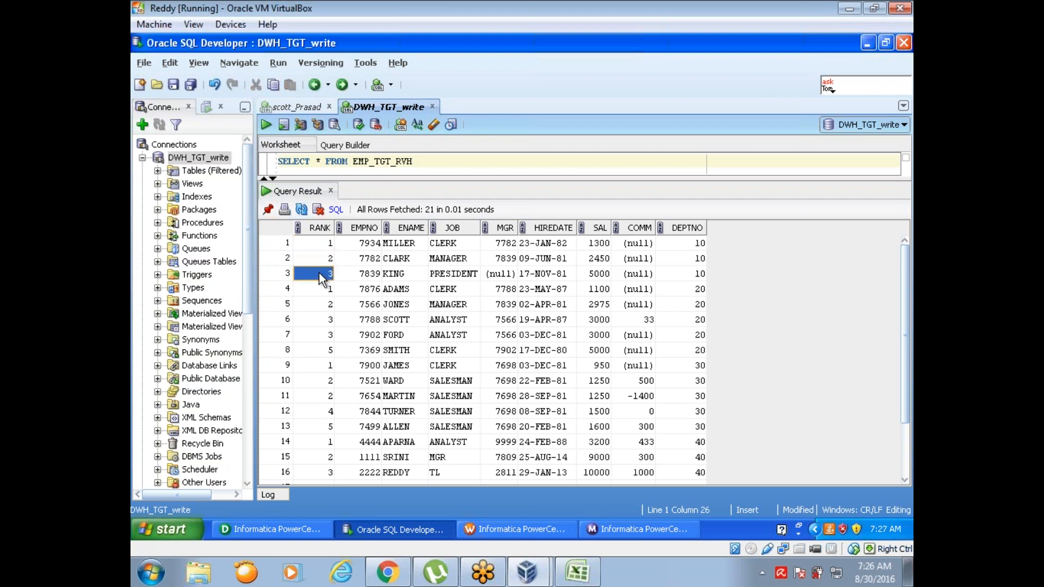
click(702, 293)
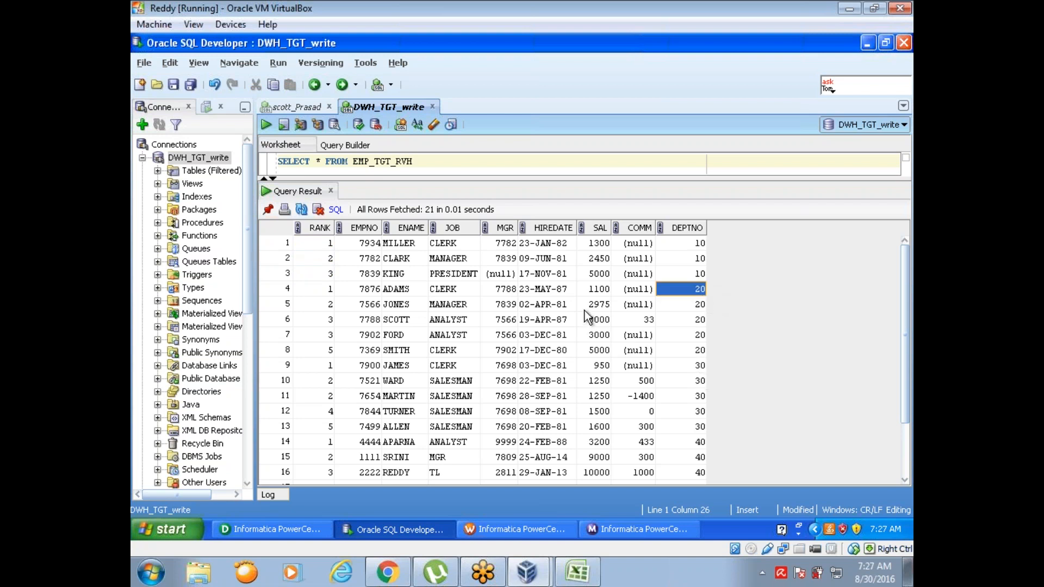
click(586, 289)
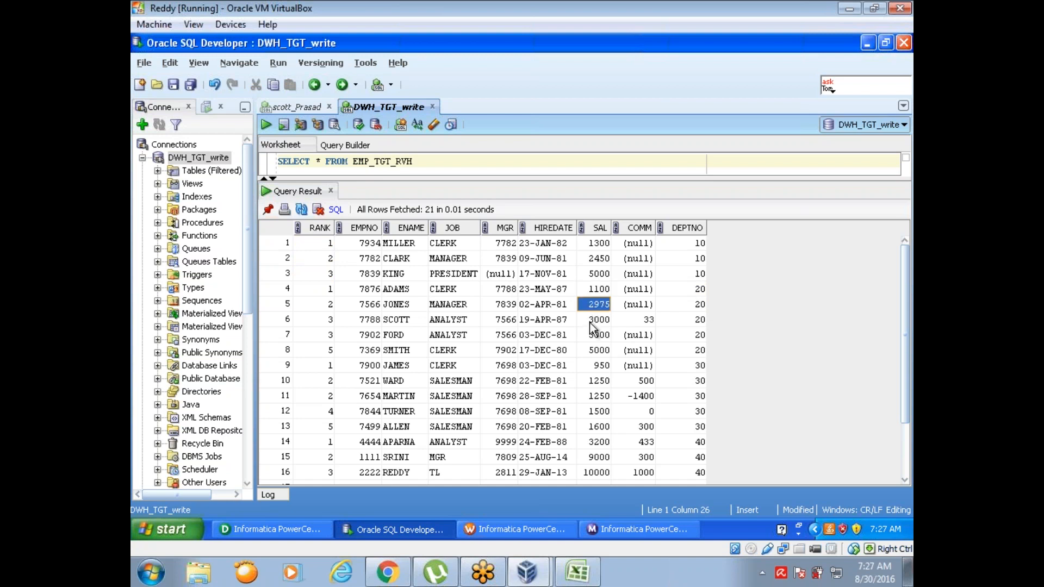
click(590, 322)
click(590, 330)
click(327, 335)
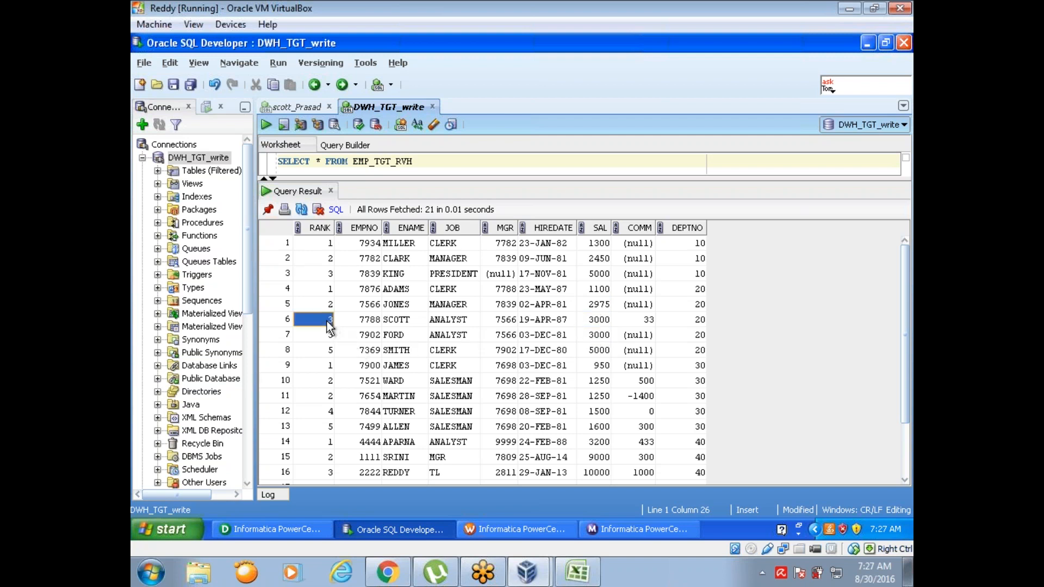
click(329, 351)
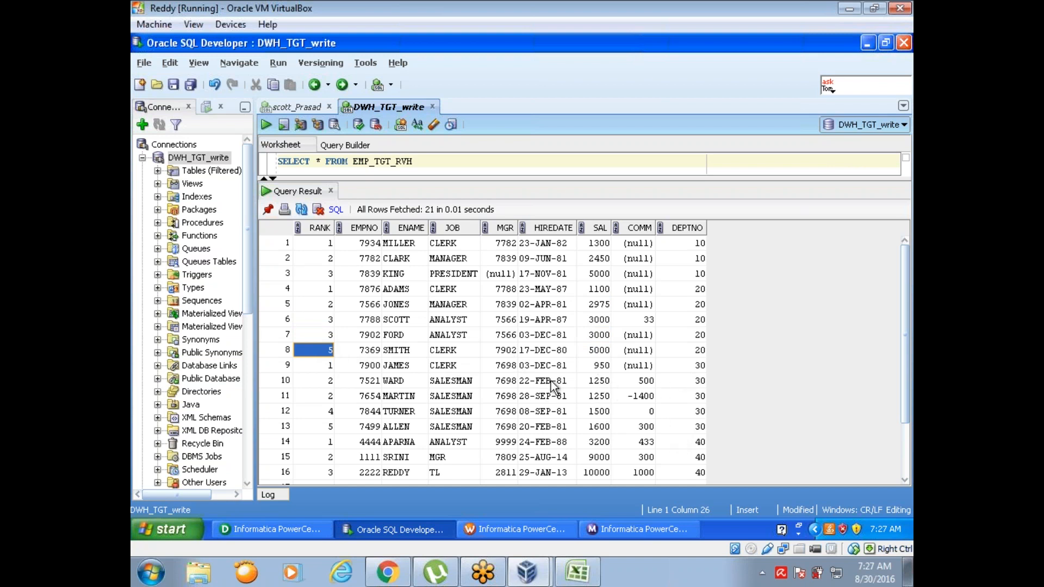
Step: Examine the RANK values given to equal salaries within departments 30 and 40
click(590, 380)
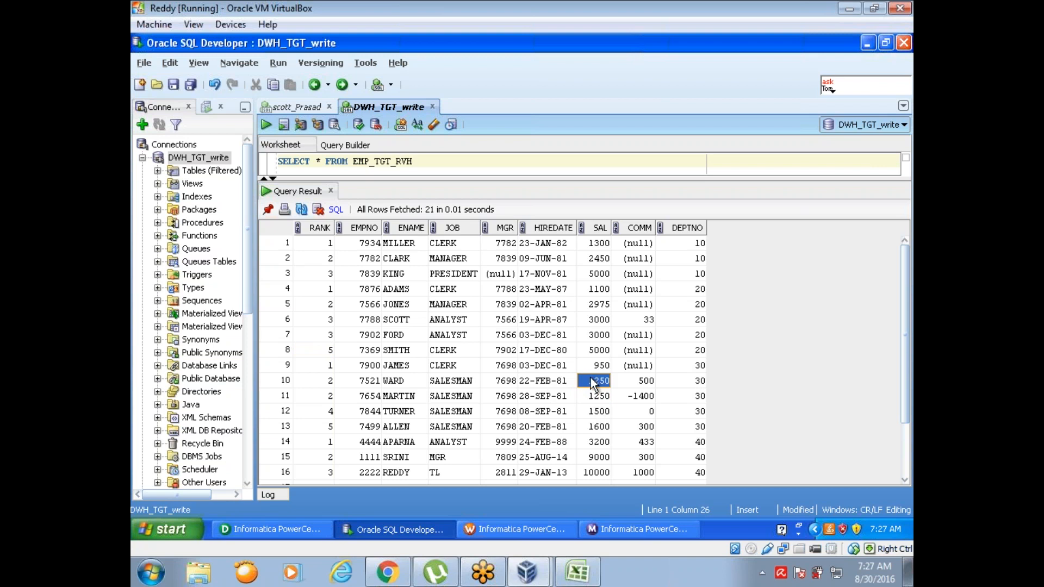
click(331, 380)
click(329, 397)
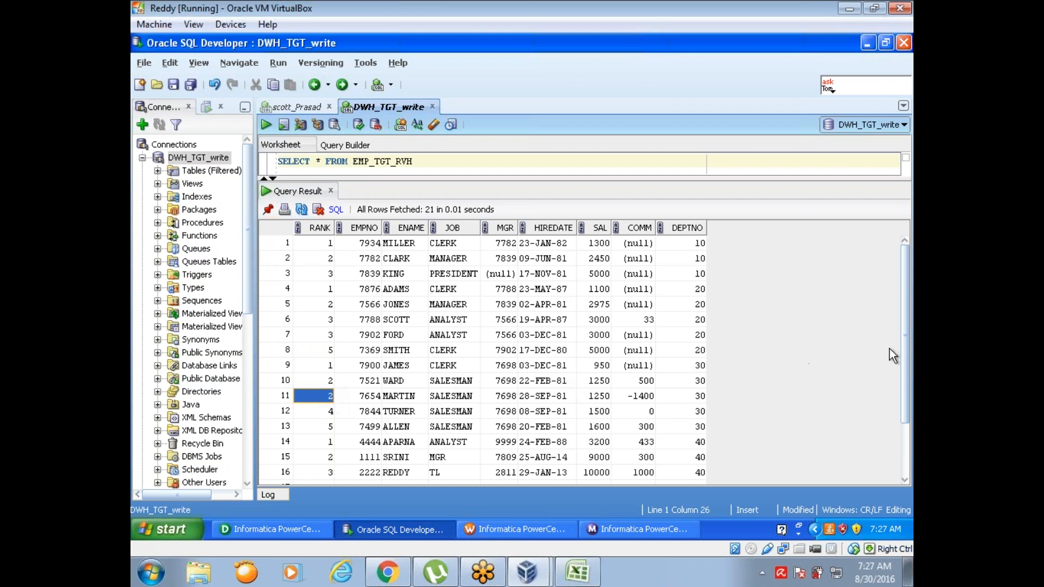
drag(907, 366, 912, 433)
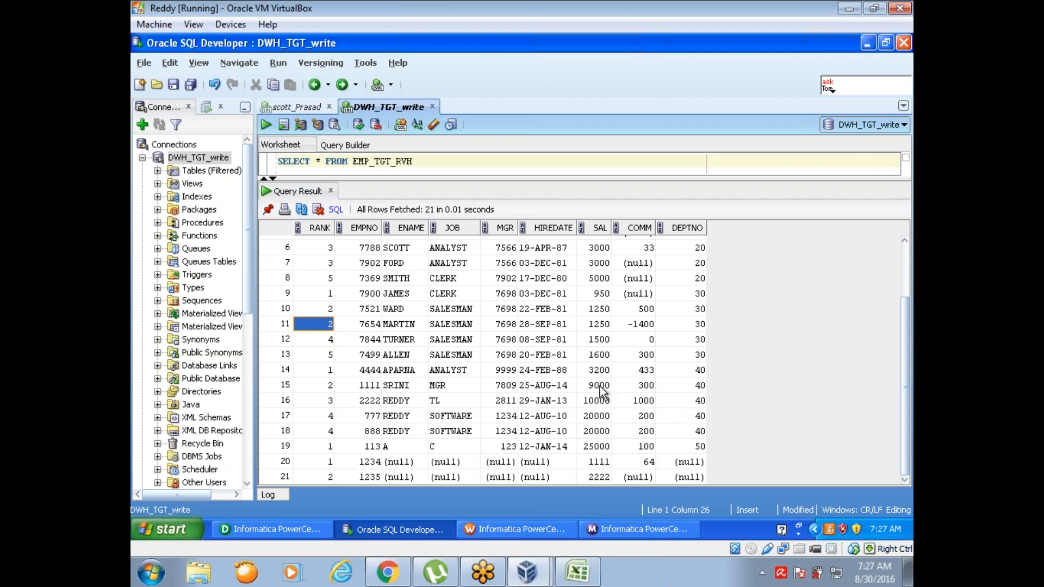
click(605, 431)
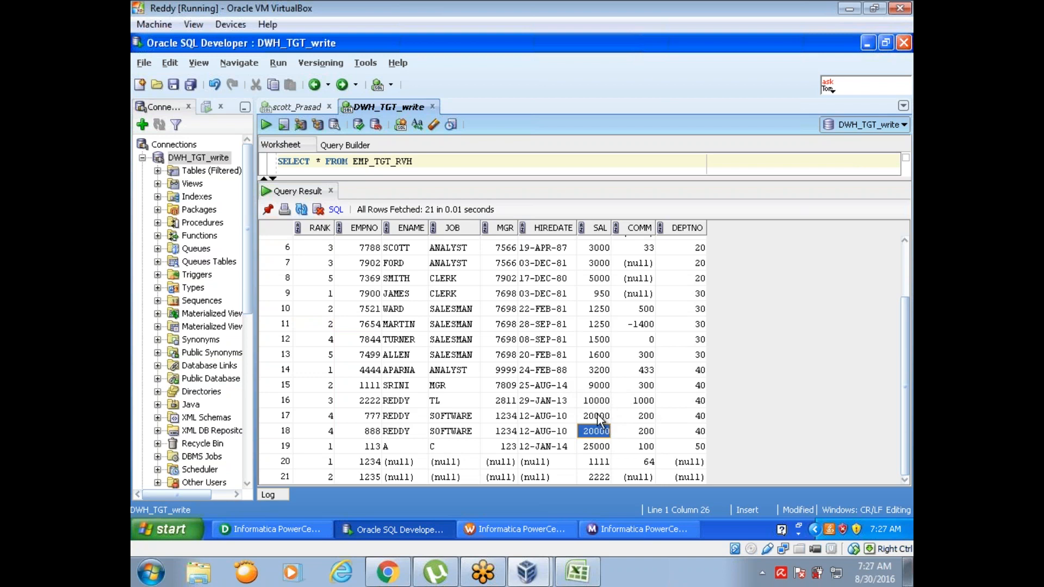
click(599, 417)
click(330, 417)
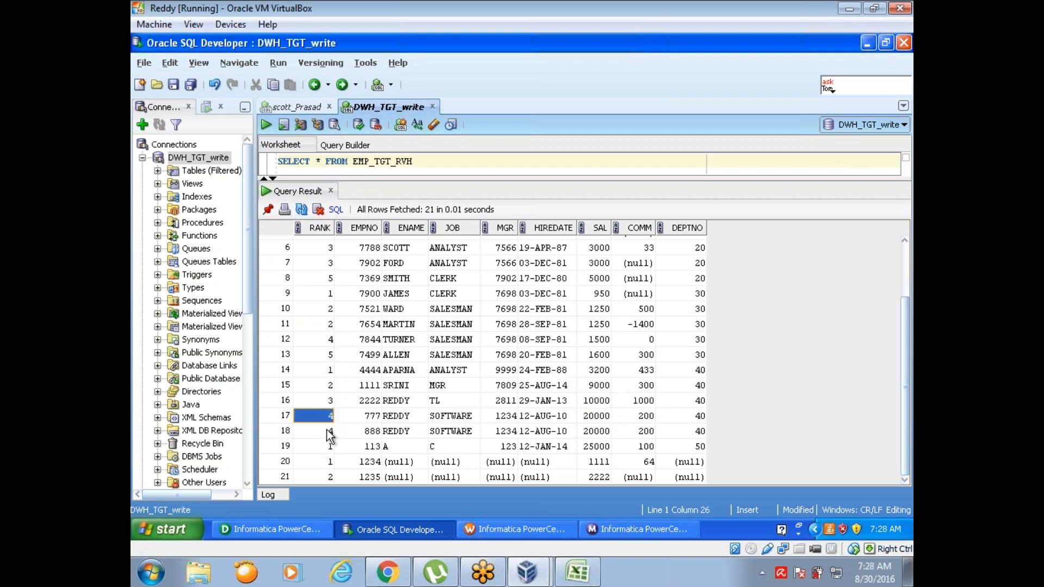
click(330, 431)
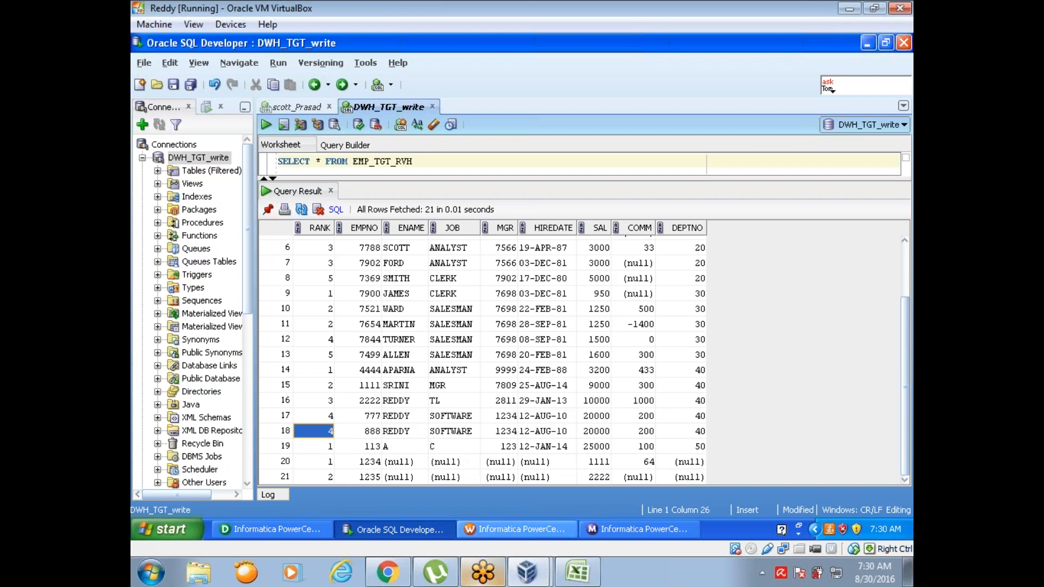
Step: In Informatica Designer, hide the output window, shorten RNKTRANS to fit its ports and move the EMP_TGT_RVH target up
click(260, 528)
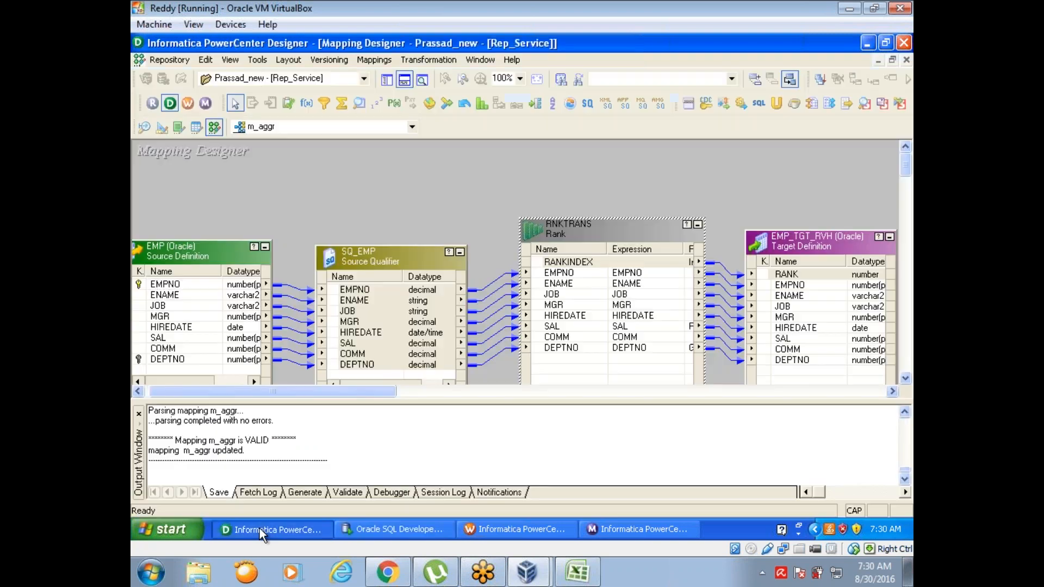
click(404, 80)
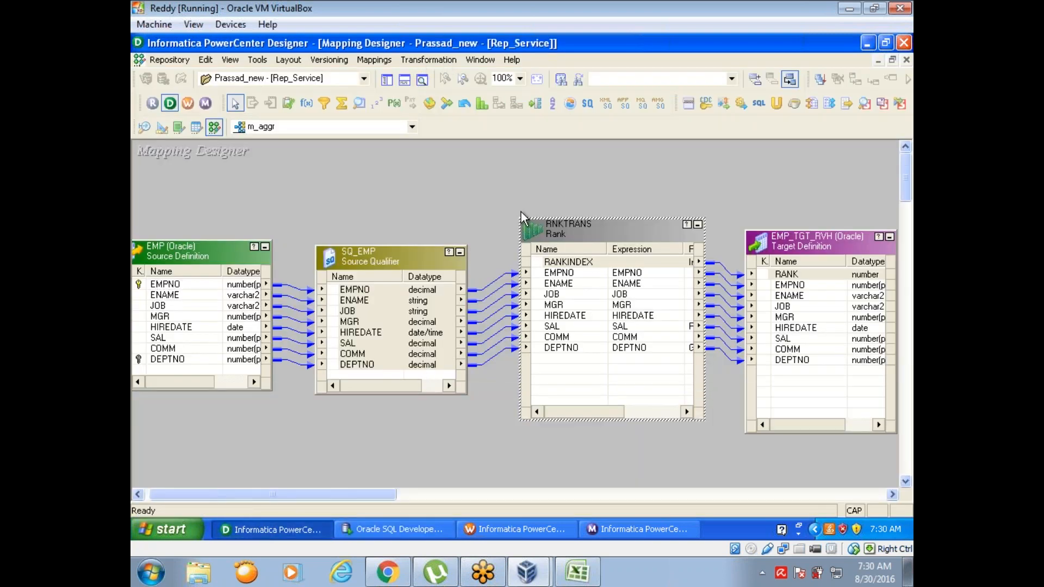
drag(566, 420, 566, 371)
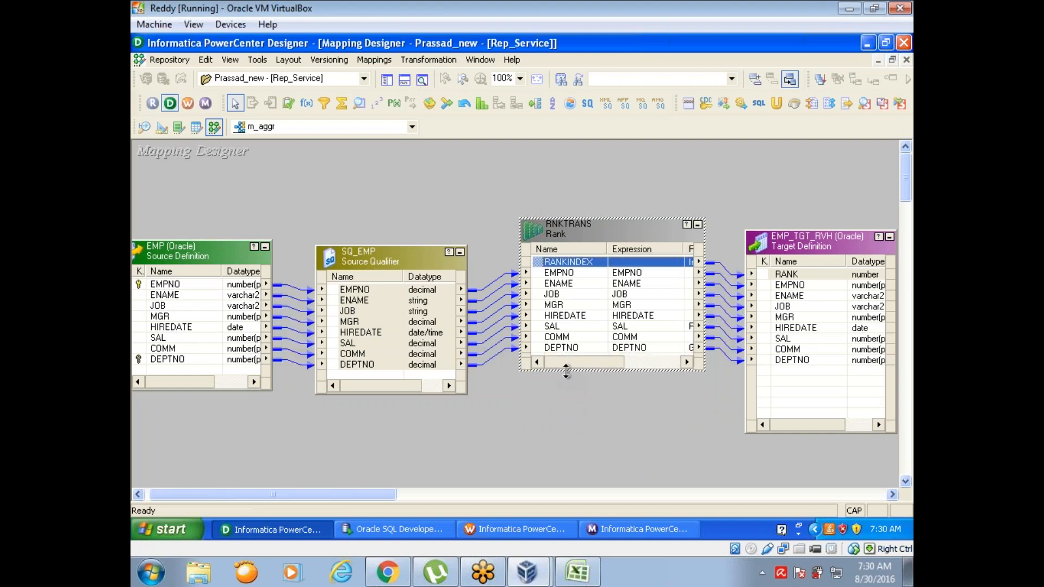
drag(802, 246, 789, 172)
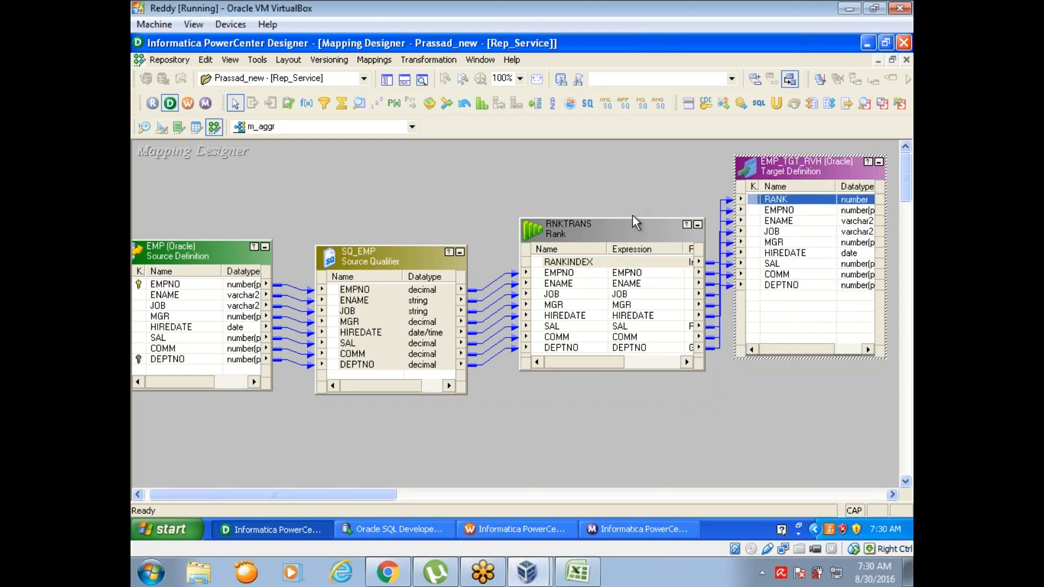
Step: Move RNKTRANS up level with the EMP_TGT_RVH target and shorten the target to fit its ports
drag(606, 226, 589, 166)
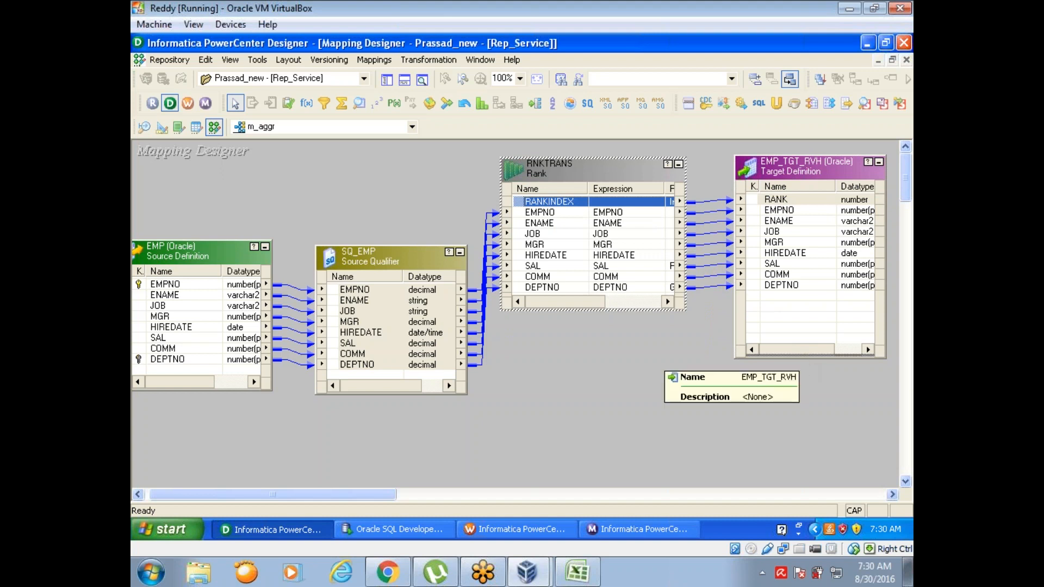
click(800, 358)
drag(800, 358, 797, 309)
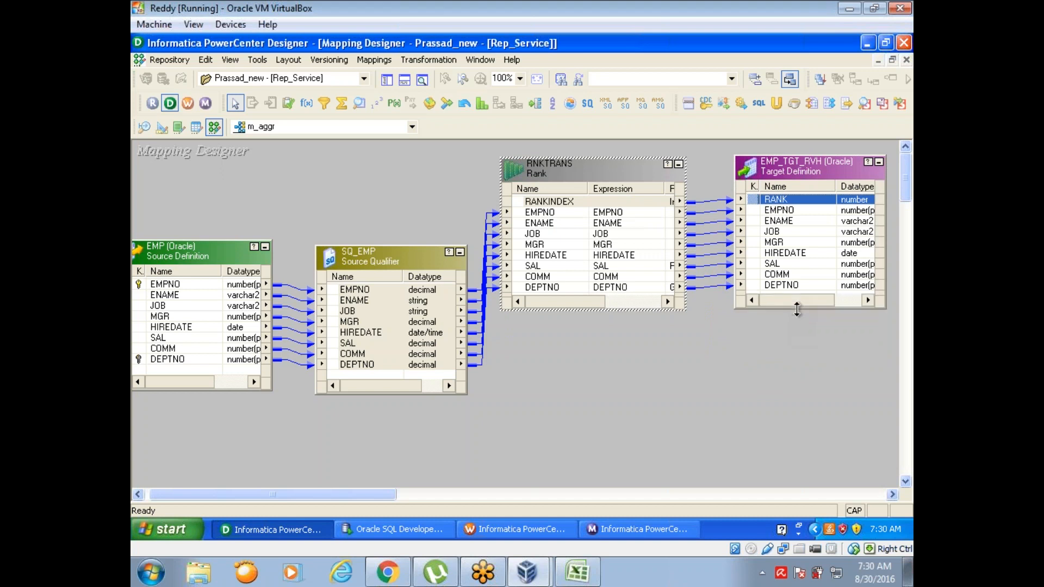
Step: Duplicate the EMP_TGT_RVH target in the mapping, hide the output window and place the copy directly below the original
right_click(774, 164)
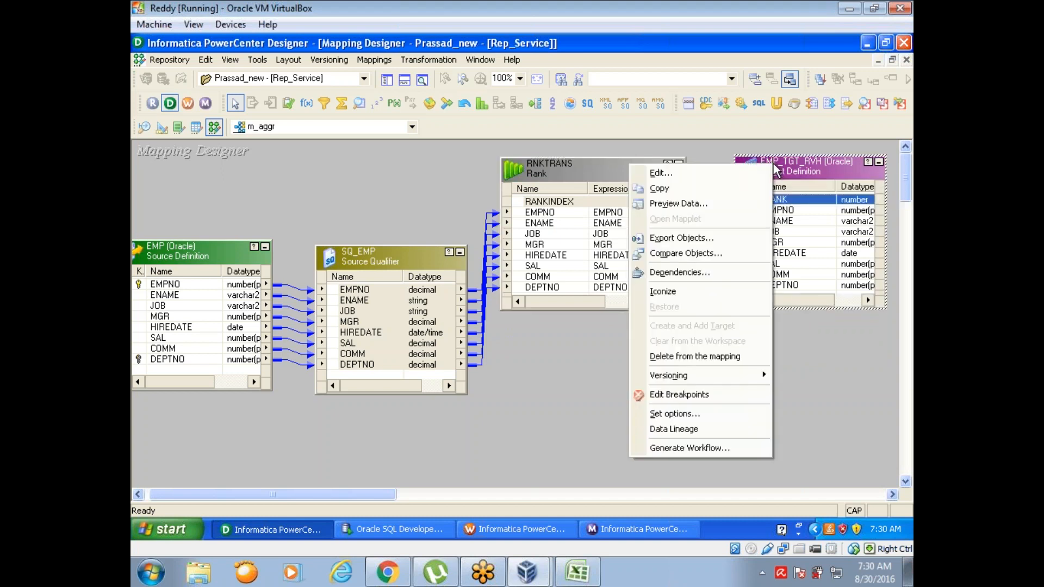
click(729, 188)
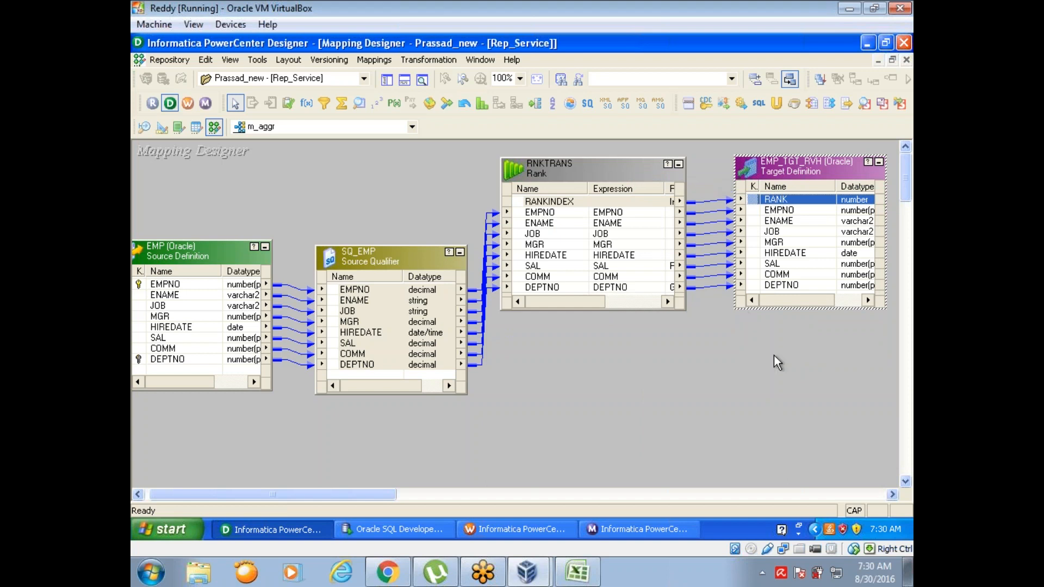
key(ctrl+v)
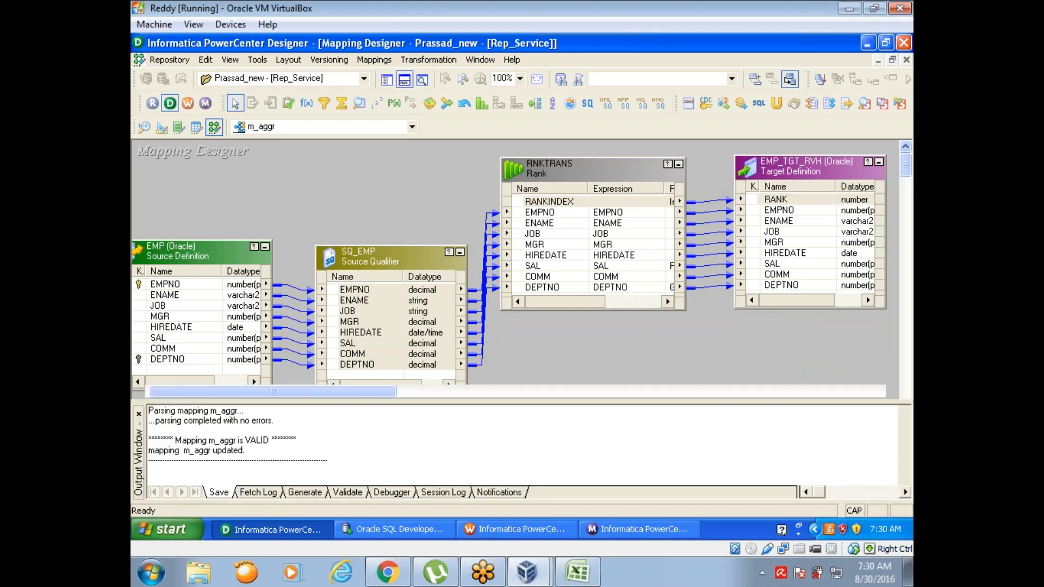
click(405, 81)
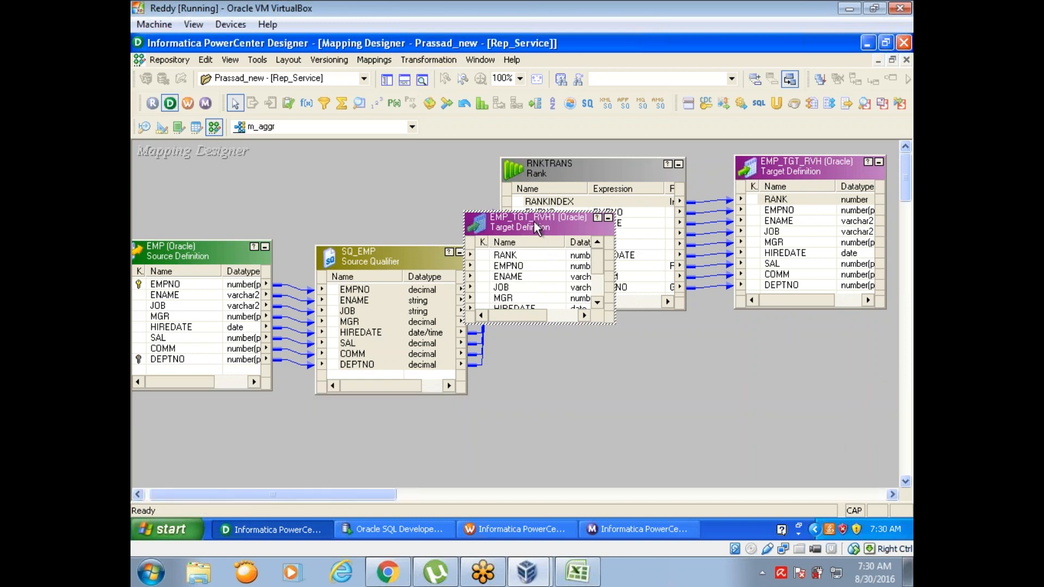
drag(536, 231, 808, 349)
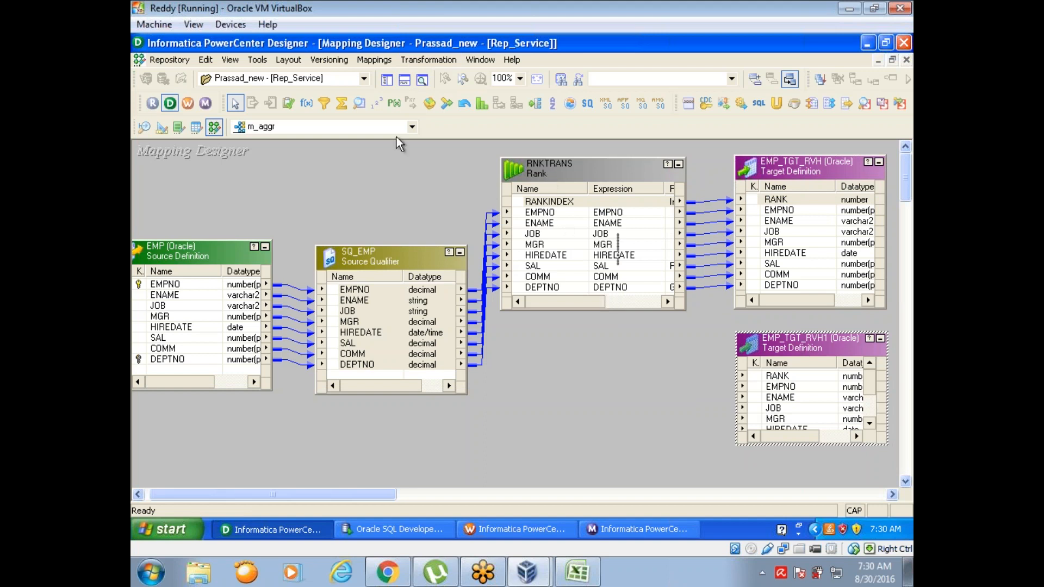
Step: Add a second Rank transformation below RNKTRANS and link all SQ_EMP ports, EMPNO through DEPTNO, into it
click(479, 109)
click(535, 388)
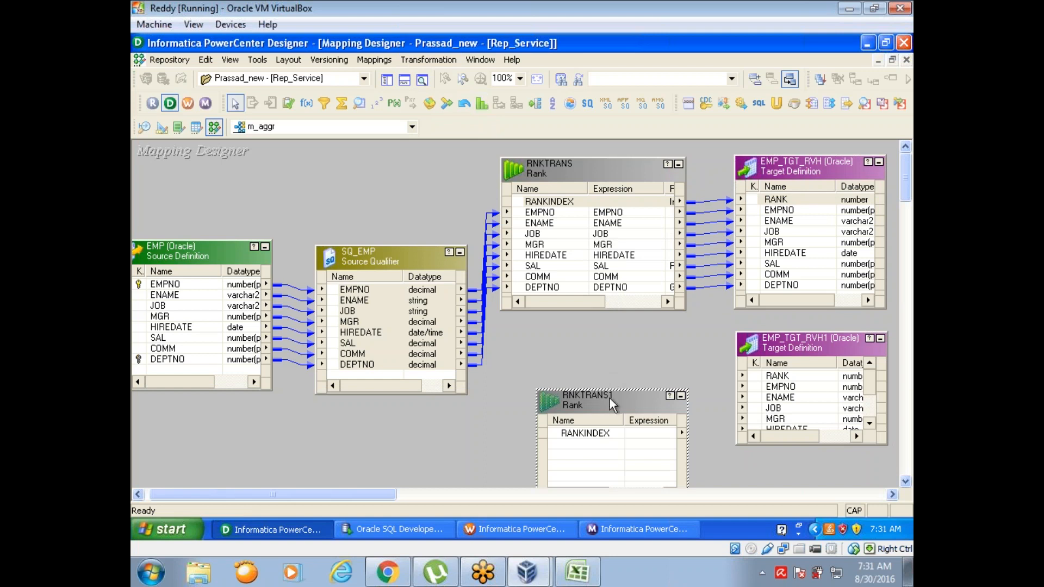
drag(609, 397, 599, 340)
drag(333, 289, 581, 396)
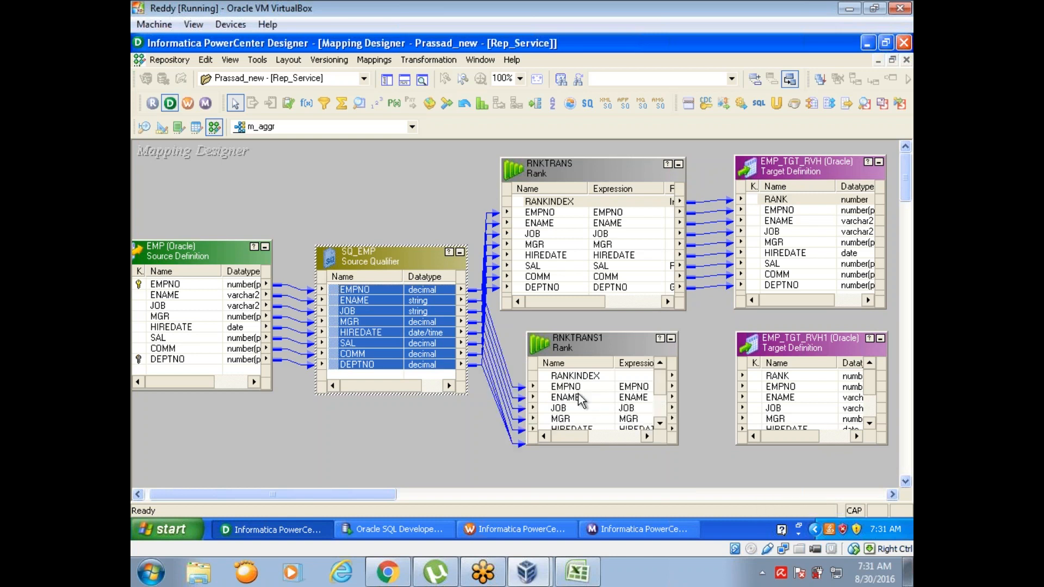
Step: Link all RNKTRANS1 ports, starting with RANKINDEX to RANK, to the matching columns of the EMP_TGT_RVH1 target
click(552, 378)
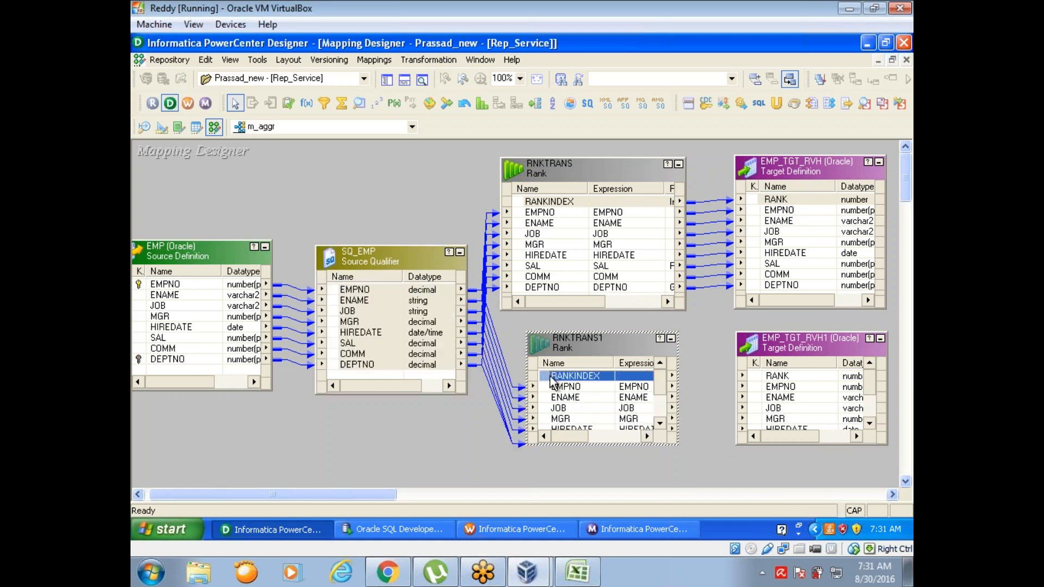
right_click(552, 381)
click(547, 379)
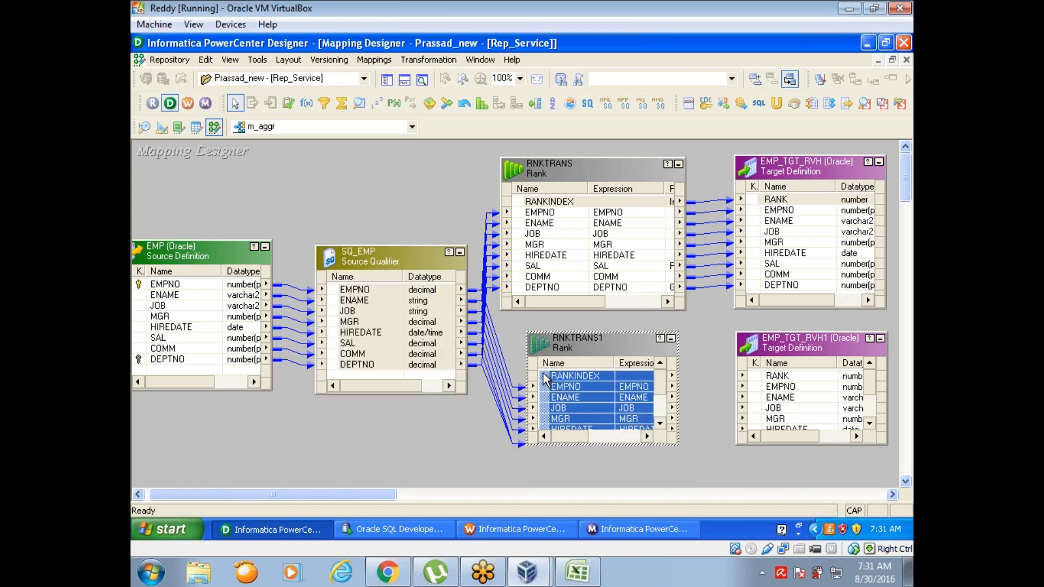
drag(546, 379, 777, 387)
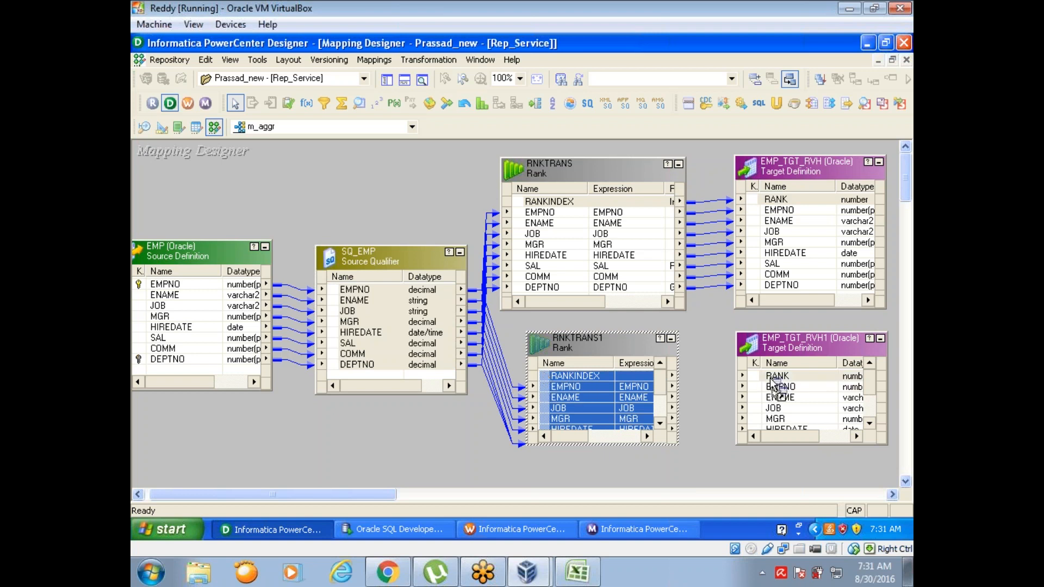
Step: Set the Number of Ranks property of RNKTRANS to 1
double_click(559, 180)
click(389, 99)
click(487, 192)
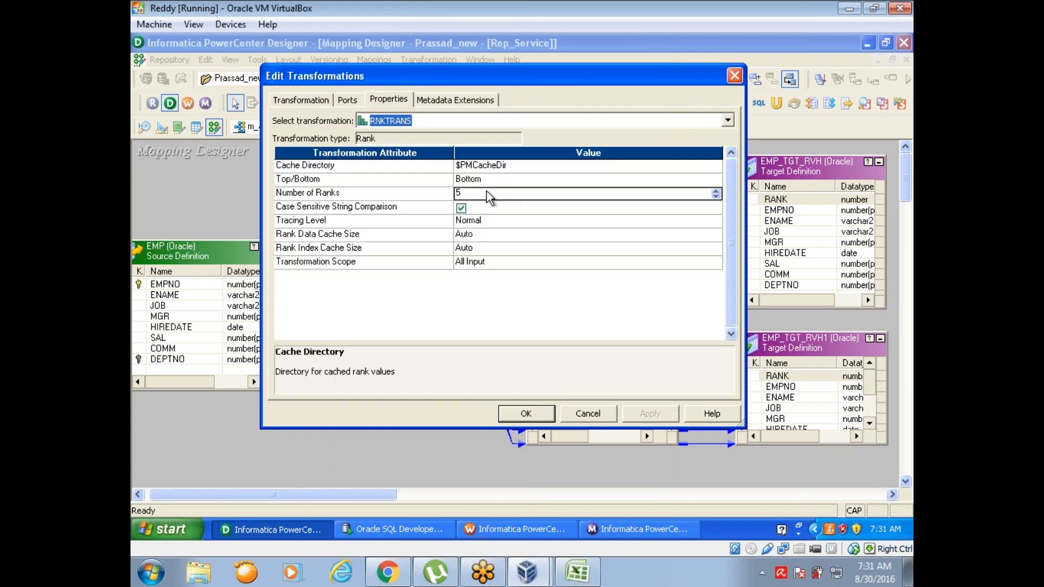
text(1)
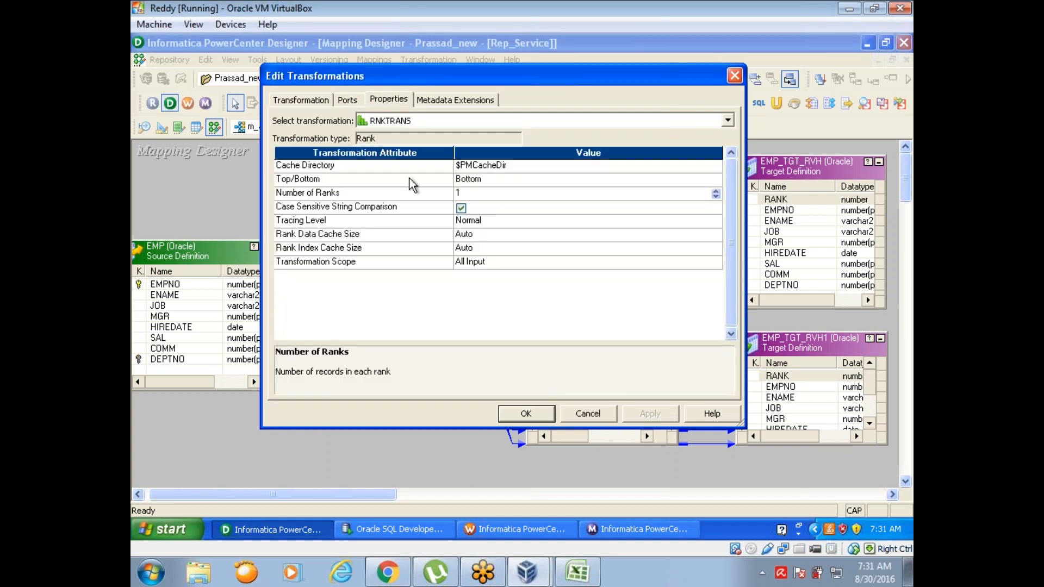
Step: Remove the DEPTNO group-by from RNKTRANS, make EMPNO its rank port, and save the mapping
click(356, 103)
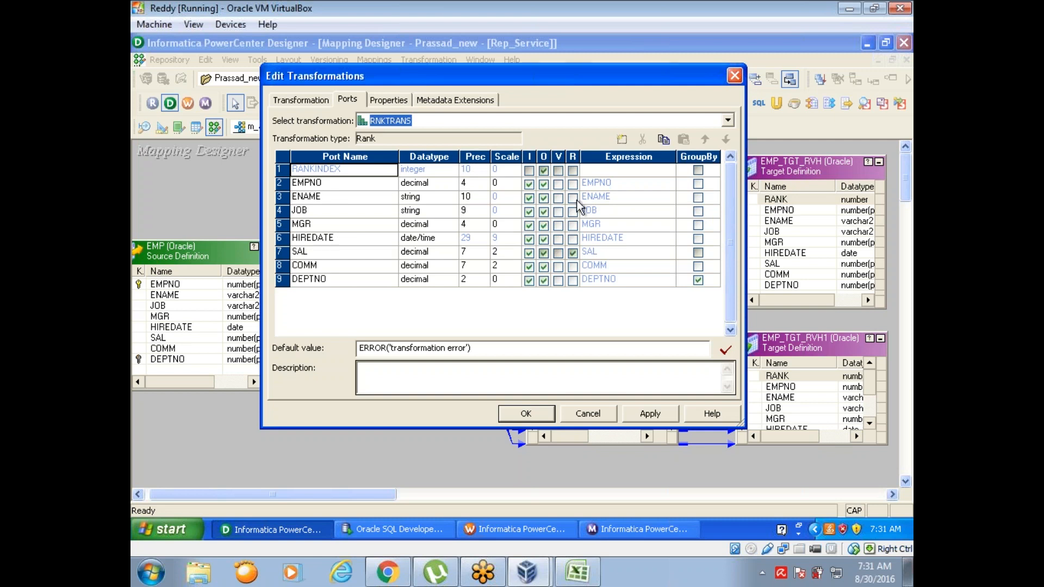
click(701, 282)
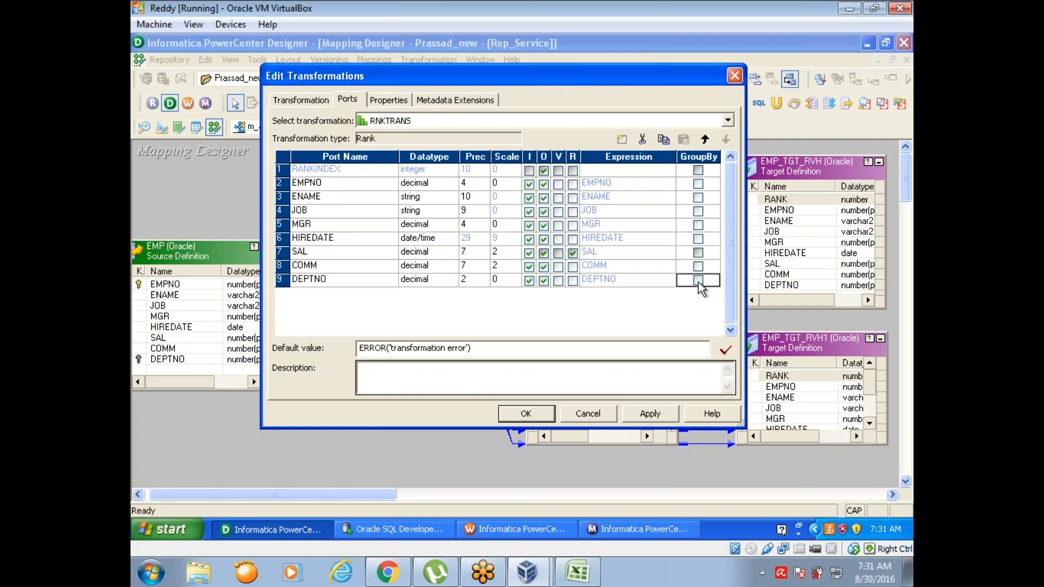
click(573, 185)
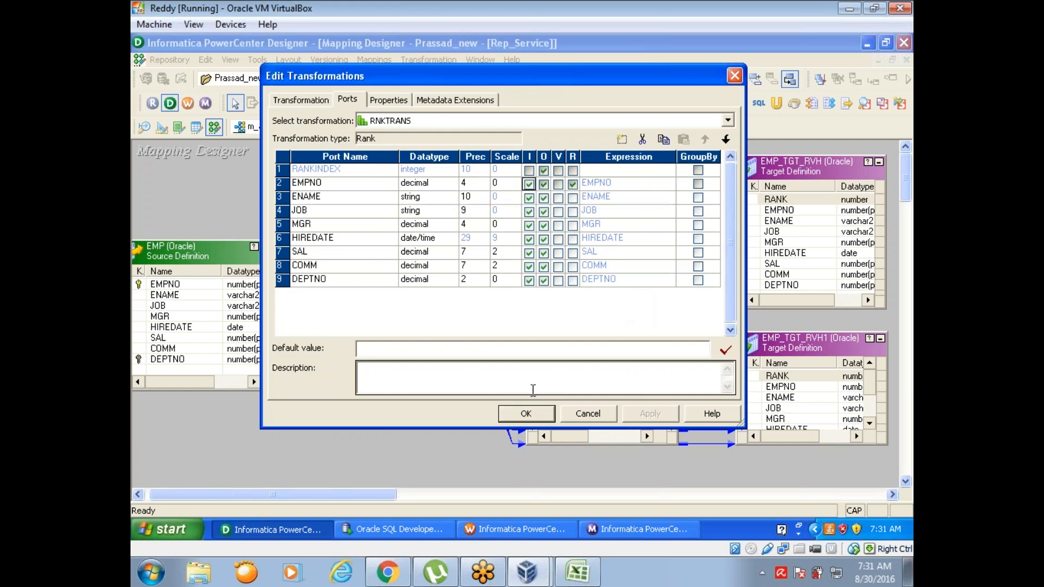
click(526, 415)
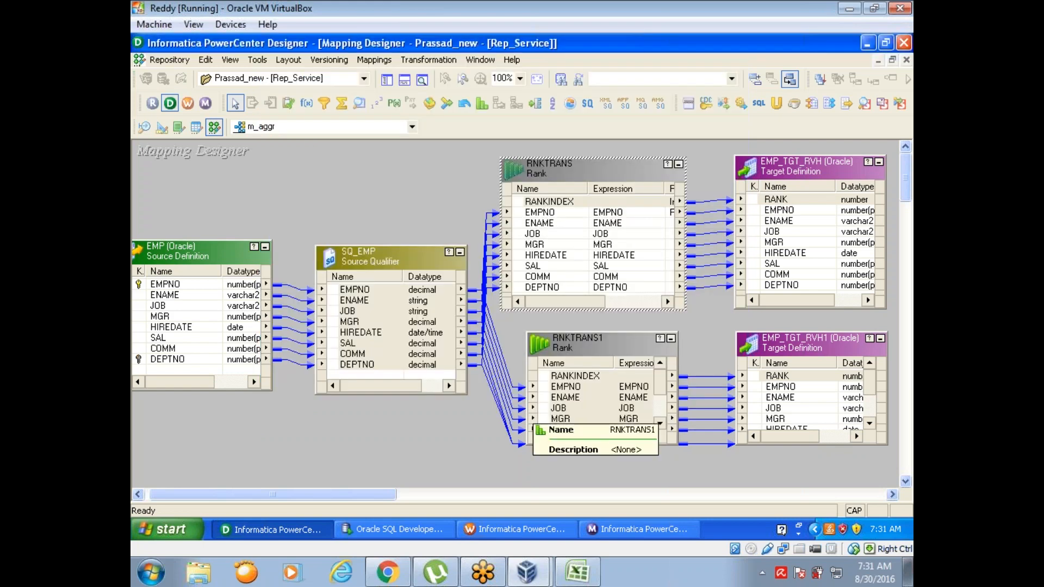
key(ctrl+s)
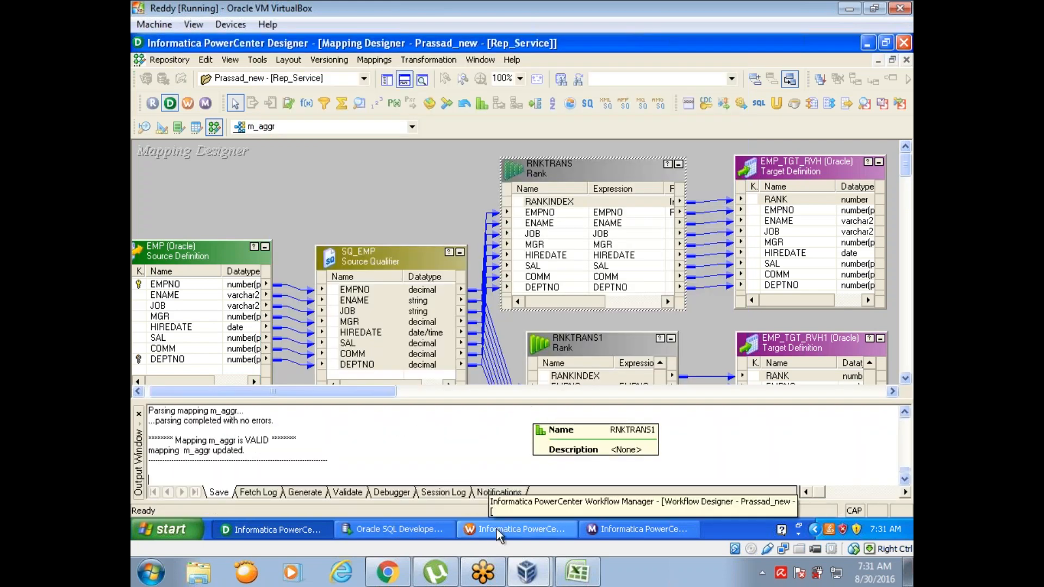
Step: Switch to Informatica Workflow Manager and refresh the mapping of the s_m_aggr session
click(497, 529)
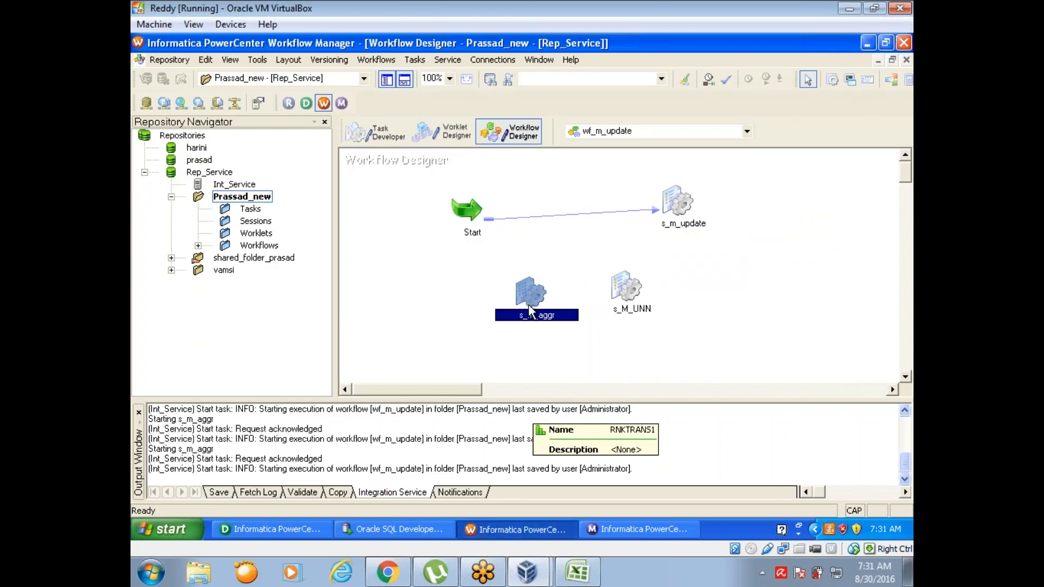
right_click(529, 310)
mouse_move(569, 384)
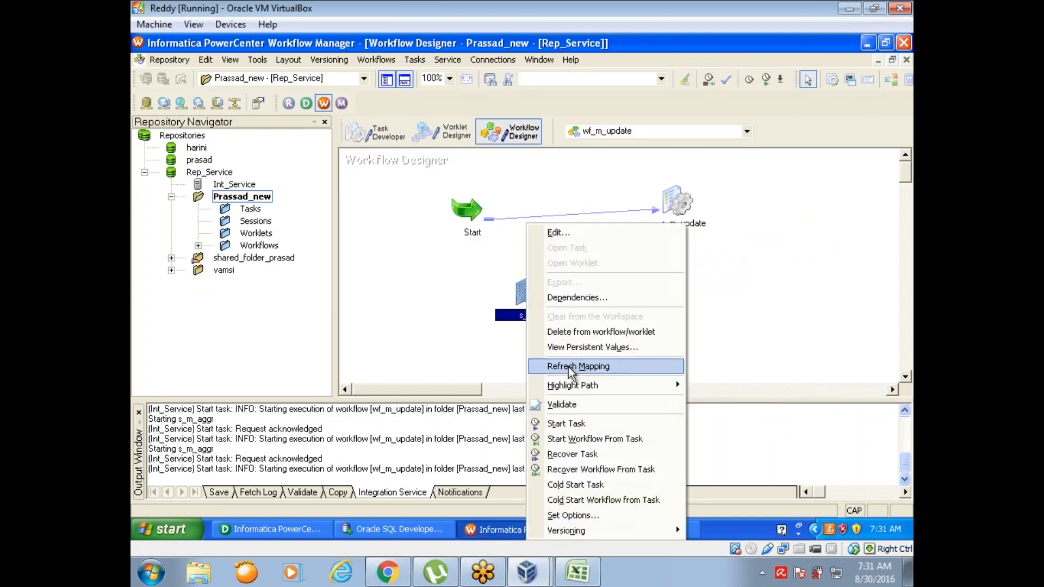
click(569, 368)
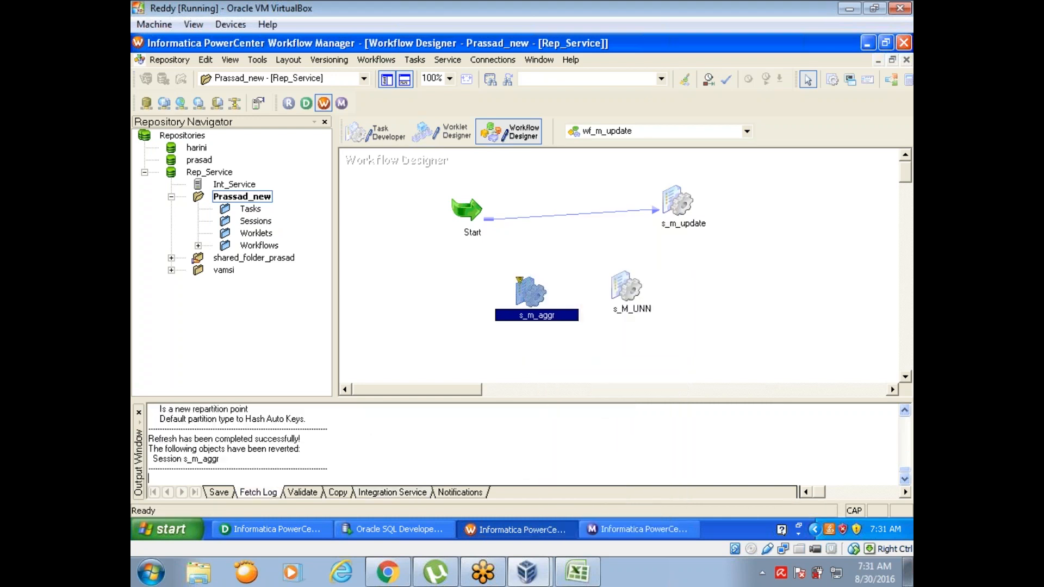
Step: In the s_m_aggr session's mapping settings, set the target load type of EMP_TGT_RVH1 to Normal
double_click(527, 292)
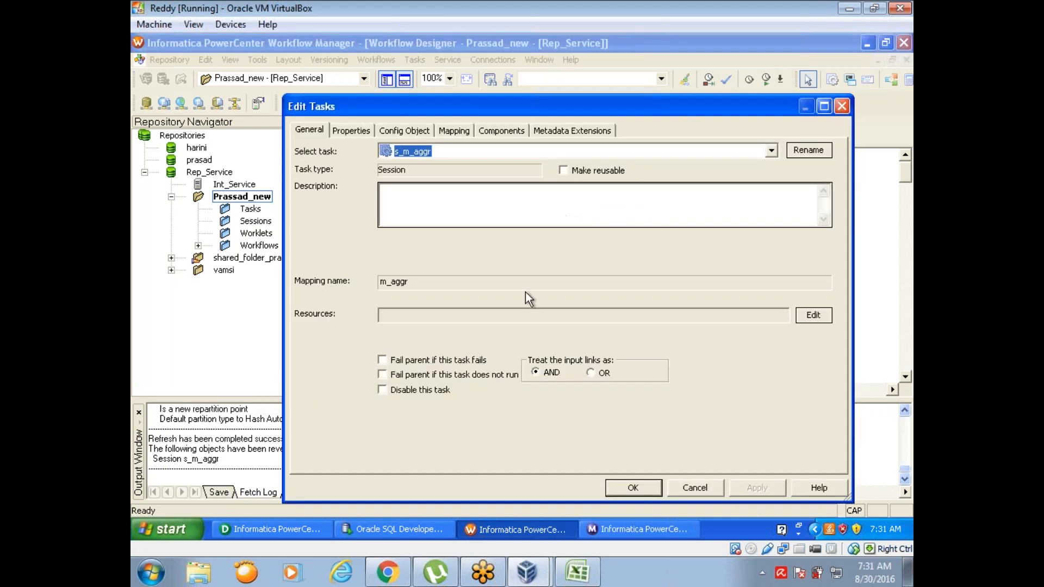
click(449, 131)
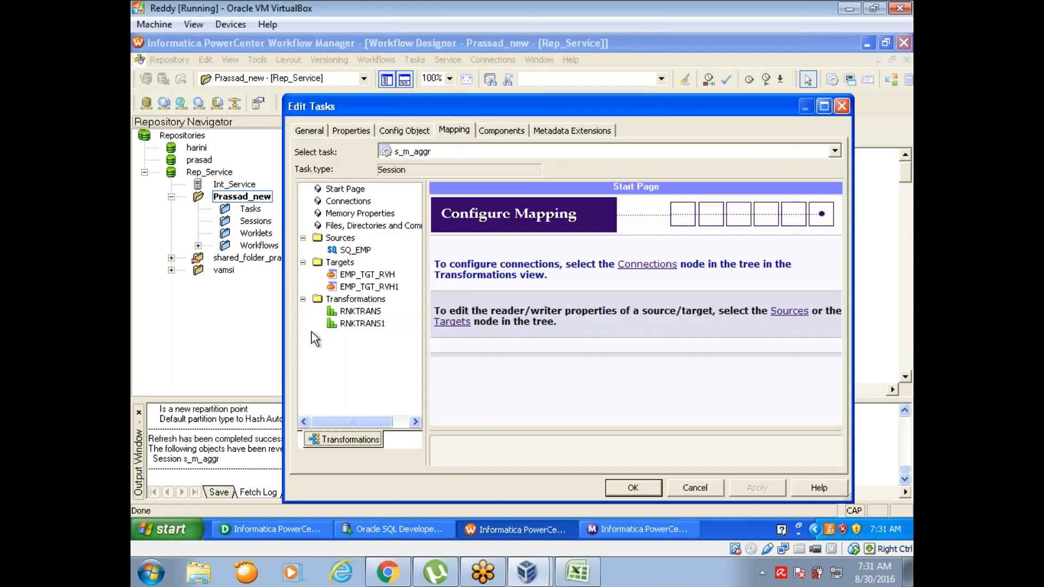
click(369, 289)
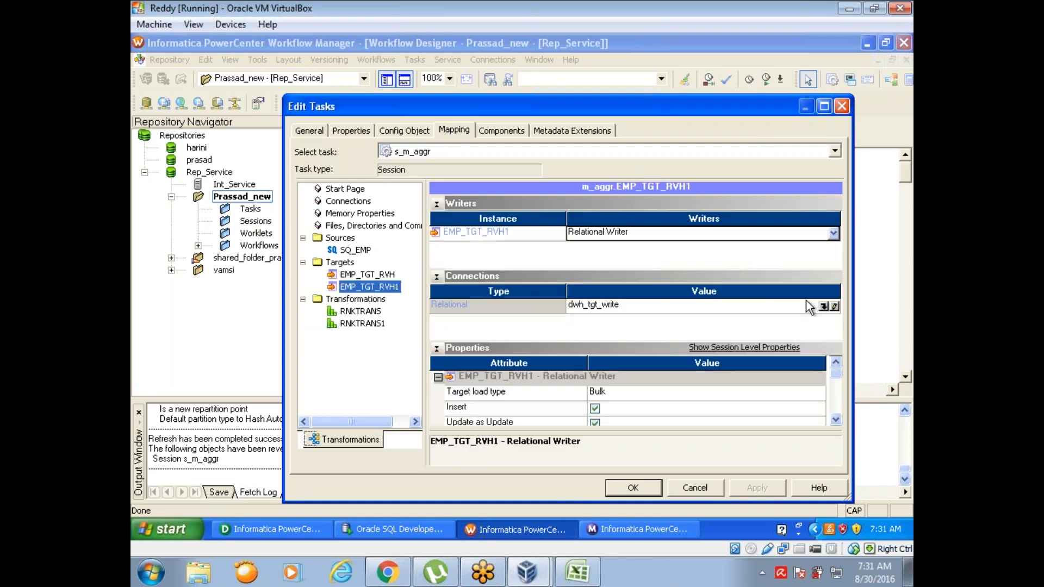
click(752, 393)
click(752, 394)
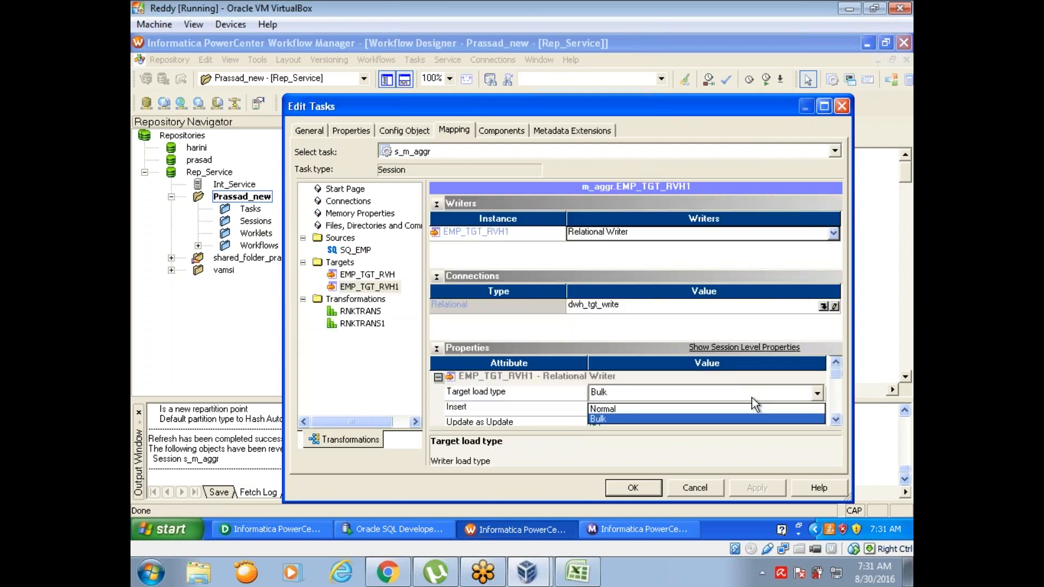
click(749, 409)
Step: Enable the Truncate target table option for EMP_TGT_RVH1 and accept the session changes
click(836, 420)
click(836, 420)
click(835, 420)
click(836, 420)
click(836, 419)
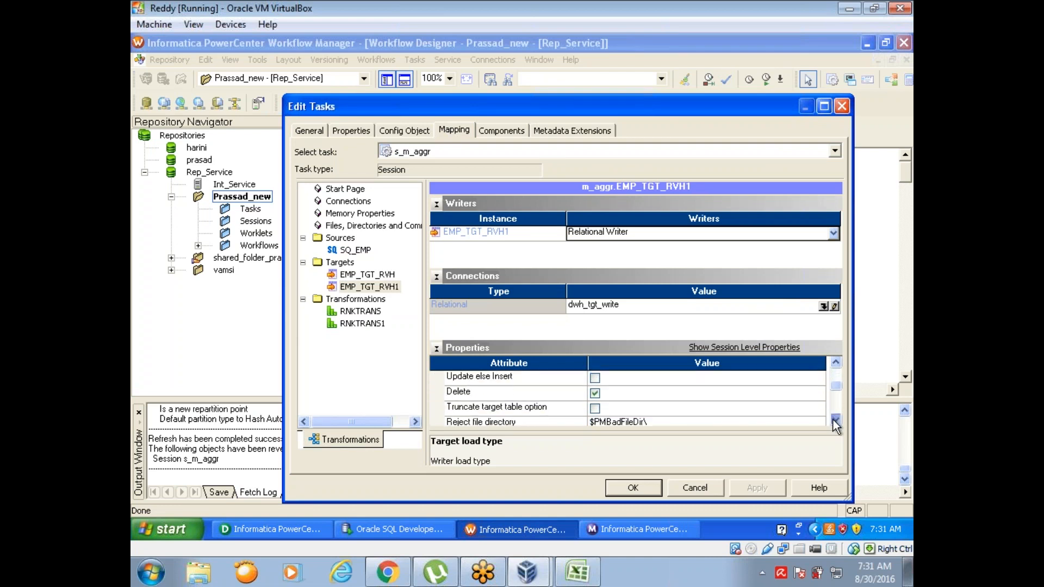
click(594, 409)
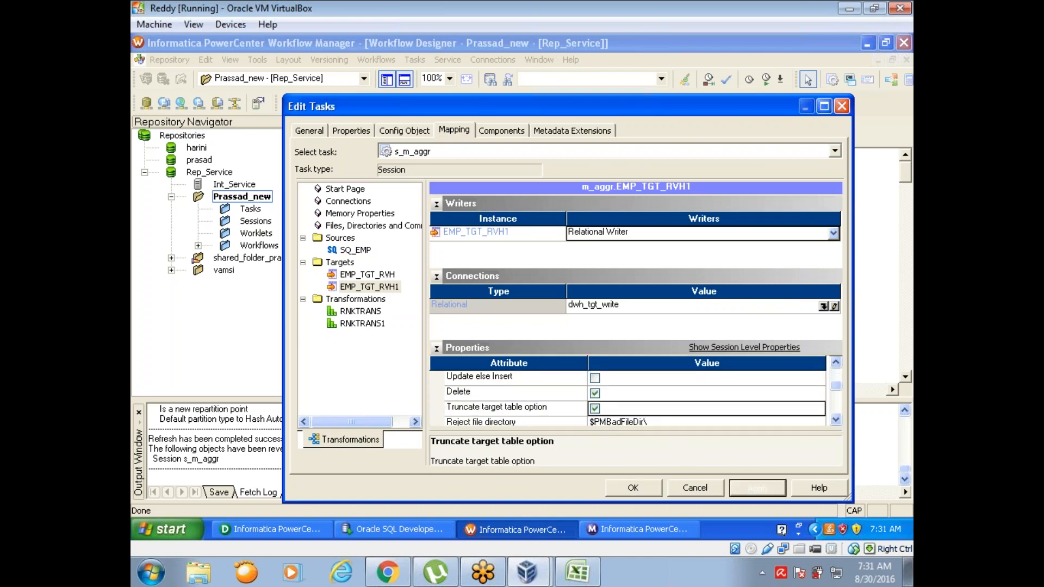
click(645, 492)
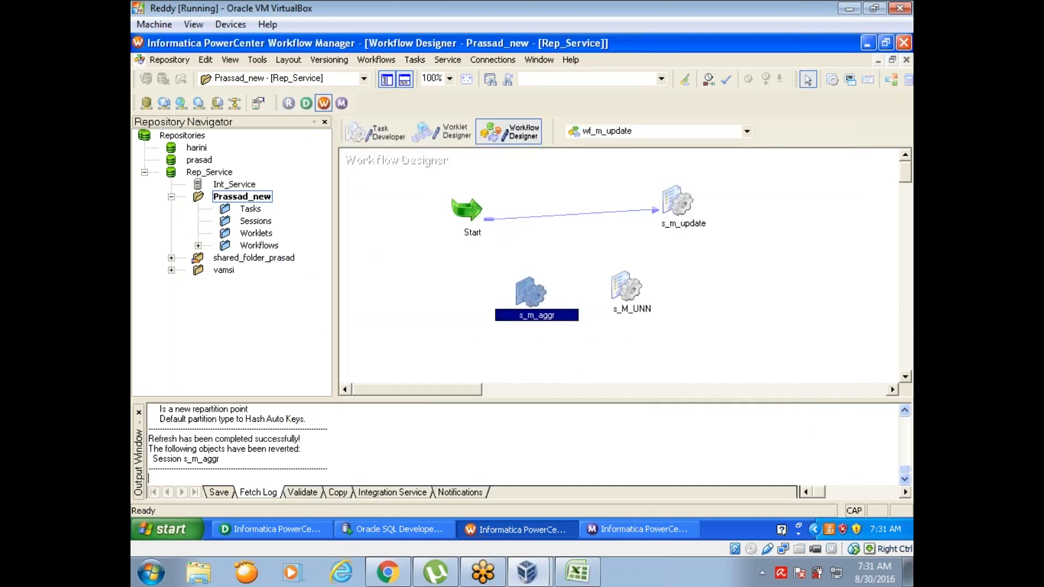
Step: Save the wf_m_update workflow and start the s_m_aggr task
key(ctrl+s)
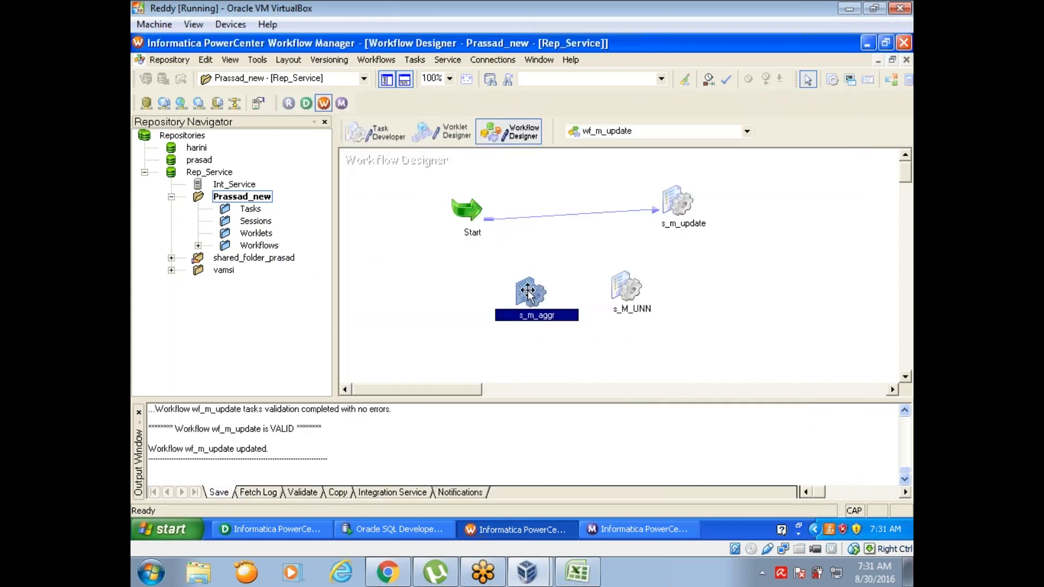
right_click(539, 296)
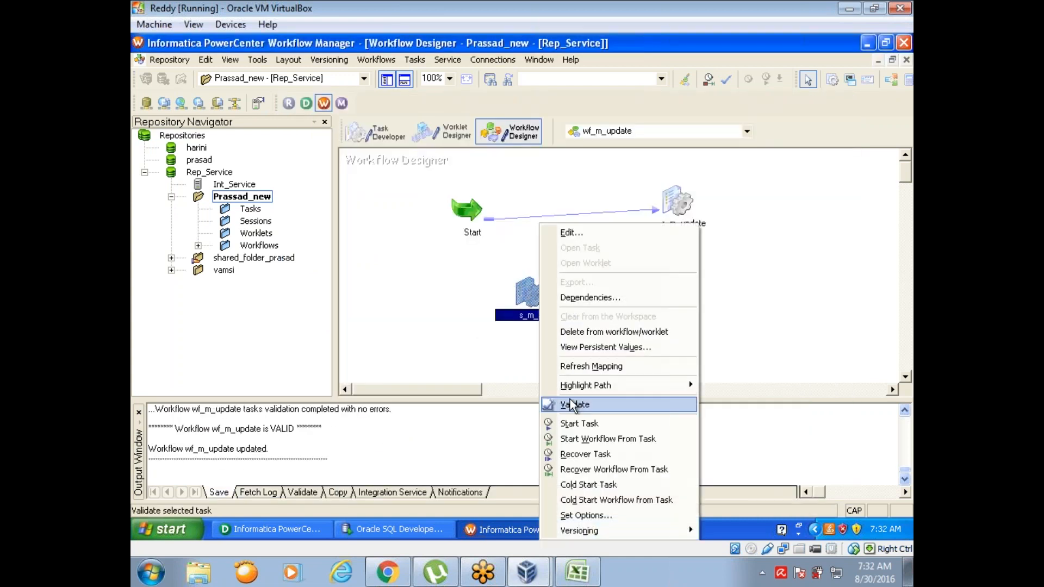
click(578, 423)
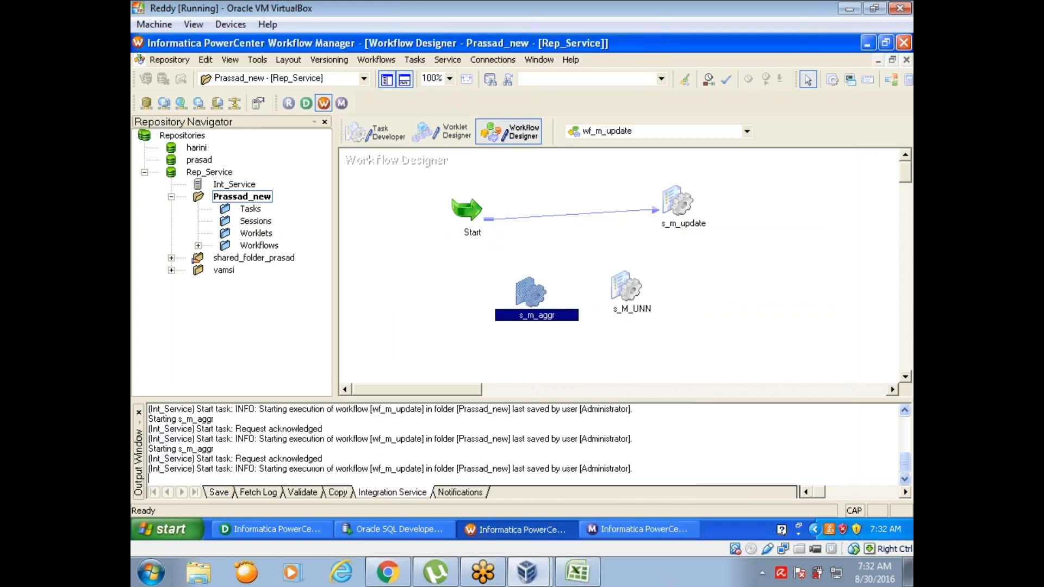
Step: Check the s_m_aggr run in Workflow Monitor, and rerun the EMP_TGT_RVH query in Oracle SQL Developer
click(621, 528)
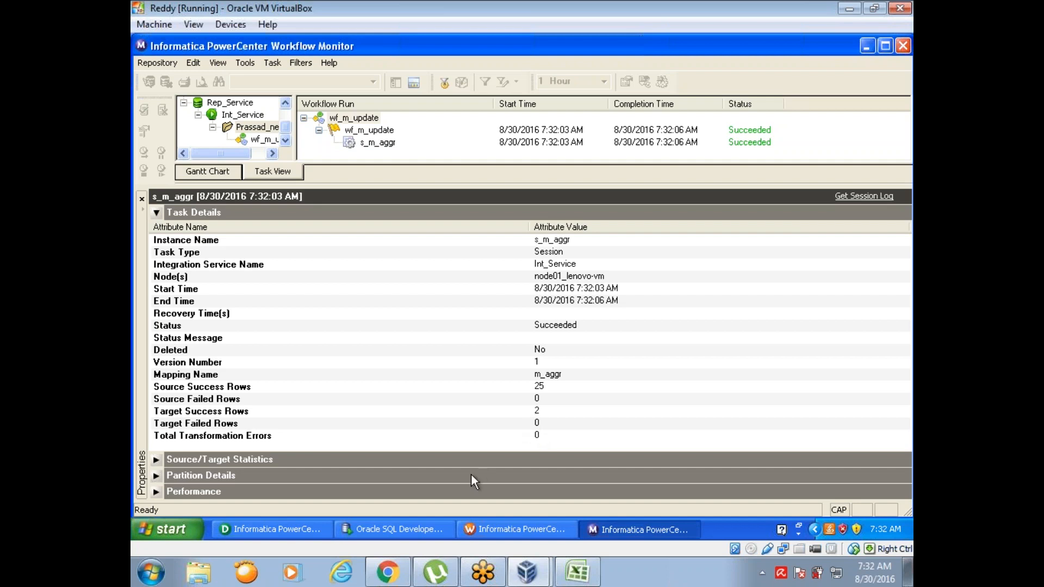
click(432, 531)
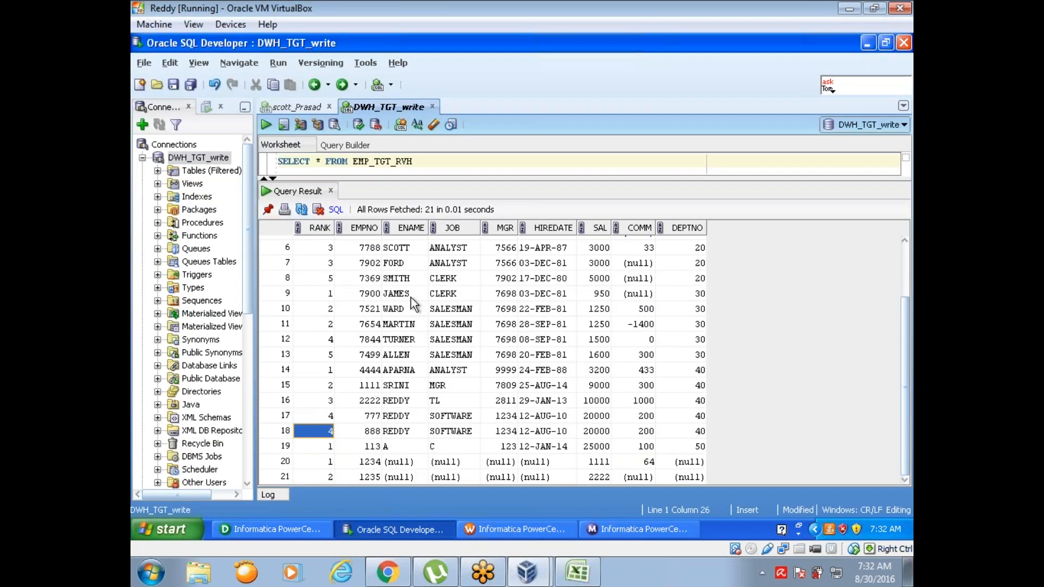
click(266, 125)
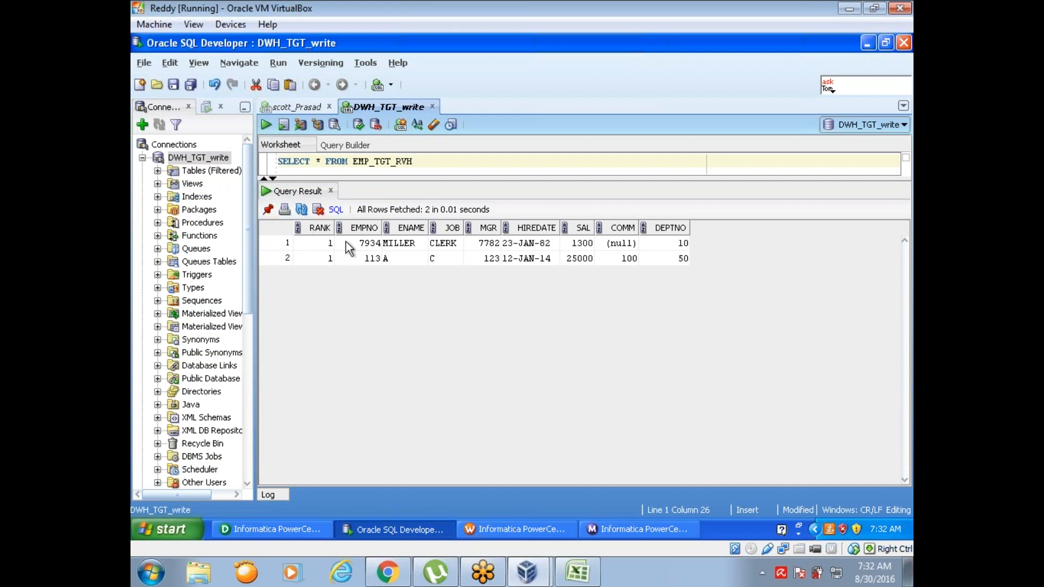
Step: Switch to Informatica PowerCenter Designer and hide the output window below the m_aggr mapping
click(366, 244)
click(308, 531)
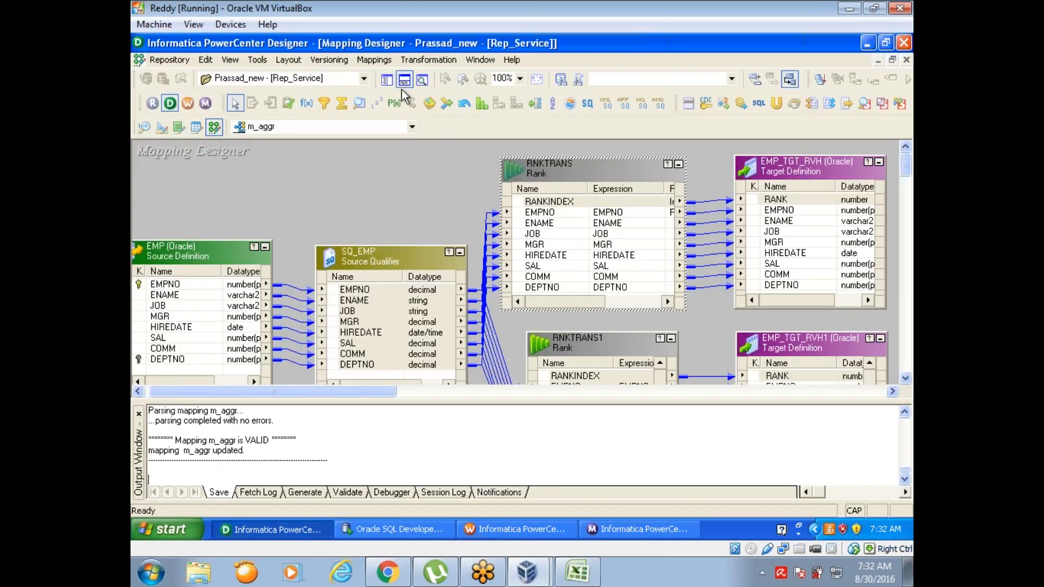
click(404, 80)
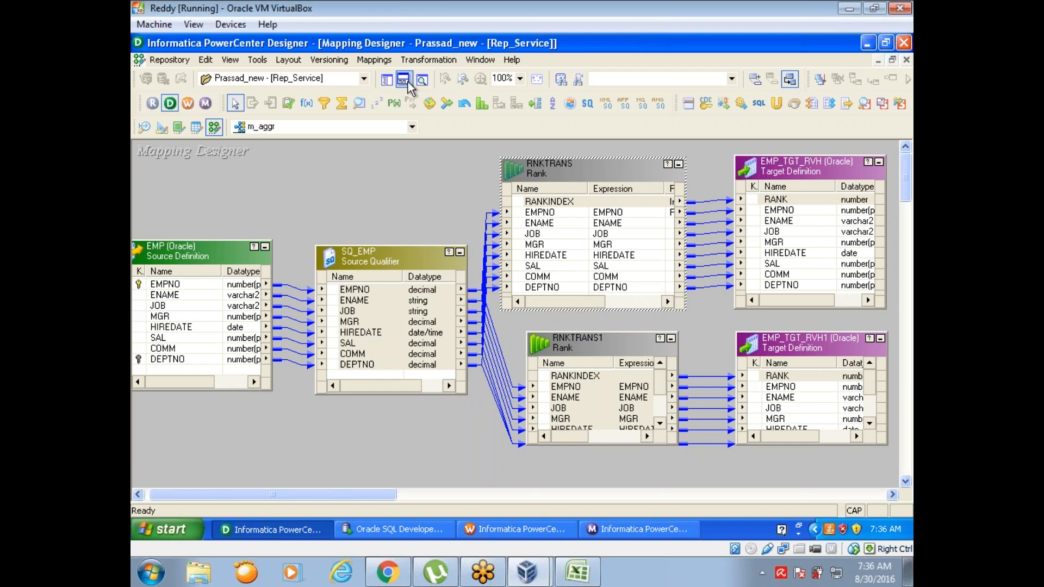
click(424, 171)
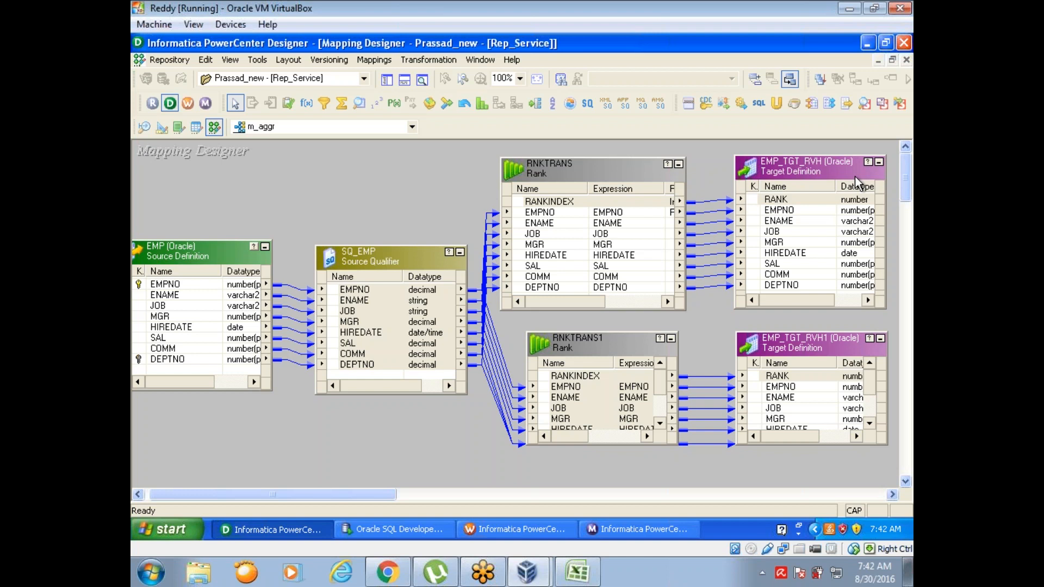
Step: Switch to the Book1 workbook in Excel, widen columns H and I, and enter the headings NUMERIC in H2 and CONSTANT in I2
click(577, 571)
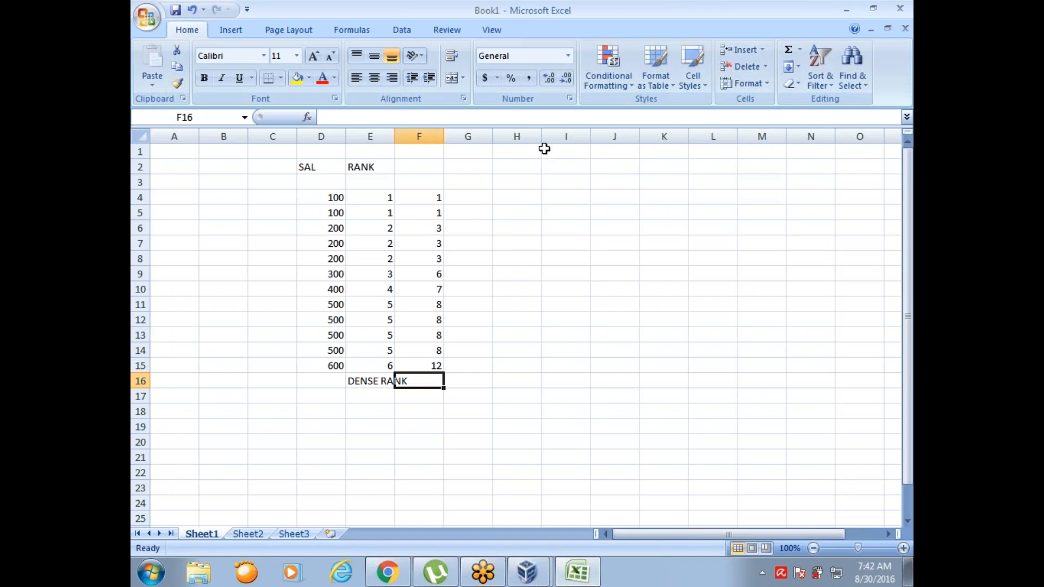
drag(542, 133, 724, 125)
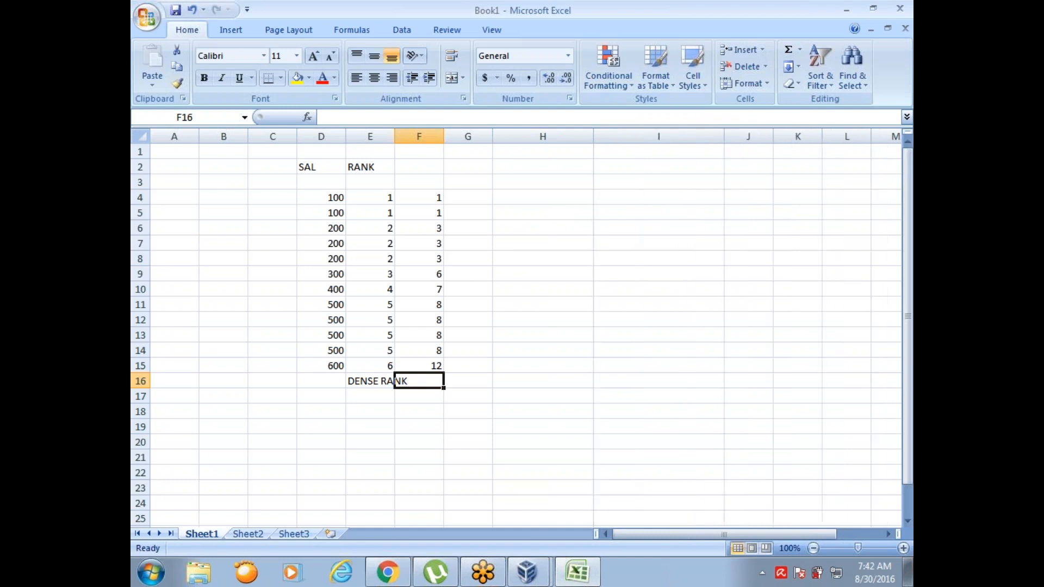
click(520, 164)
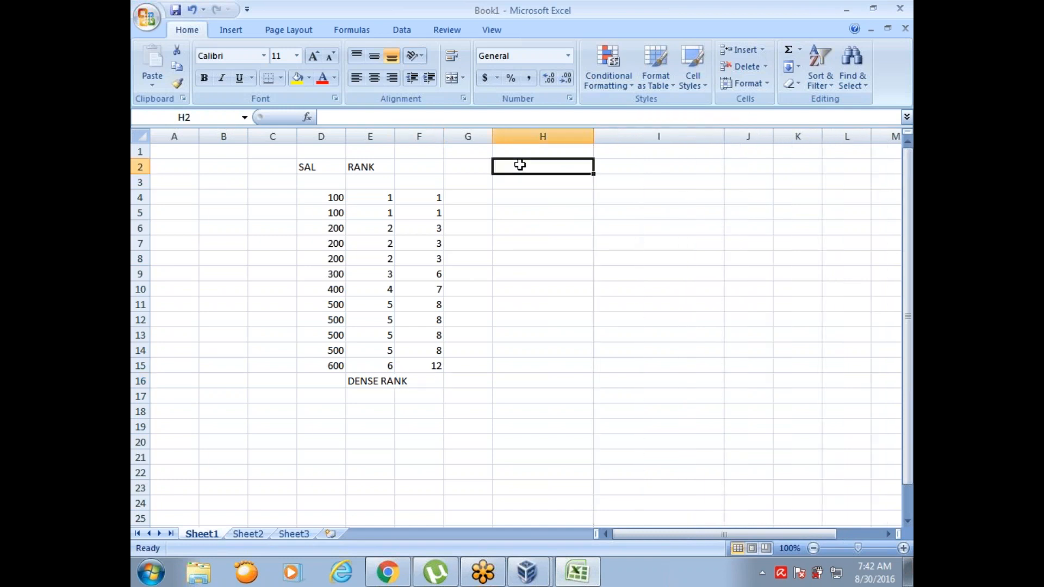
text(NUMER)
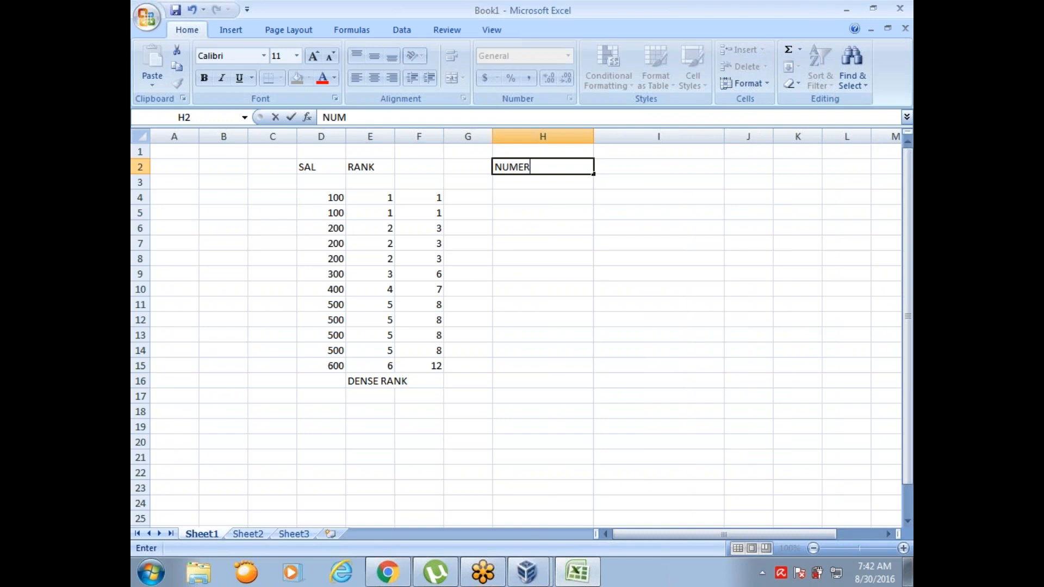
text(IC)
click(632, 165)
text(CONSTAN)
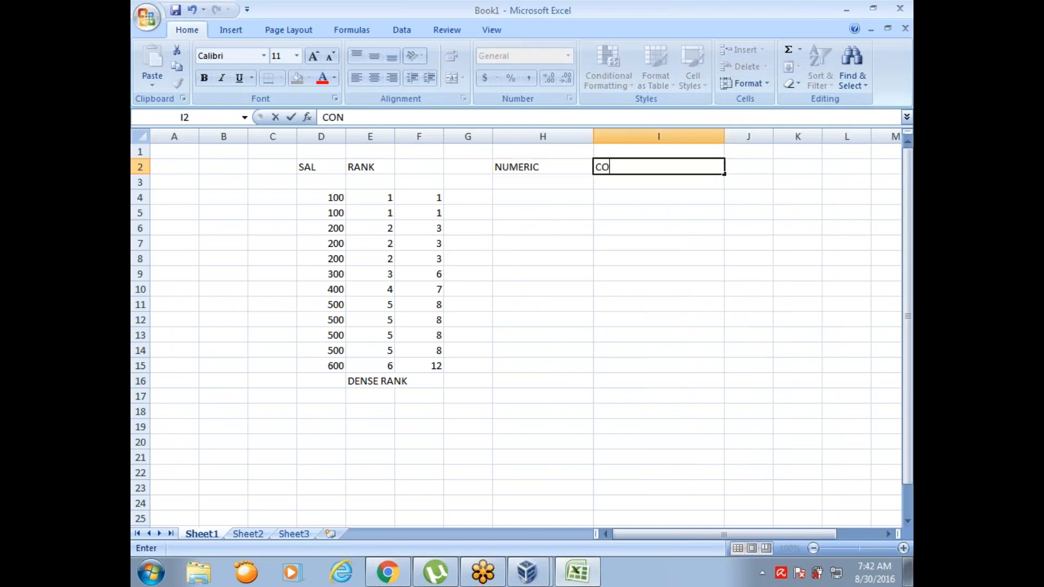
text(T)
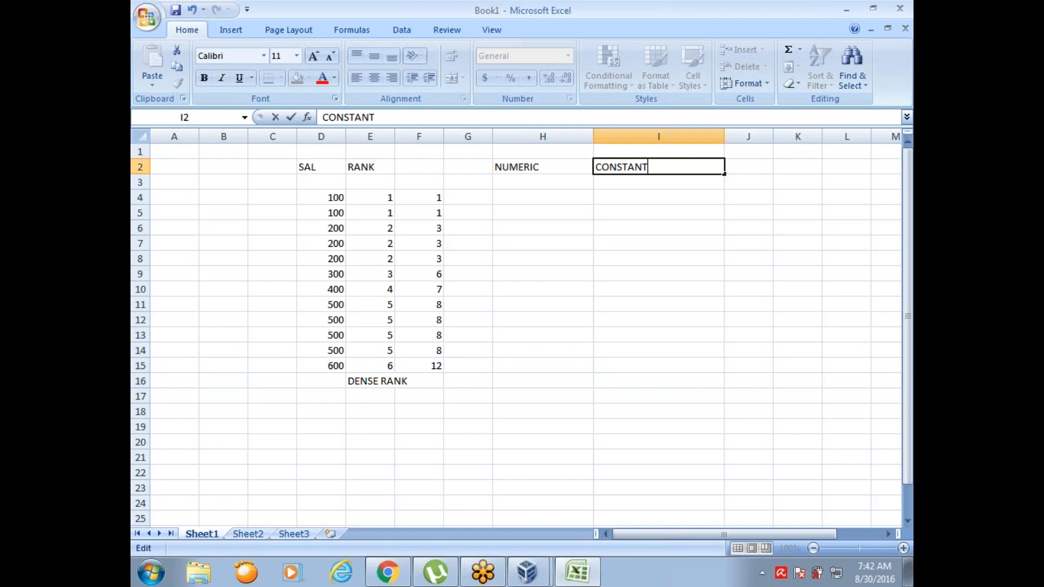
Step: Enter the codes 0, 1, 2 and 3 in cells H4 to H7 under the NUMERIC heading
click(533, 202)
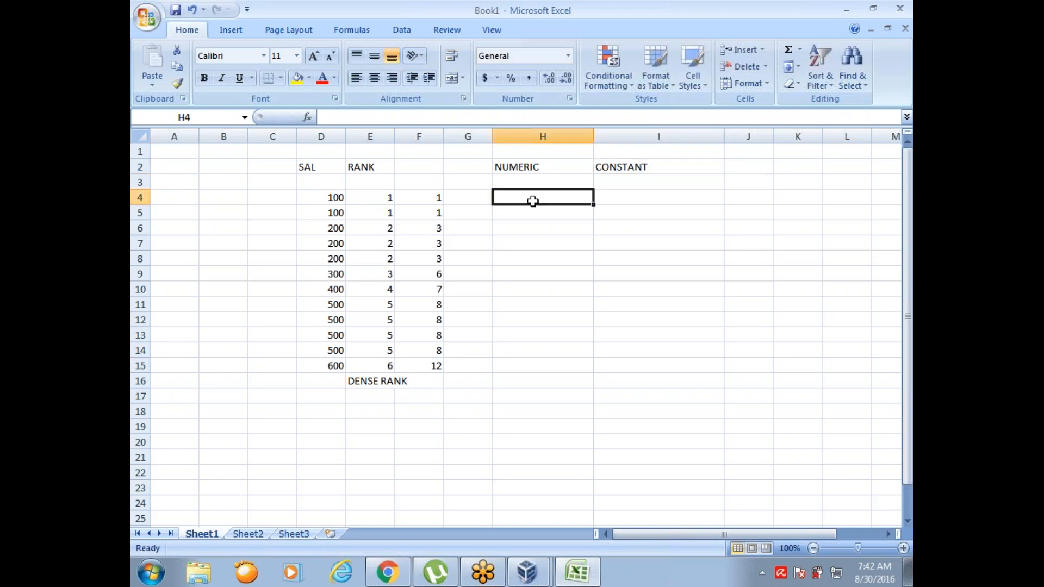
text(0)
key(Return)
text(1)
key(Return)
text(2)
key(Return)
text(3)
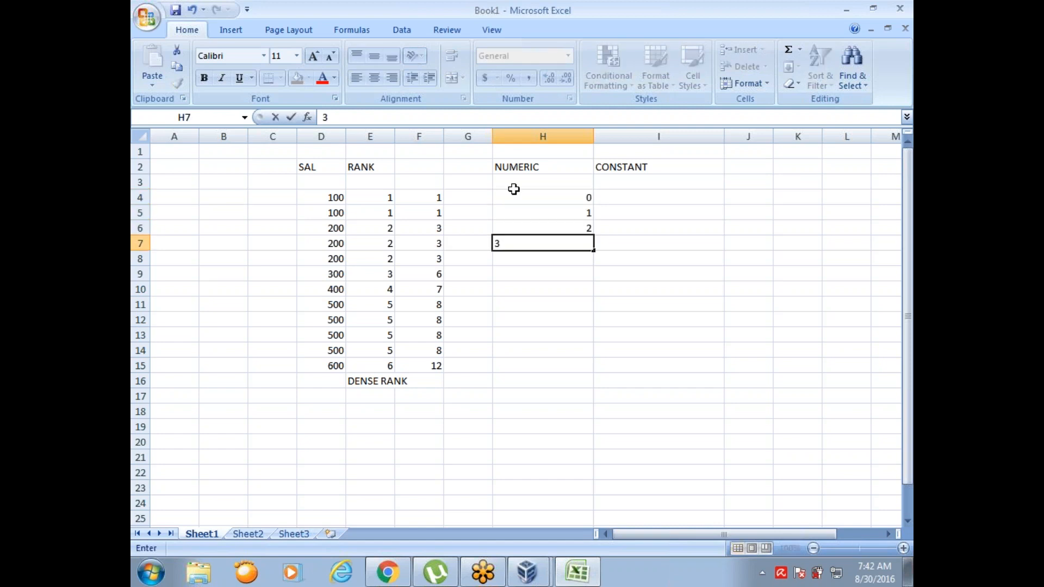
Step: Enter DD_INSERT in I4 and DD_UPDATE in I5 under the CONSTANT heading
click(634, 199)
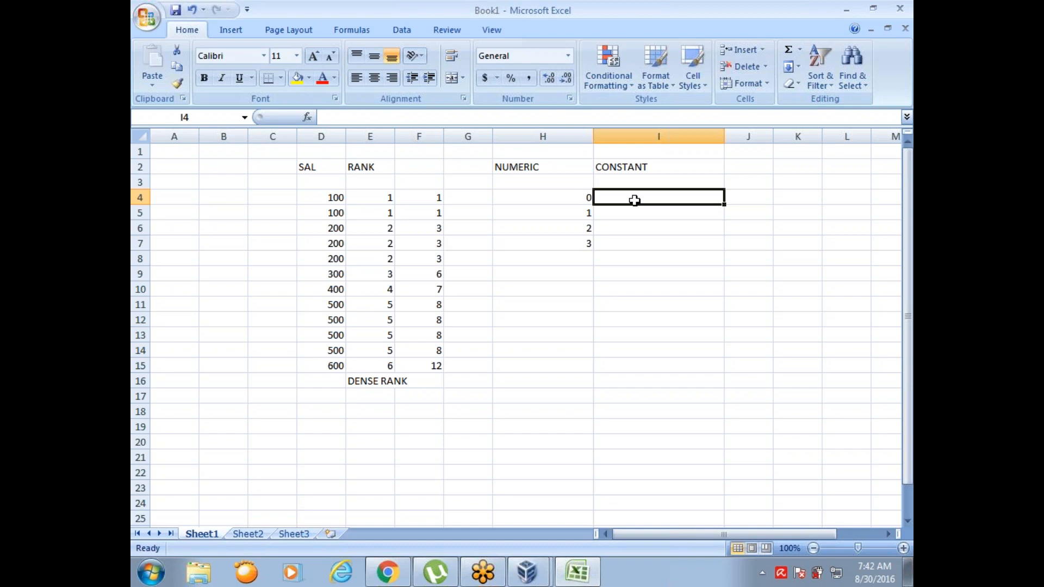
text(DD)
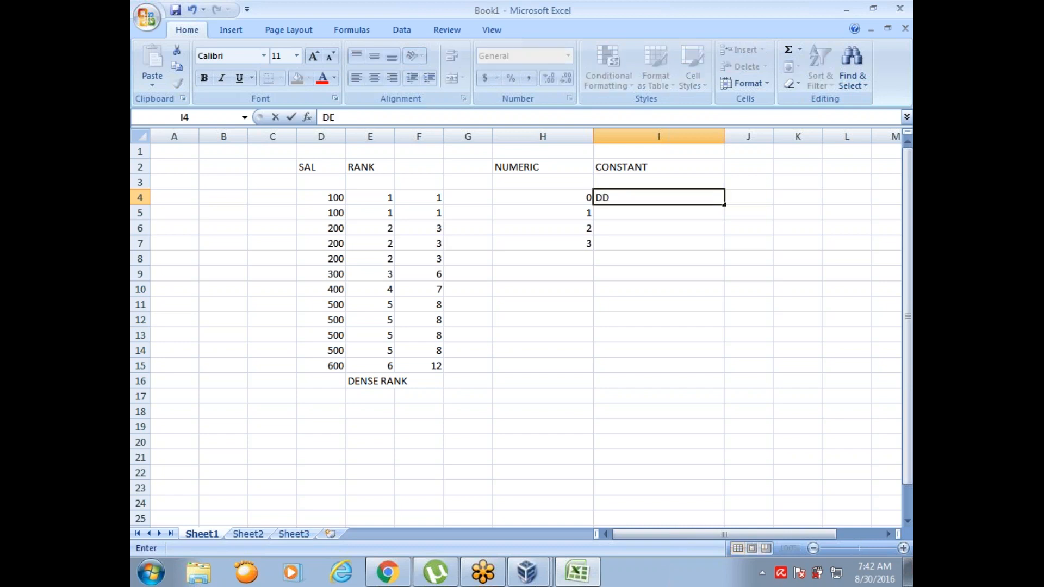
text(_INSERT)
key(Return)
text(DD)
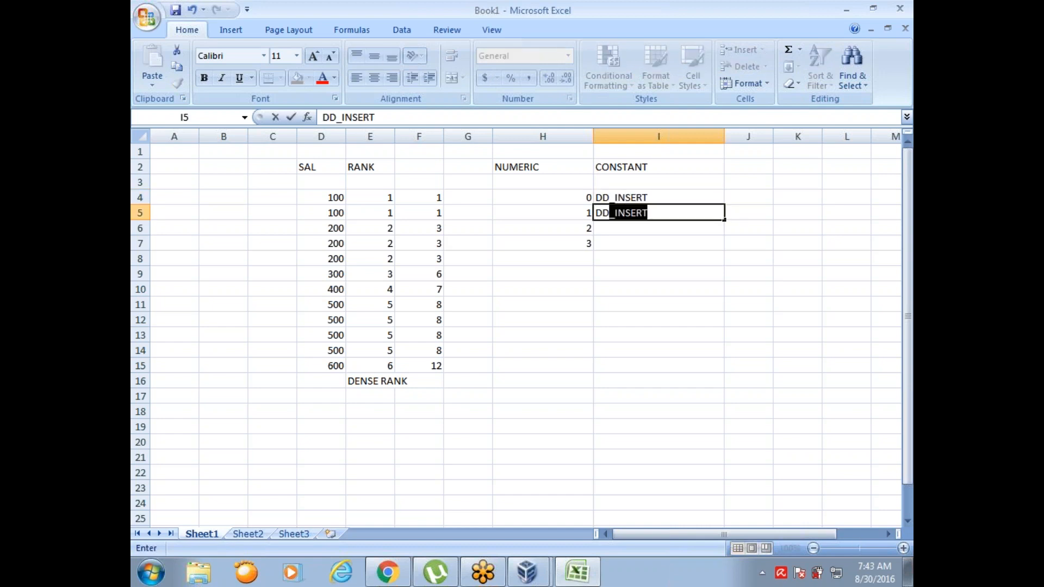
text(_UP)
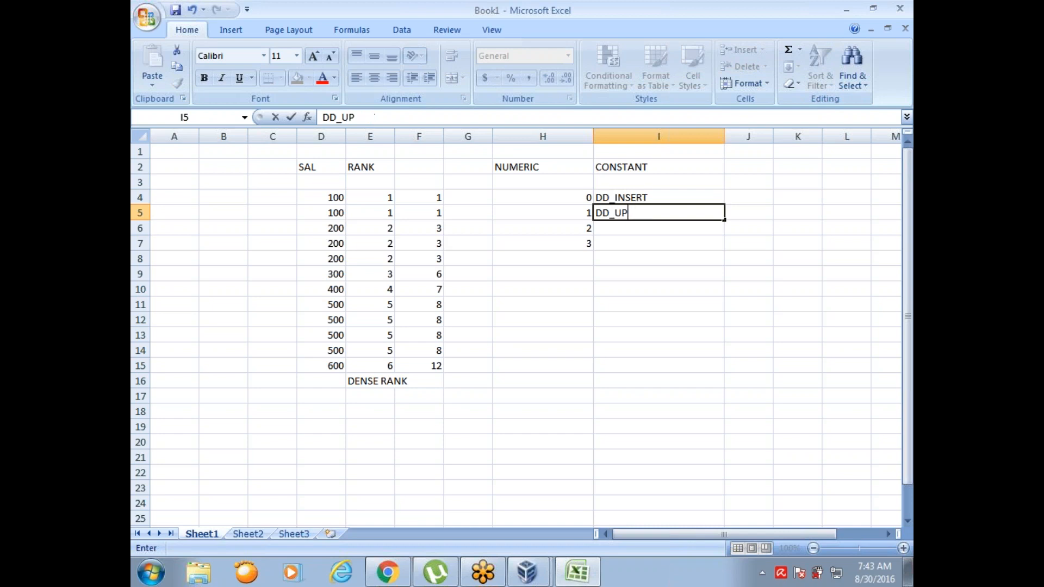
text(DATE)
key(Return)
Step: Complete the CONSTANT column with DD_DELETE in I6 and DD_REJECT in I7
text(DD)
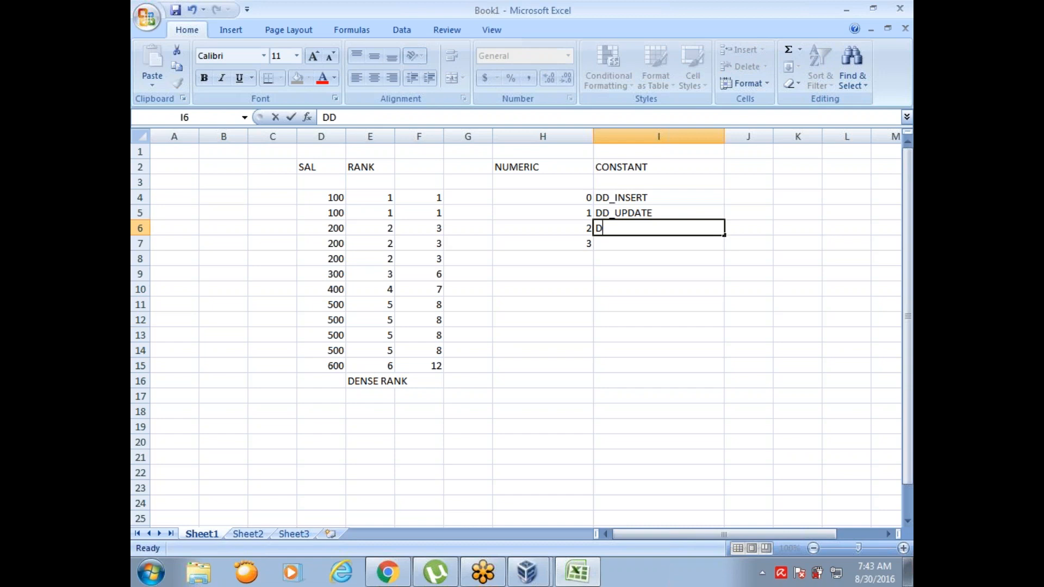
text(_DELETE)
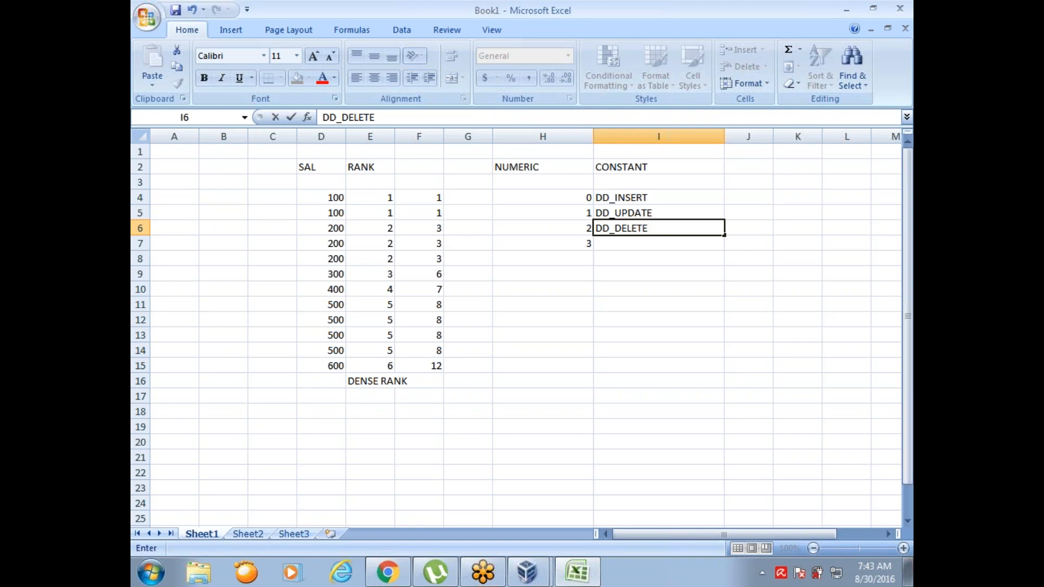
key(Return)
text(DD_)
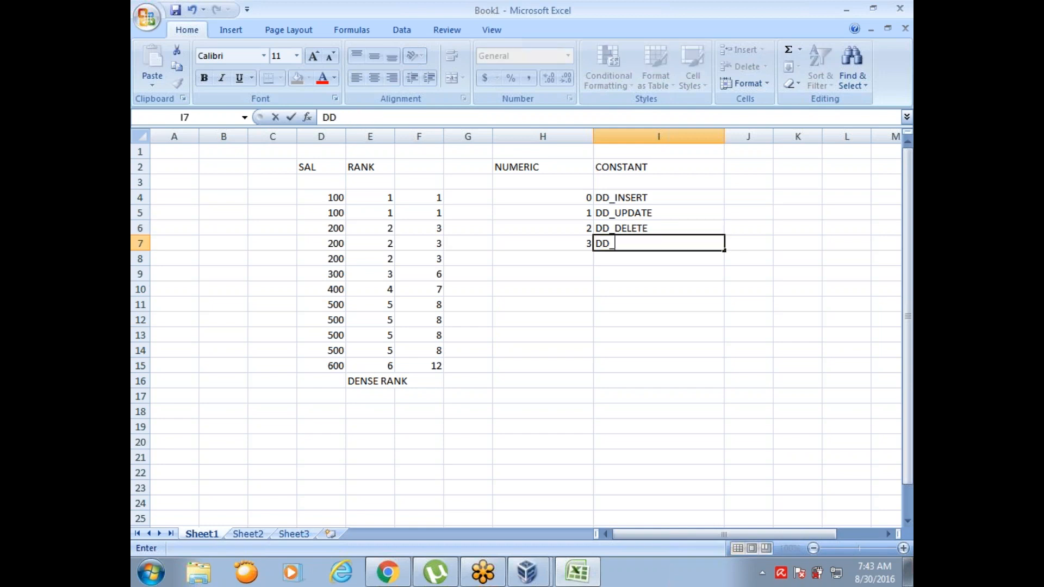
text(REJECT)
click(751, 195)
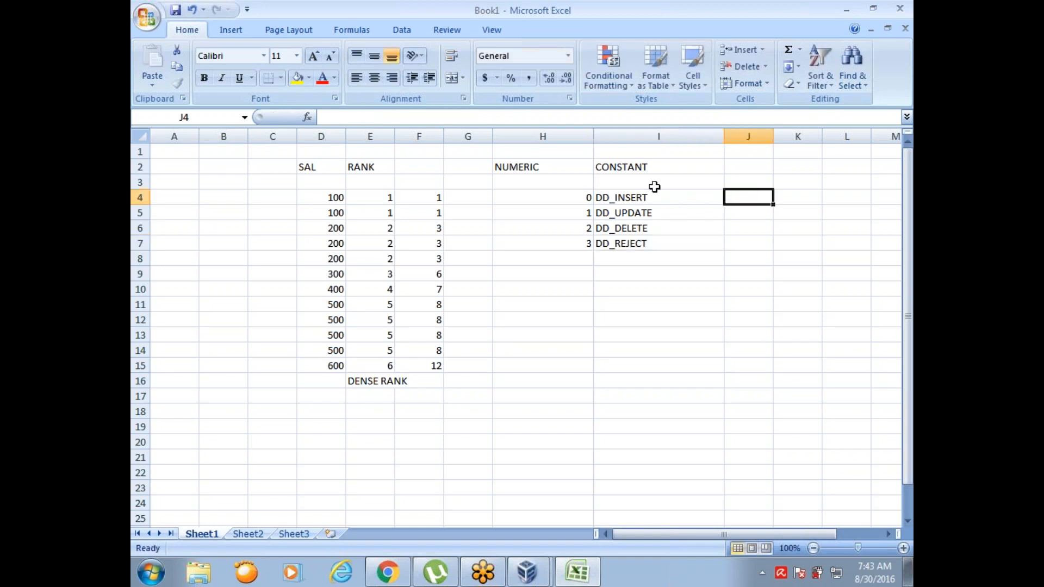
Step: Go through the NUMERIC codes in H4 to H7 and compare them with their matching DD_ constants
click(545, 198)
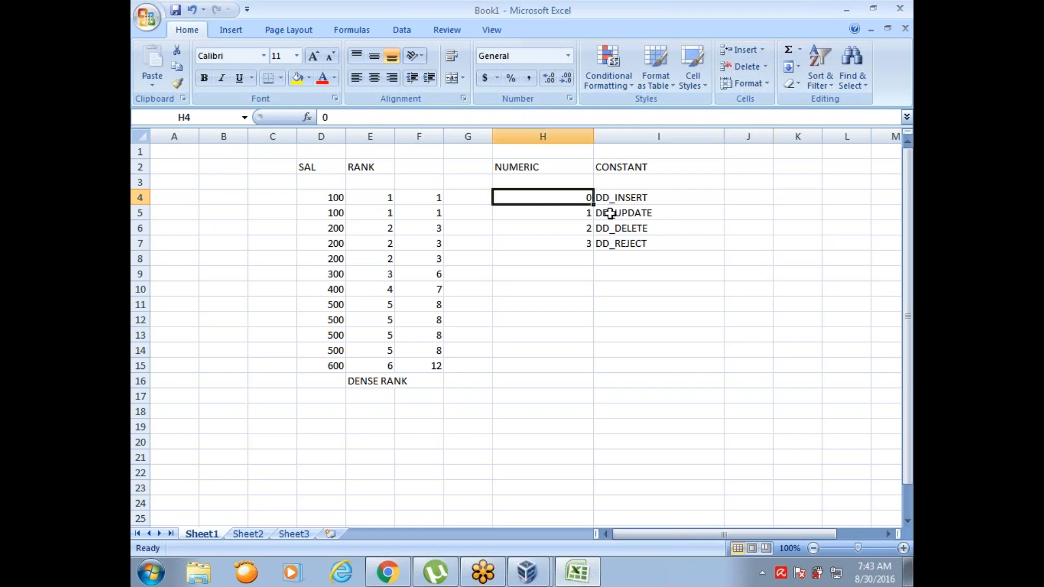
click(631, 202)
click(573, 214)
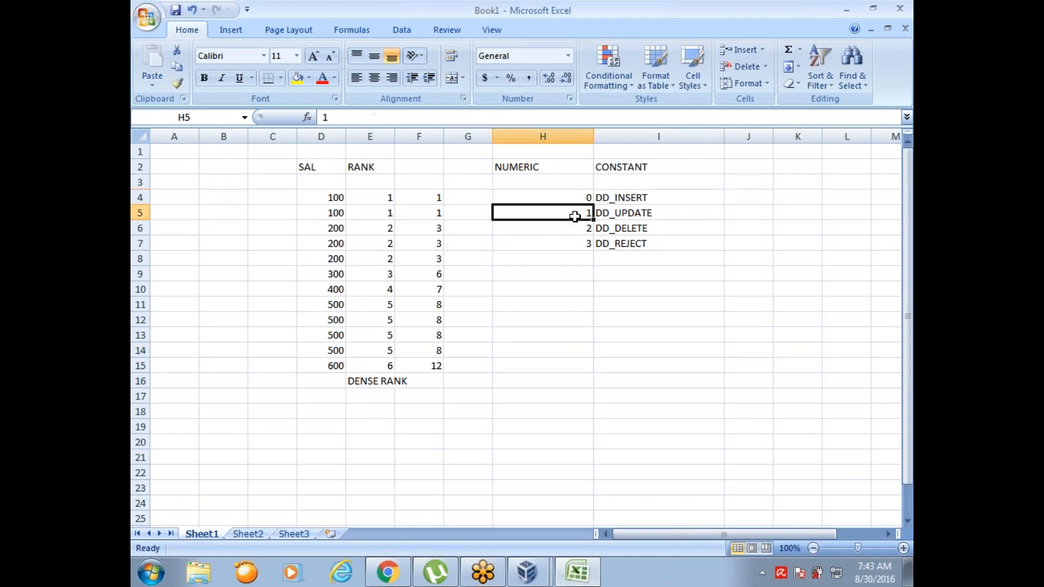
click(627, 217)
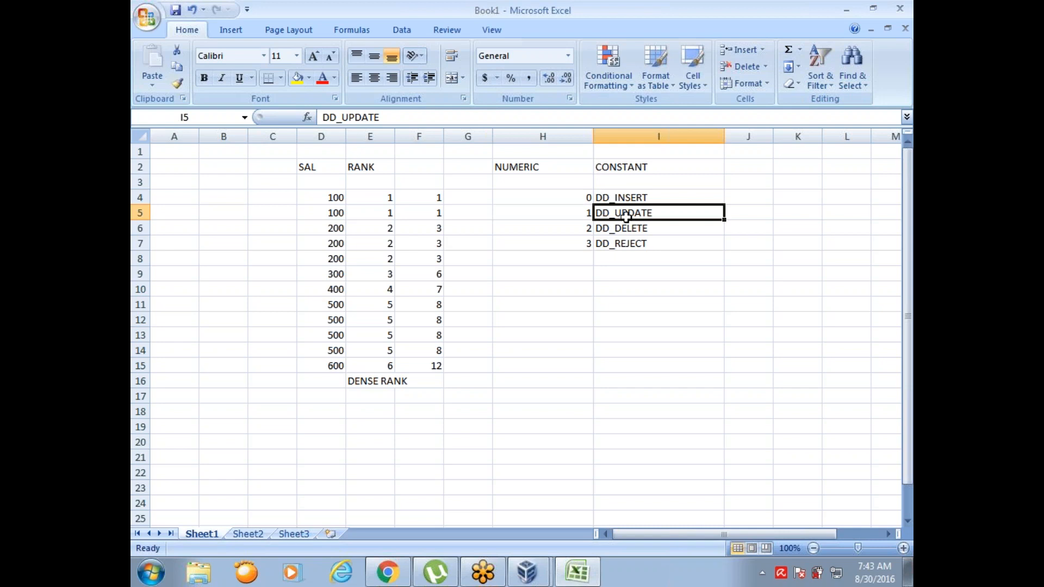
click(582, 228)
click(614, 229)
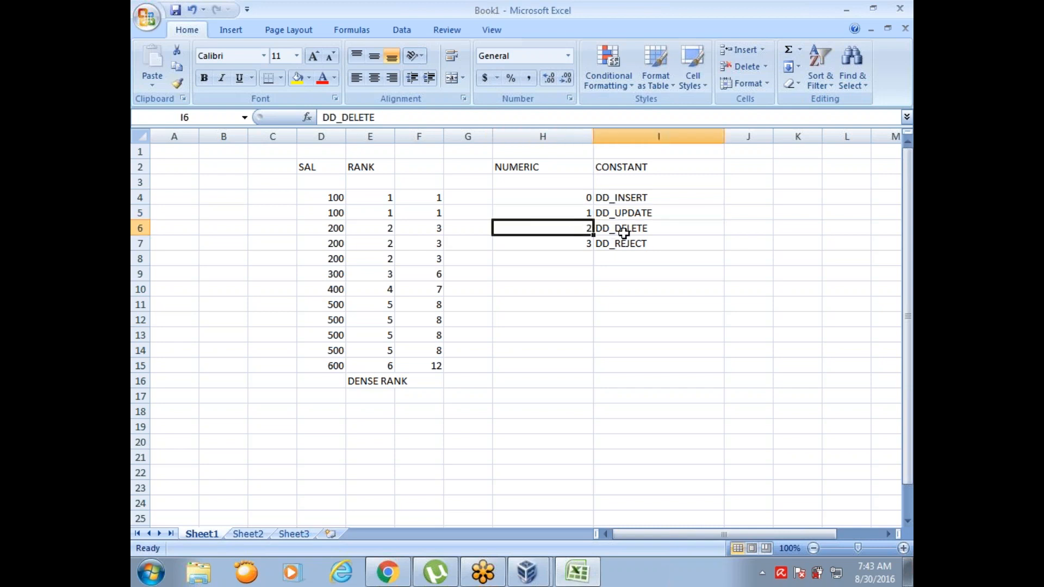
click(572, 243)
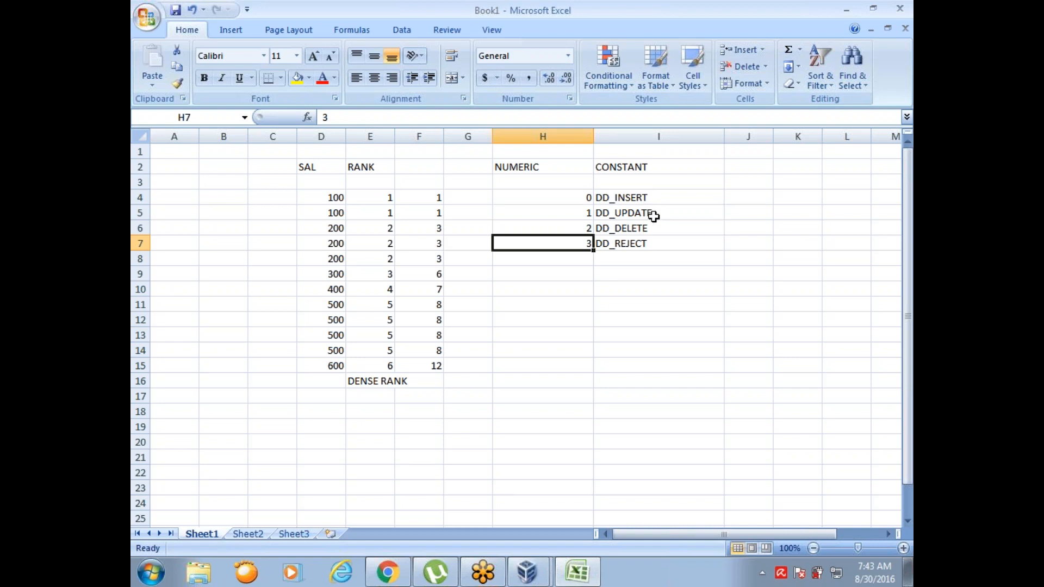
click(572, 198)
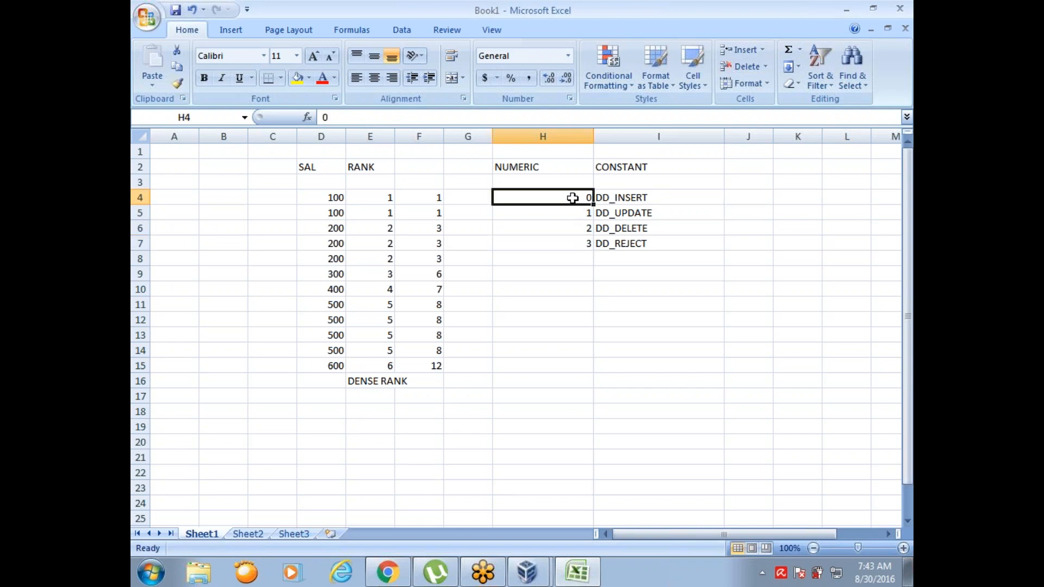
click(573, 213)
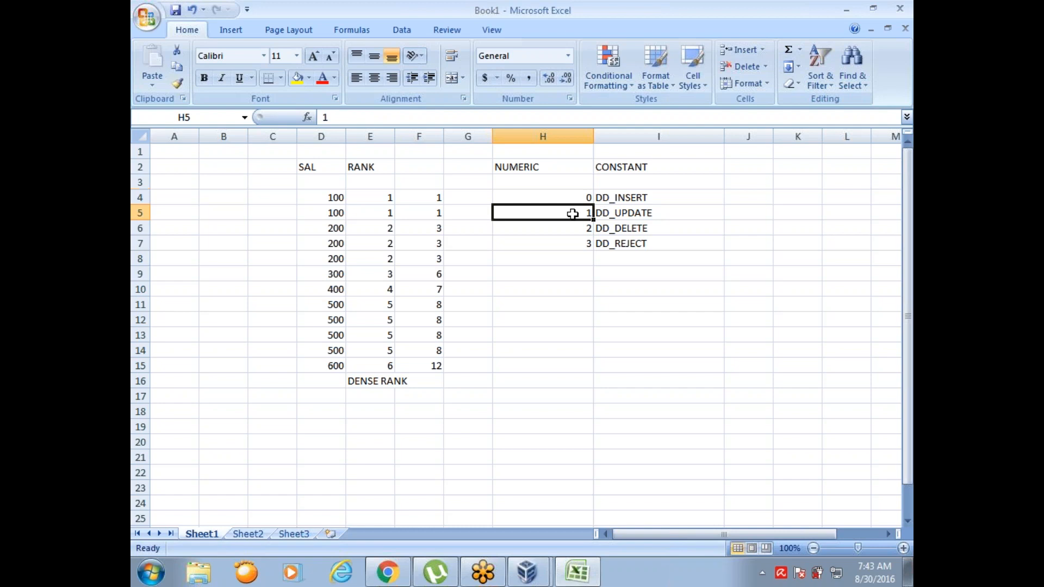
click(574, 229)
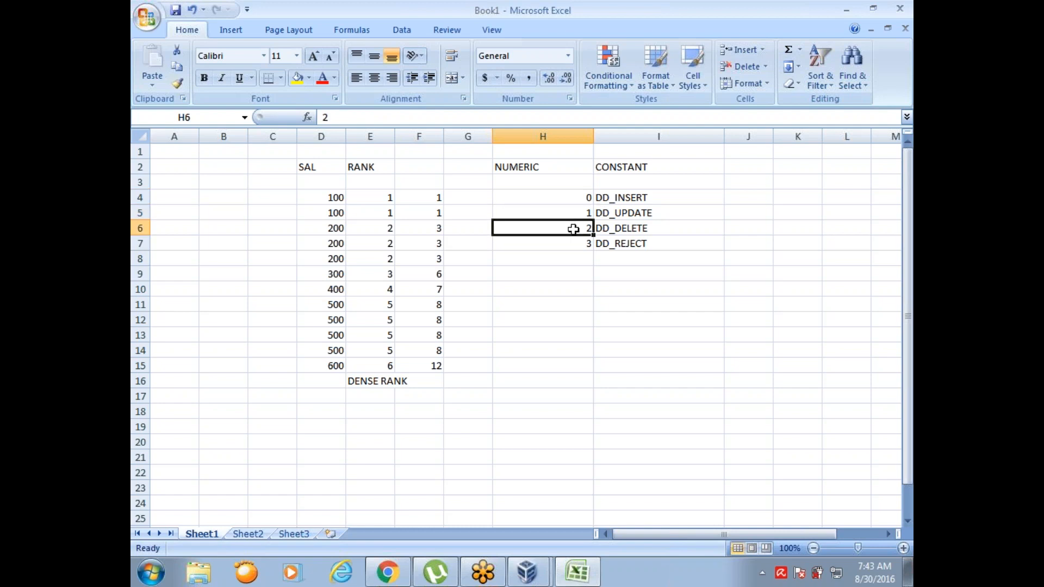
click(576, 246)
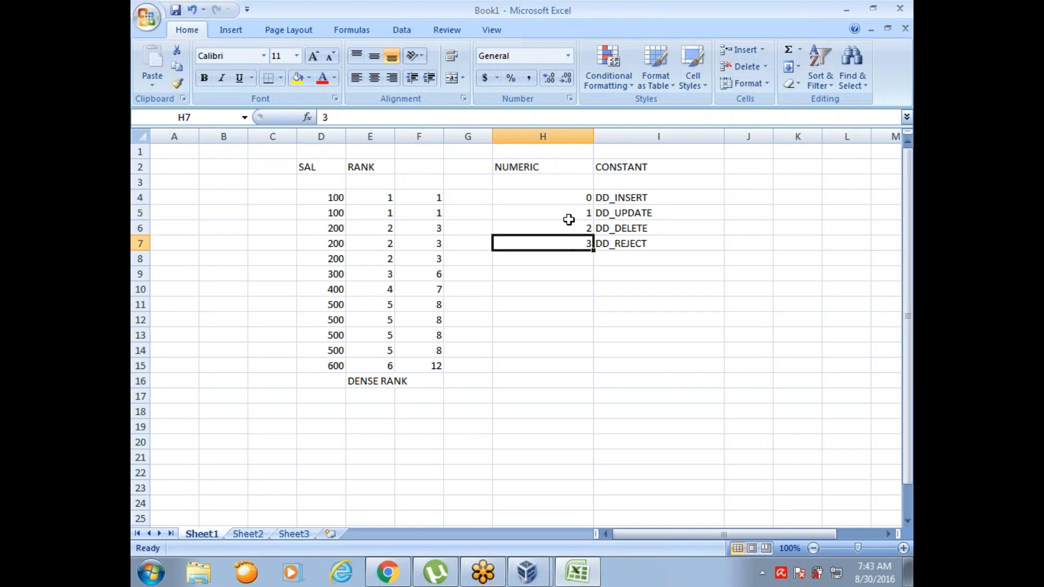
Step: Extend the numeric code in H4 with its operation so that it reads 0=INSERT
click(588, 197)
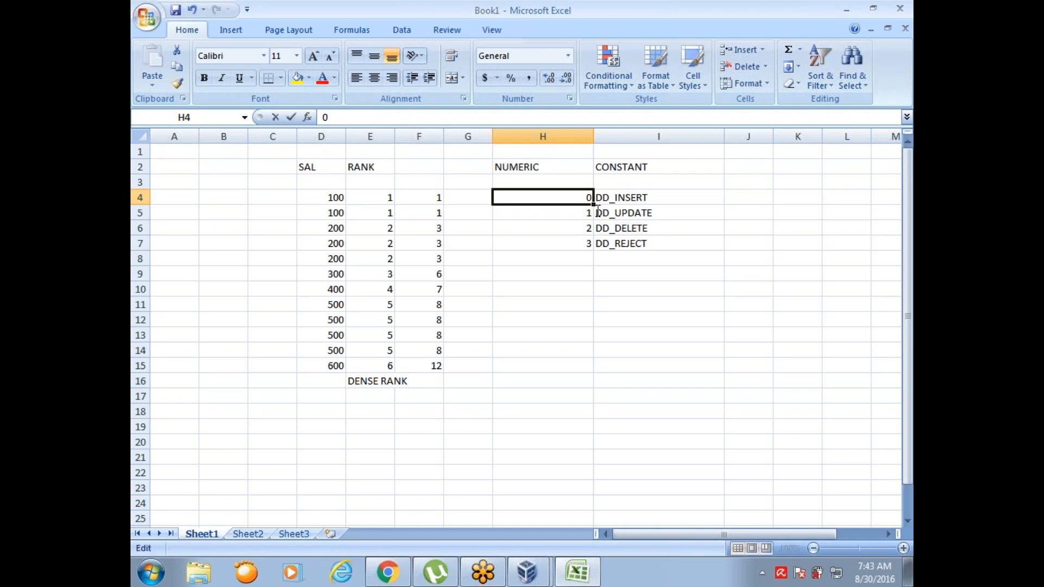
double_click(589, 197)
text(=INSERT)
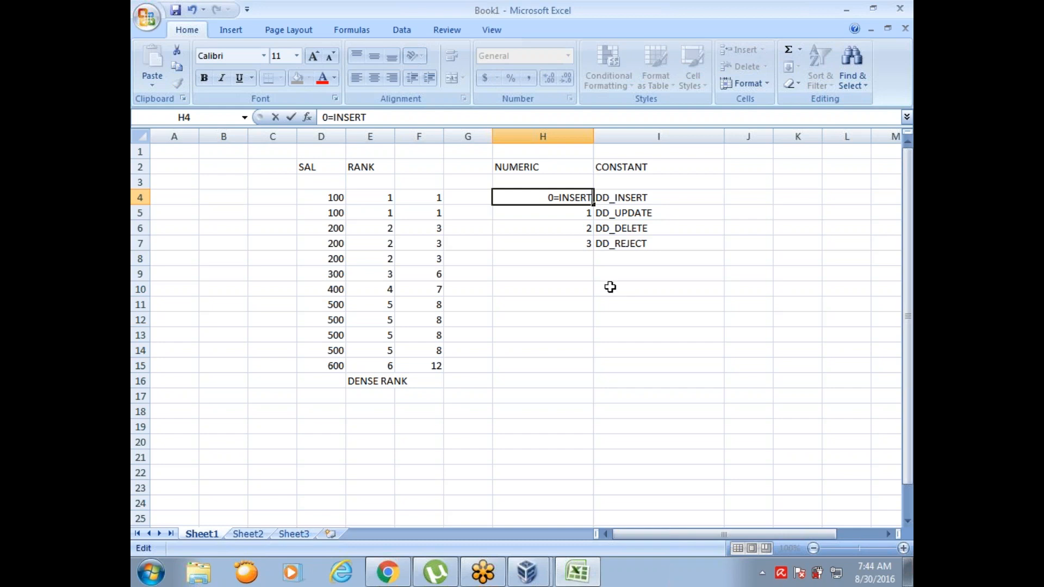
Step: Extend the numeric code in H5 with its operation so that it reads 1=UPDATE
click(590, 212)
double_click(590, 212)
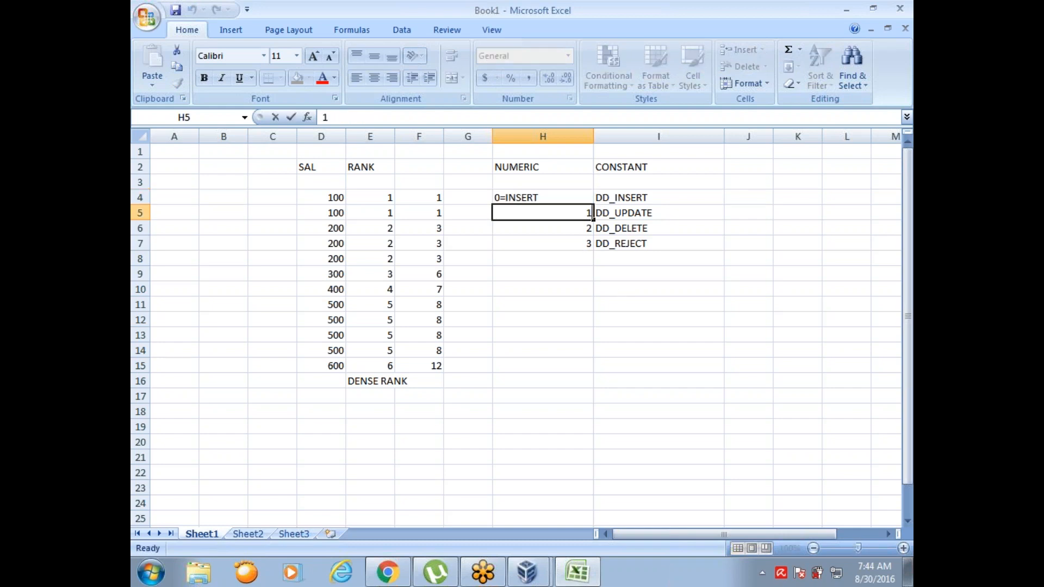
text(=UPDATE)
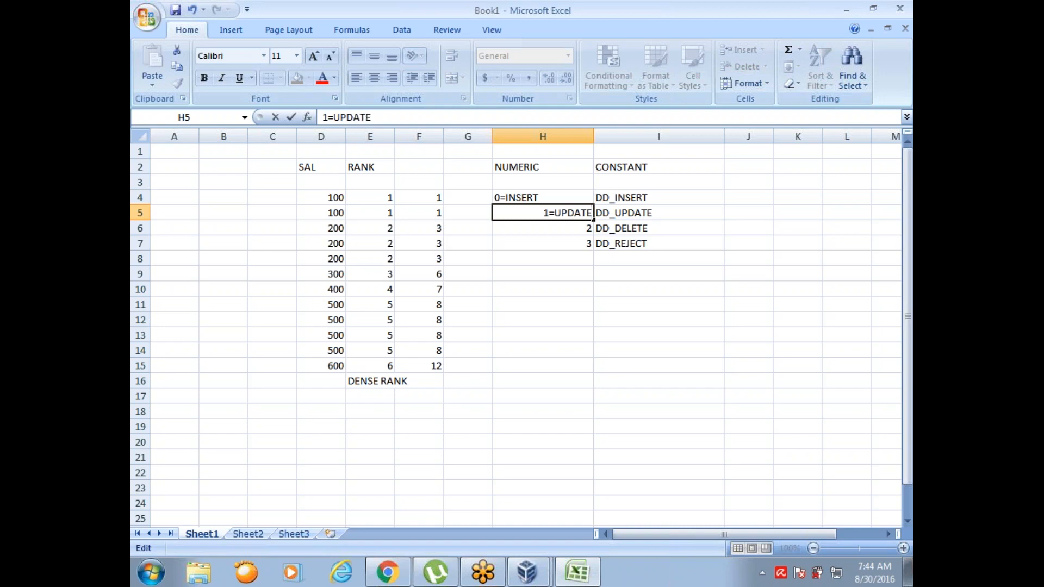
key(Return)
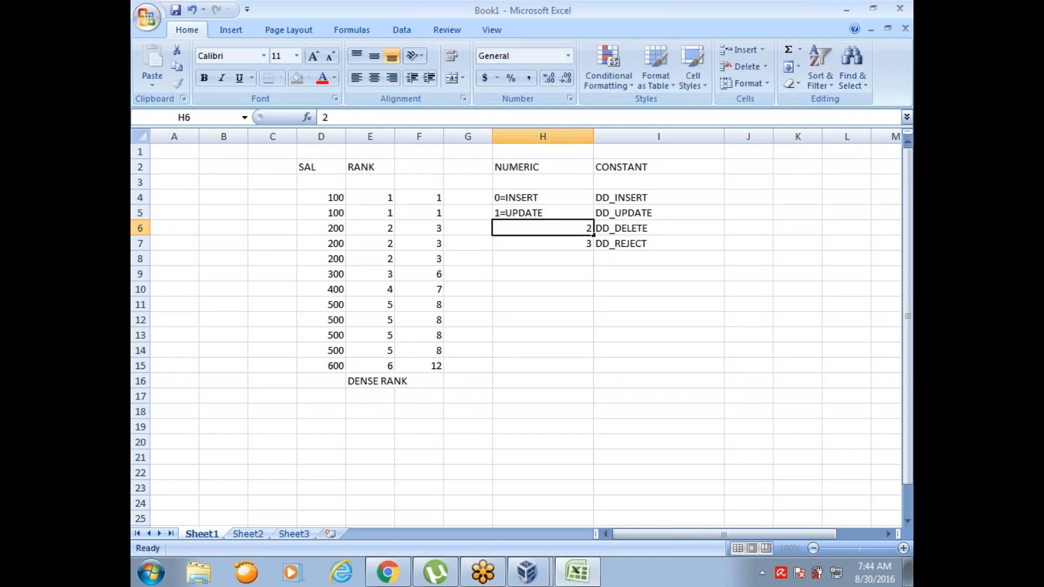
Step: Complete the NUMERIC column so that H6 reads 2=DELETE and H7 reads 3=REJECT
text(2=)
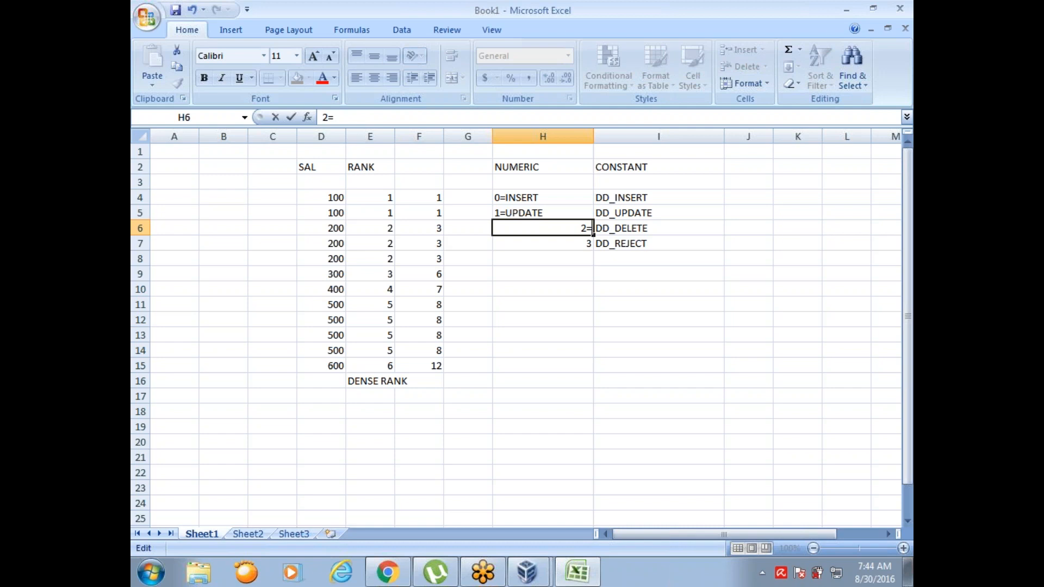
text(DELETE)
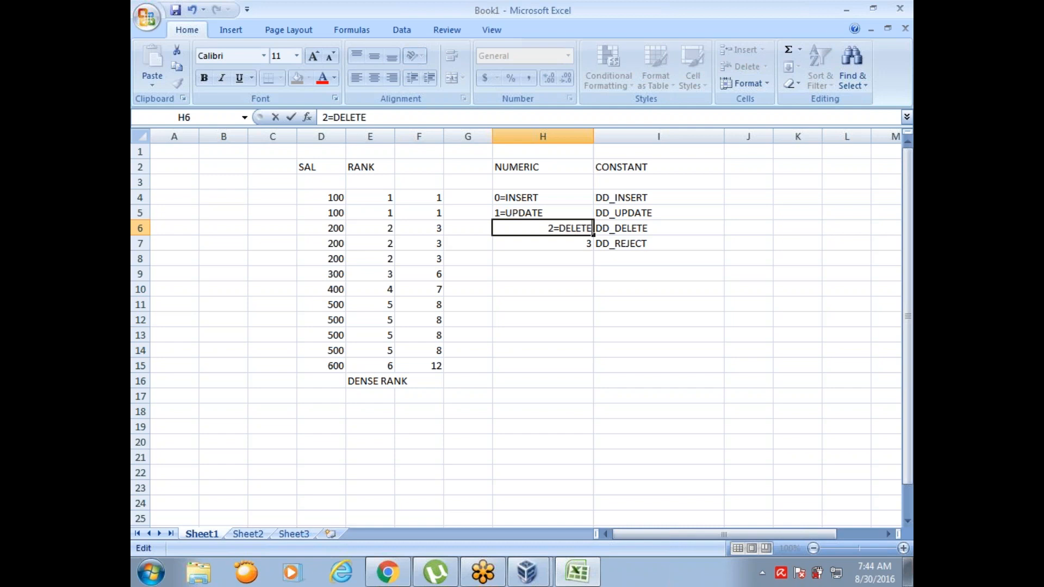
key(Return)
key(F2)
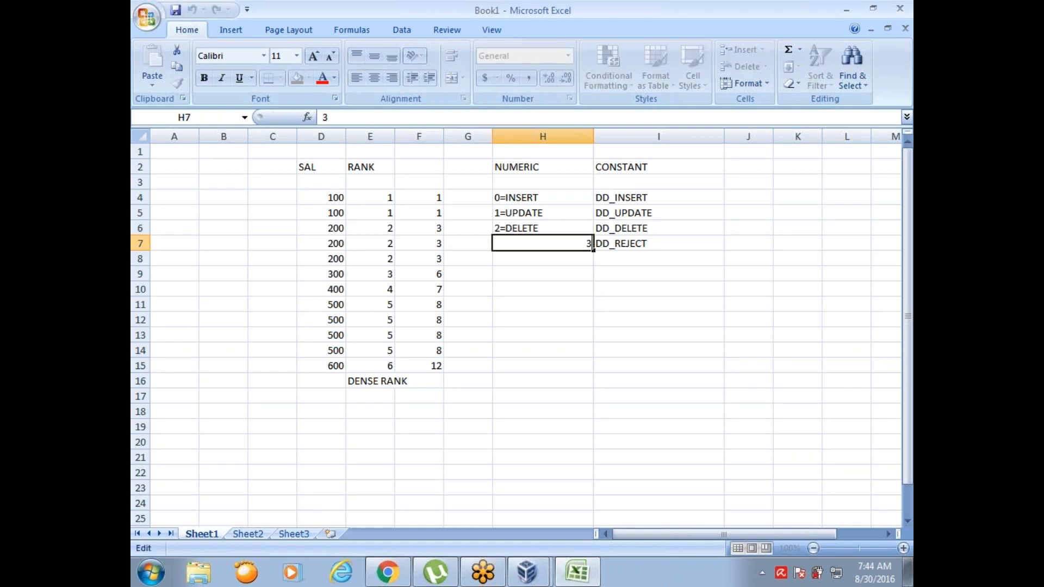
text(=REJECT)
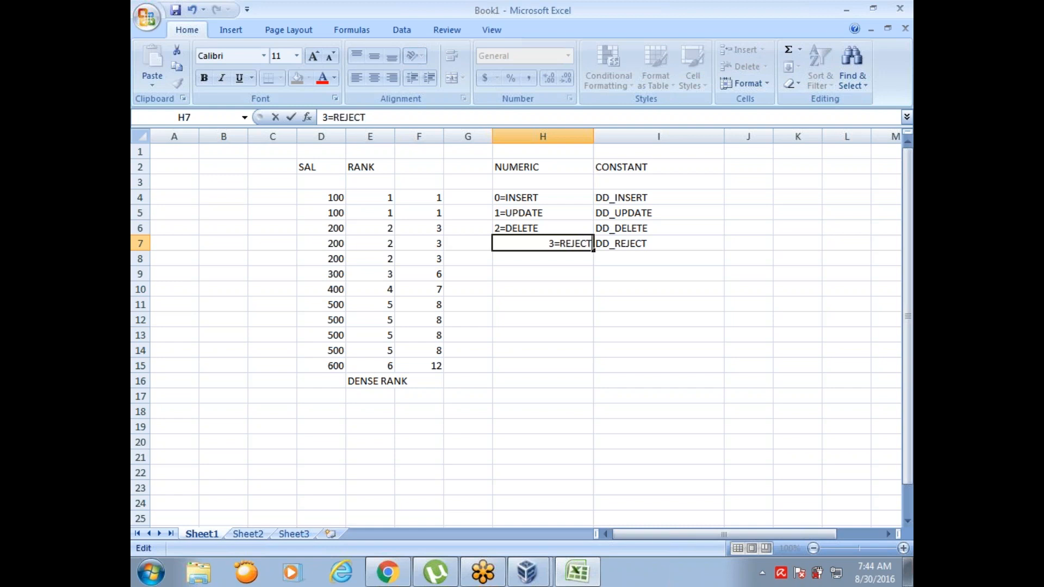
click(635, 278)
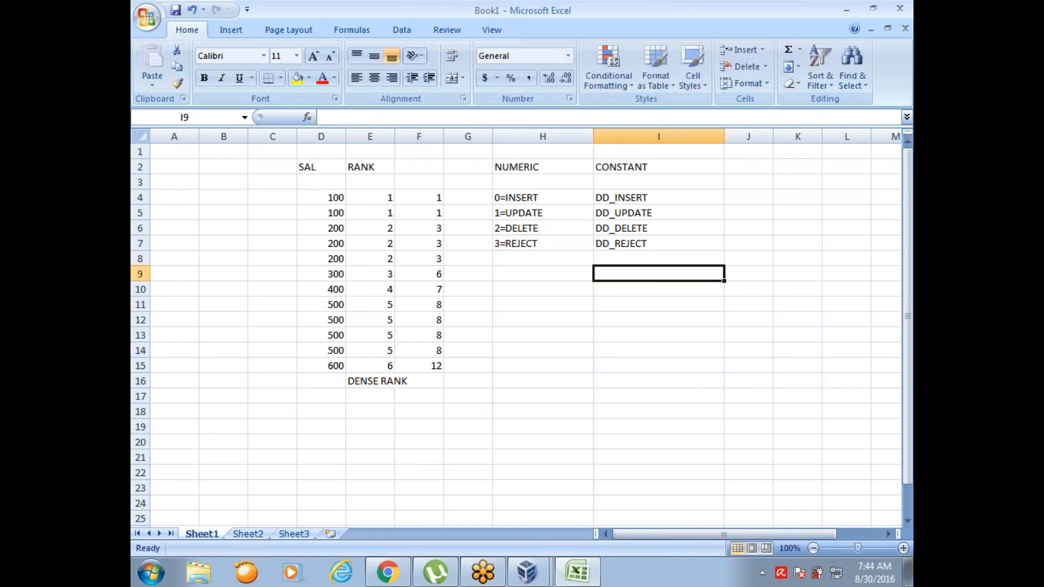
click(662, 255)
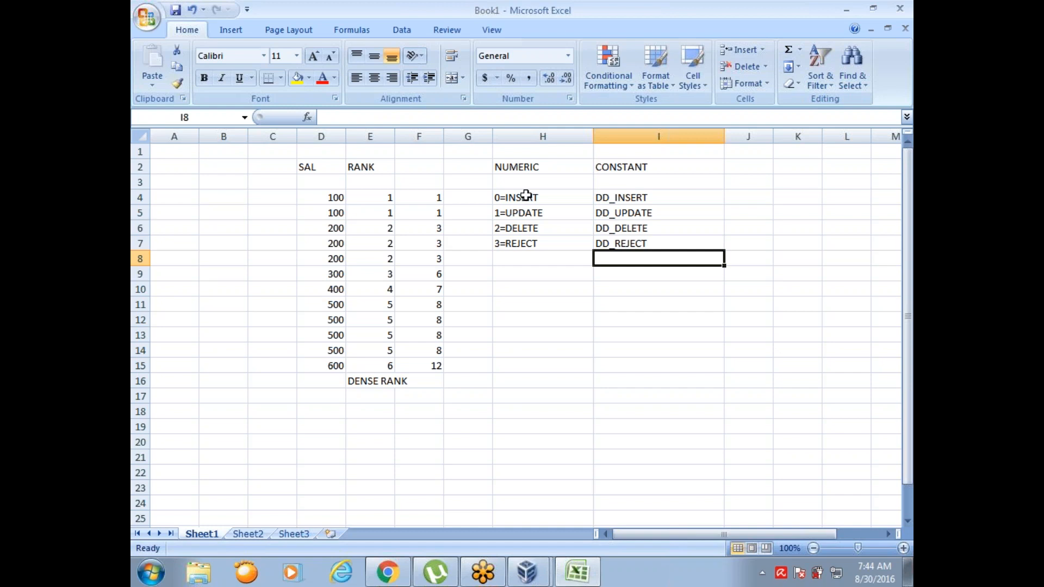
click(556, 204)
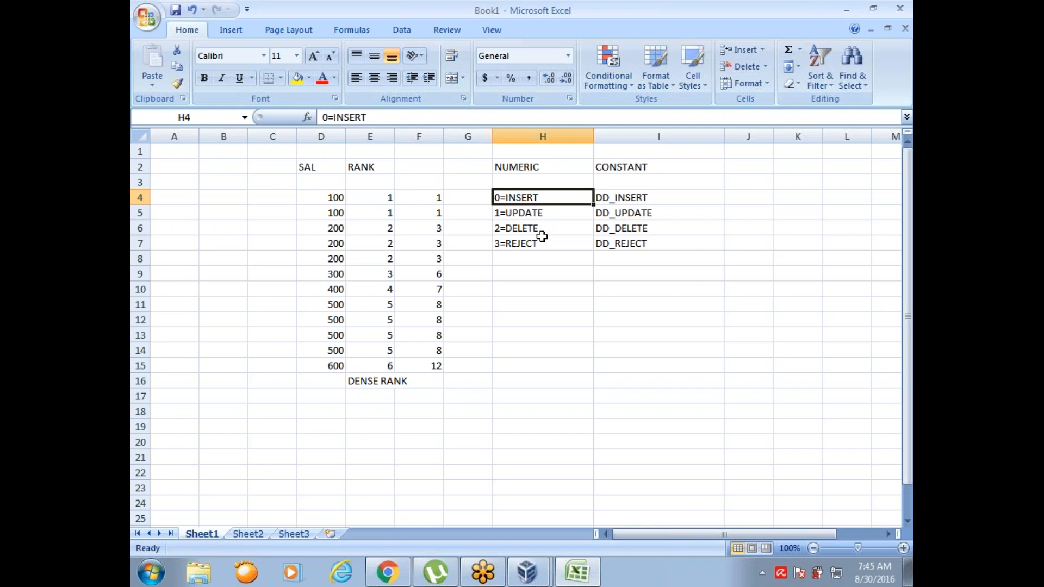
click(450, 15)
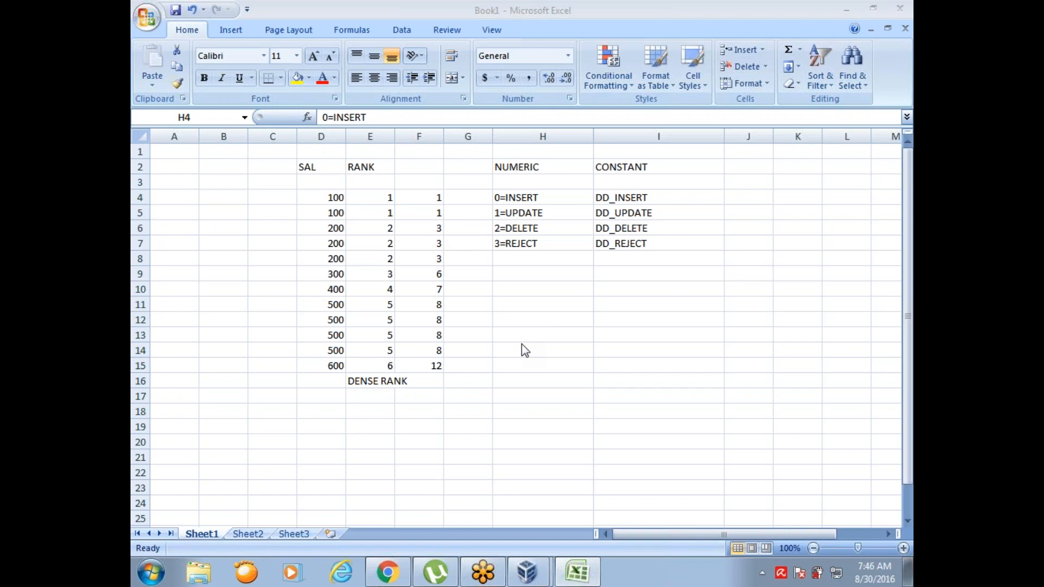
click(522, 197)
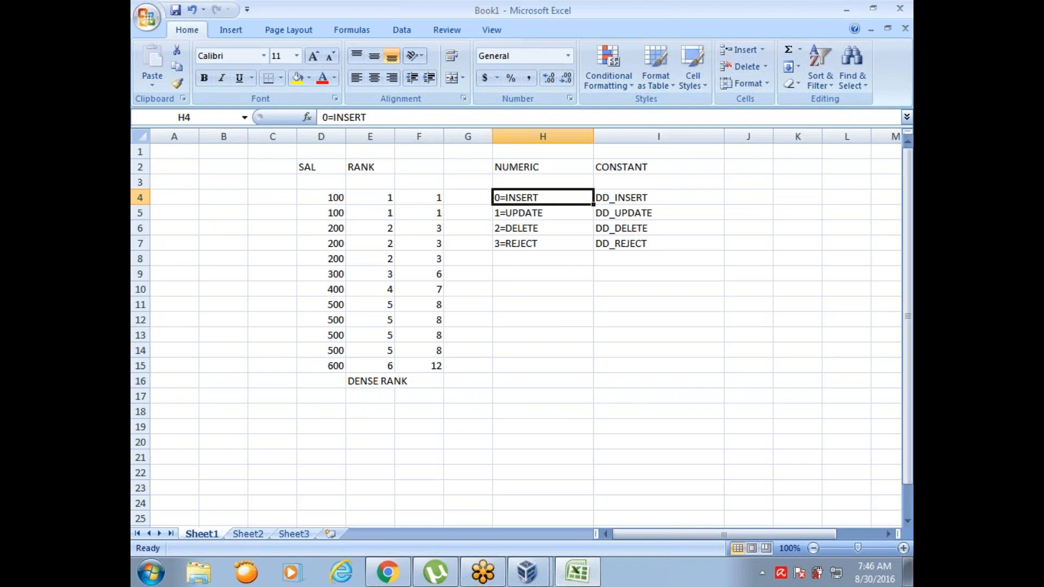
Step: Switch to Informatica PowerCenter Designer in the virtual machine and close the m_aggr mapping
click(529, 572)
click(526, 537)
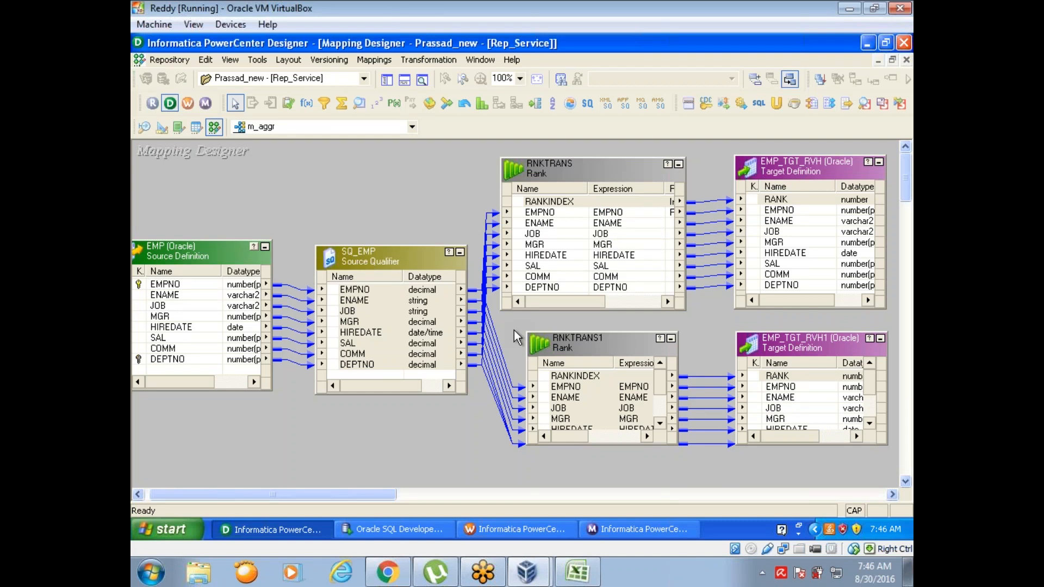
click(374, 60)
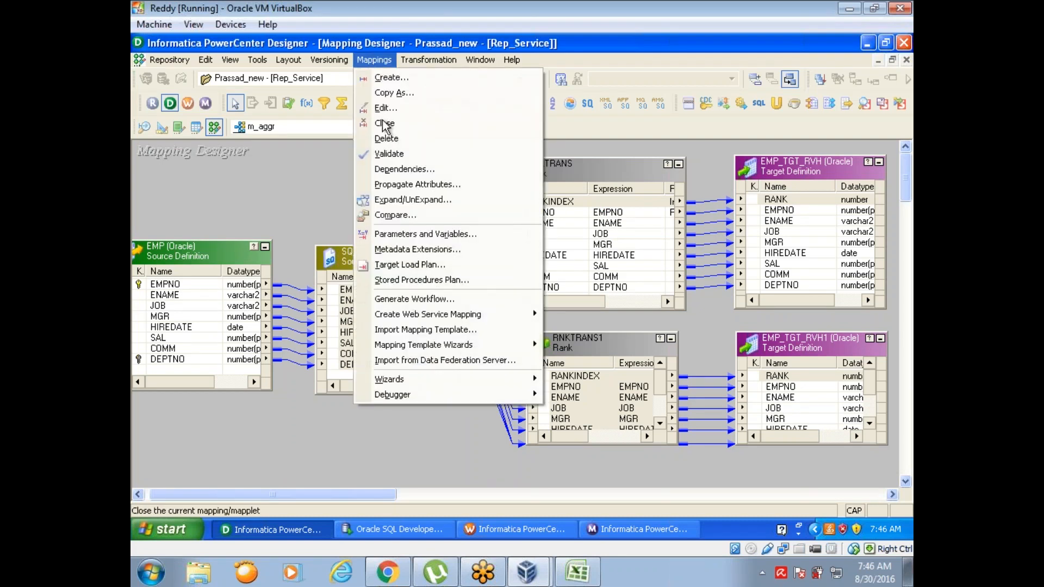
click(386, 124)
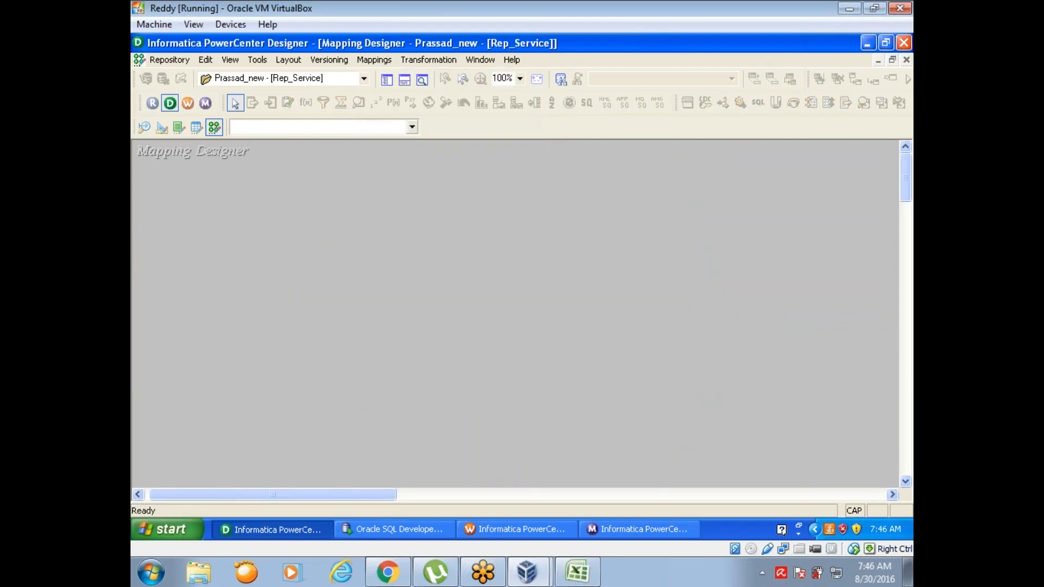
Step: Add the EMP source from scott to the empty Mapping Designer workspace, creating a new mapping named M_UPD_1
click(389, 79)
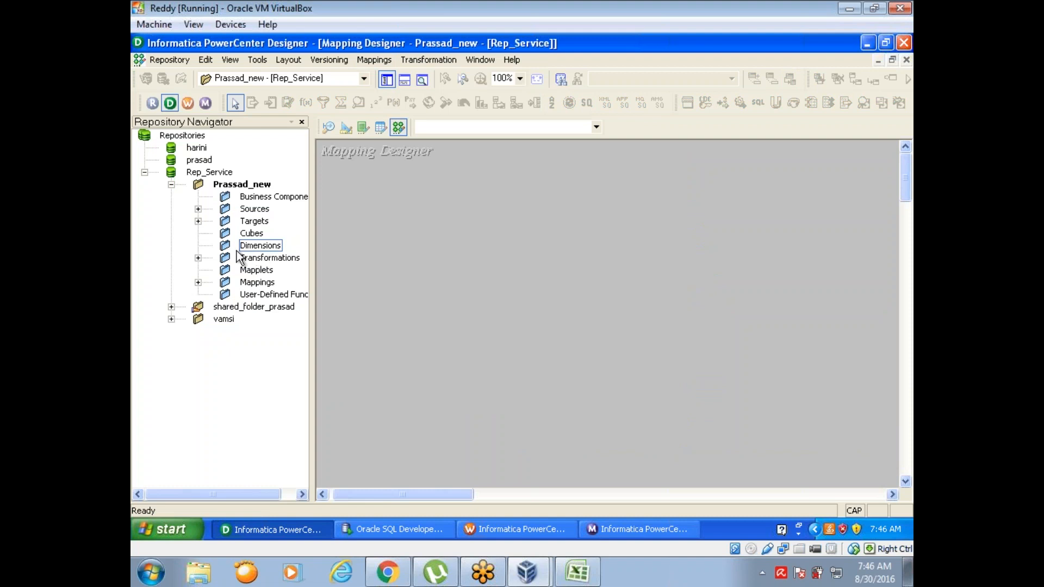
click(198, 209)
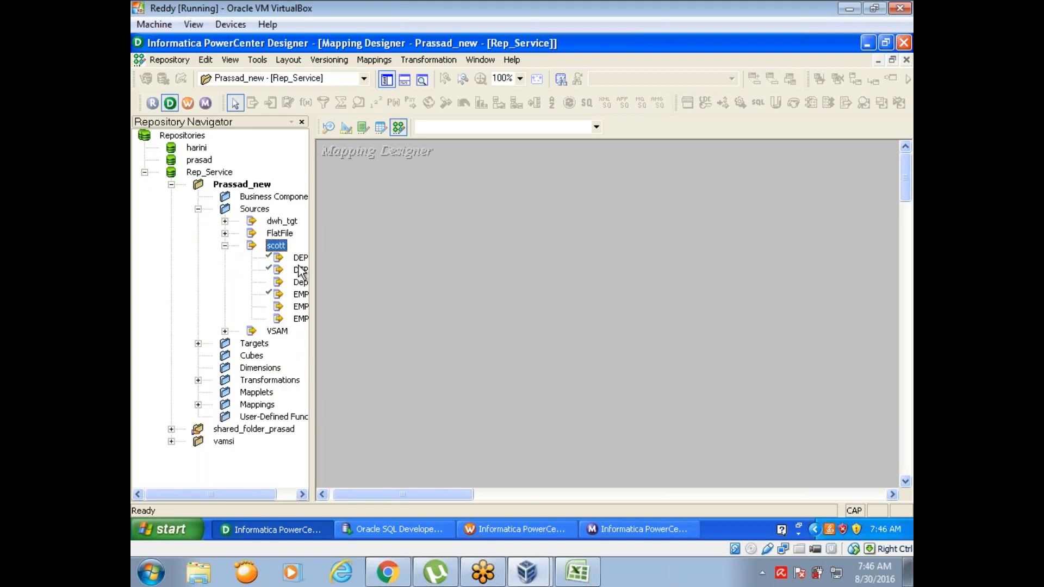
drag(304, 295, 478, 228)
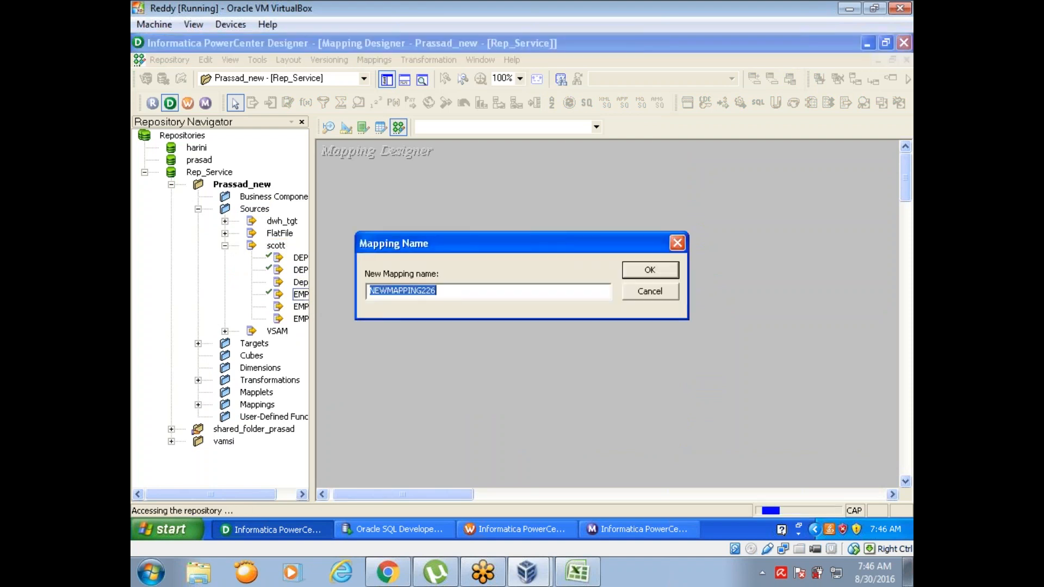
text(M_UPD)
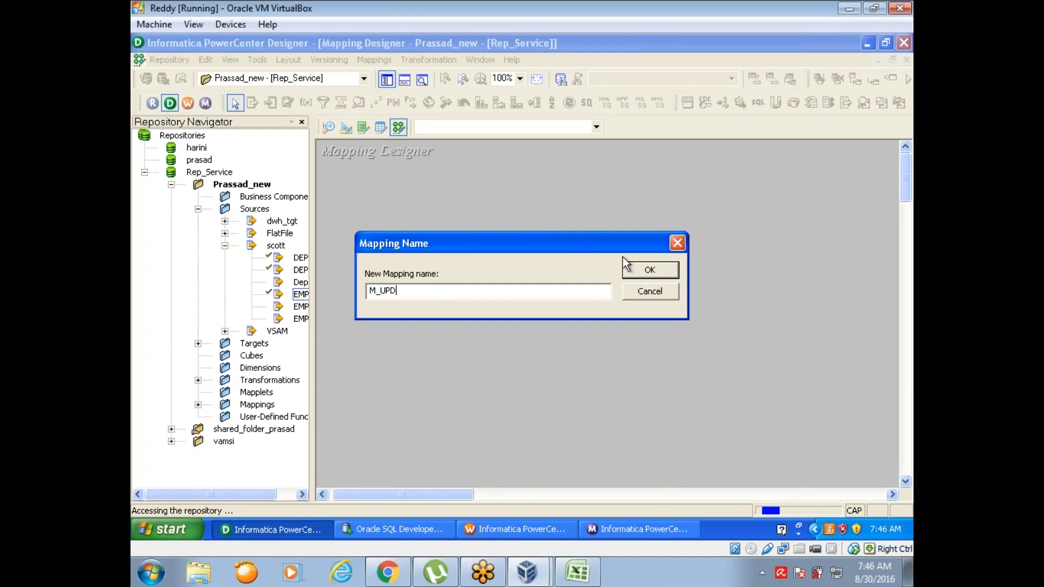
click(632, 270)
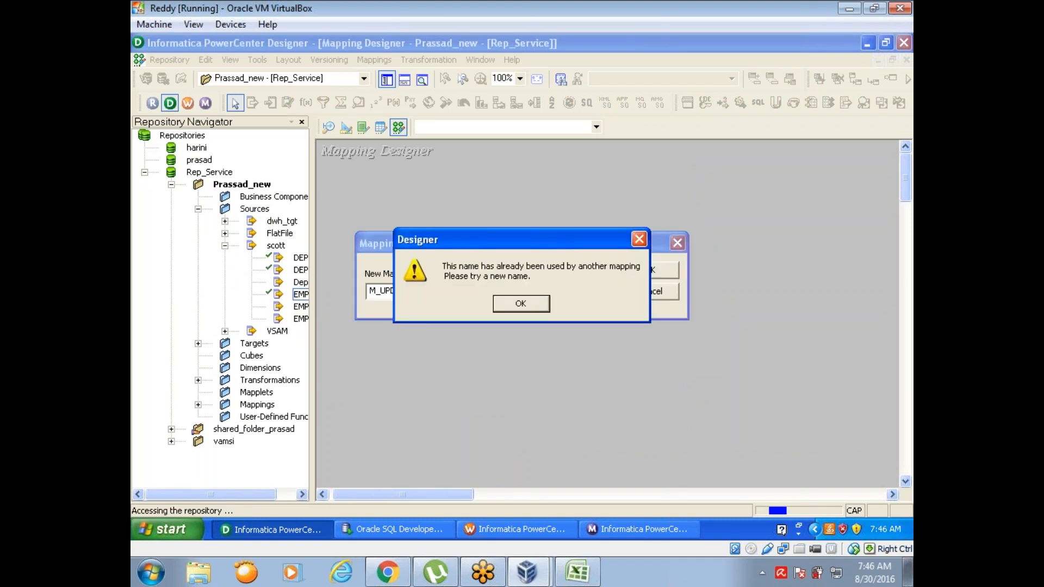
click(527, 305)
text(_1)
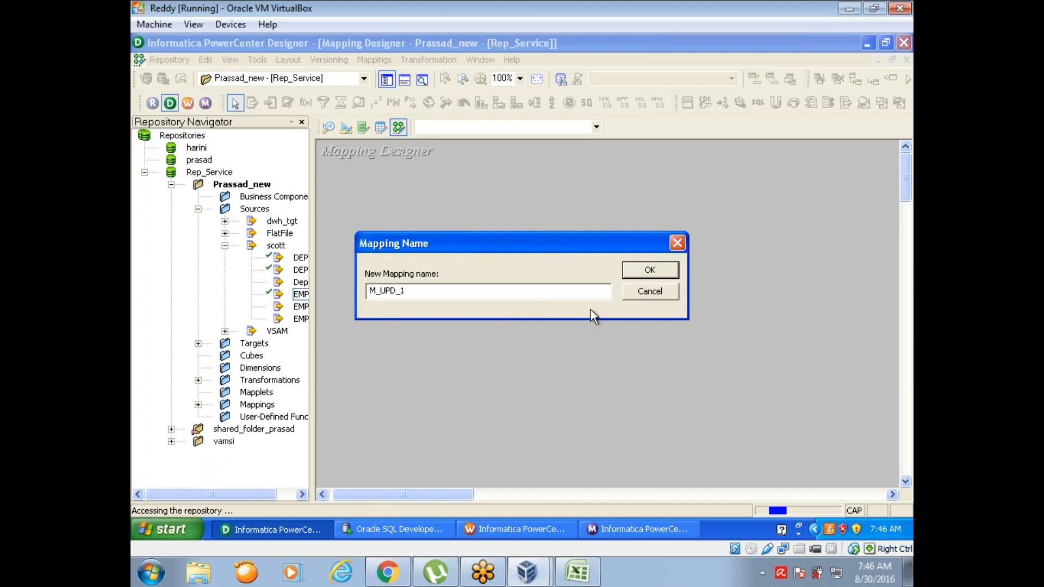
click(649, 270)
Step: Arrange the EMP source and SQ_EMP source qualifier side by side and enlarge both to show all their ports
drag(550, 283, 651, 228)
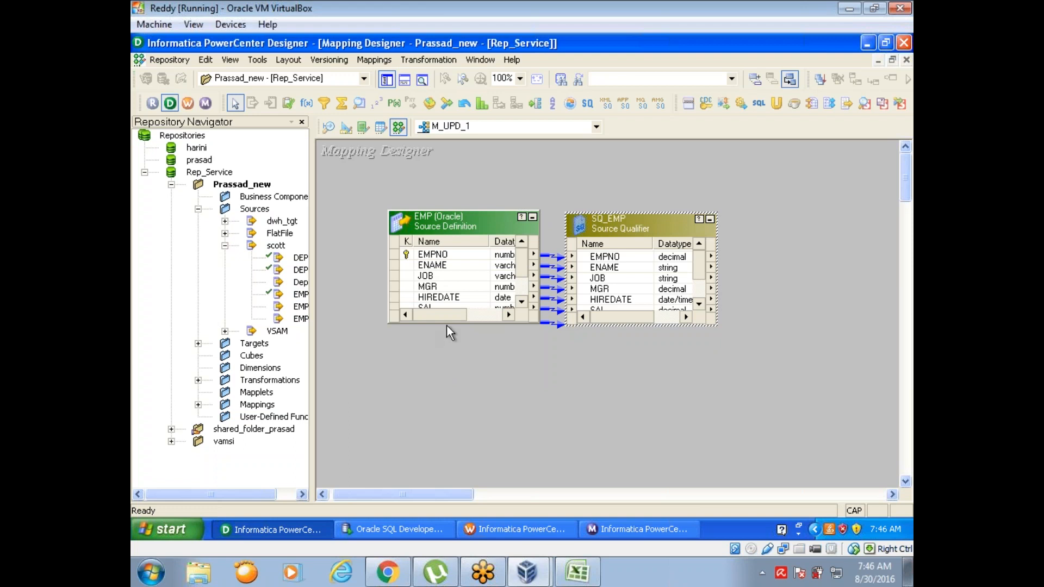
drag(446, 325, 450, 373)
drag(468, 216, 397, 222)
drag(635, 223, 597, 226)
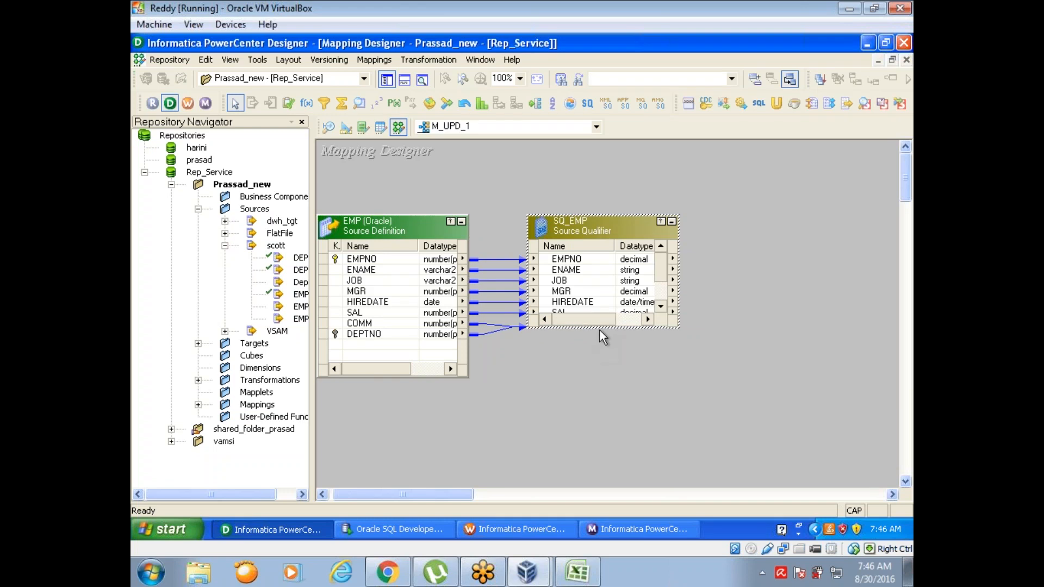
drag(599, 328, 597, 382)
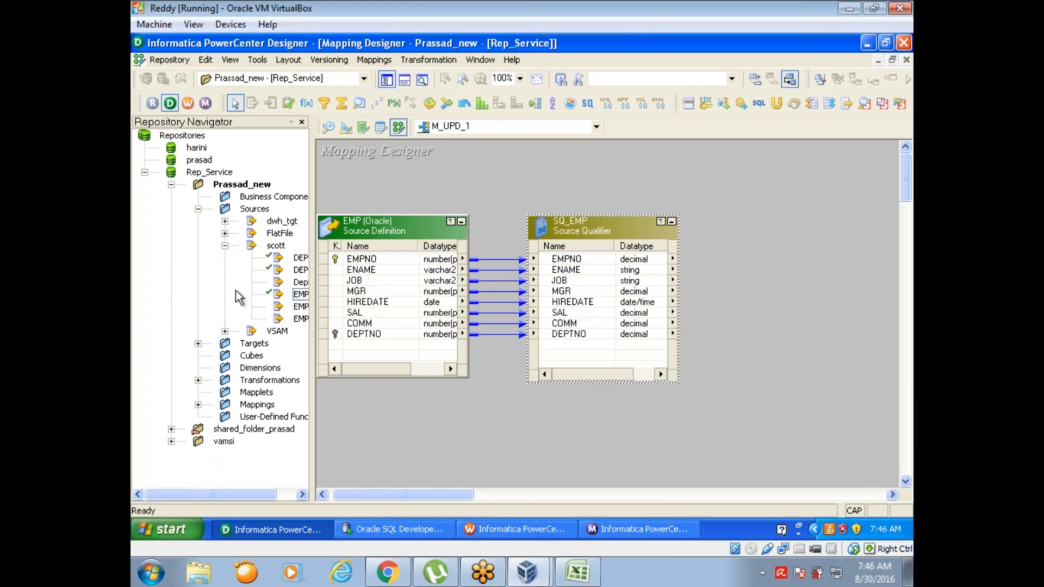
Step: Add the EMP_TGT target to the mapping, enlarge it to show all columns, and place it well clear of SQ_EMP
click(224, 245)
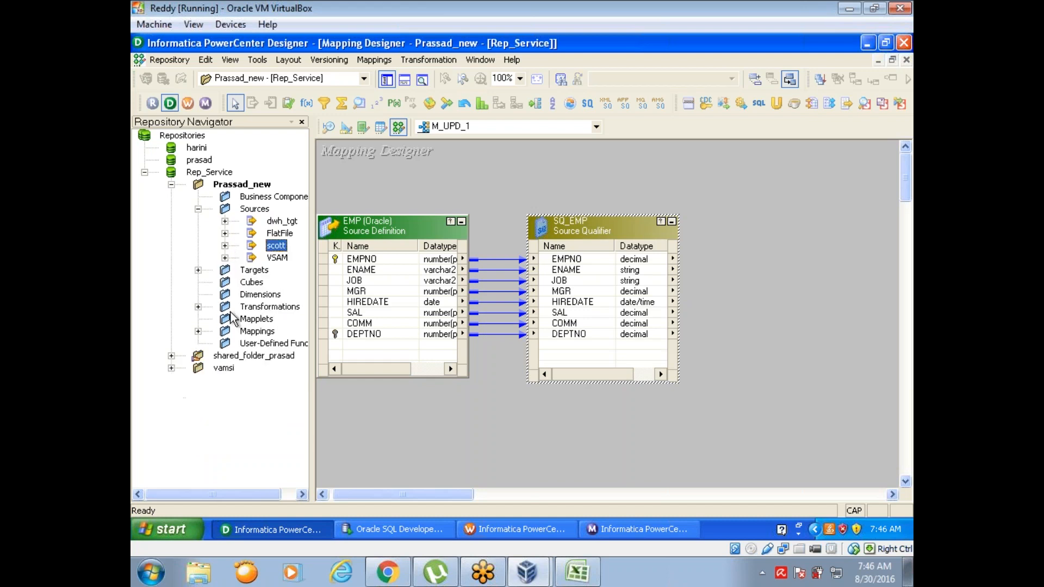
click(198, 269)
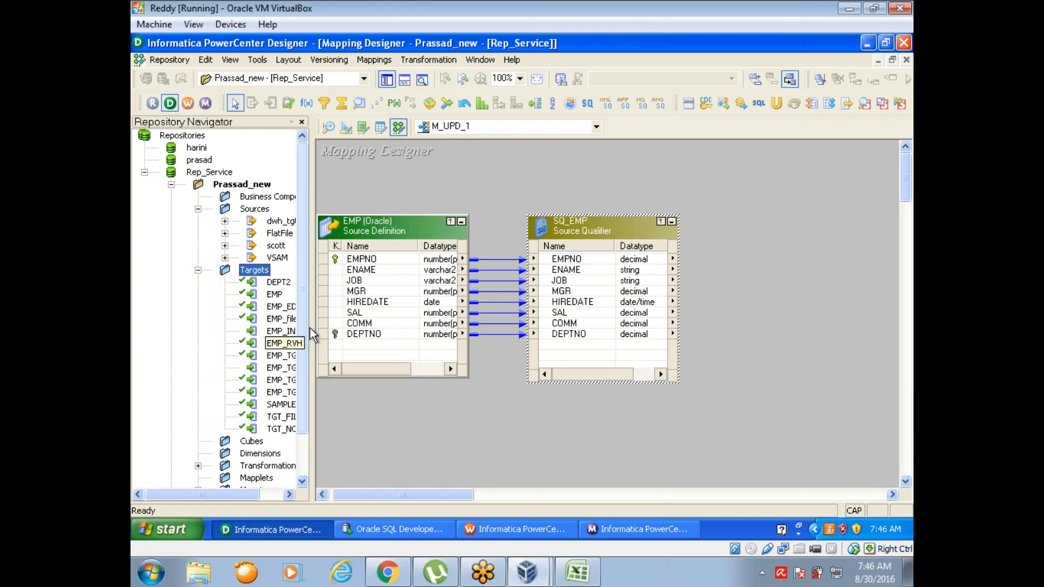
drag(311, 319, 342, 319)
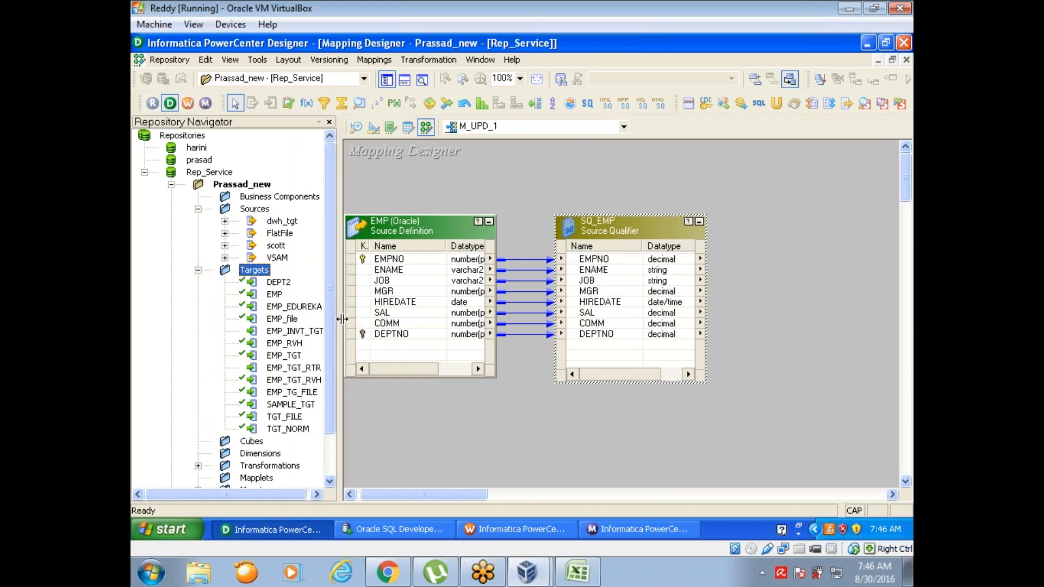
drag(284, 356, 818, 224)
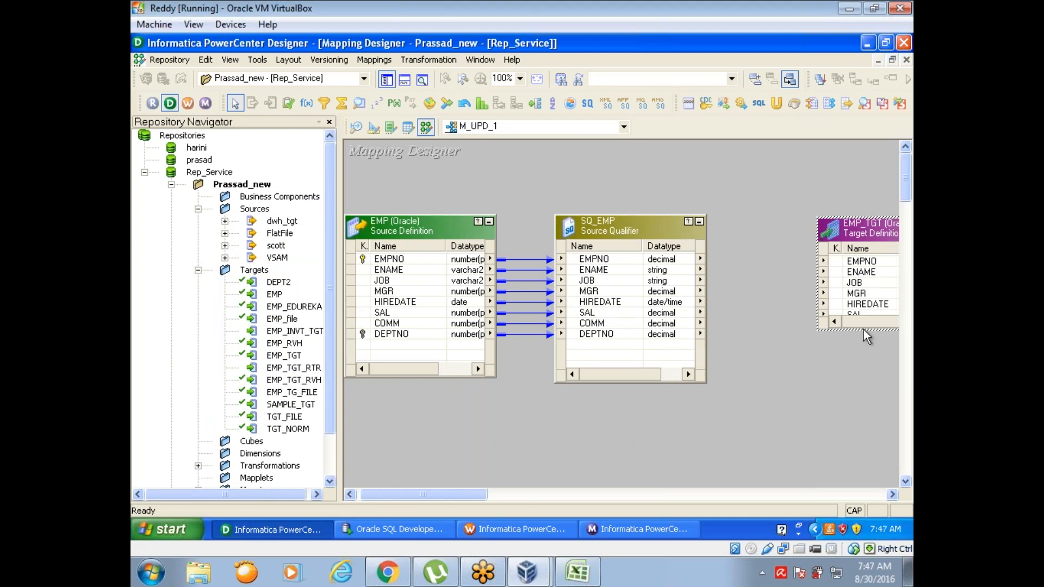
drag(864, 330, 871, 390)
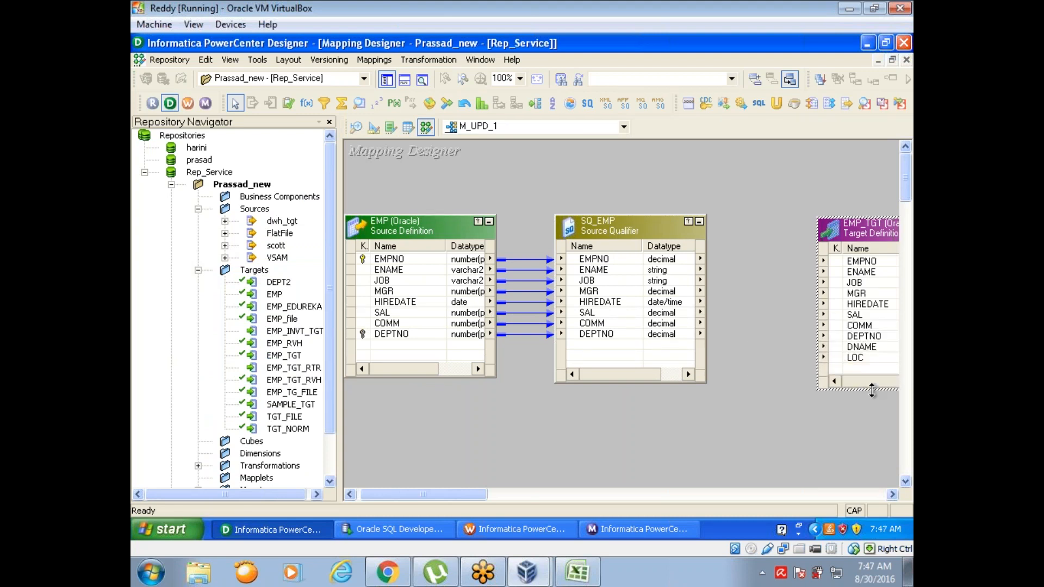
click(386, 80)
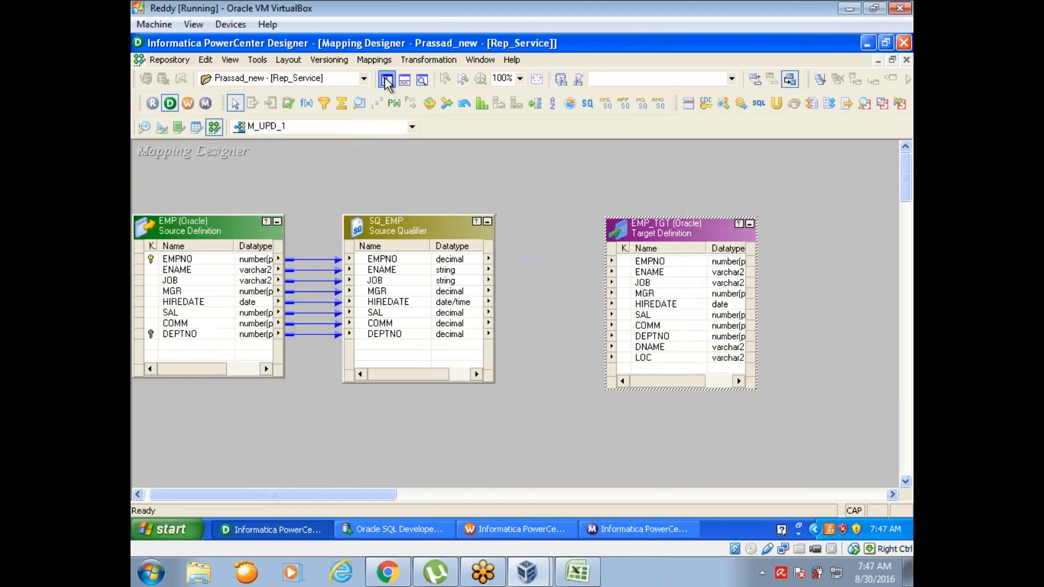
drag(677, 227, 816, 207)
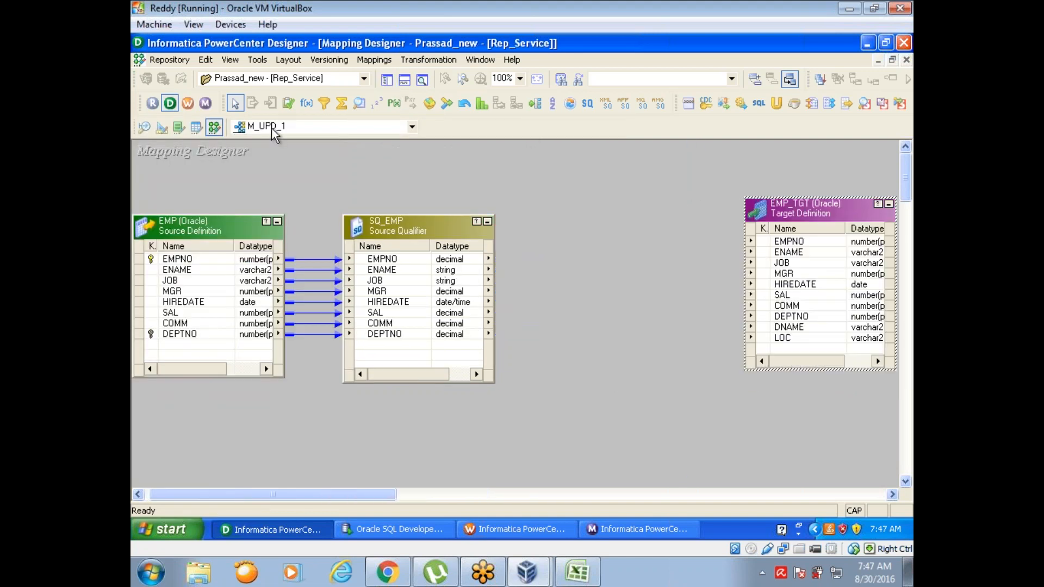
Step: Insert an Update Strategy transformation between SQ_EMP and EMP_TGT and link all SQ_EMP ports into it
click(286, 102)
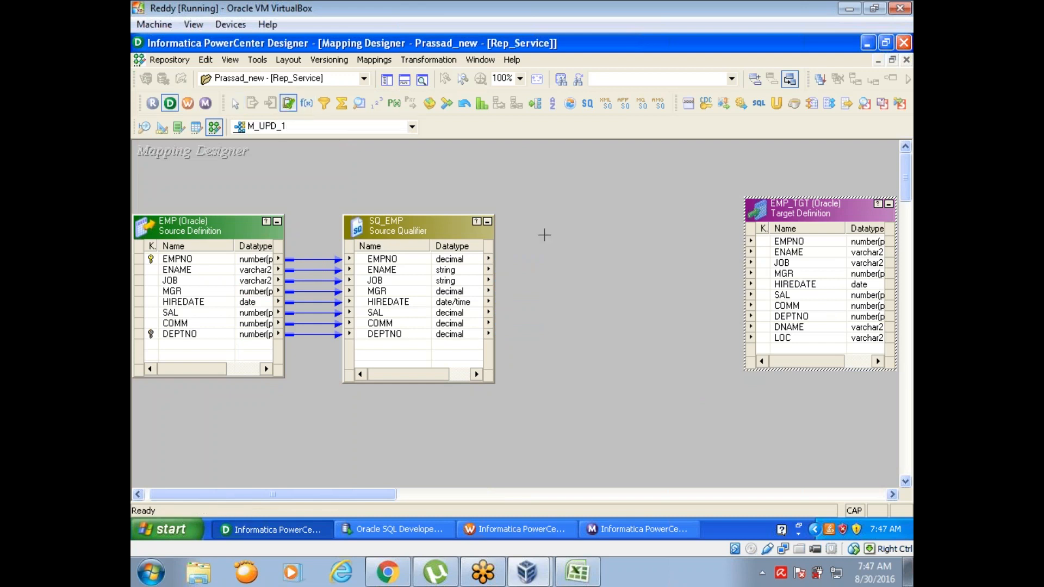
drag(557, 209, 709, 390)
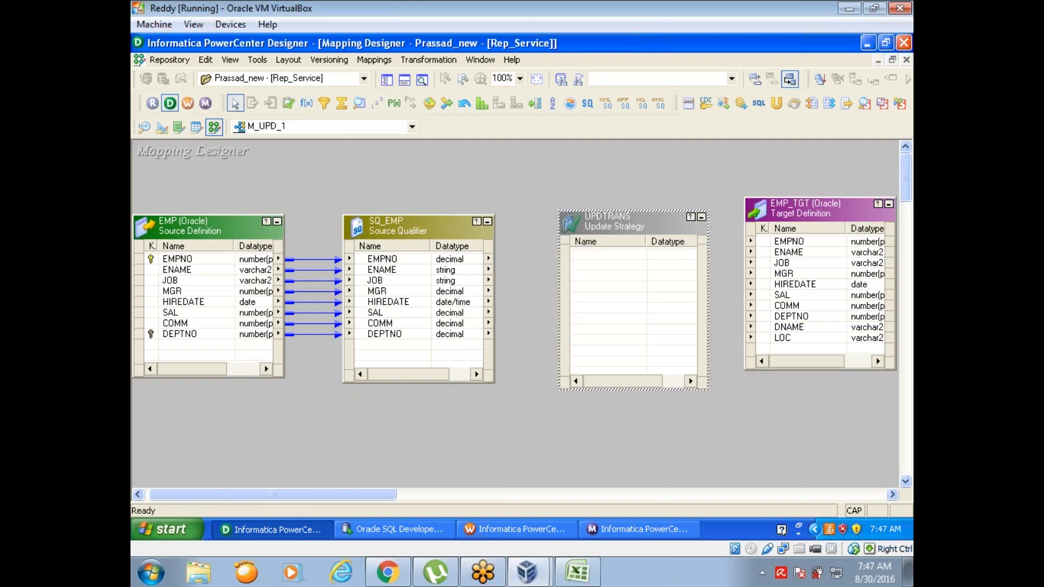
right_click(362, 256)
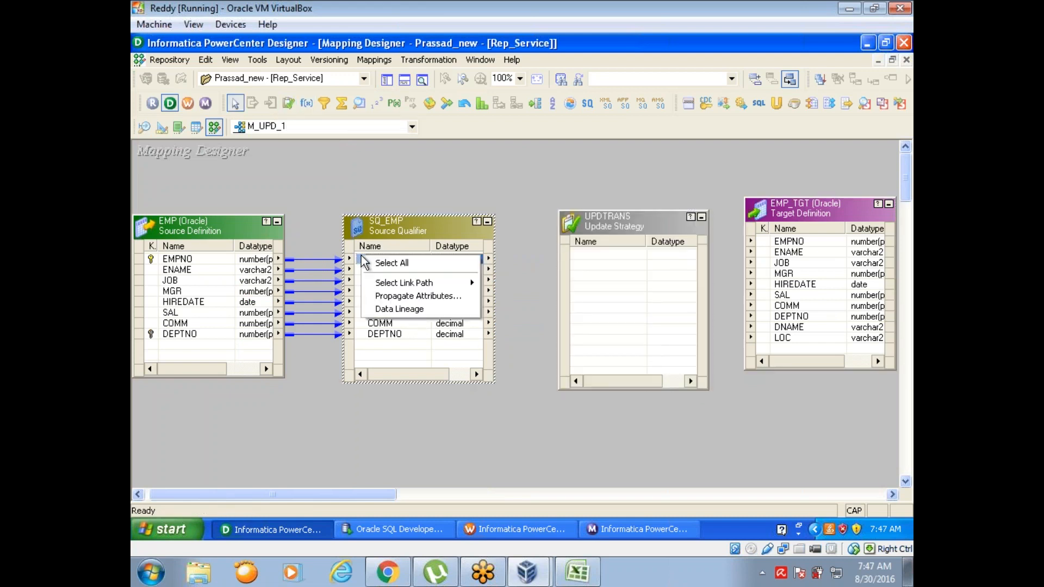
click(370, 263)
drag(369, 261, 608, 274)
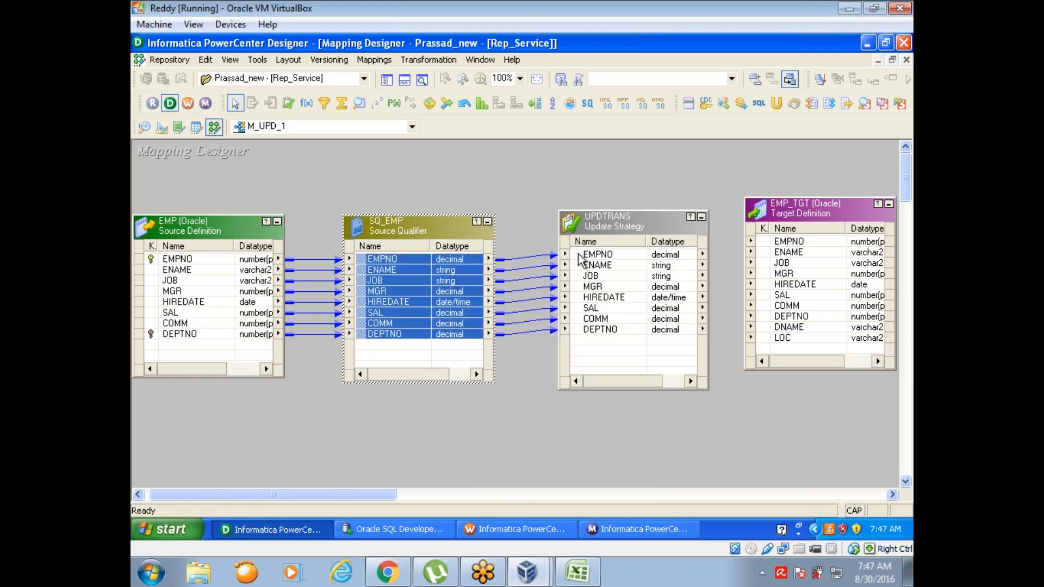
Step: Link all ports of the Update Strategy transformation to the matching columns of EMP_TGT
right_click(579, 255)
click(593, 261)
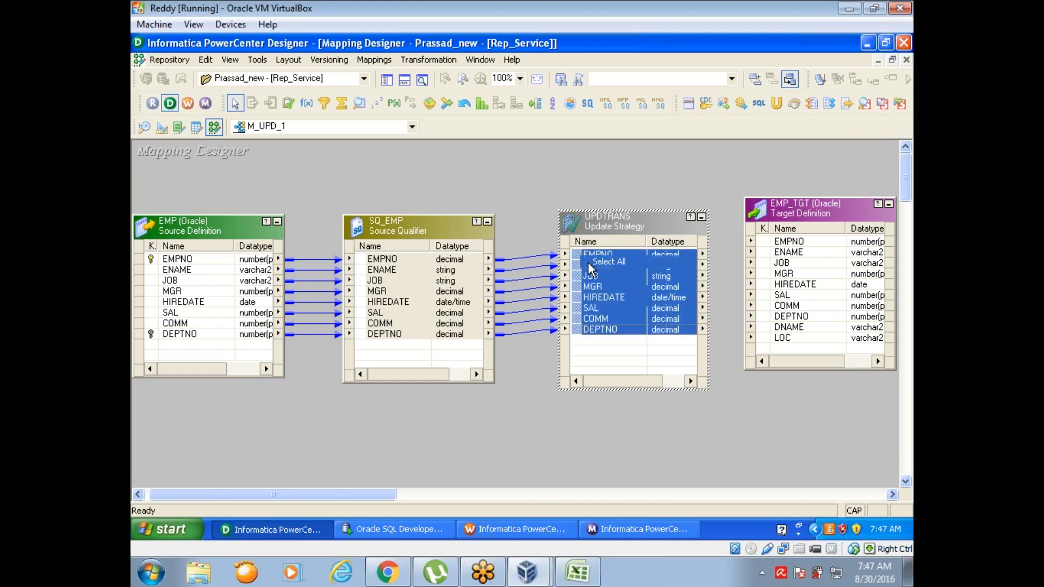
drag(577, 261, 789, 255)
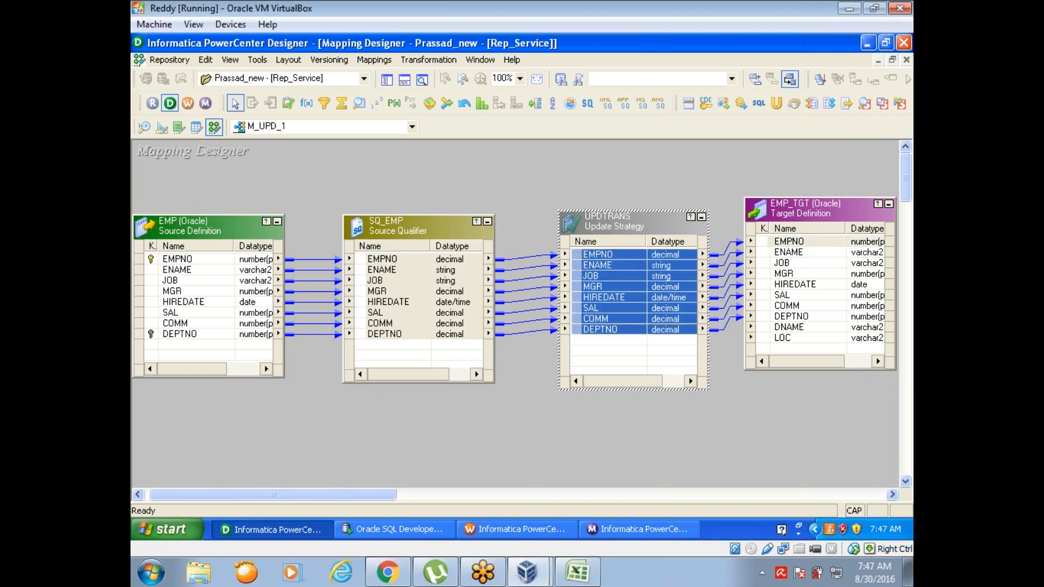
Step: Open the Update Strategy transformation for editing and examine its ports and its Update Strategy Expression property
double_click(621, 214)
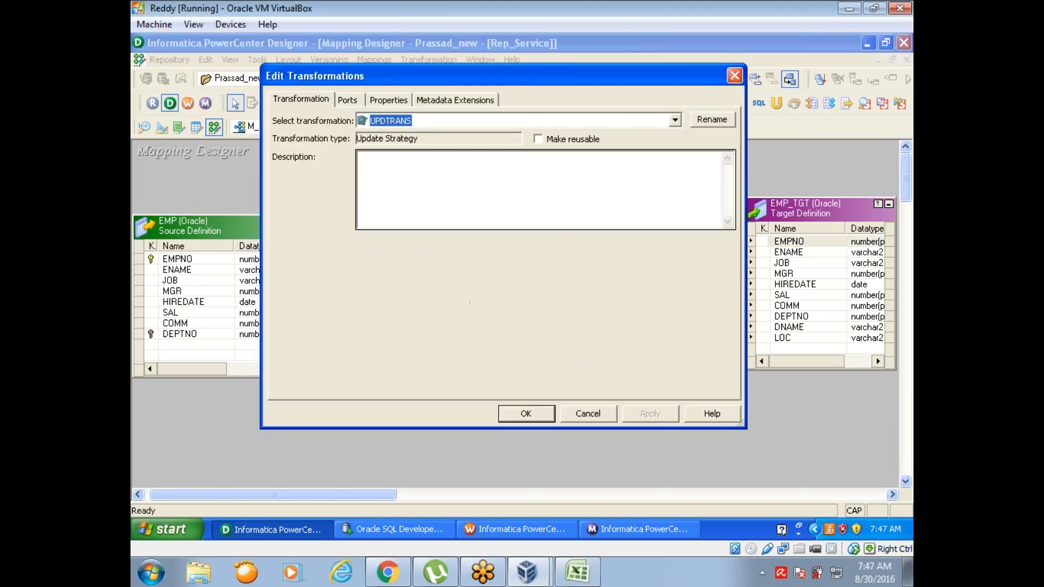
click(343, 100)
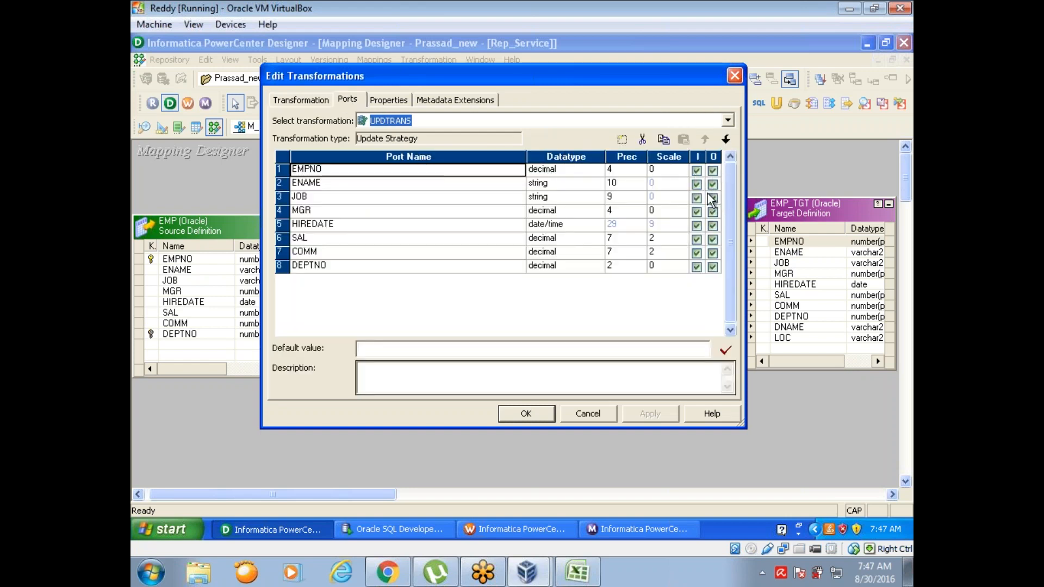
click(392, 100)
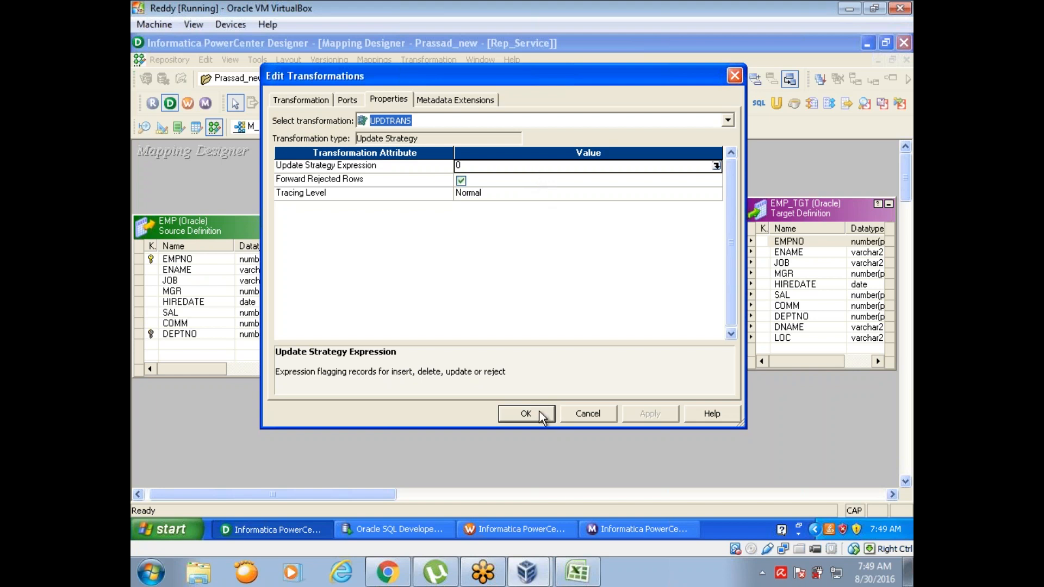
Step: Save mapping M_UPD_1, then switch to Workflow Manager and add a session for M_UPD_1 to workflow wf_m_update
click(526, 414)
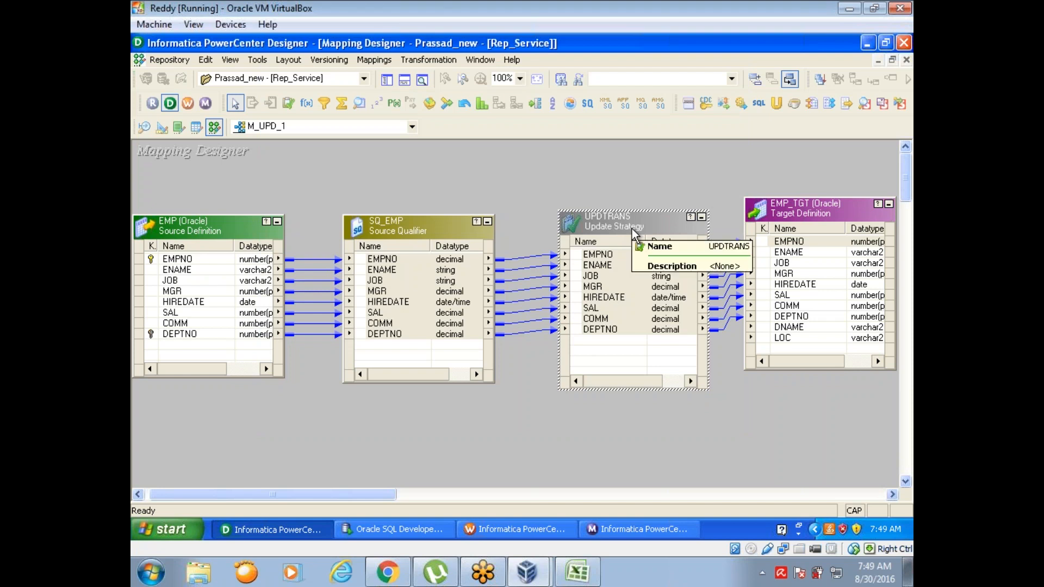
key(ctrl+s)
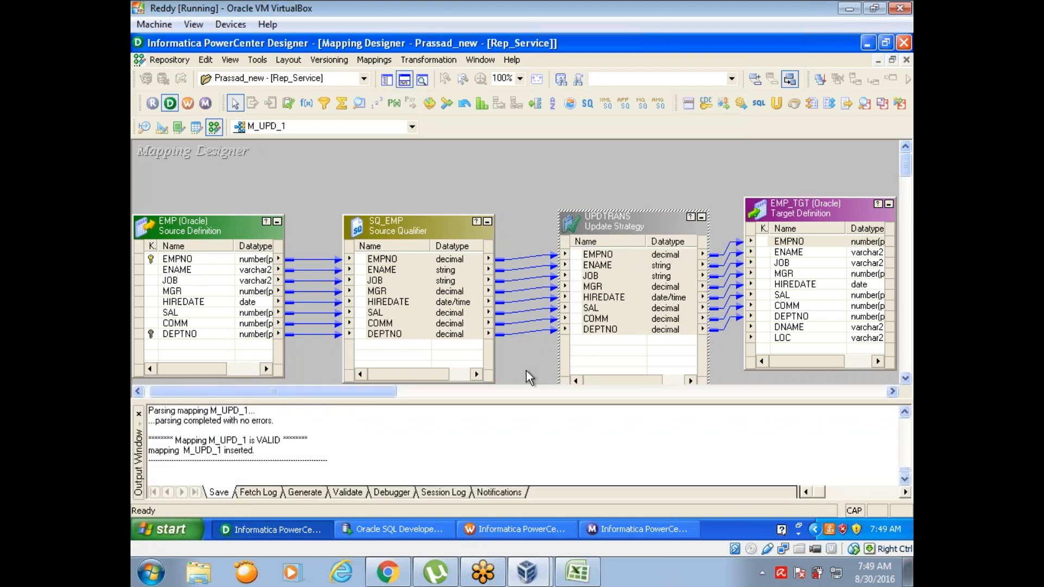
click(534, 530)
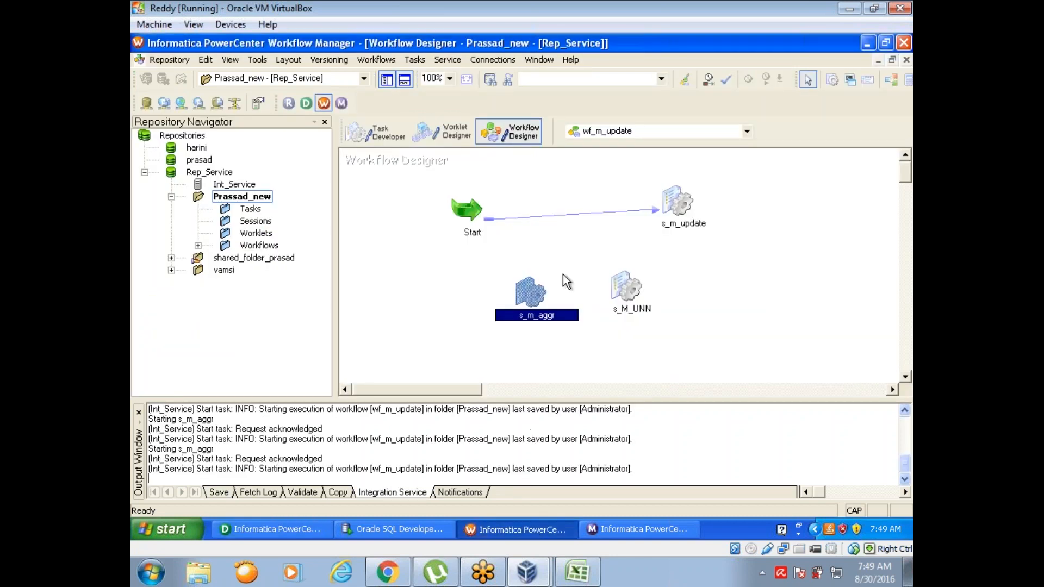
click(844, 80)
click(729, 326)
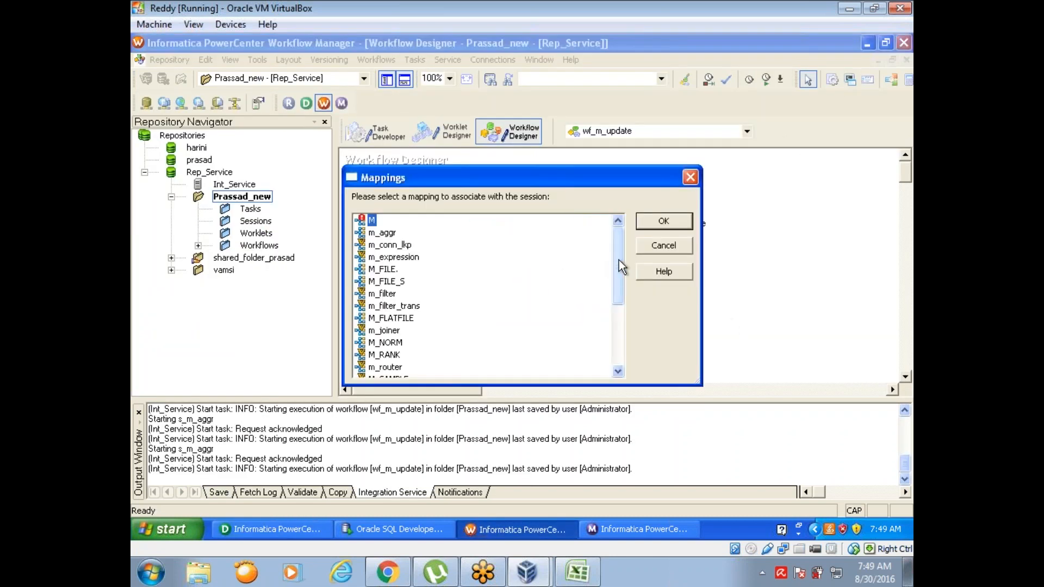
drag(617, 259, 618, 354)
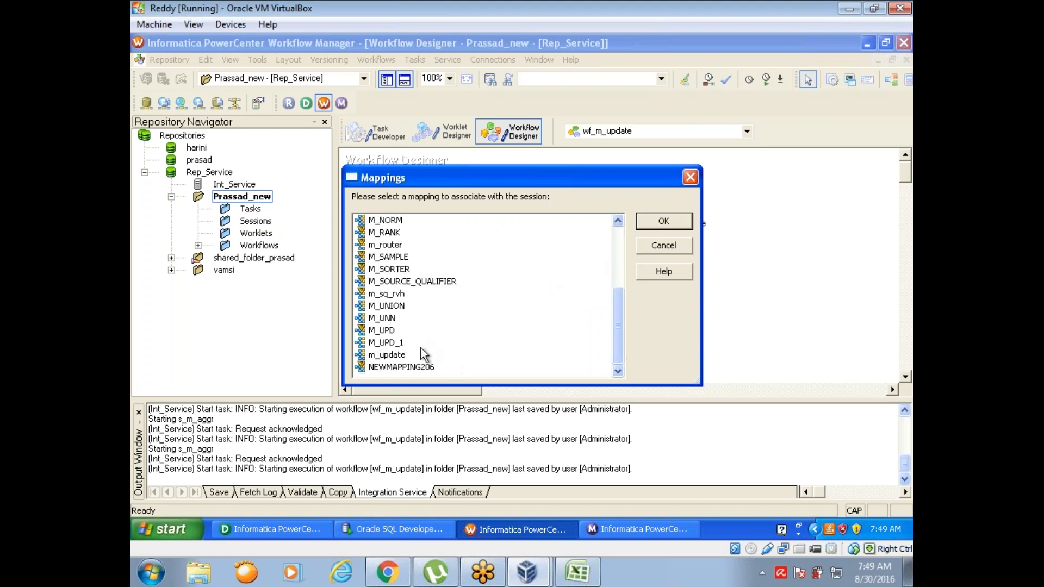
double_click(381, 343)
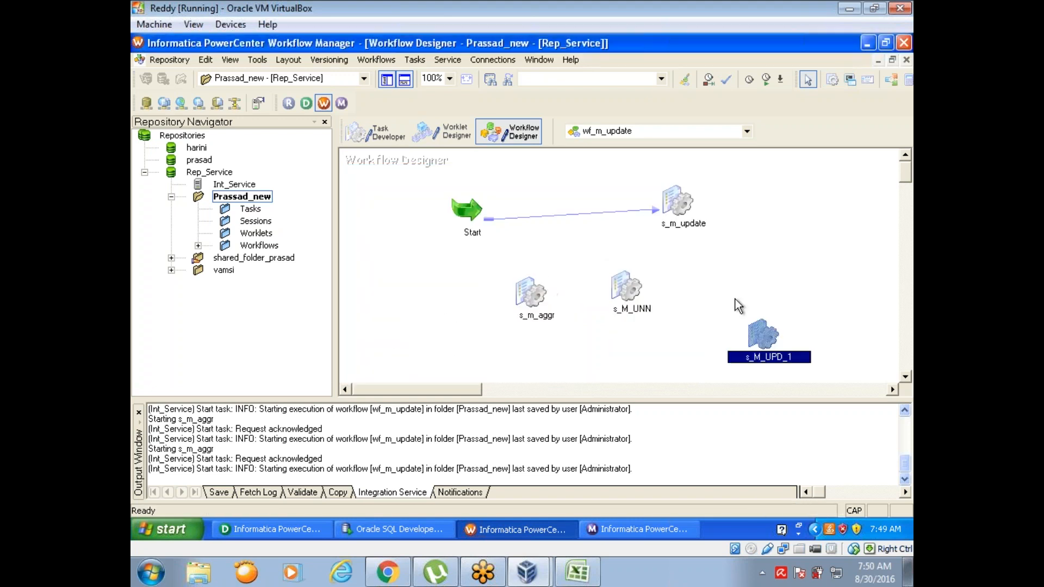
Step: Edit session s_M_UPD_1 and set the relational connection of target EMP_TGT to dwh_tgt_write
double_click(763, 331)
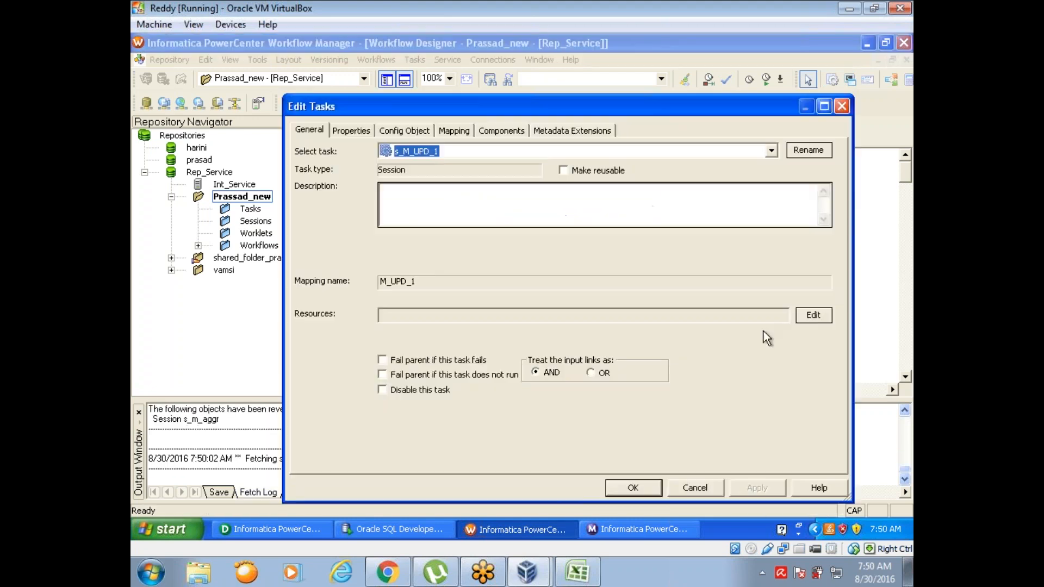
click(446, 129)
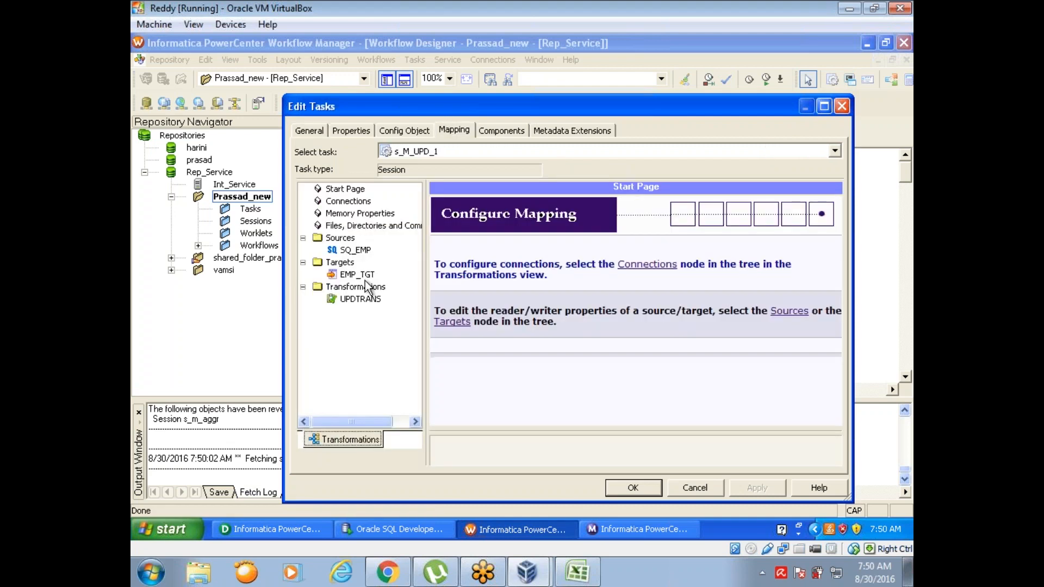
click(363, 277)
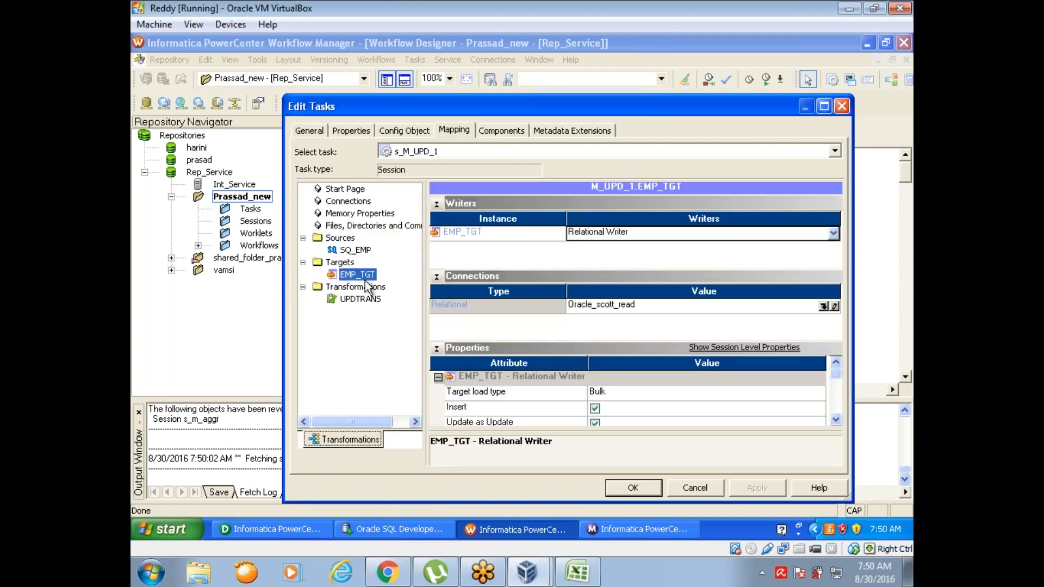
click(824, 308)
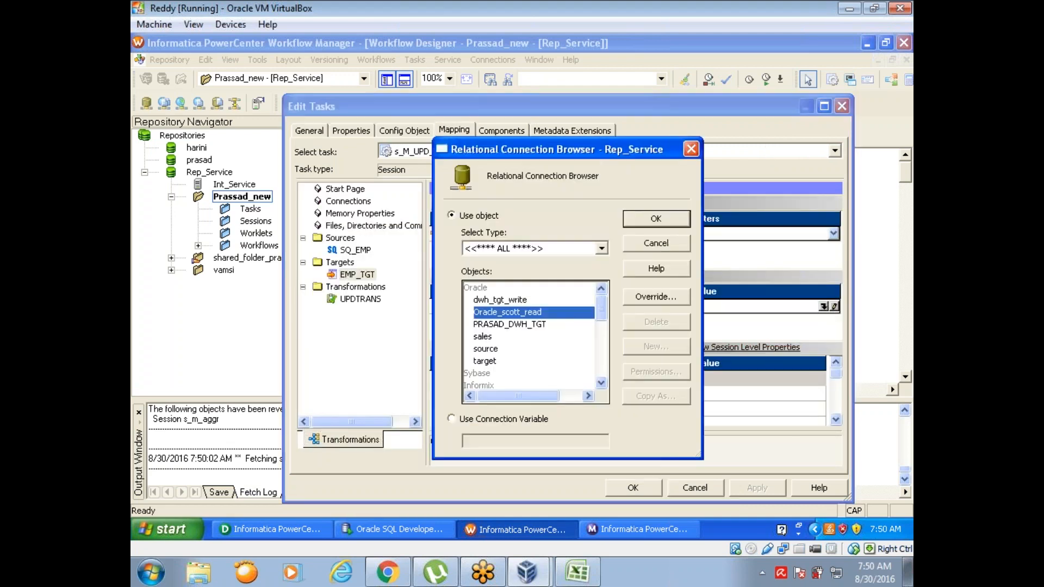
click(521, 301)
click(648, 220)
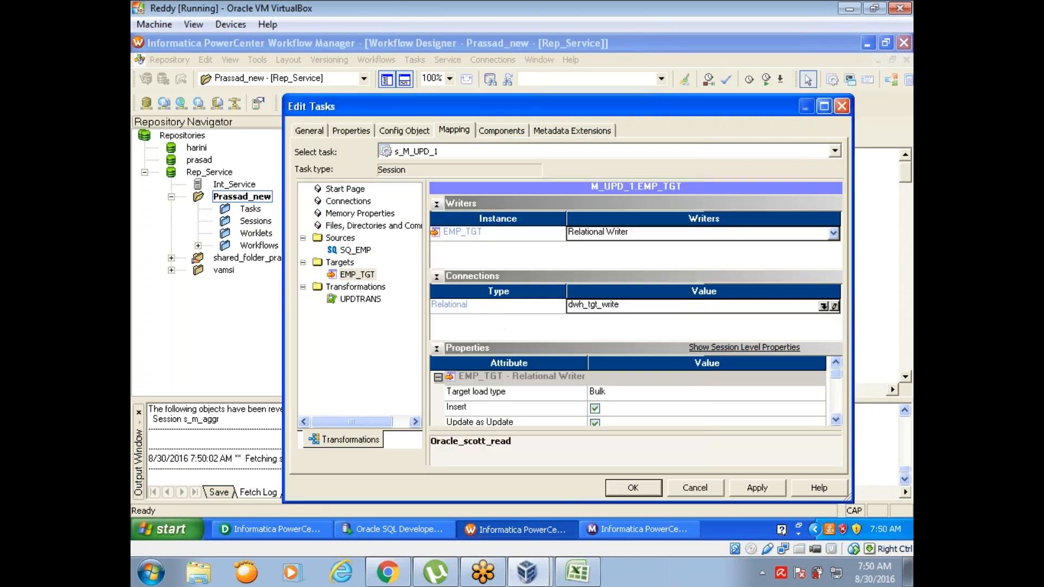
Step: Set EMP_TGT's target load type to Normal, enable its Truncate target table option, and apply the session changes
click(617, 396)
click(617, 396)
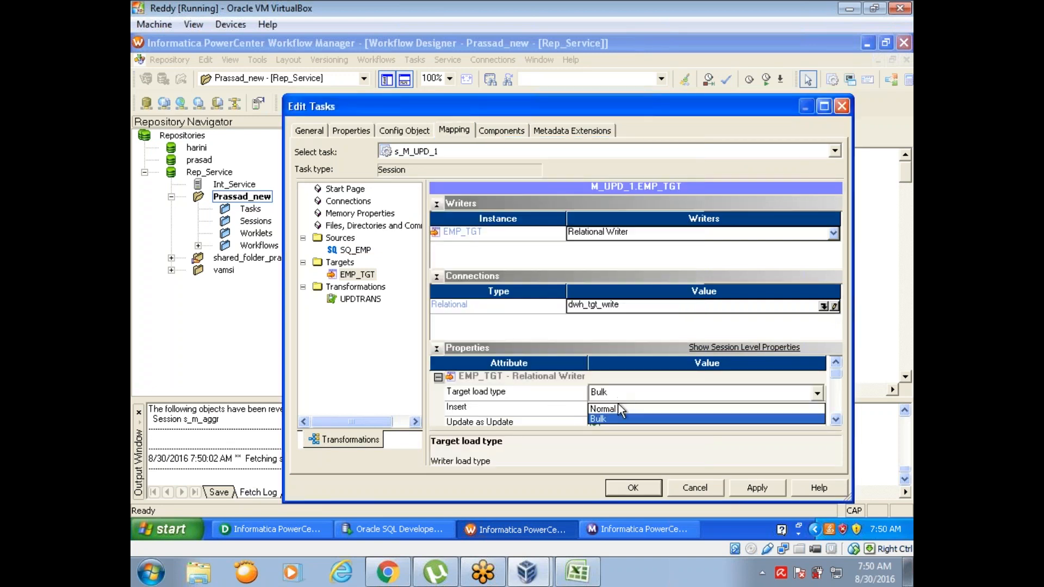
click(618, 409)
click(836, 420)
click(836, 420)
click(835, 420)
click(835, 420)
click(836, 420)
click(836, 422)
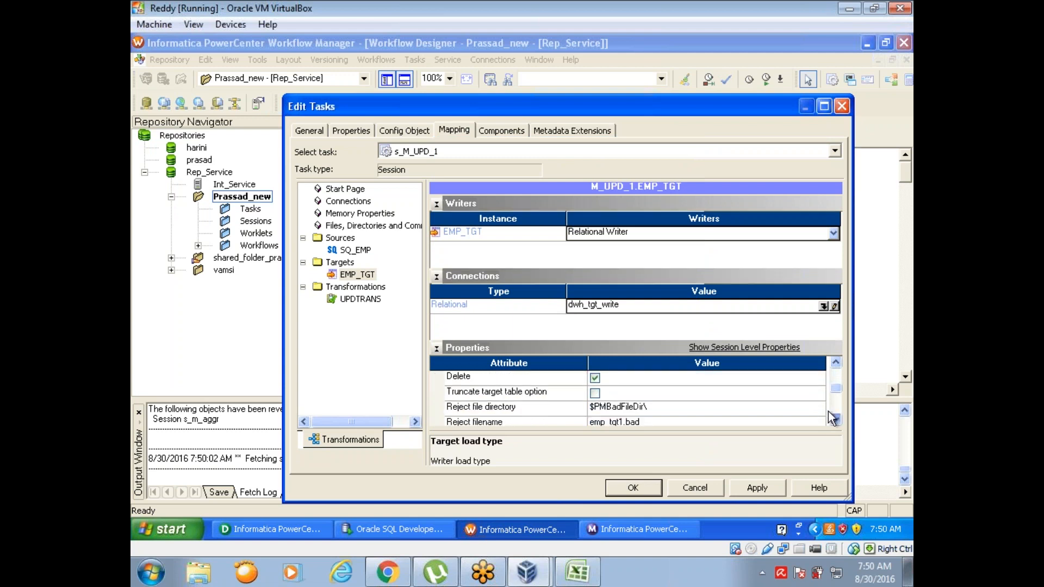
click(595, 393)
click(756, 492)
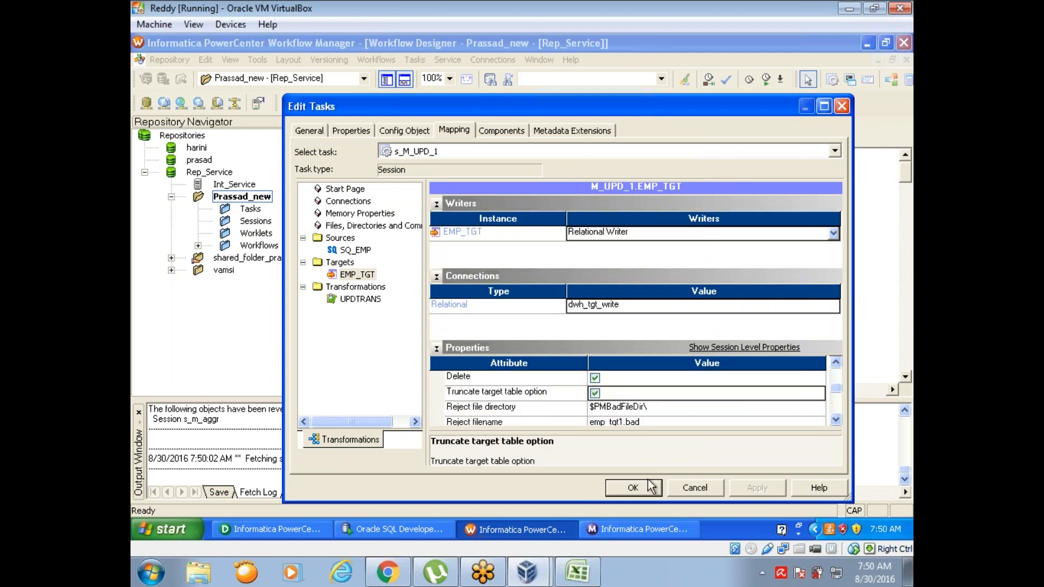
click(634, 488)
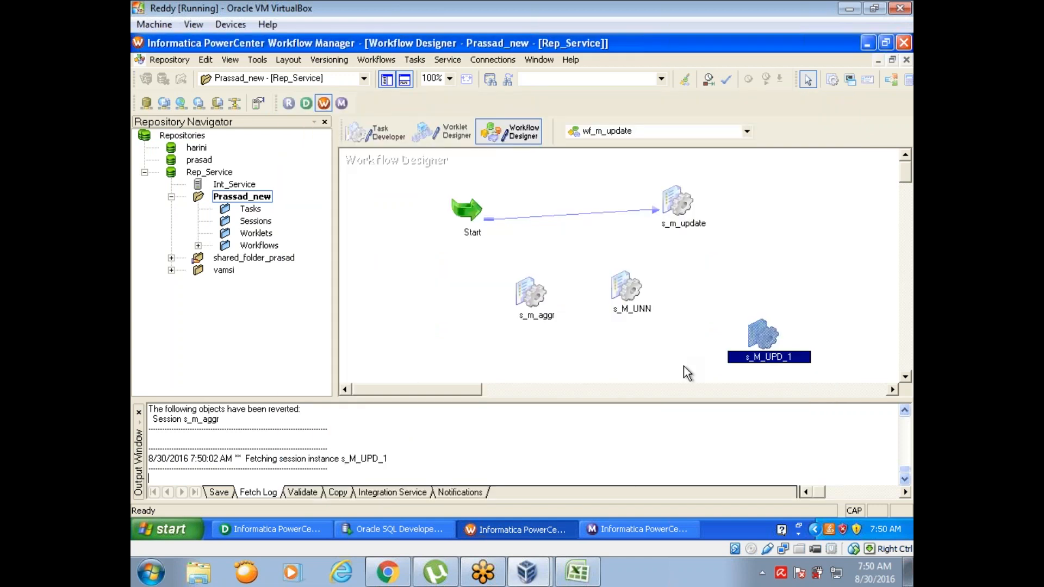
Step: Save workflow wf_m_update and start the s_M_UPD_1 session task
key(ctrl+s)
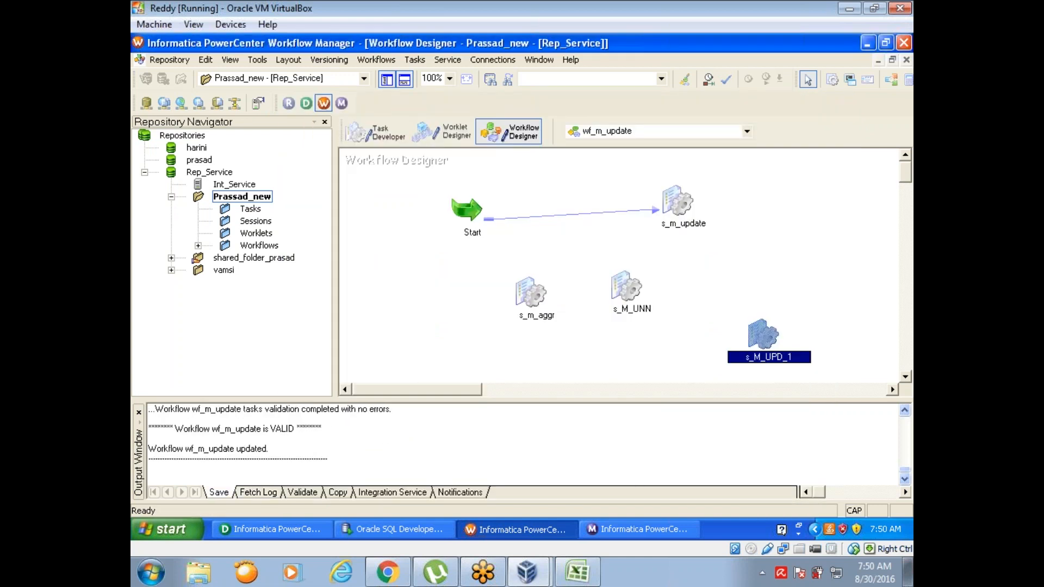
right_click(760, 336)
click(706, 429)
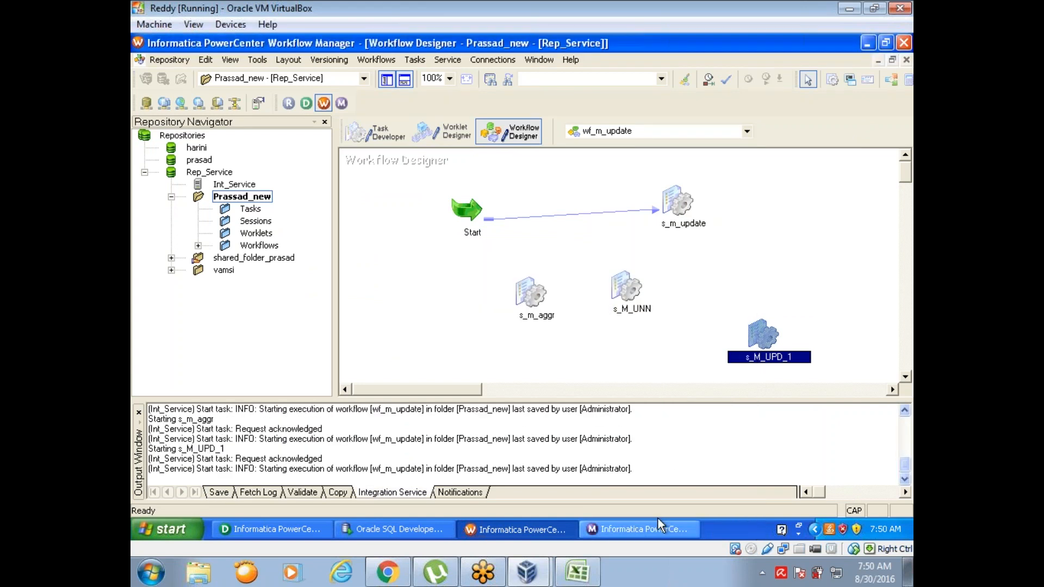
Step: Switch to Workflow Monitor and examine the source and target success rows of the s_M_UPD_1 run
click(660, 530)
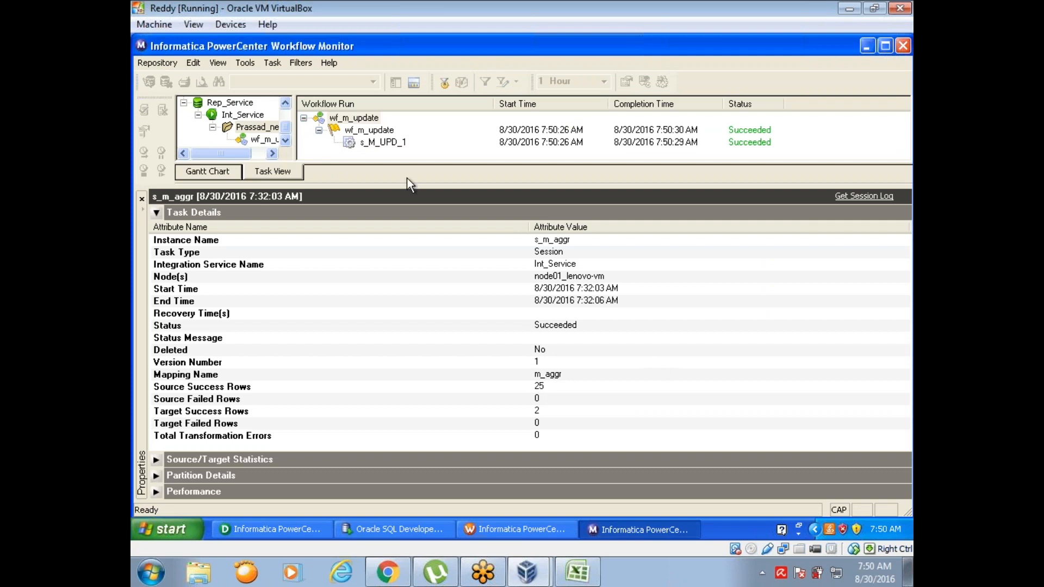
click(390, 143)
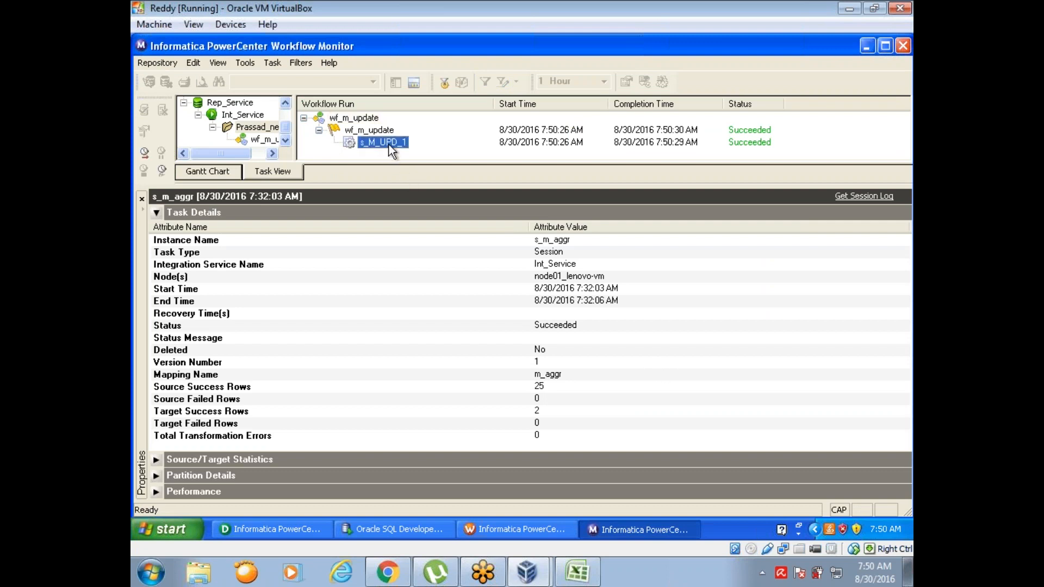
click(525, 385)
click(526, 408)
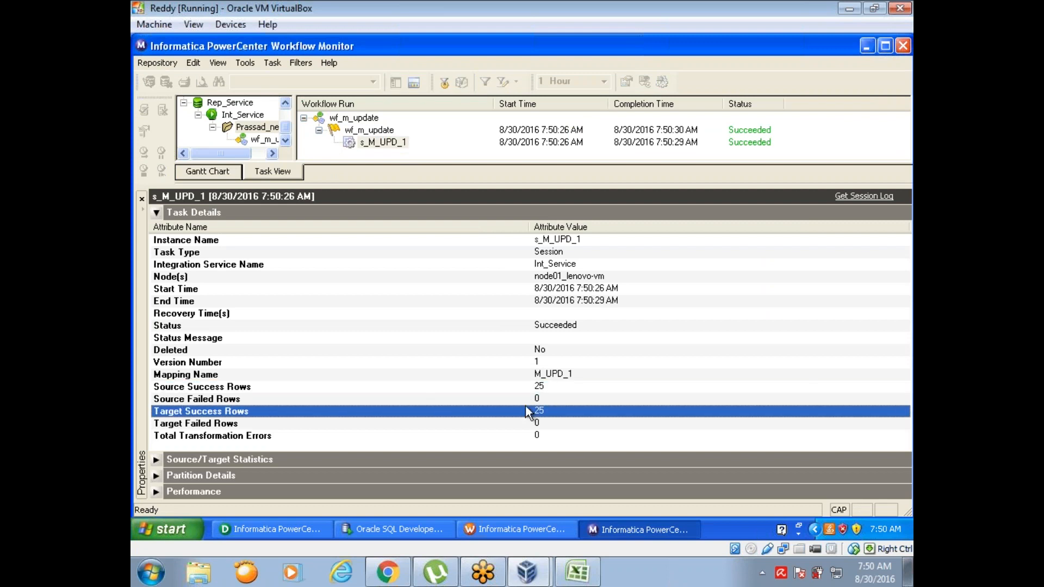
click(525, 380)
click(524, 387)
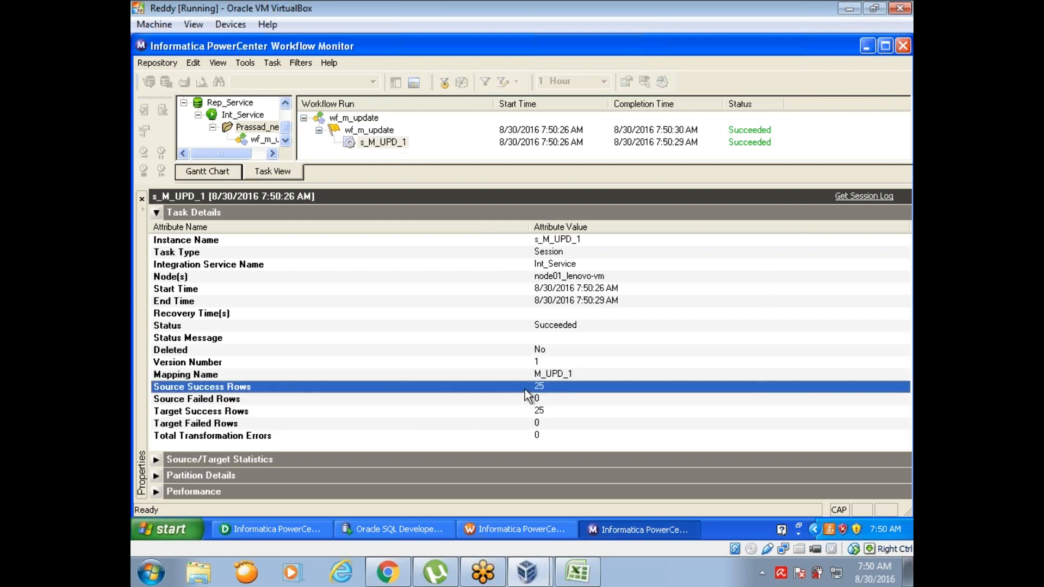
Step: Switch to SQL Developer, query the target with SELECT * FROM EMP_TGT, and review the returned rows
click(410, 530)
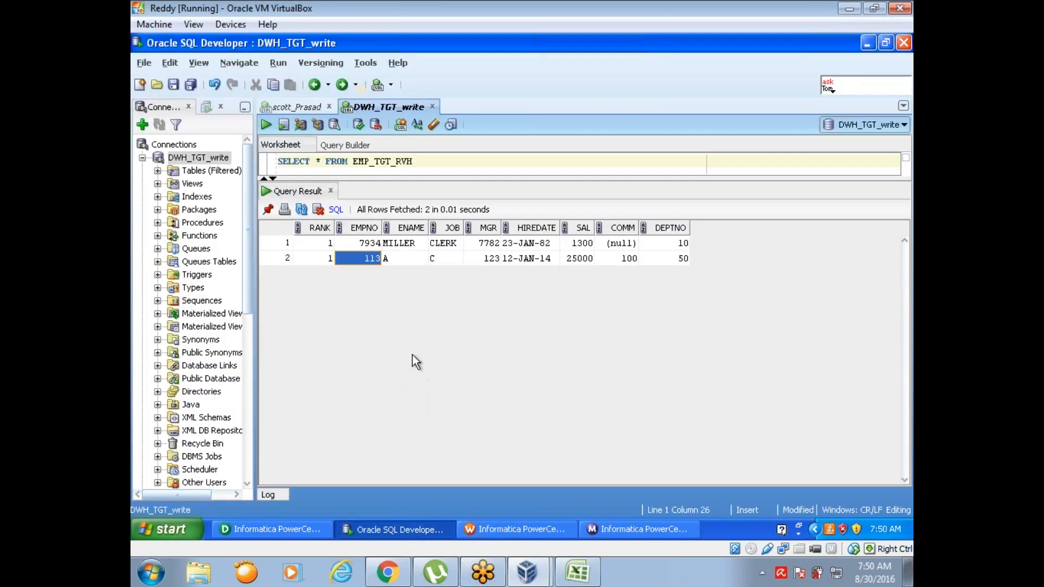
key(BackSpace)
key(BackSpace)
key(BackSpace)
key(BackSpace)
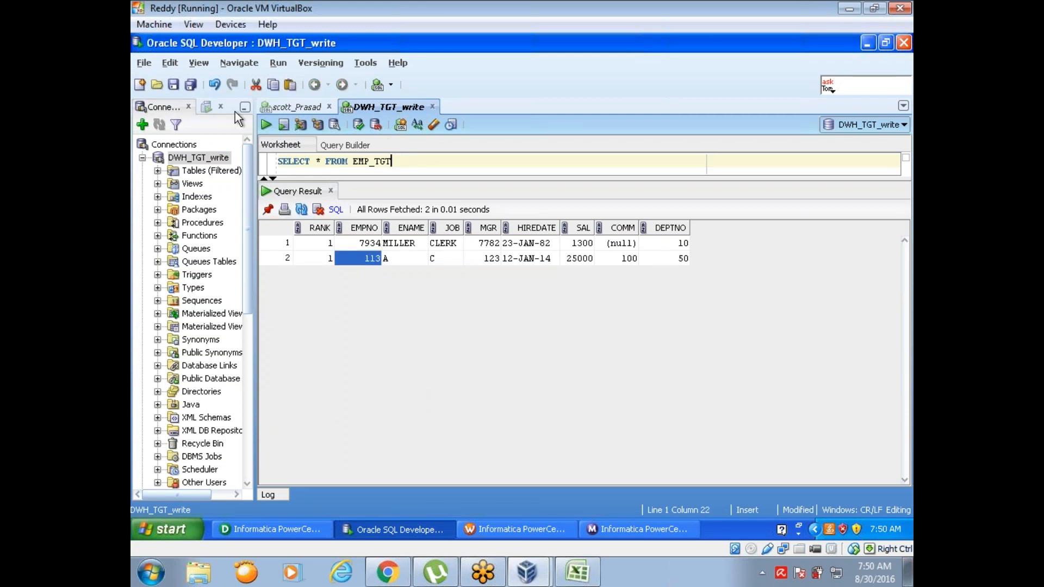
click(266, 124)
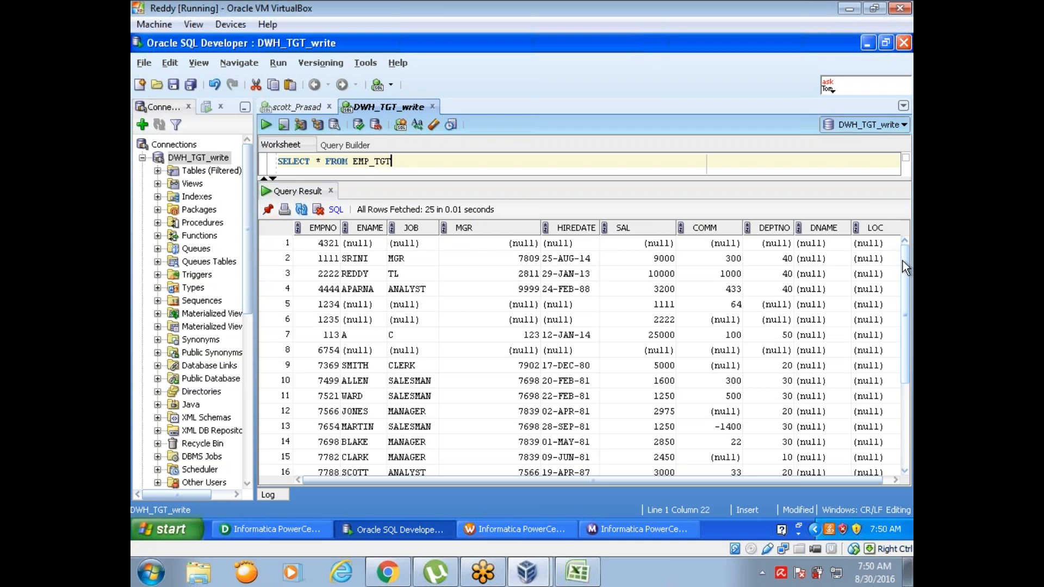
scroll(902, 263, down, 3)
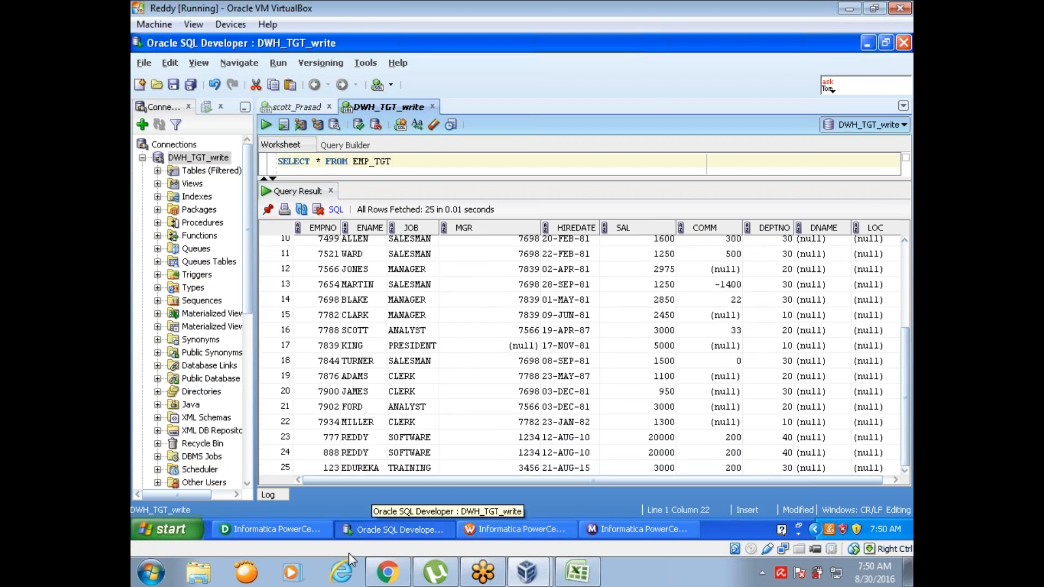
Step: Return to Designer and set the Update Strategy Expression of UPDTRANS to DD_INSERT
click(484, 523)
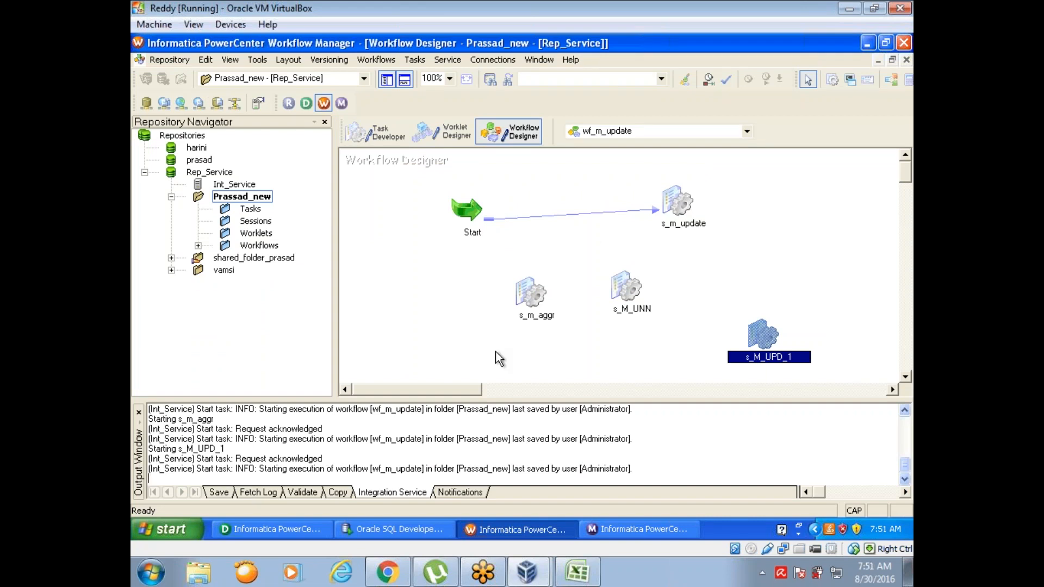
click(279, 531)
double_click(614, 228)
click(393, 98)
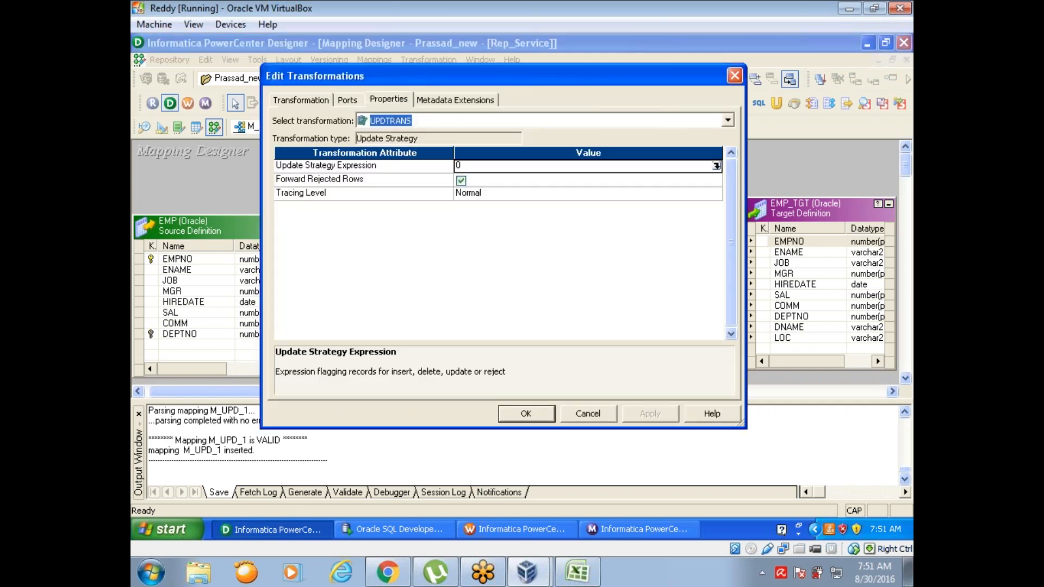
click(715, 165)
click(716, 165)
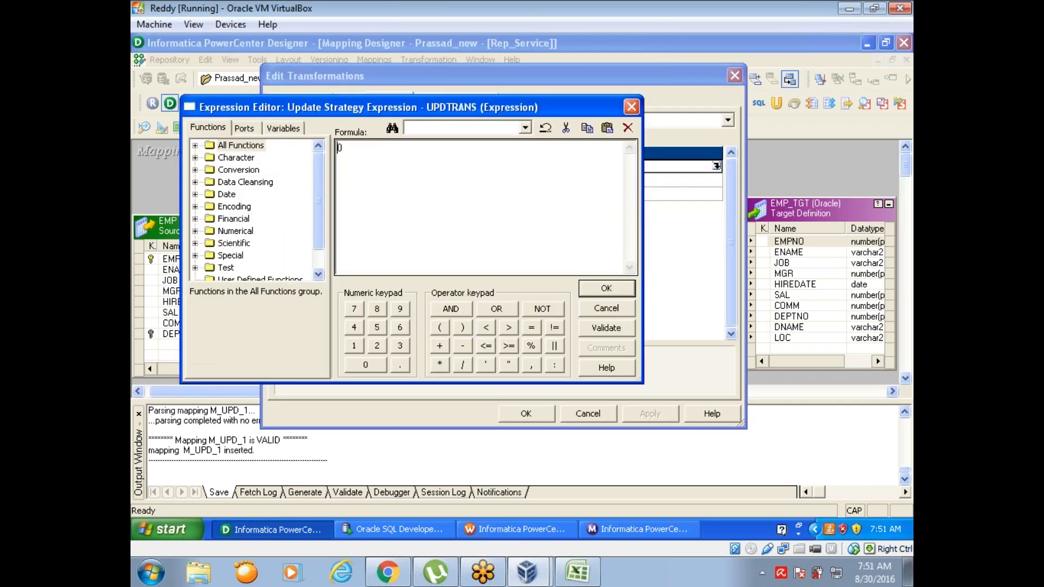
text(DD_INSERT)
Step: Validate and accept the DD_INSERT expression, and save mapping M_UPD_1
click(599, 329)
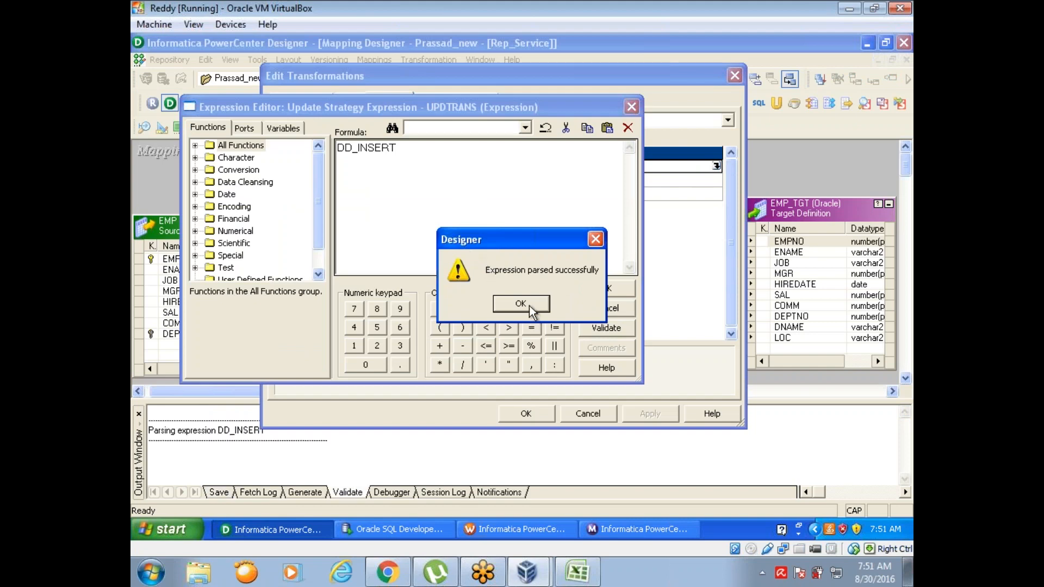
click(528, 306)
click(605, 289)
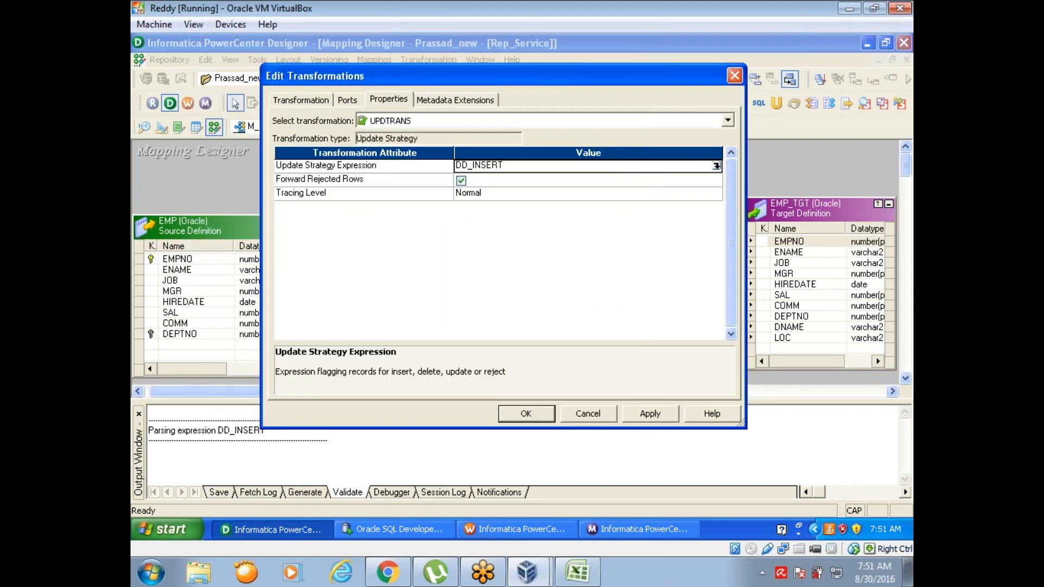
click(546, 414)
key(ctrl+s)
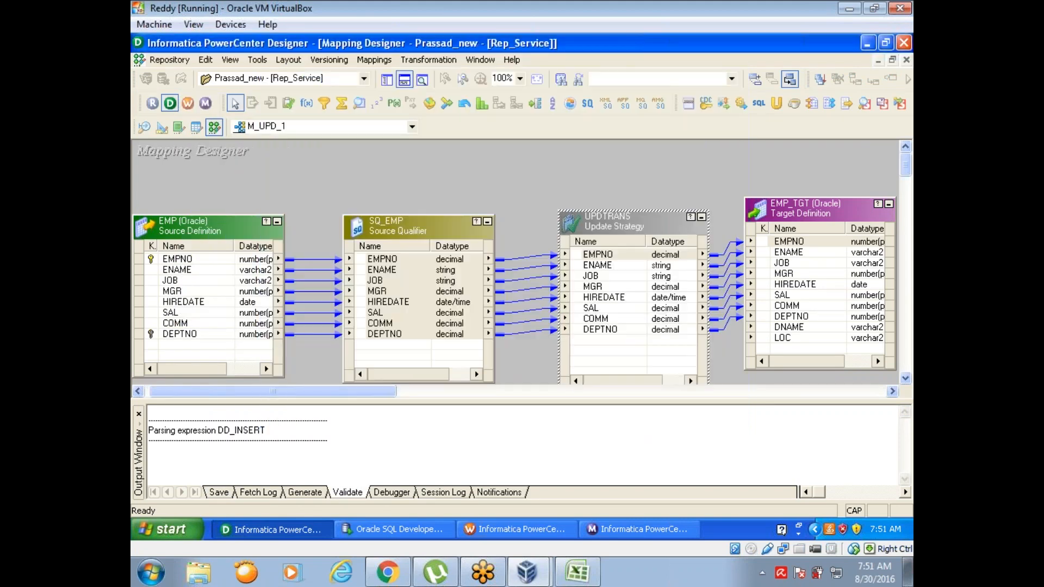
Step: Switch to Workflow Manager, refresh the mapping of session s_M_UPD_1, and save workflow wf_m_update
click(522, 531)
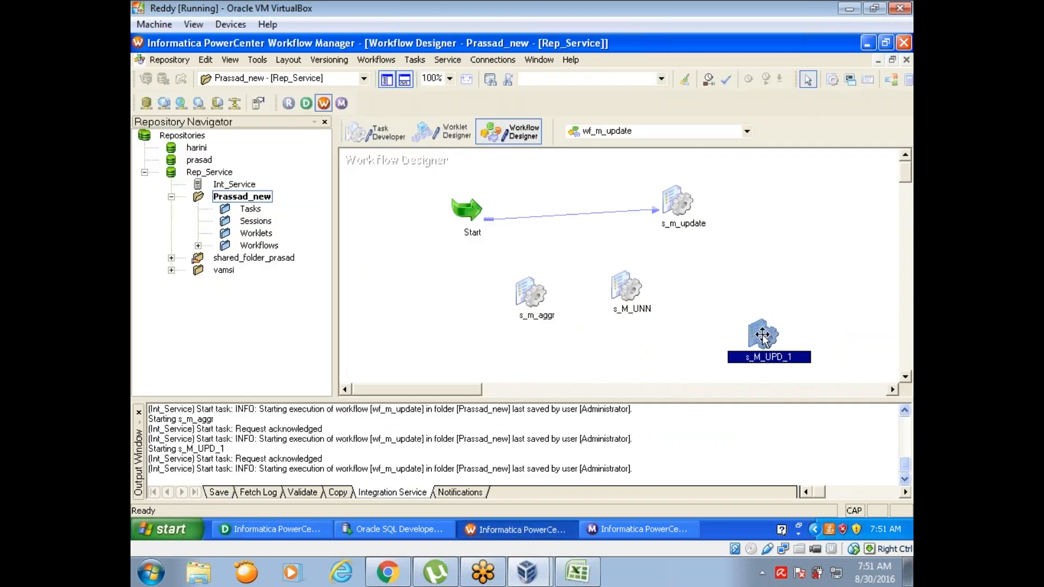
right_click(760, 359)
click(695, 367)
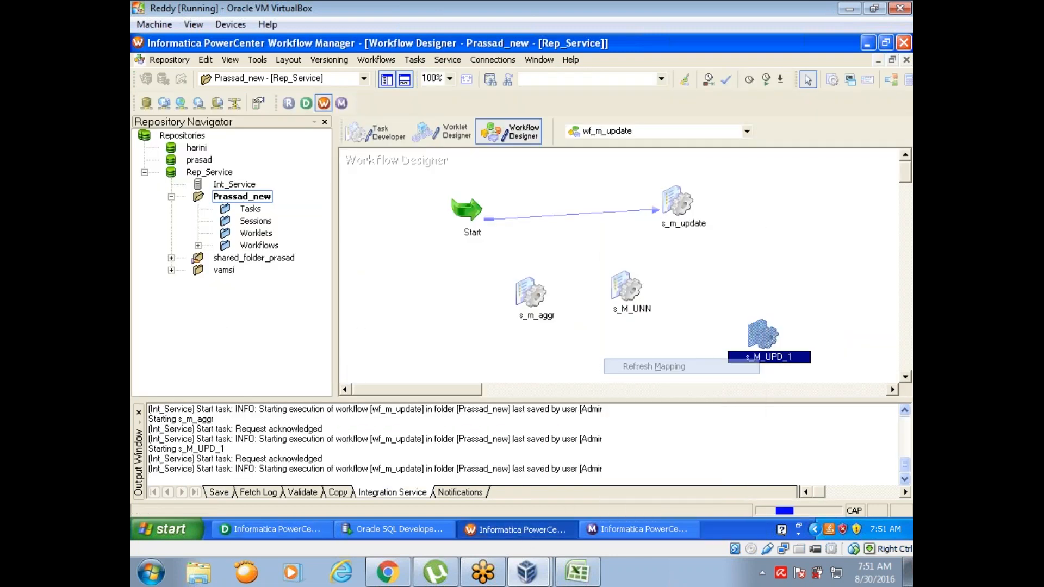
key(ctrl+s)
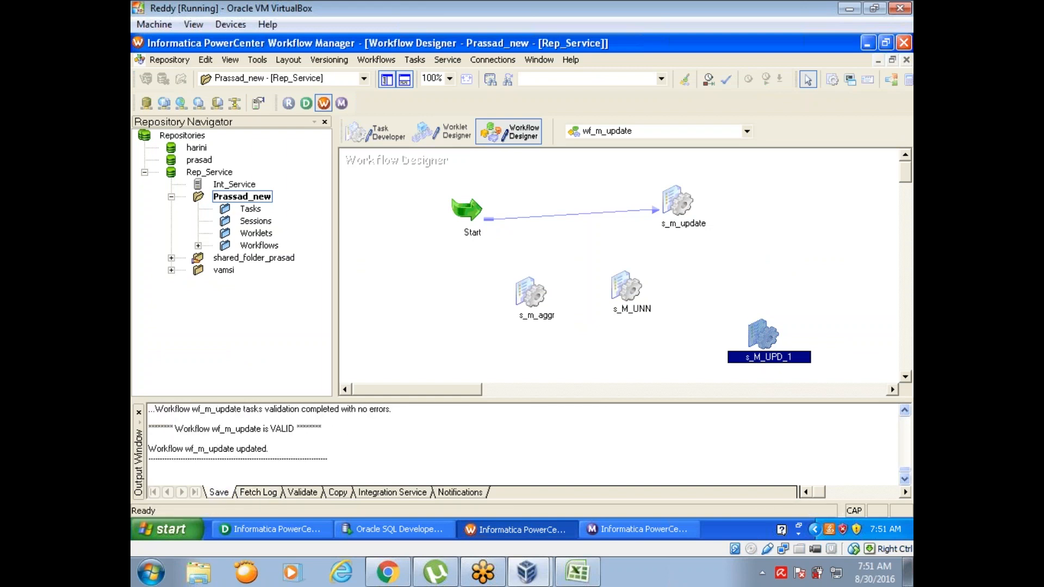
Step: Run session s_M_UPD_1 as a task and check its source and target success rows in Workflow Monitor
right_click(764, 340)
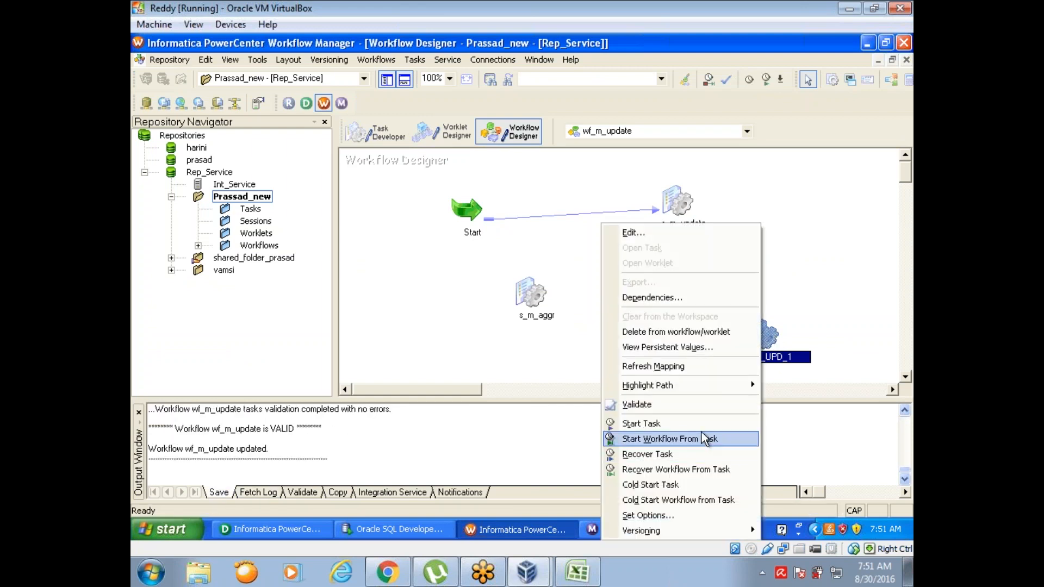
click(702, 423)
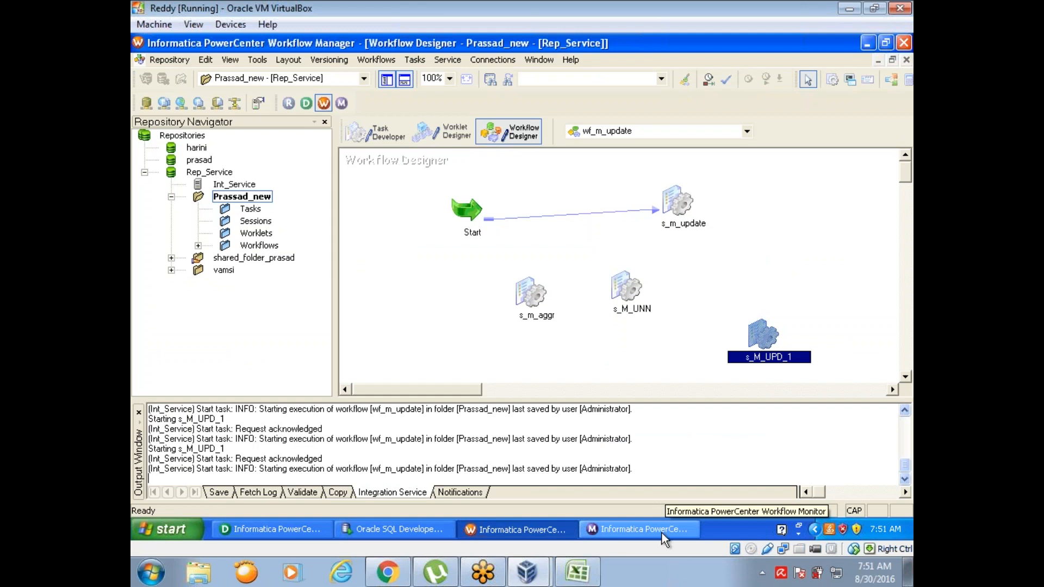
click(662, 533)
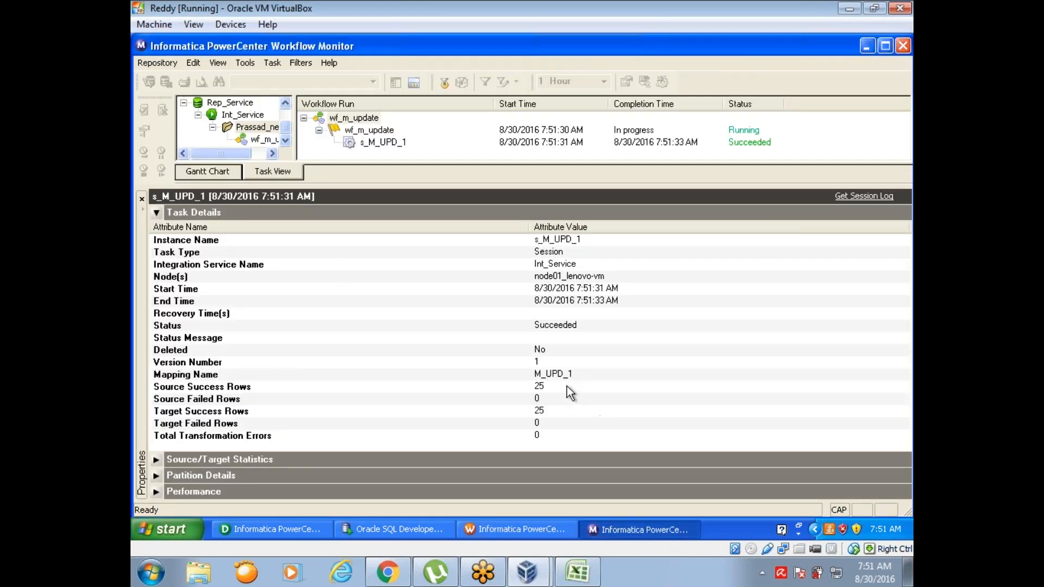
click(567, 387)
click(567, 412)
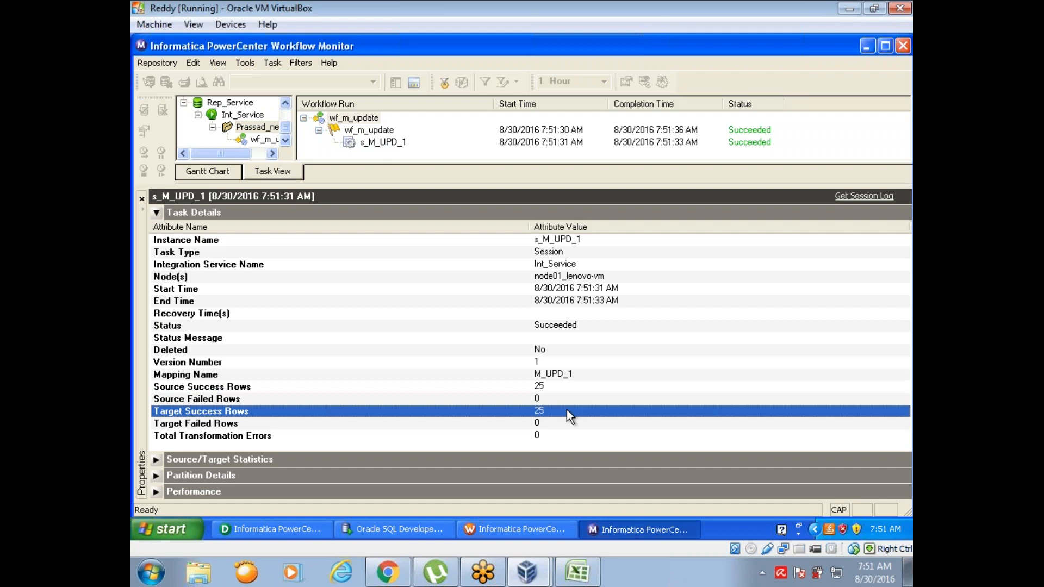
Step: Return to Workflow Manager and inspect the Treat source rows as property of session s_m_aggr
click(502, 525)
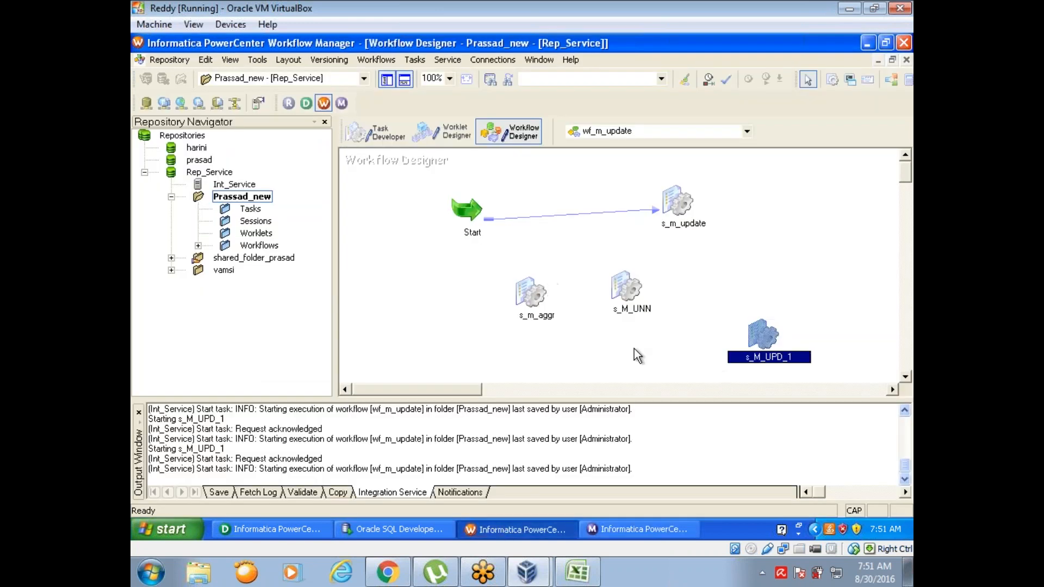
double_click(531, 296)
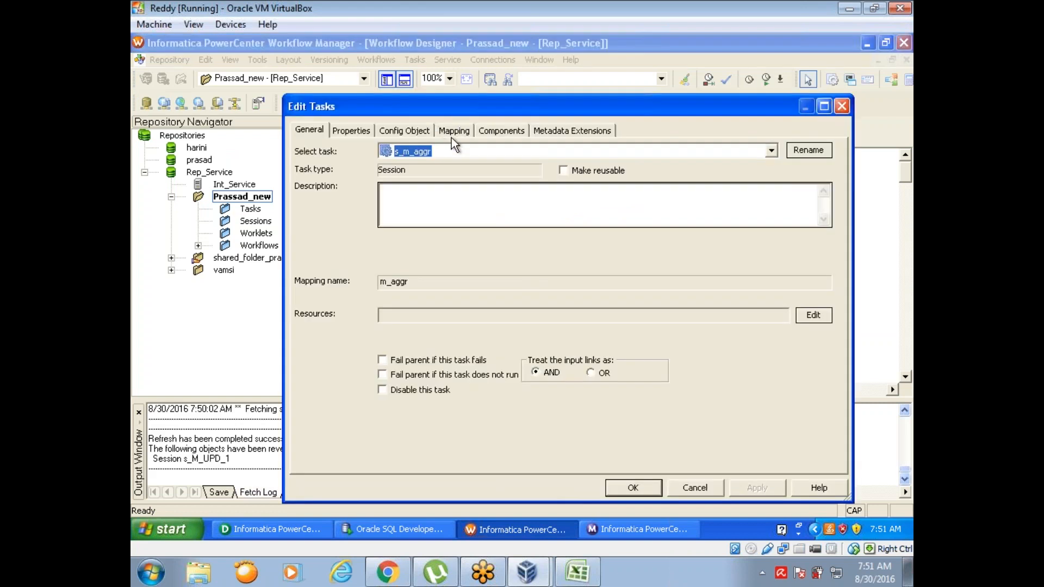
click(351, 132)
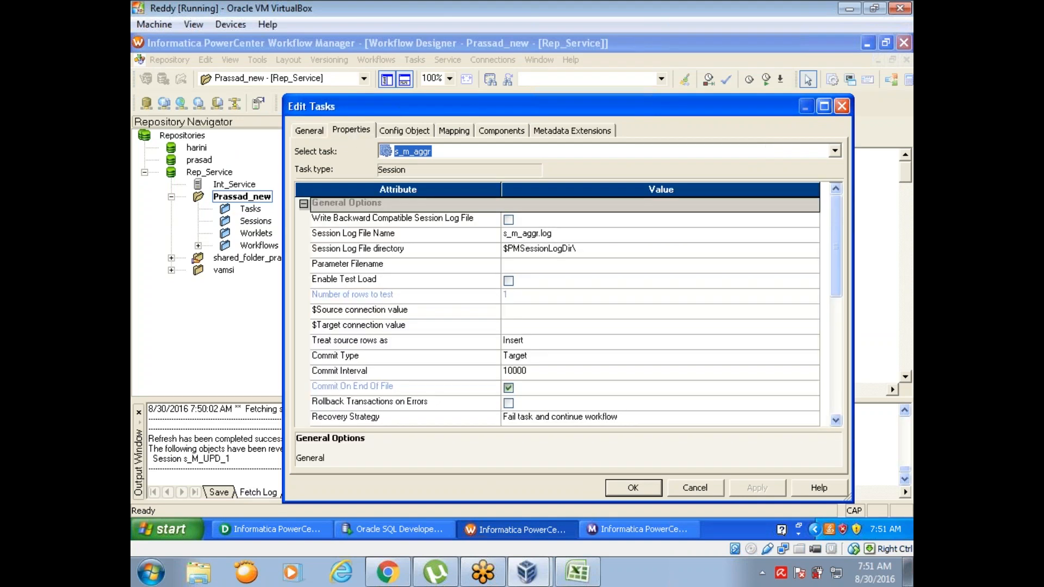
click(346, 345)
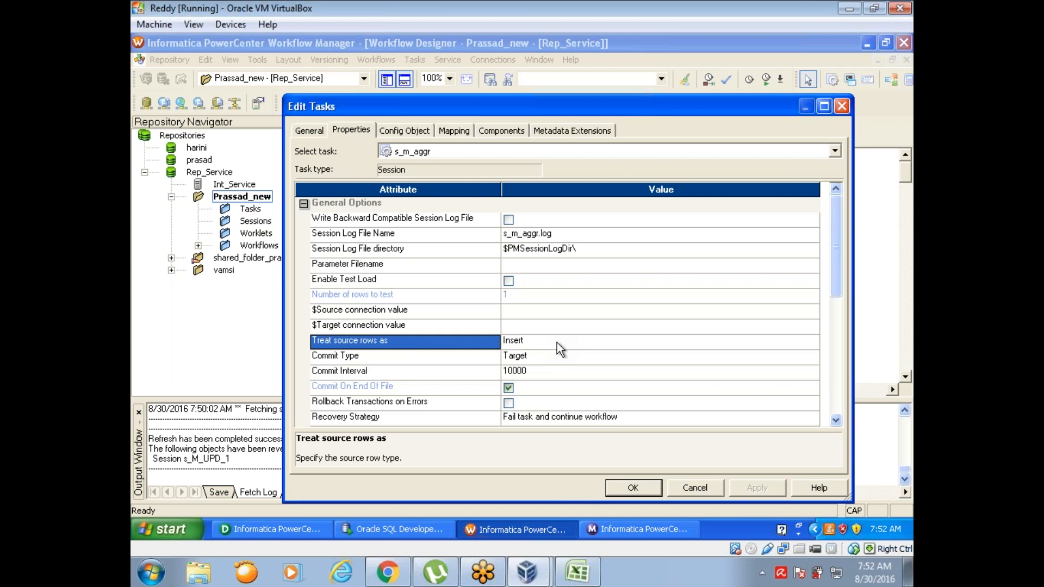
click(644, 488)
Step: Inspect the Treat source rows as property of session s_M_UNN, and close its task settings
click(630, 288)
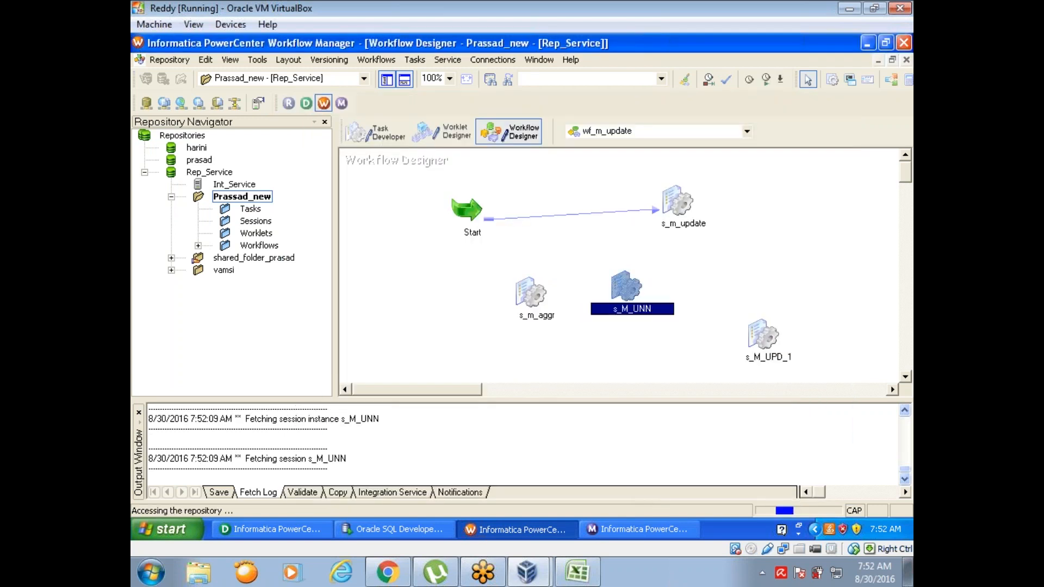
click(349, 129)
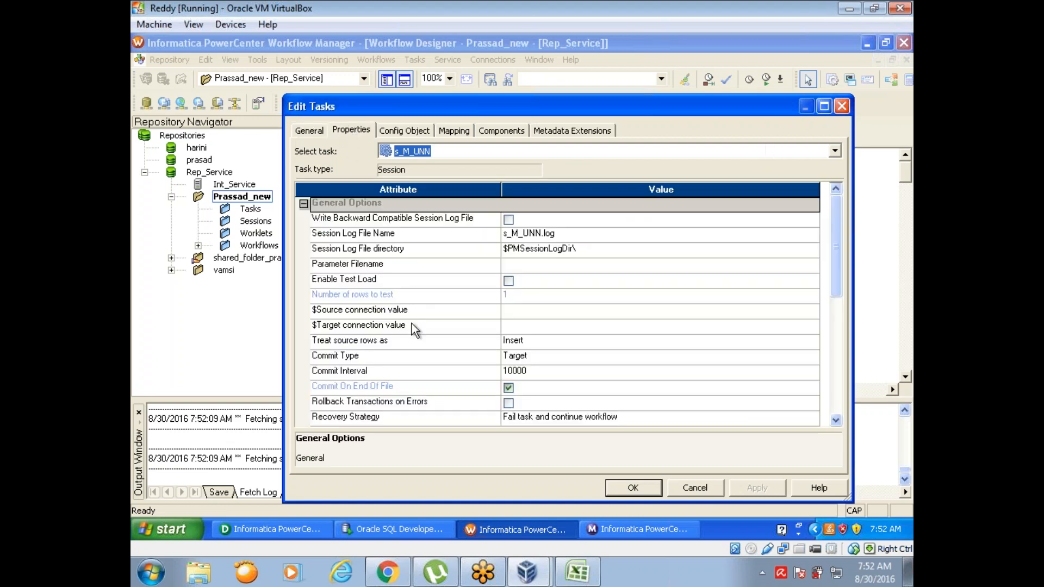
click(400, 341)
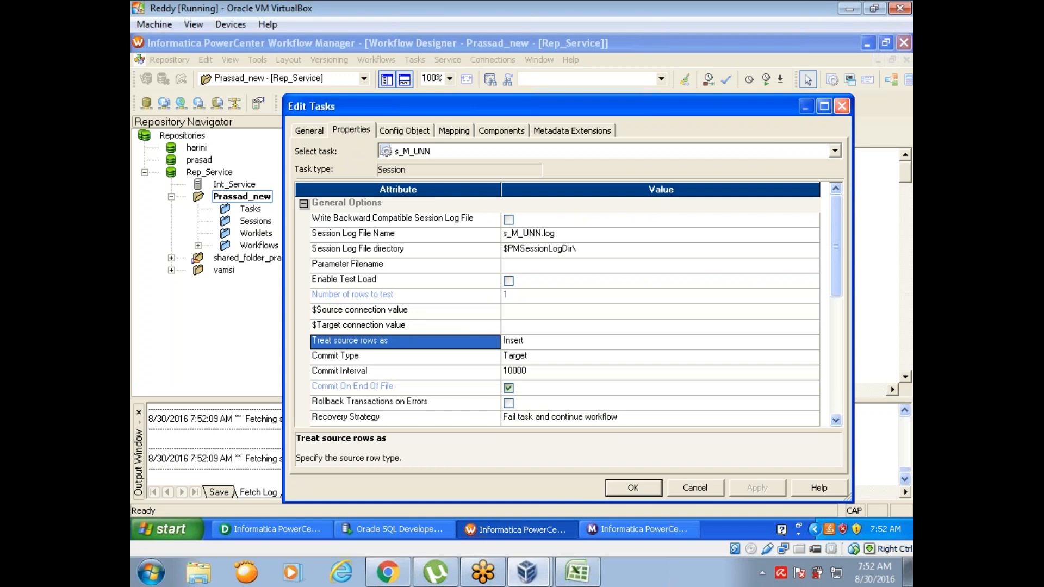
click(842, 106)
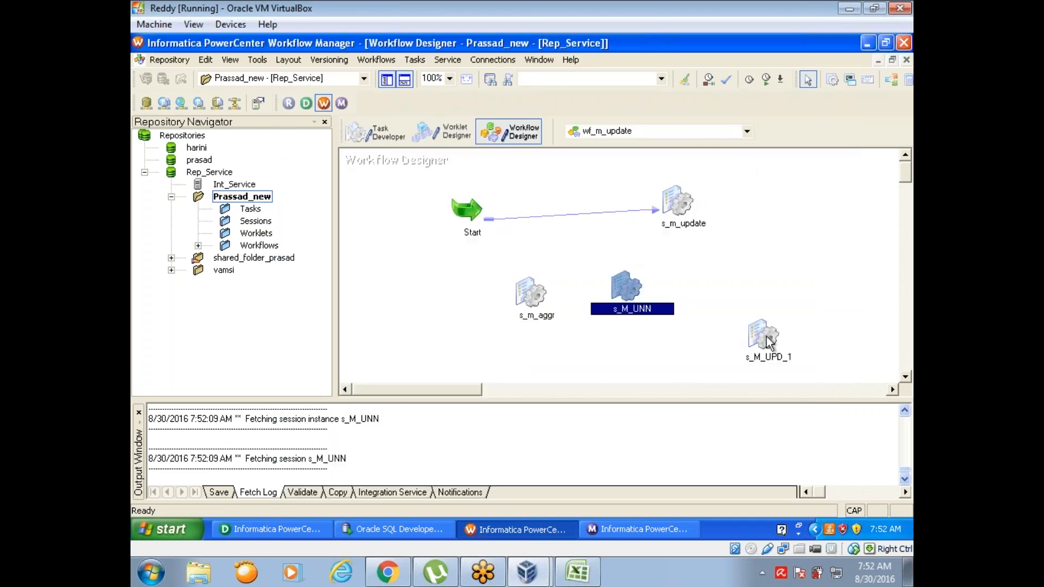
Step: Review the Treat source rows as options of session s_M_UPD_1, reselect Data driven, and accept the settings
mouse_move(770, 343)
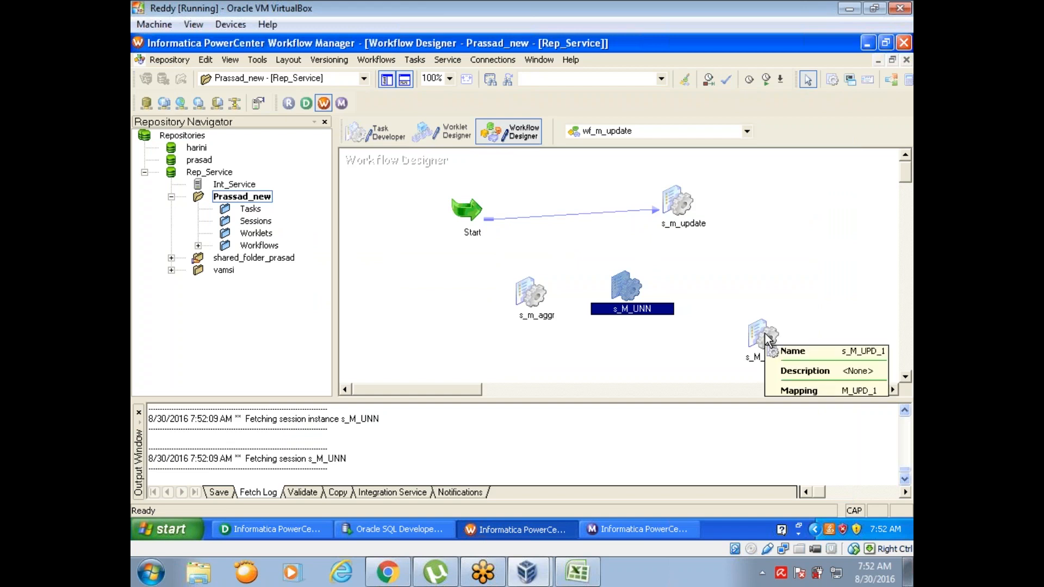
double_click(767, 337)
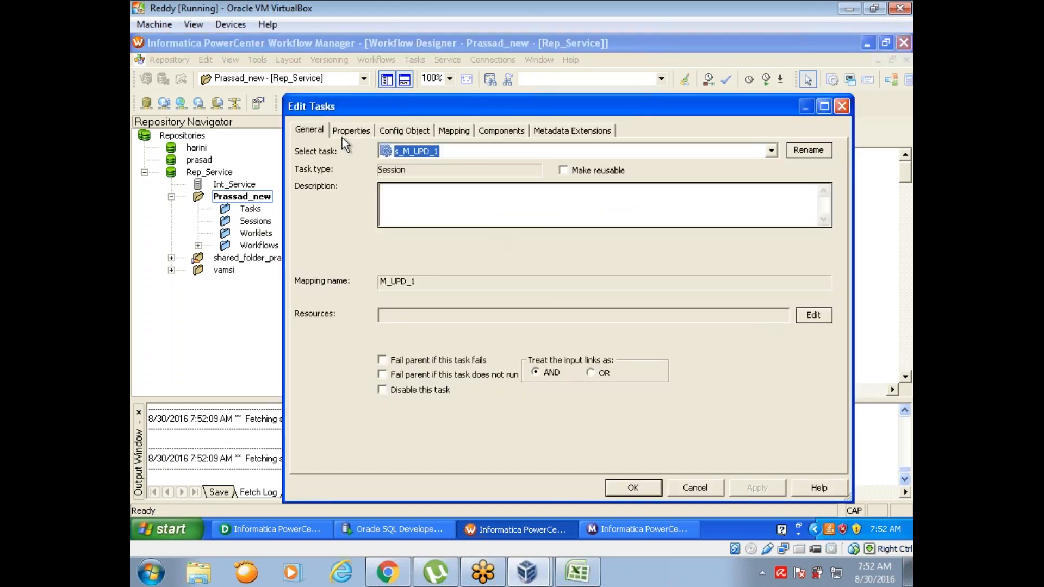
click(343, 131)
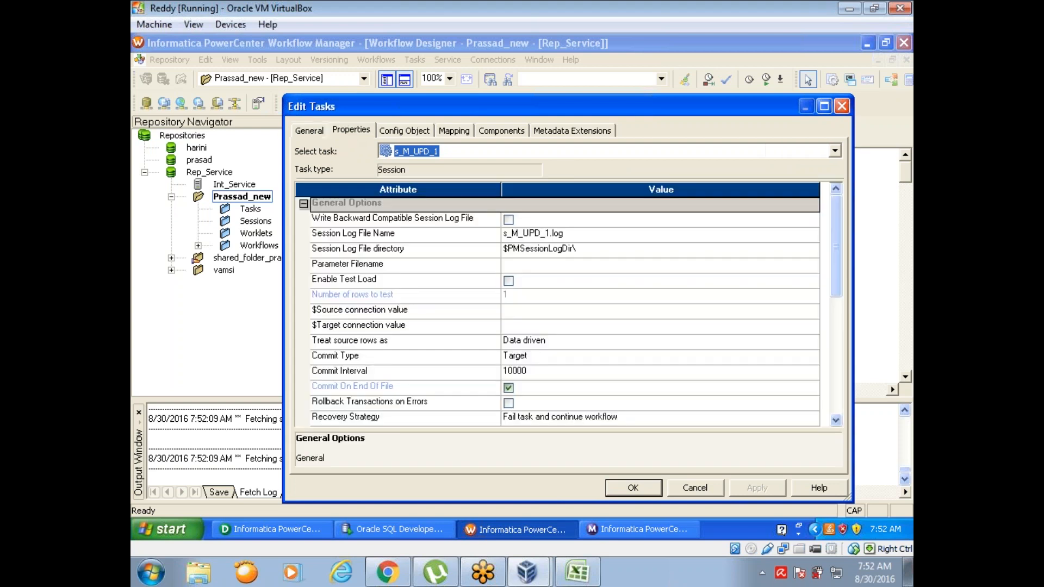
click(361, 341)
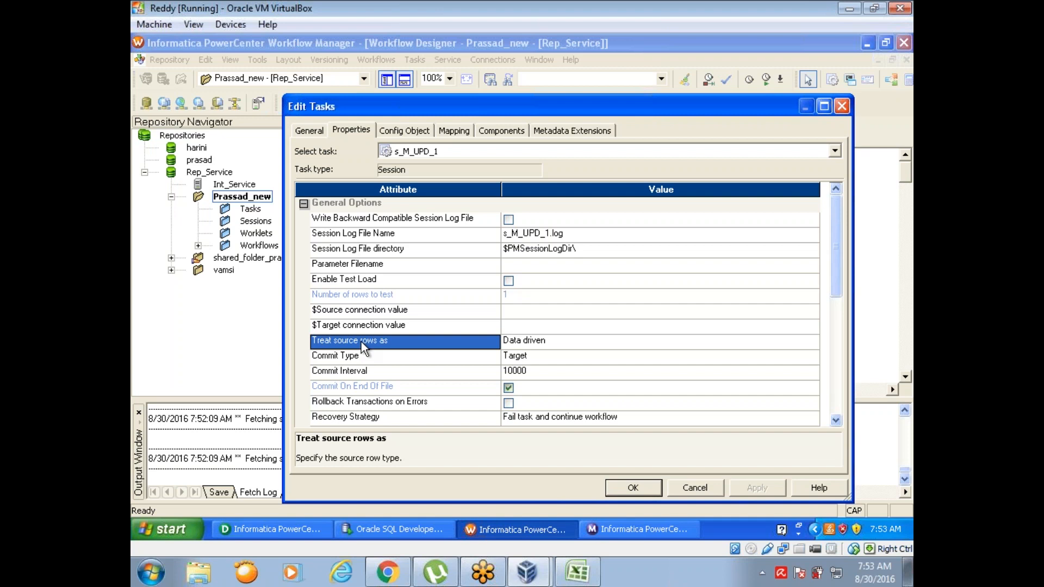
click(553, 342)
click(553, 343)
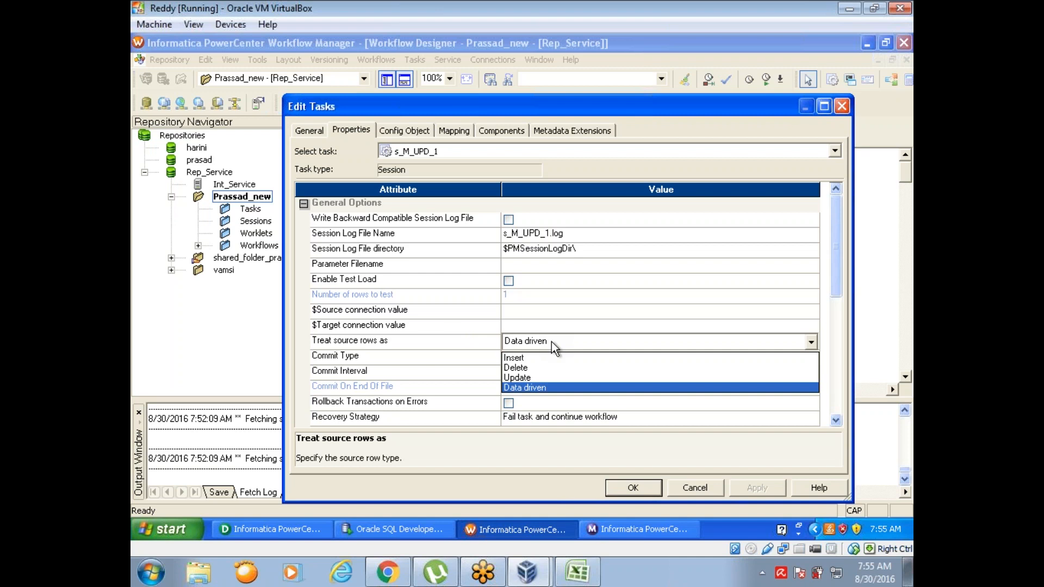
click(549, 389)
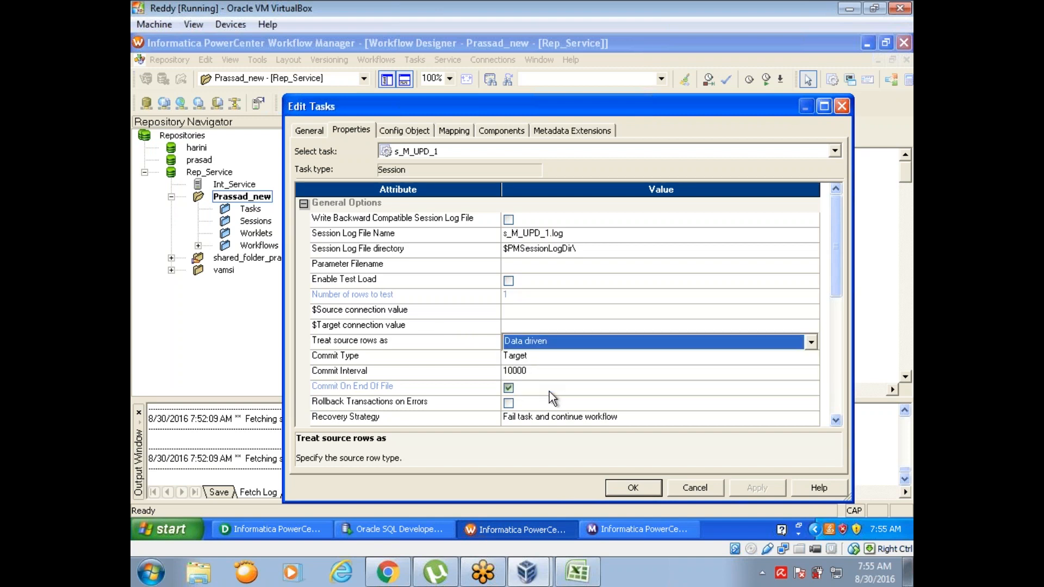
click(635, 491)
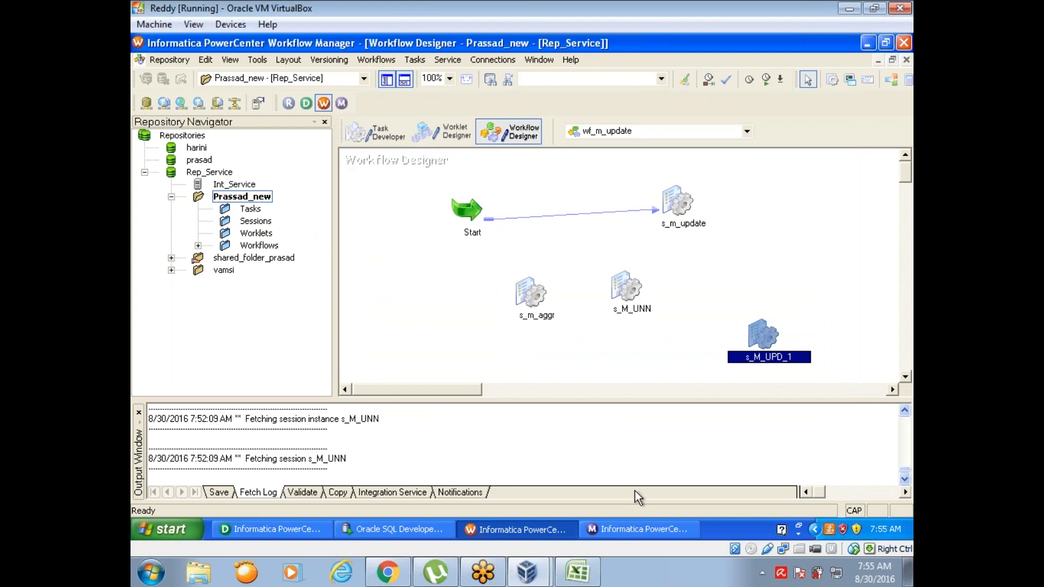
Step: Reopen session s_M_UPD_1 and set Treat source rows as to Update
double_click(763, 333)
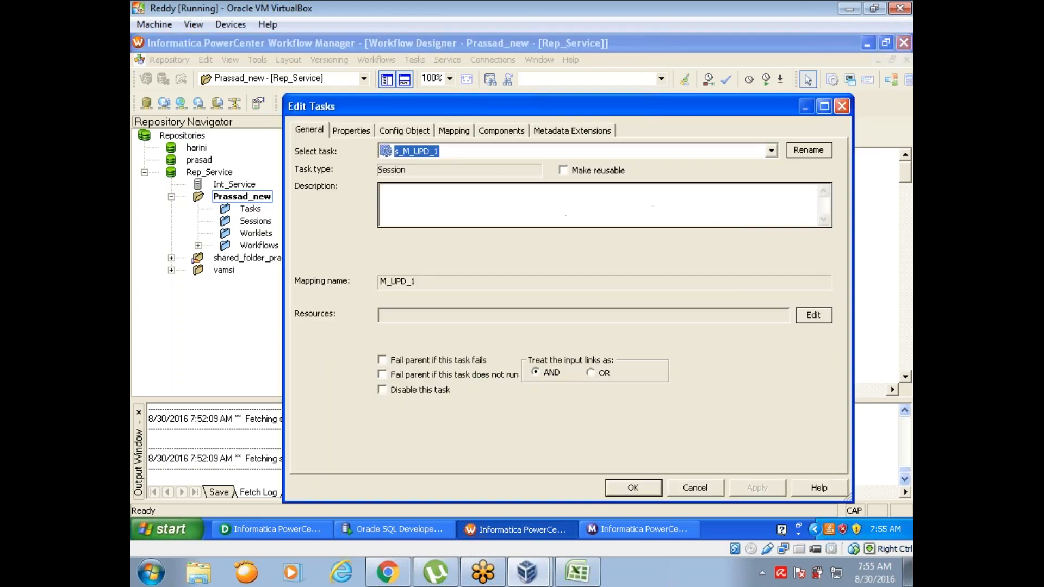
click(404, 130)
click(358, 129)
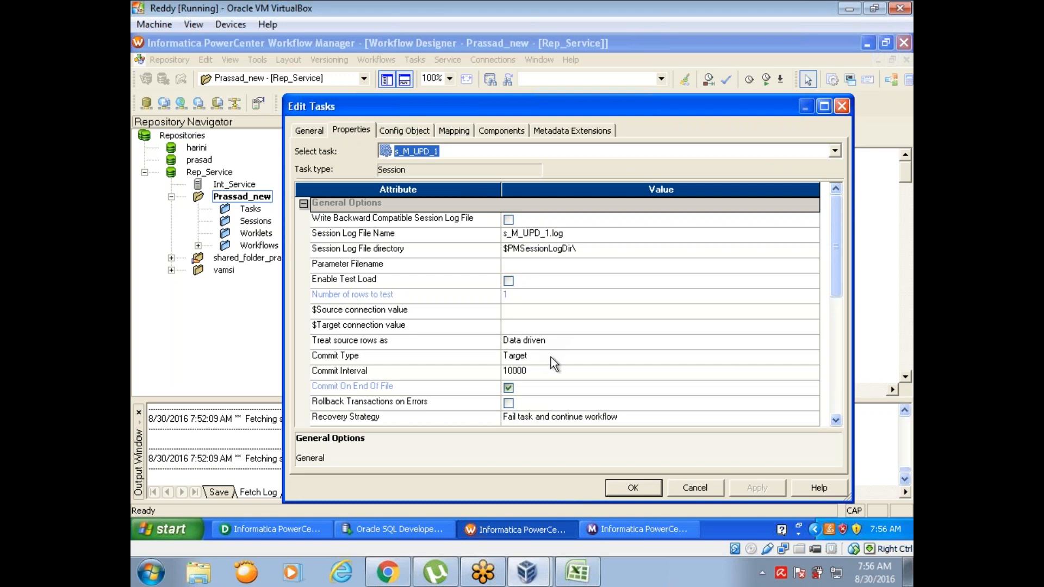
click(554, 342)
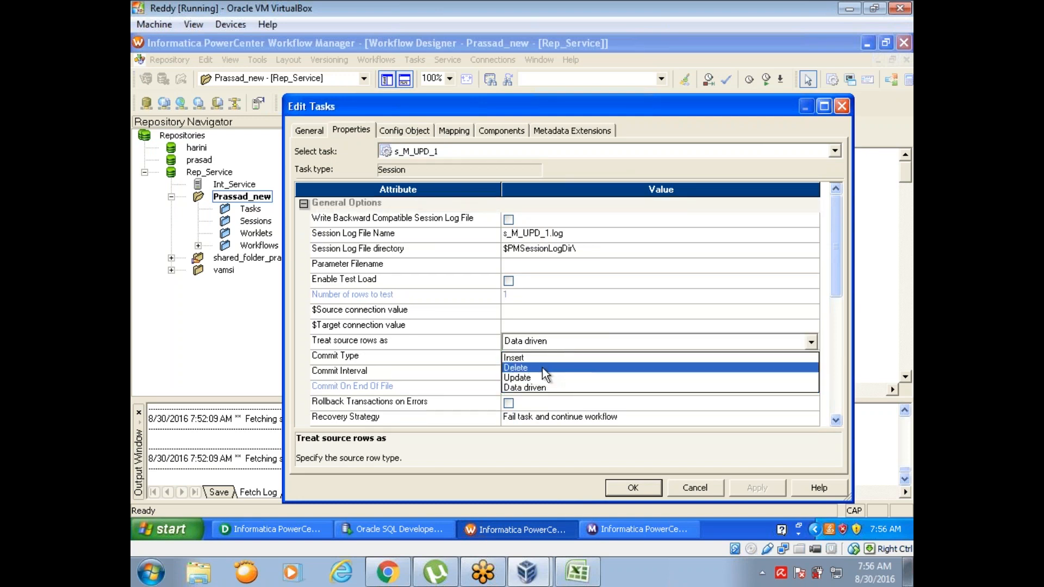
click(541, 378)
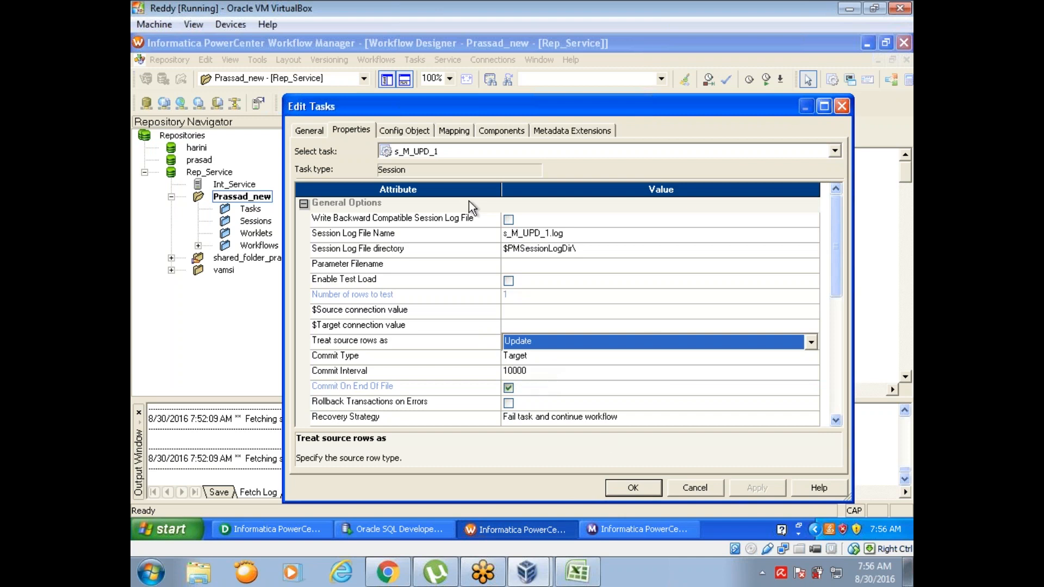
Step: Toggle the Update else Insert option of target EMP_TGT in the session mapping, and apply and accept the session settings
click(454, 130)
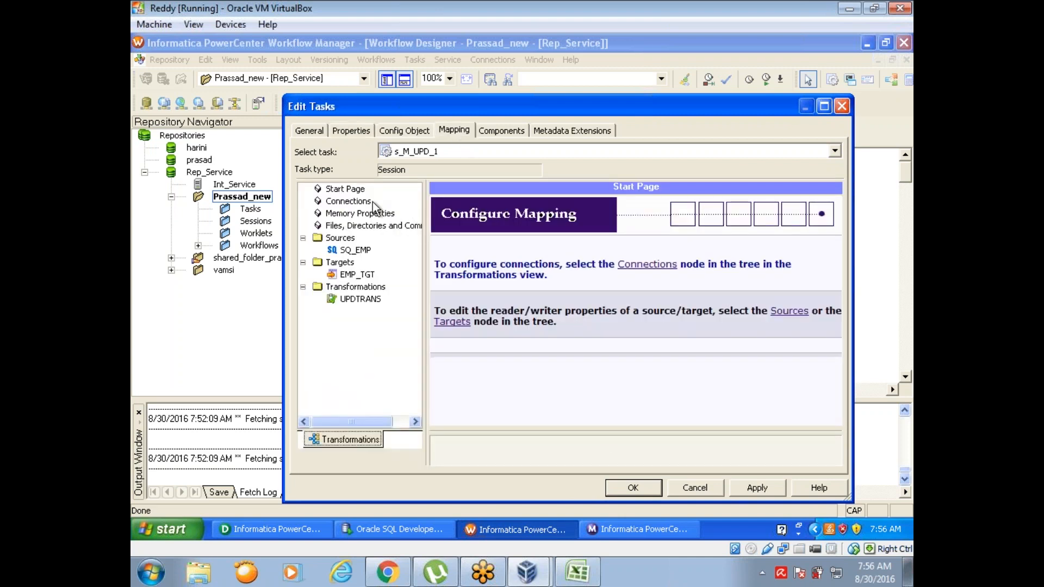
click(356, 275)
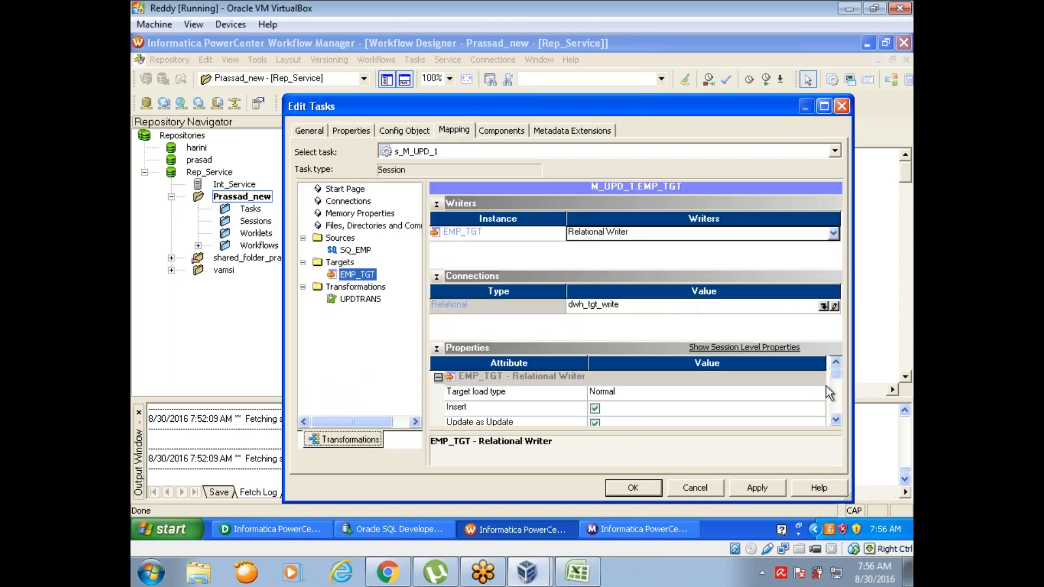
click(836, 420)
click(836, 420)
click(836, 420)
click(836, 420)
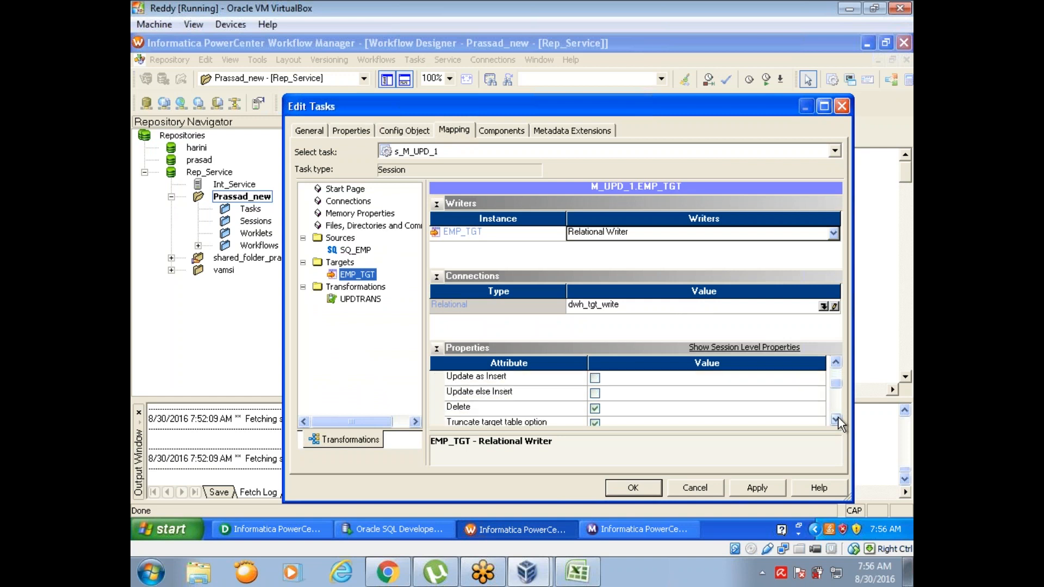
click(595, 394)
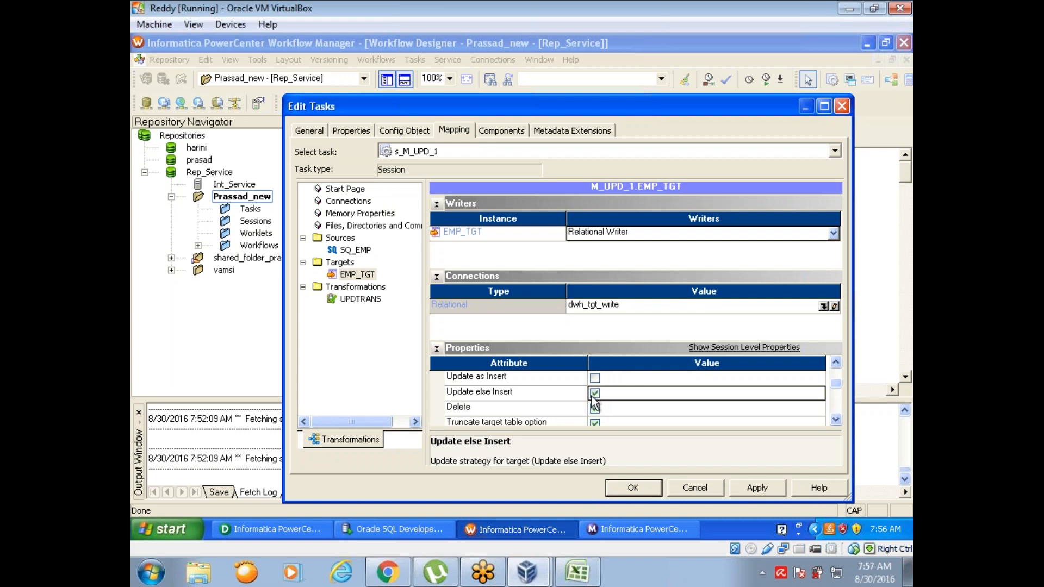
click(595, 393)
click(356, 135)
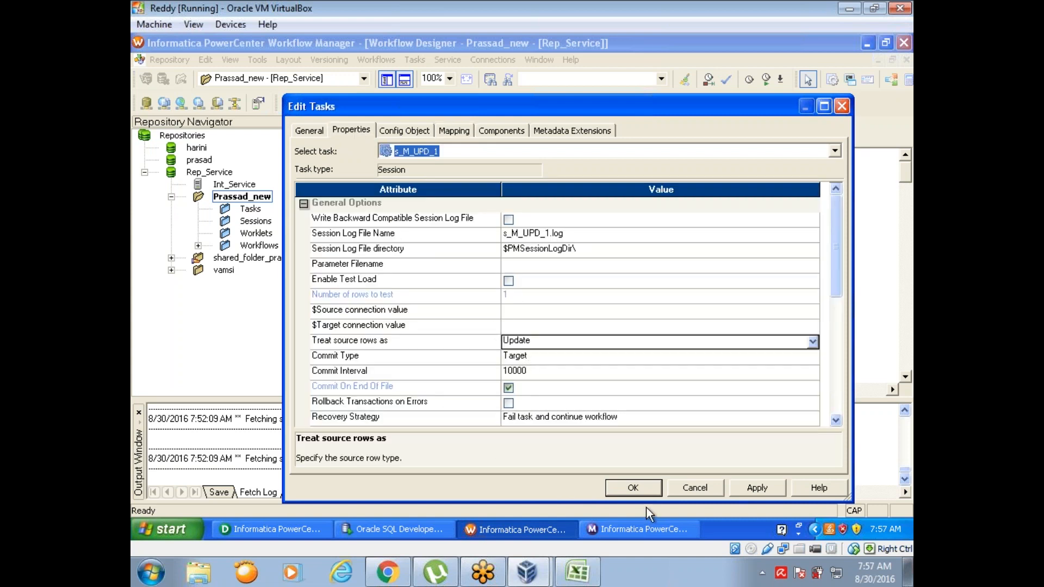
click(756, 489)
click(652, 490)
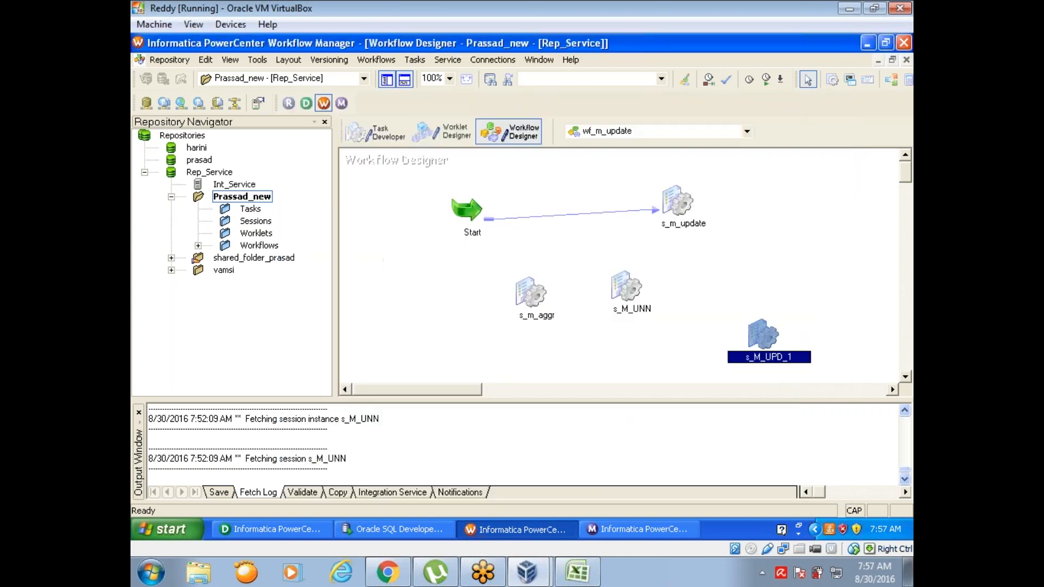
Step: Switch to Designer and set the Update Strategy Expression of UPDTRANS to DD_UPDATE
click(312, 533)
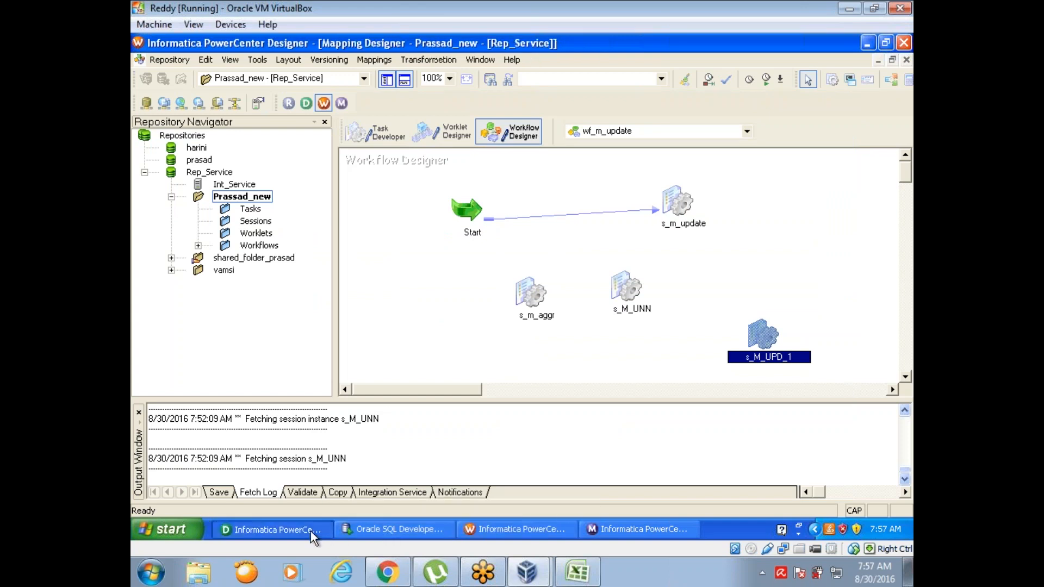
double_click(629, 218)
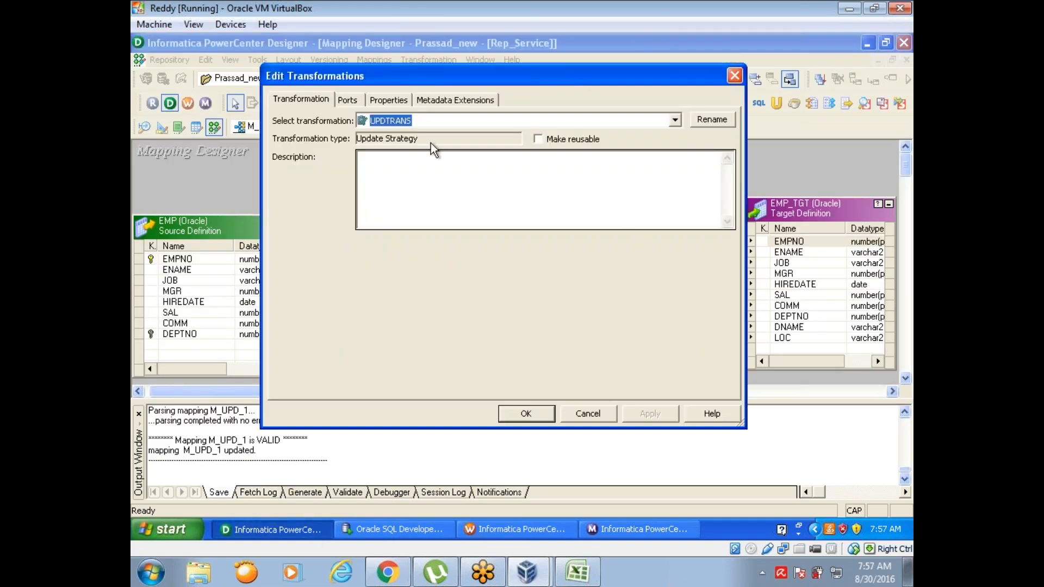
click(378, 99)
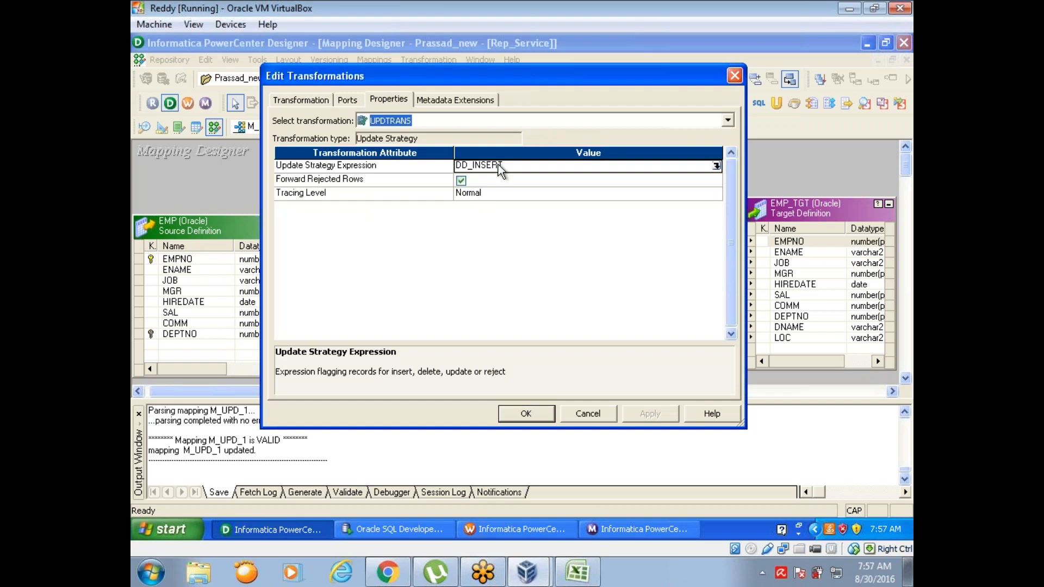
click(717, 166)
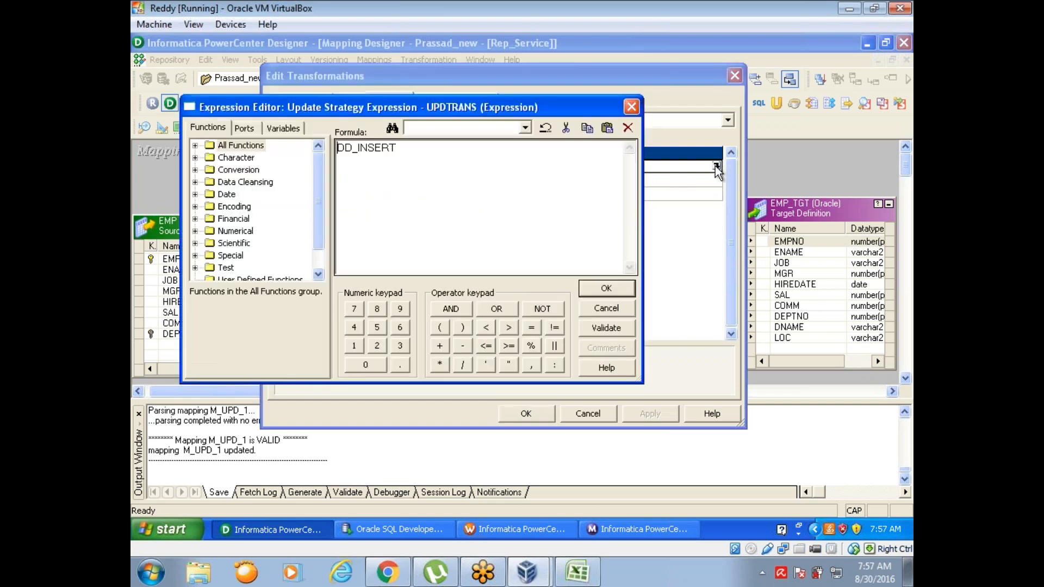
click(397, 146)
key(BackSpace)
key(BackSpace)
key(BackSpace)
key(BackSpace)
key(BackSpace)
key(BackSpace)
text(UPDATE)
Step: Validate the DD_UPDATE expression of UPDTRANS, accept the transformation edits, and save mapping M_UPD_1
click(606, 328)
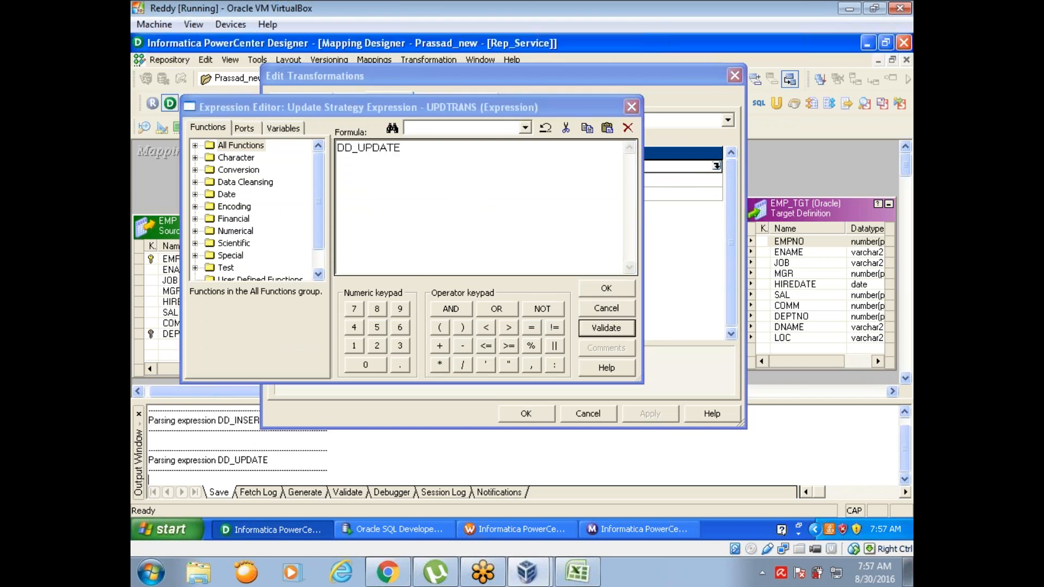
click(512, 309)
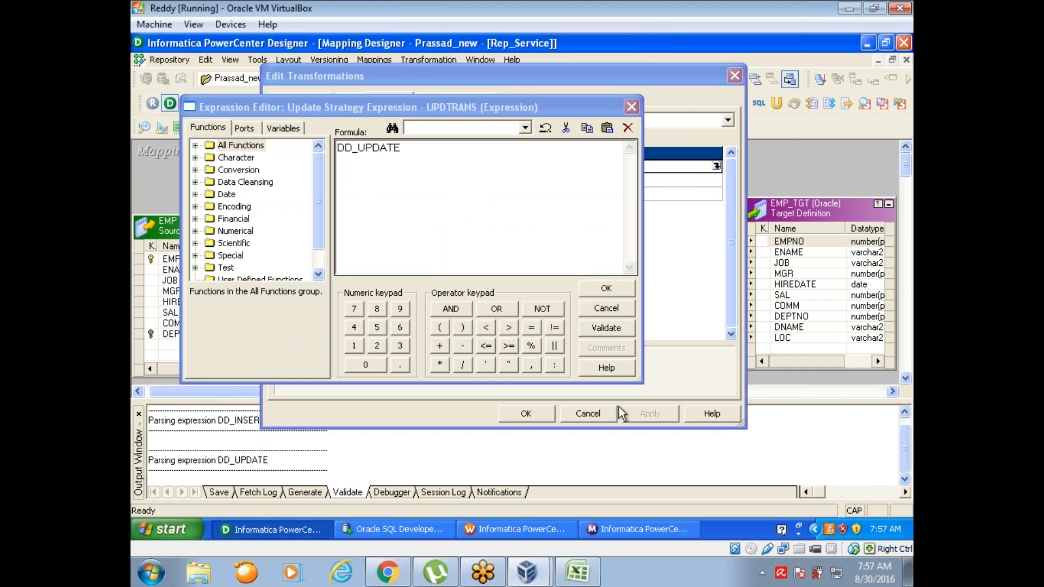
click(605, 291)
click(646, 420)
click(527, 413)
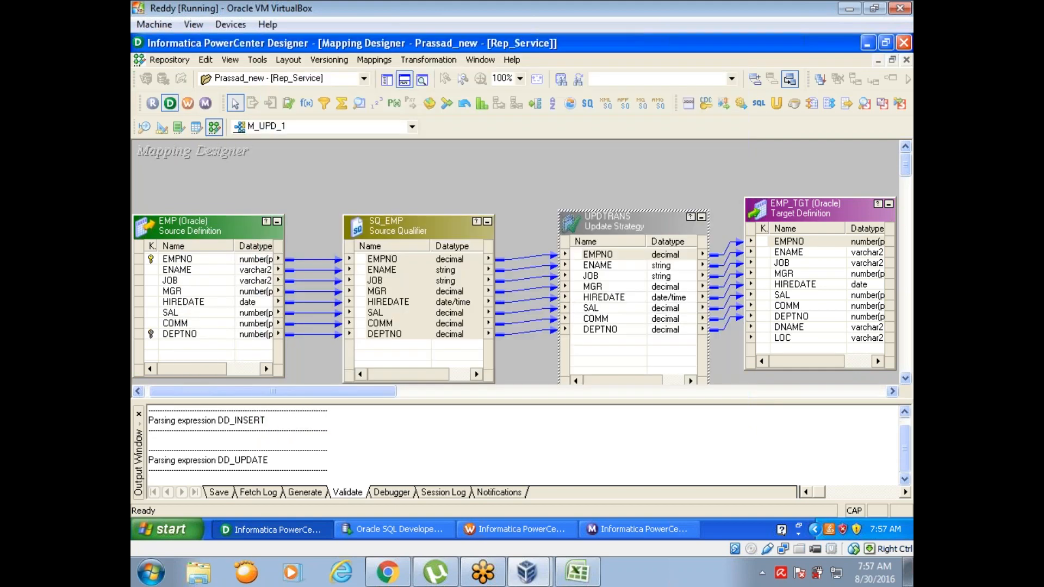
key(ctrl+s)
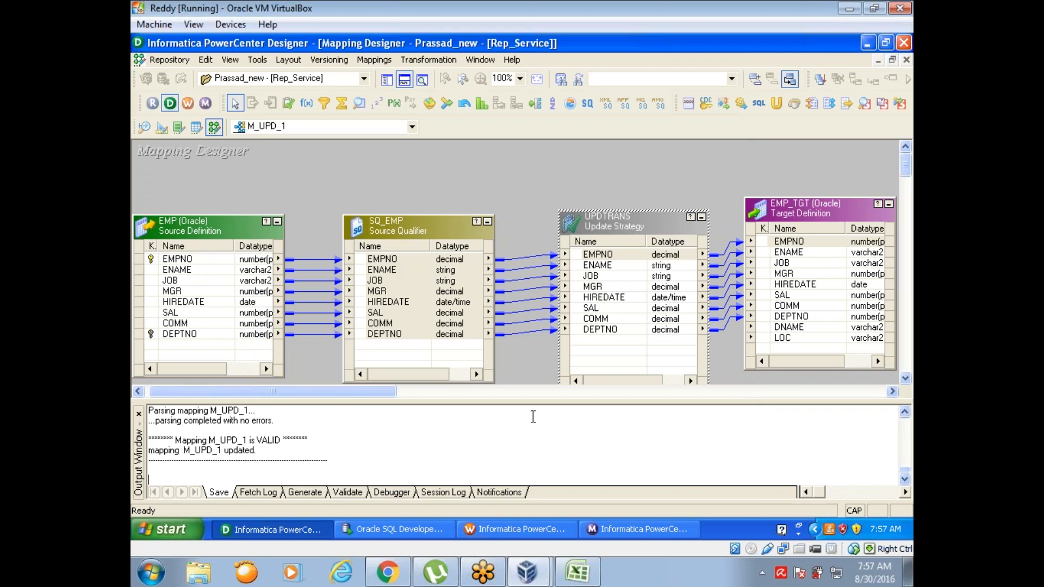
Step: Switch to Workflow Manager, refresh the mapping of session s_M_UPD_1, save the workflow, and start the session task
click(530, 527)
right_click(763, 334)
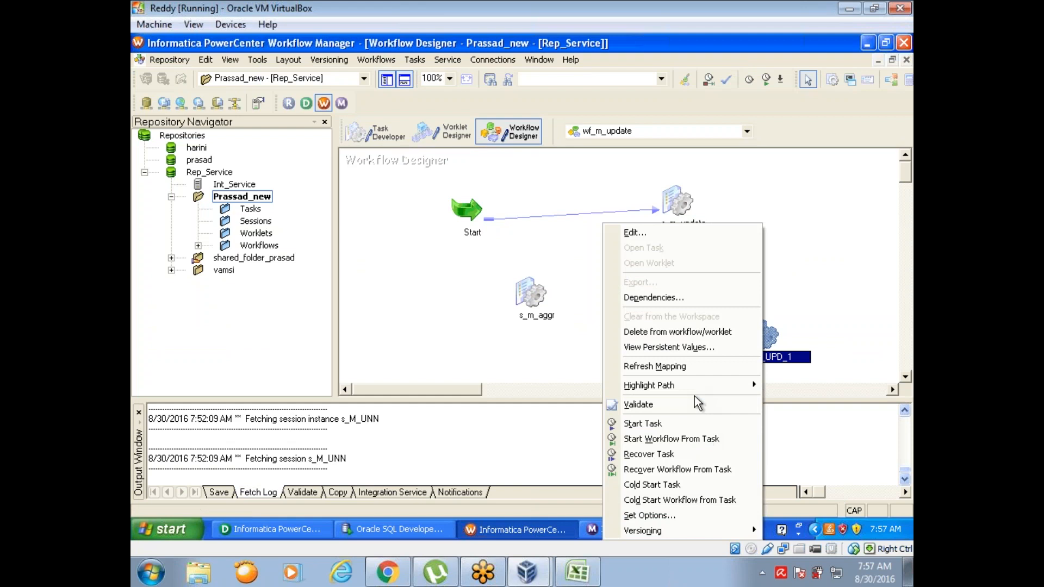
click(689, 374)
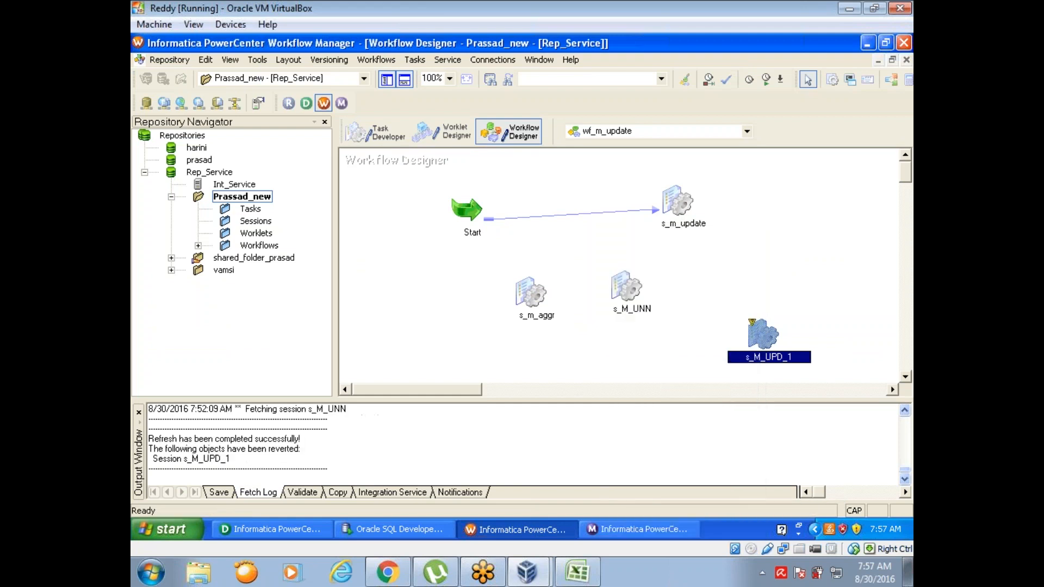
right_click(764, 338)
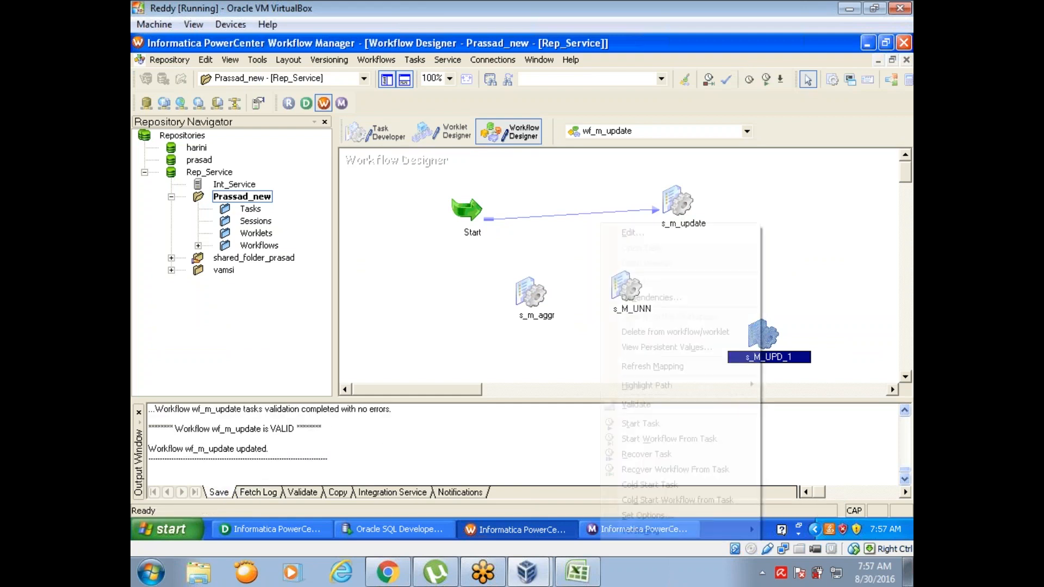
click(705, 427)
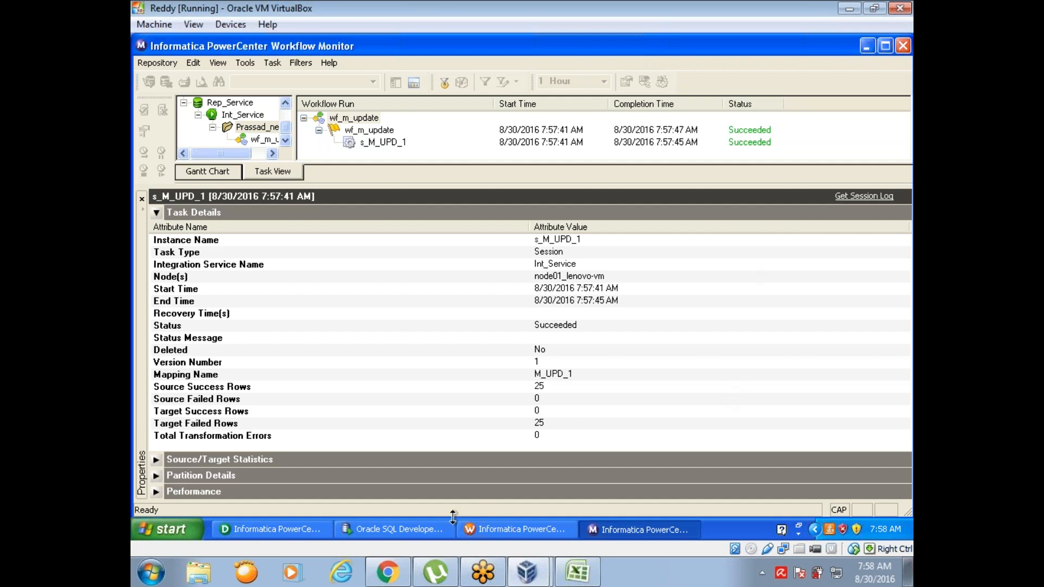
Step: Switch to SQL Developer and open the data of the EMP table in the SCOTT source schema
click(381, 530)
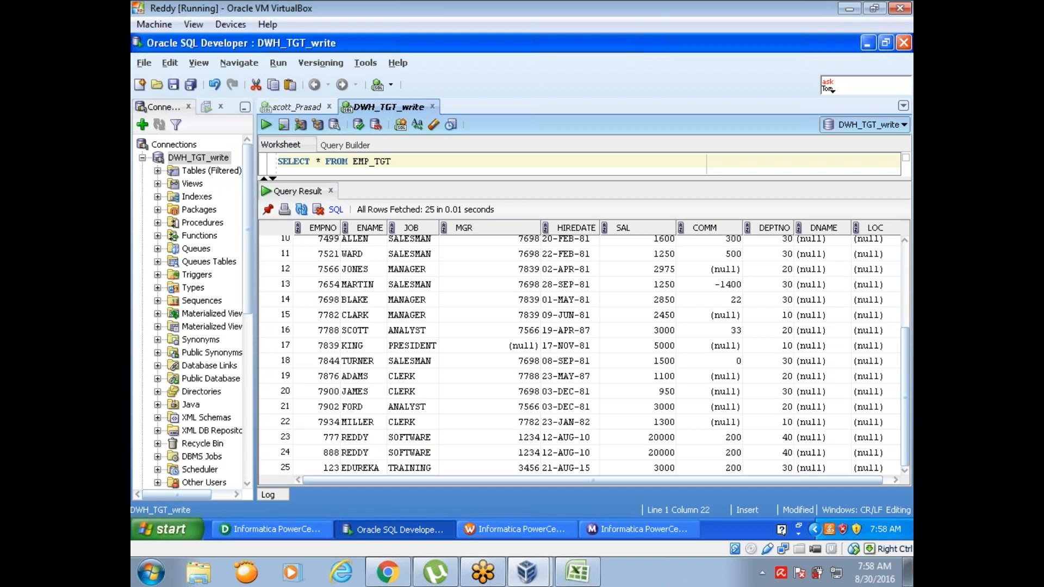
click(142, 158)
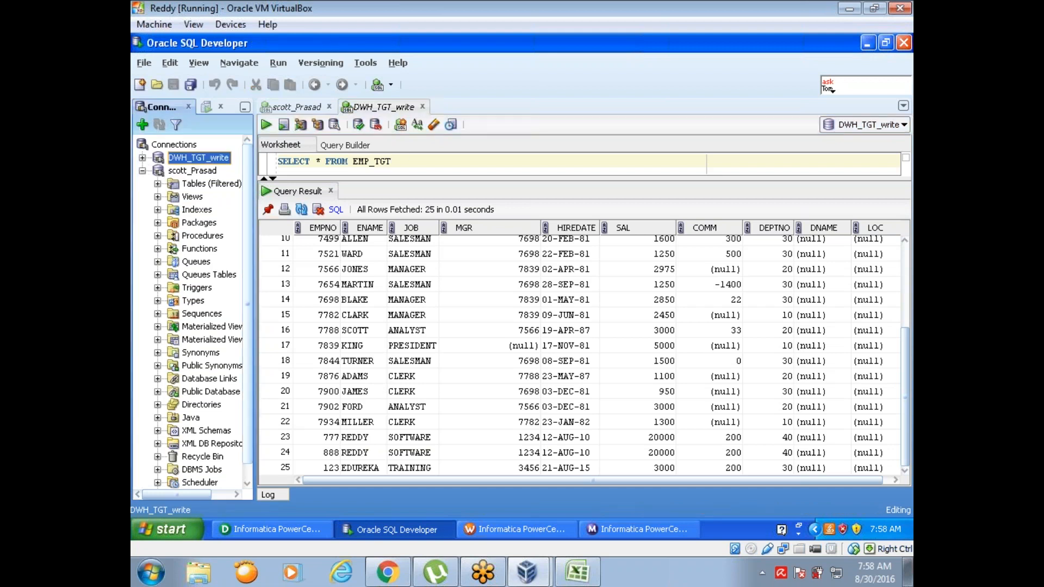
click(374, 161)
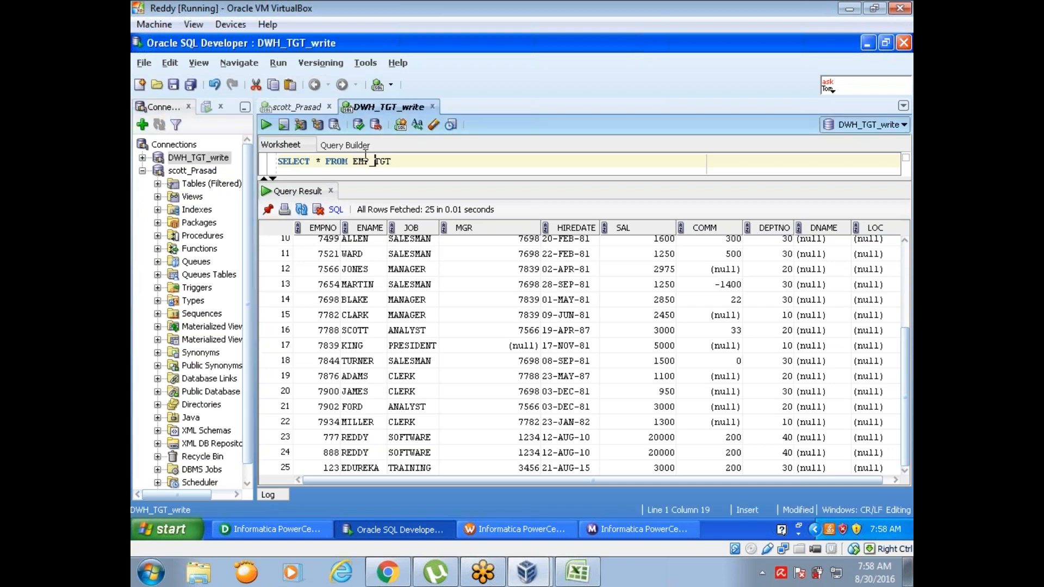
click(158, 184)
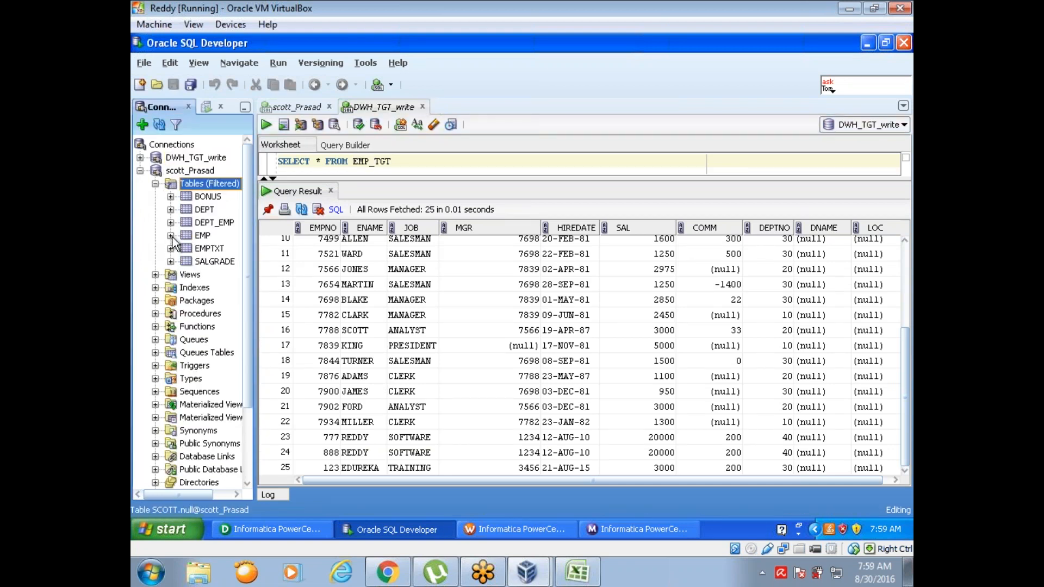
click(201, 236)
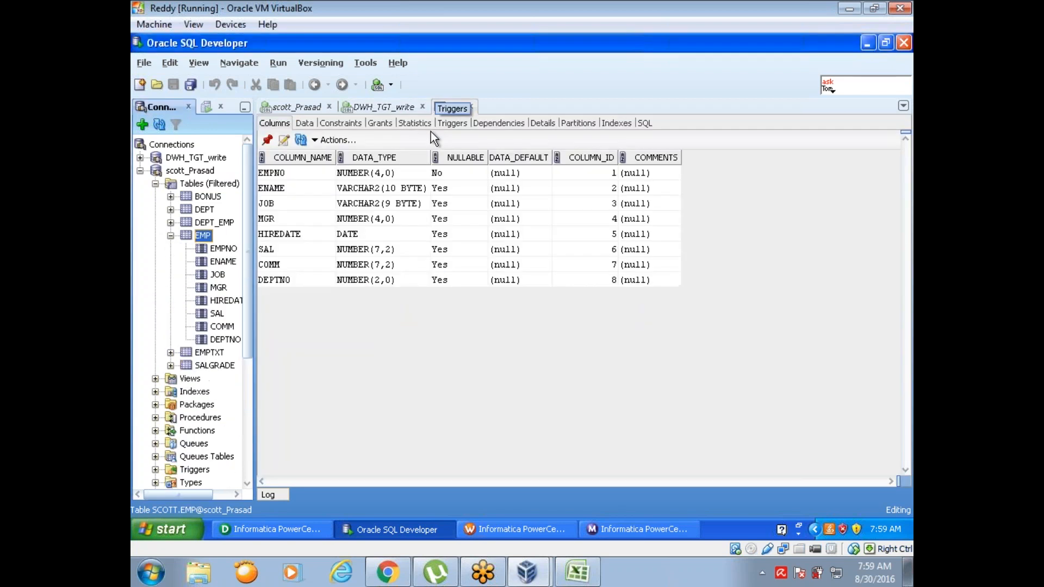
click(305, 124)
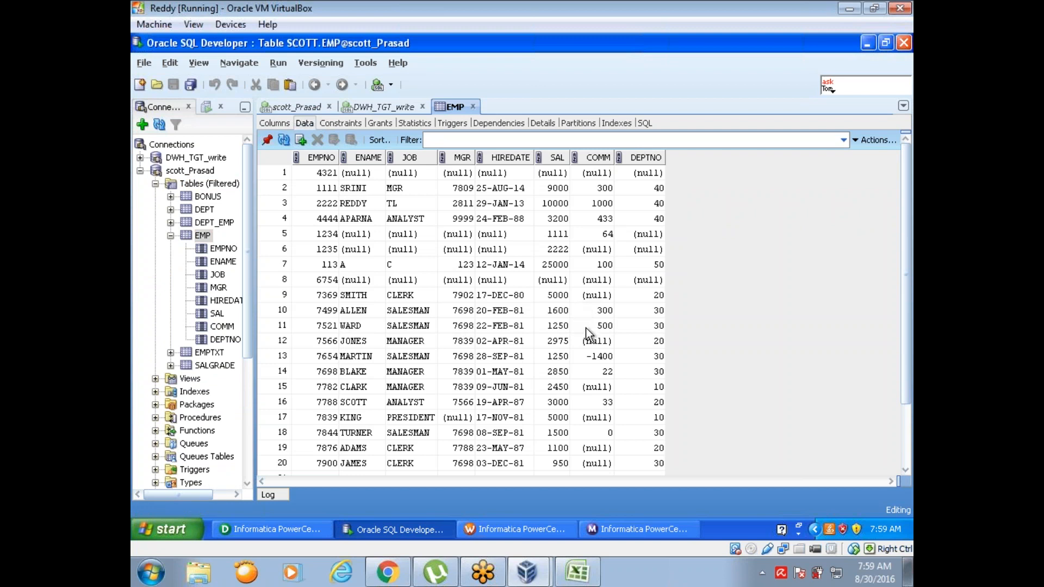
Step: Set COMM to 2243 in row 14 and 336 in row 16 of the EMP table, and commit the changes
click(608, 371)
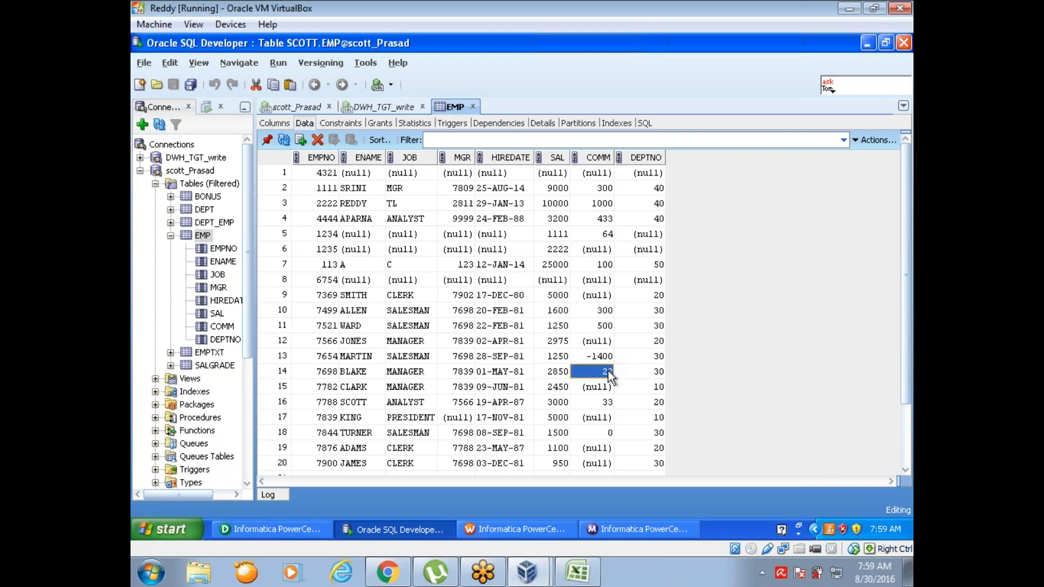
text(43)
click(608, 402)
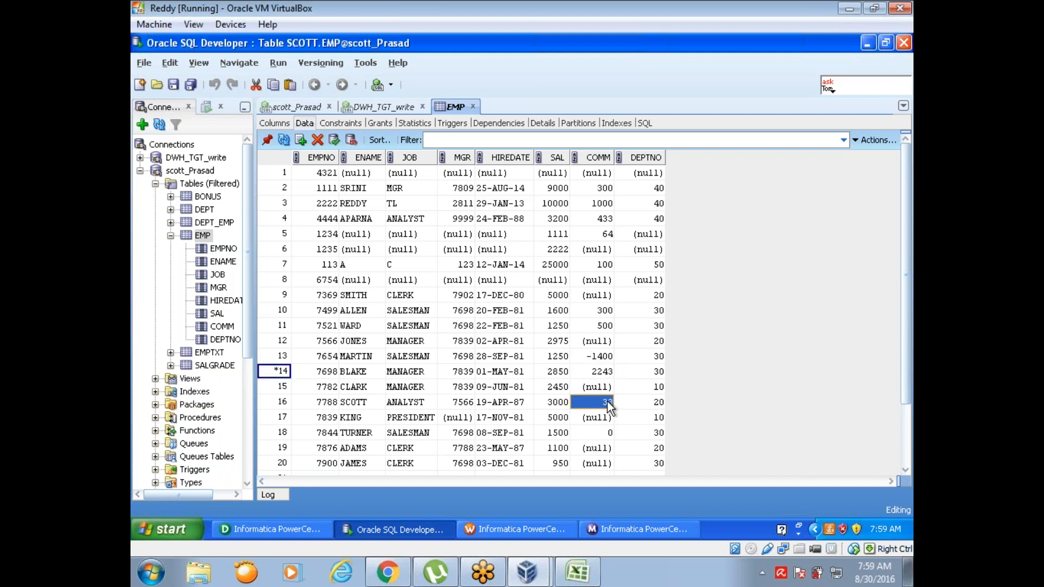
text(6565)
key(BackSpace)
key(BackSpace)
key(BackSpace)
click(593, 355)
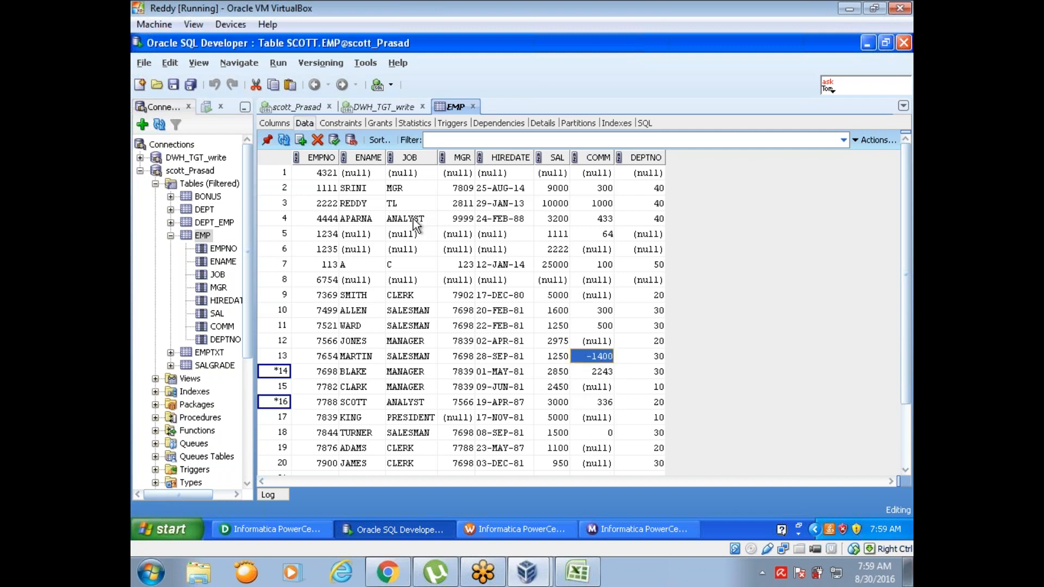
click(335, 140)
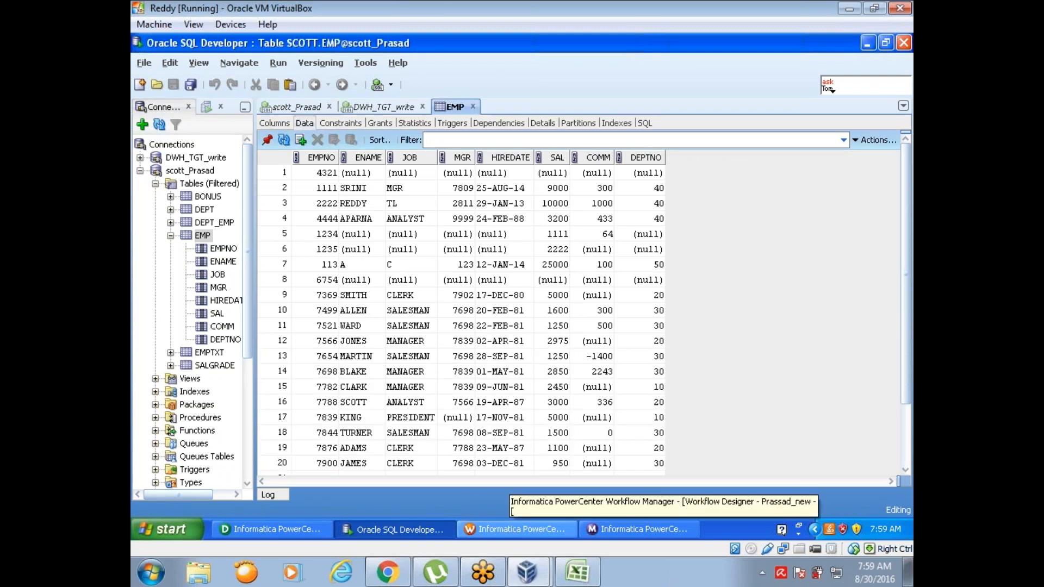
Step: Start session task s_M_UPD_1 again from Workflow Manager and check its Target Failed Rows in Workflow Monitor
click(295, 534)
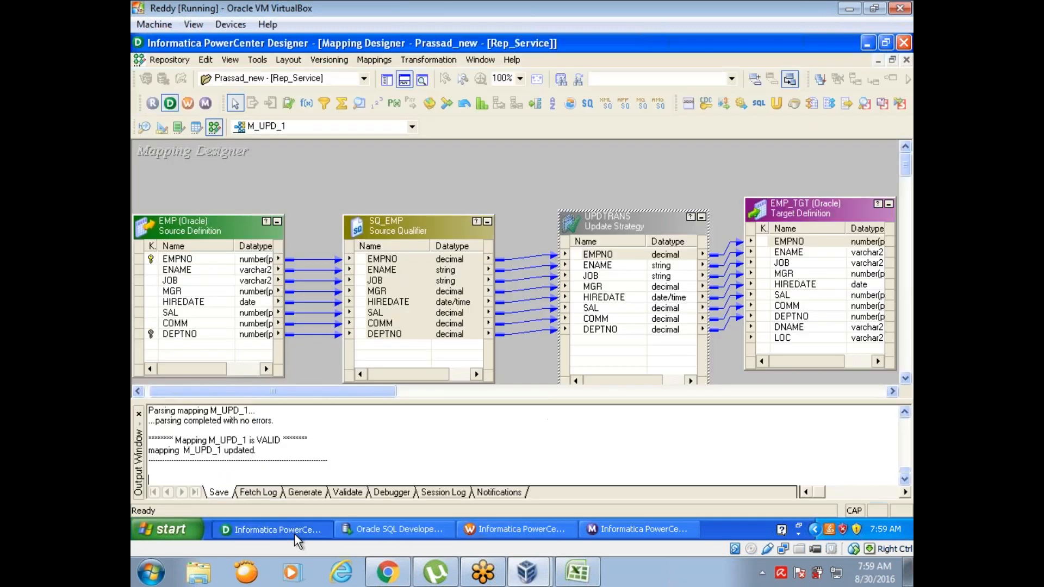
click(525, 530)
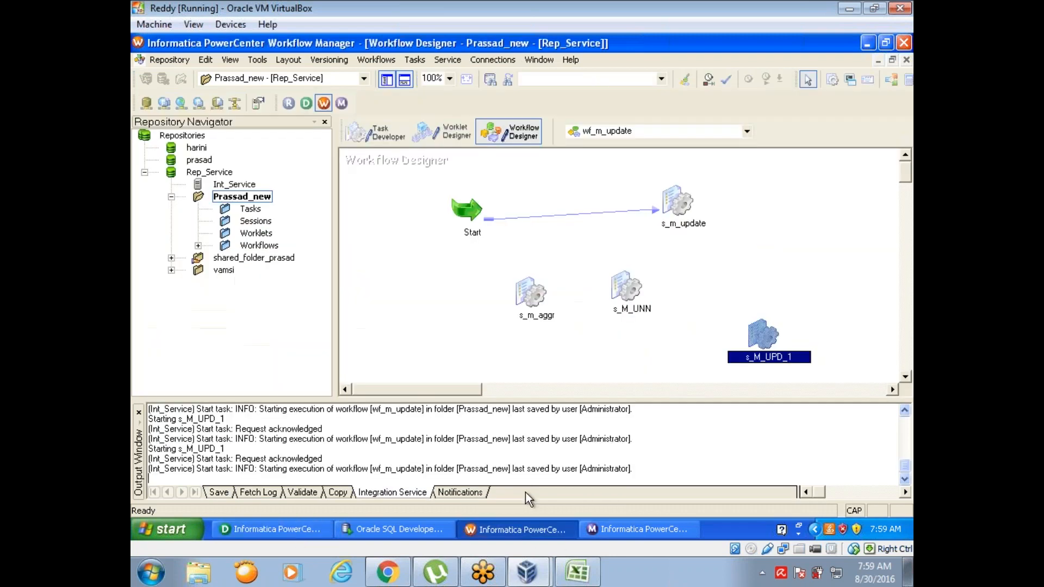
right_click(762, 335)
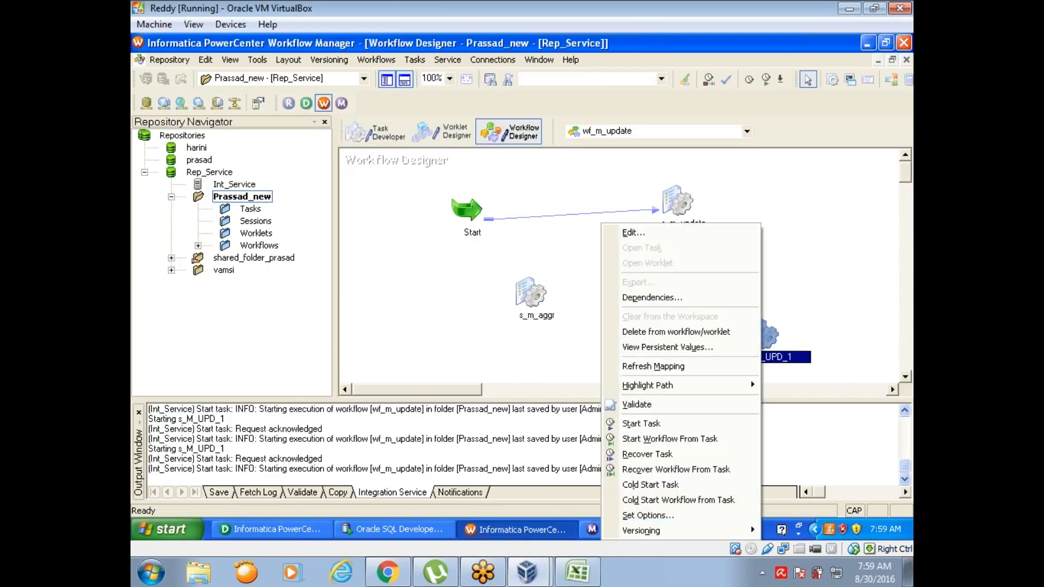
click(672, 423)
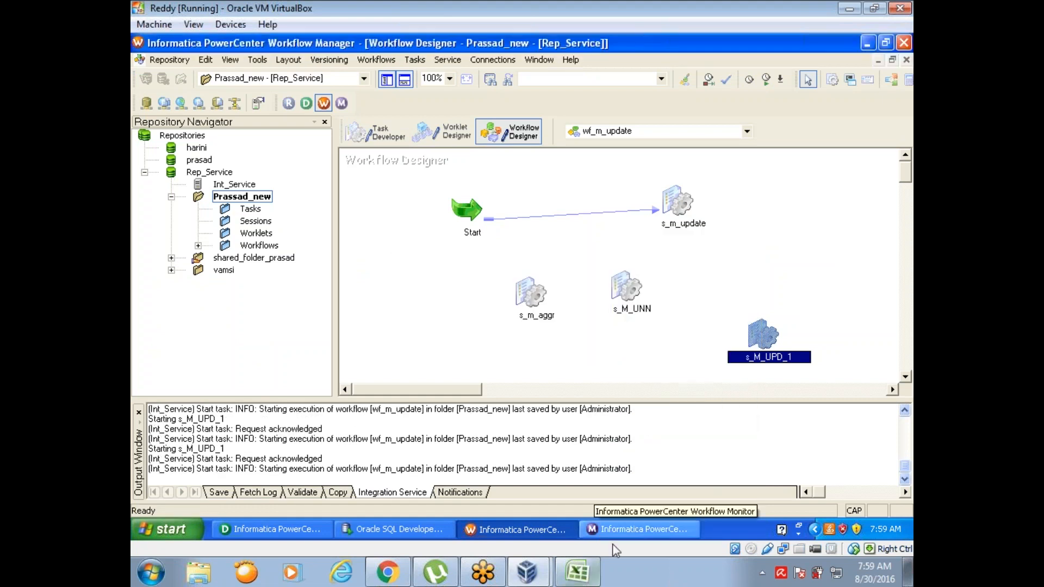
click(621, 535)
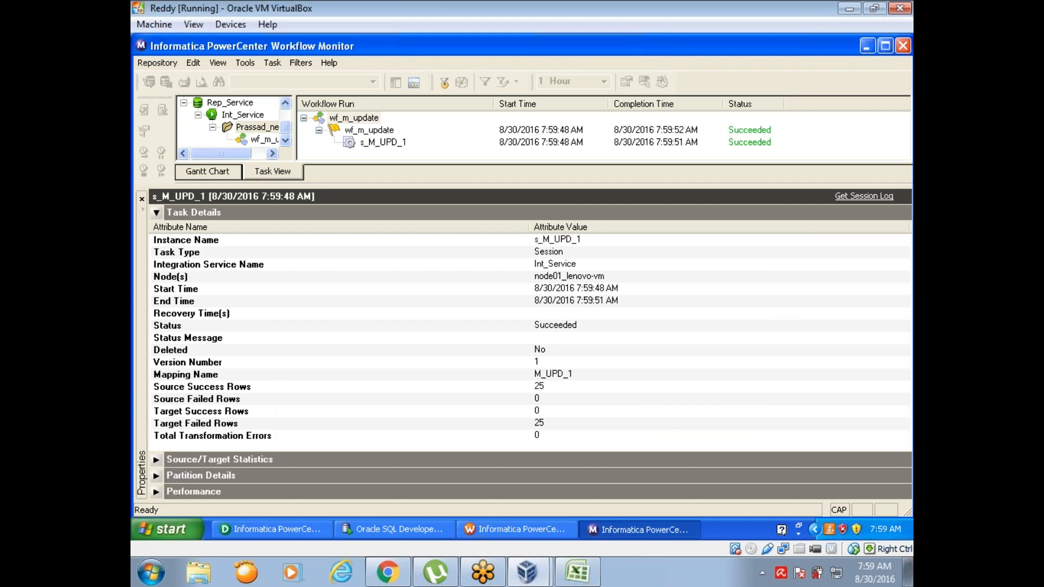
click(558, 423)
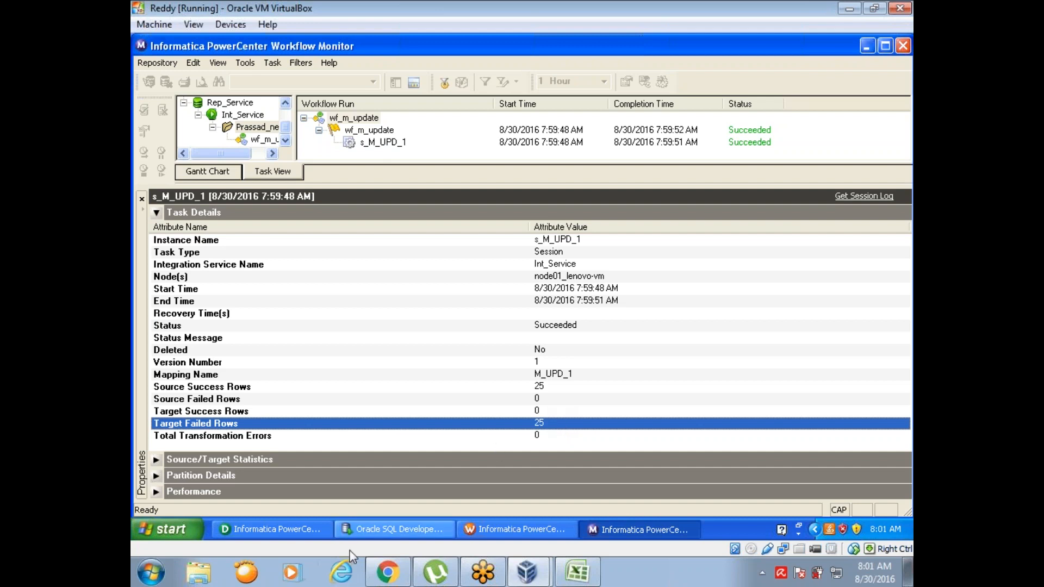
Step: Switch to Designer, hide the output window, and move UPDTRANS over EMP_TGT to free space beside SQ_EMP
click(297, 530)
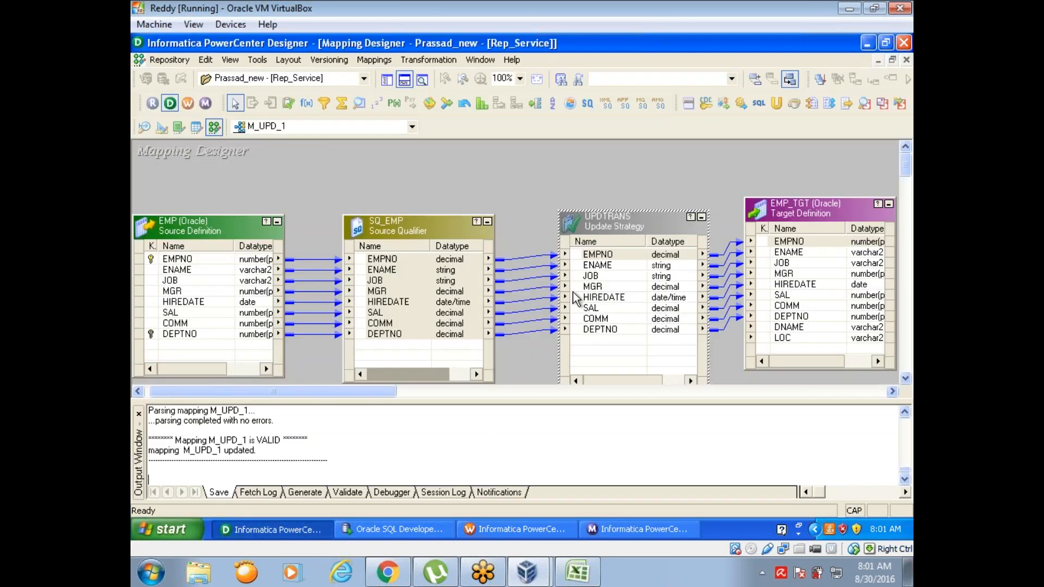
click(404, 80)
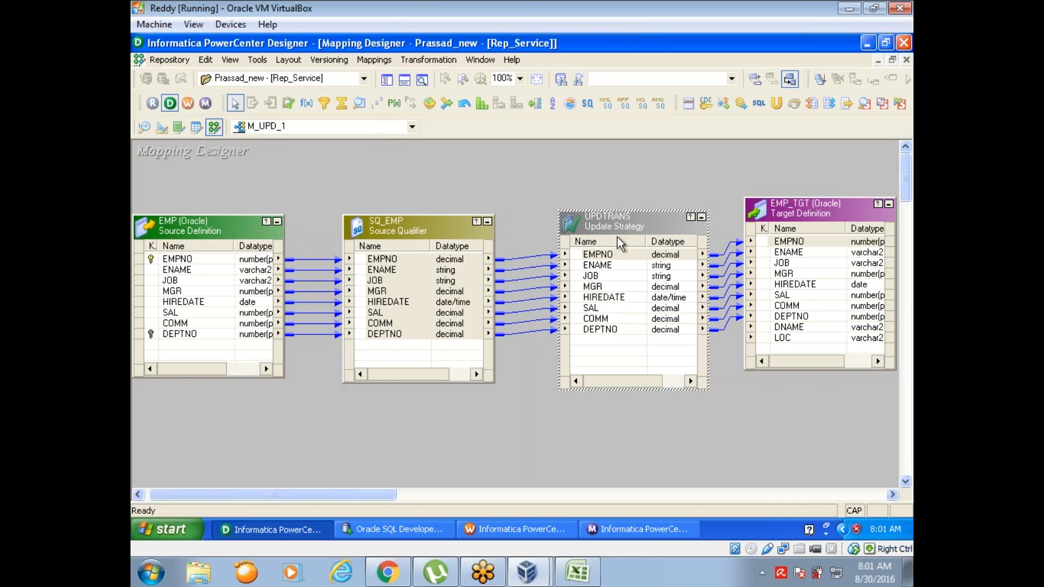
drag(615, 220, 824, 215)
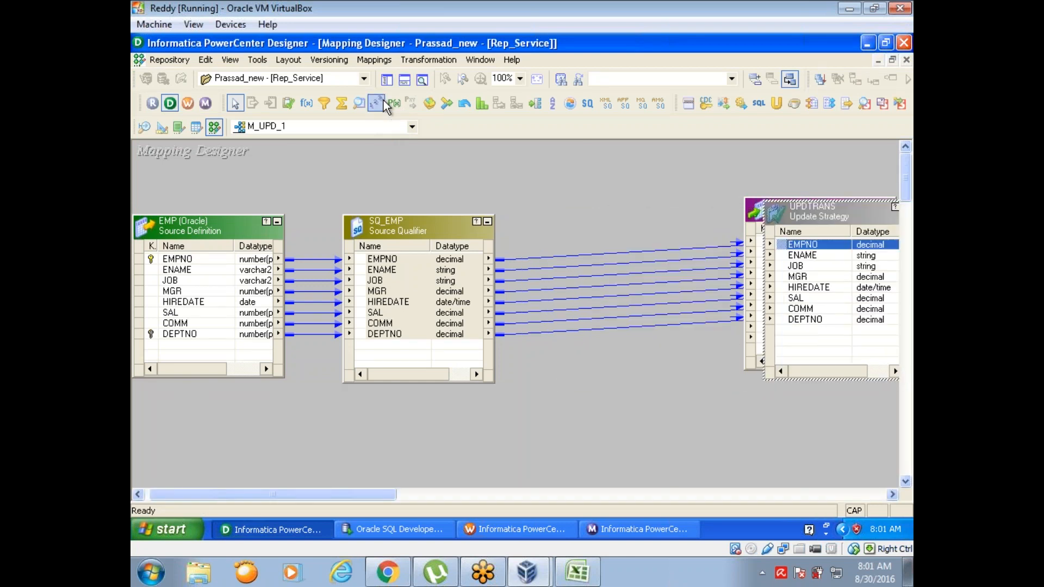
Step: Add a Lookup transformation on target table EMP_TGT between SQ_EMP and UPDTRANS, and enlarge it to show all its ports
click(356, 102)
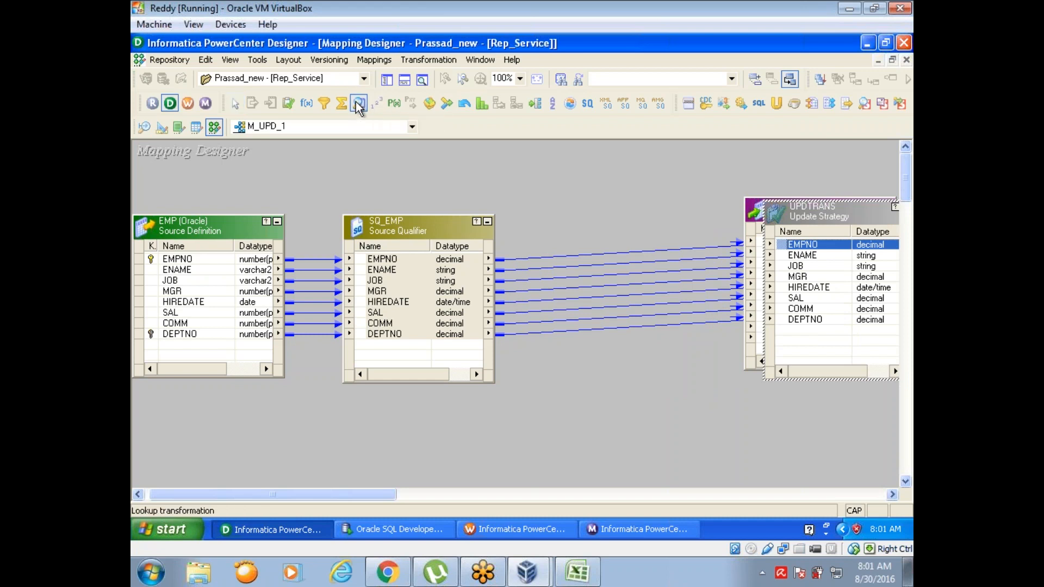
click(572, 209)
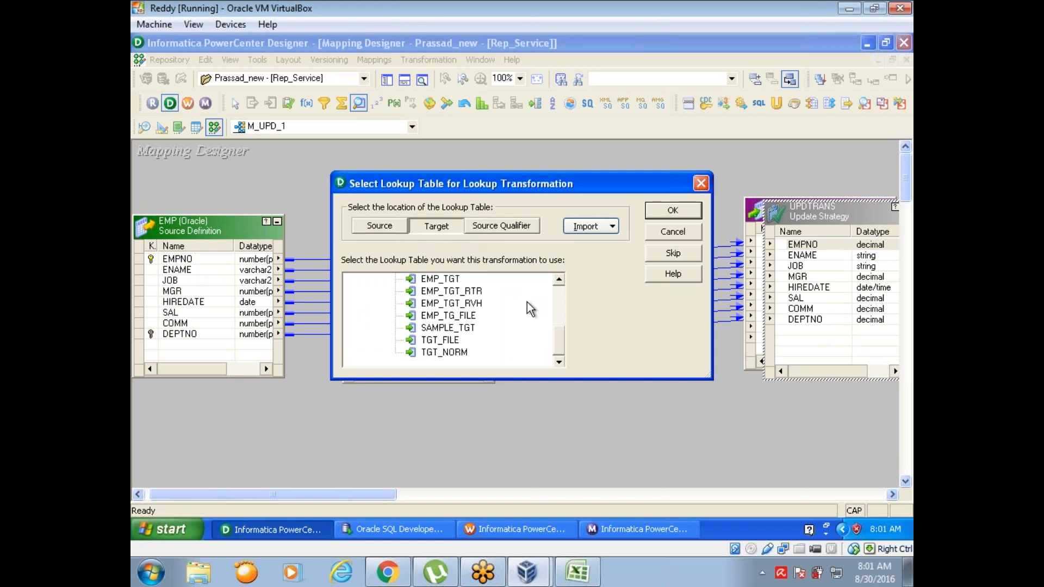
drag(561, 351, 561, 341)
click(456, 305)
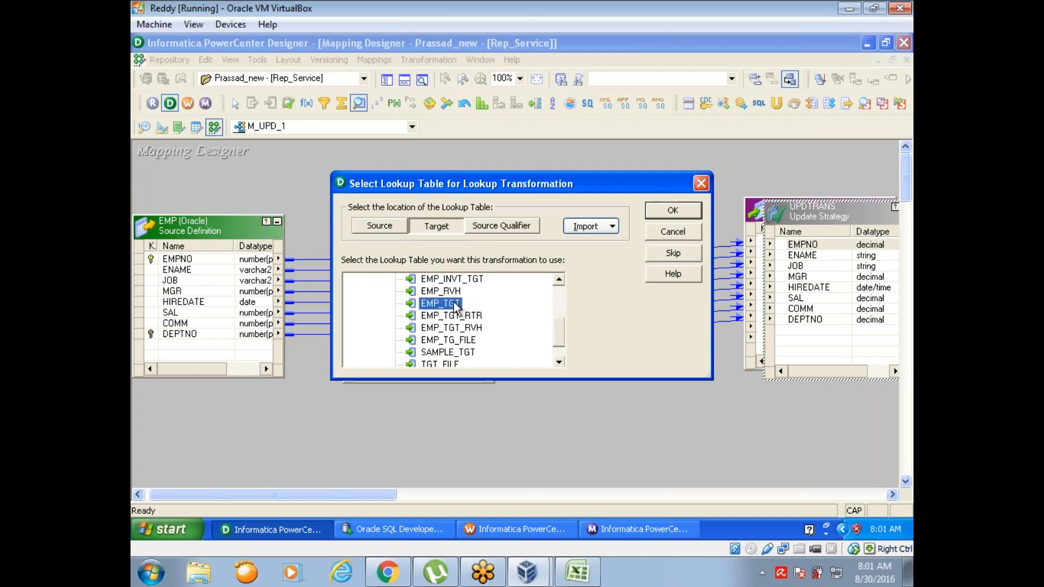
click(673, 211)
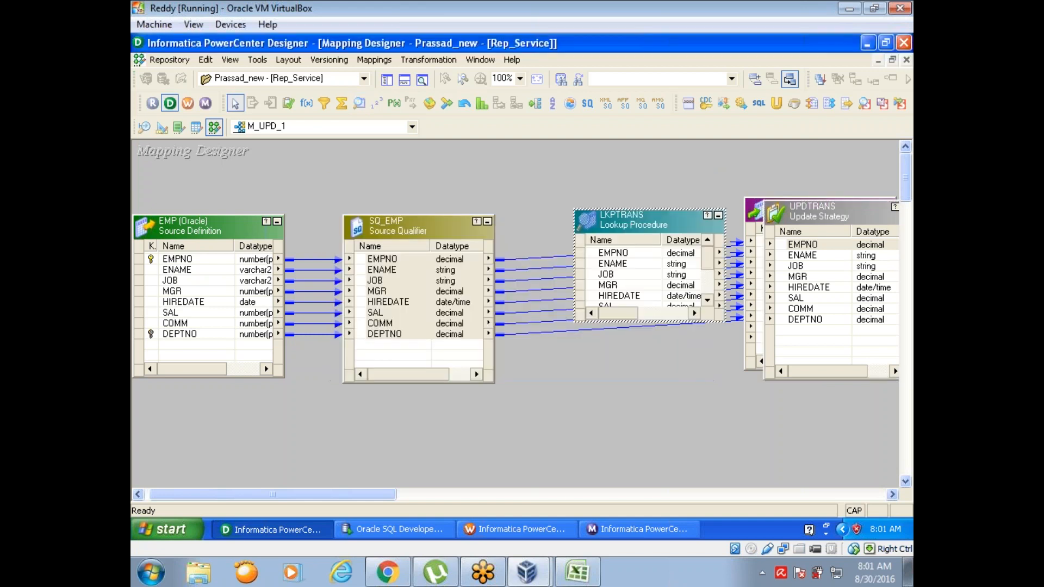
drag(645, 221, 623, 185)
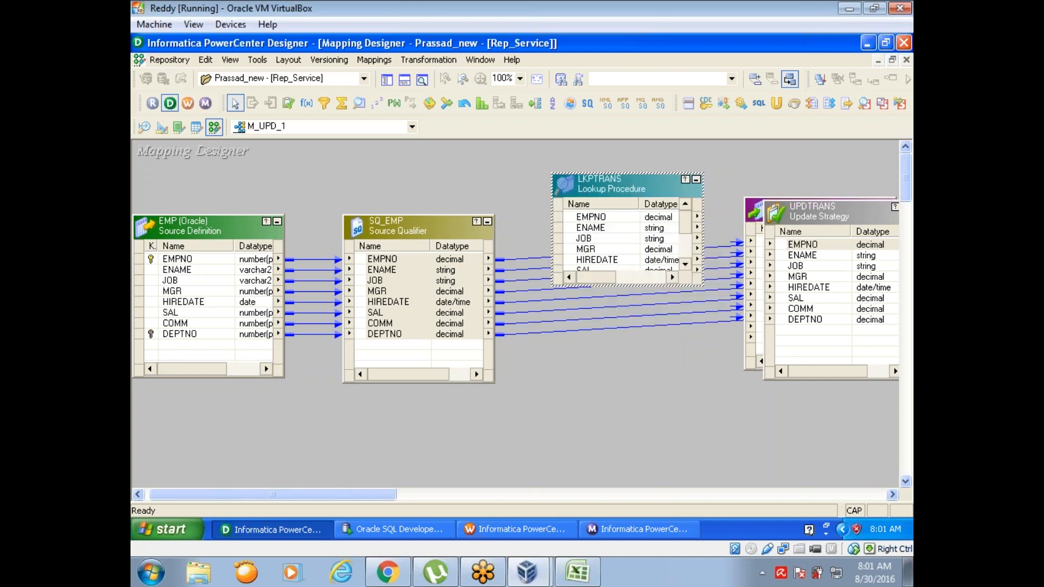
drag(623, 286, 626, 349)
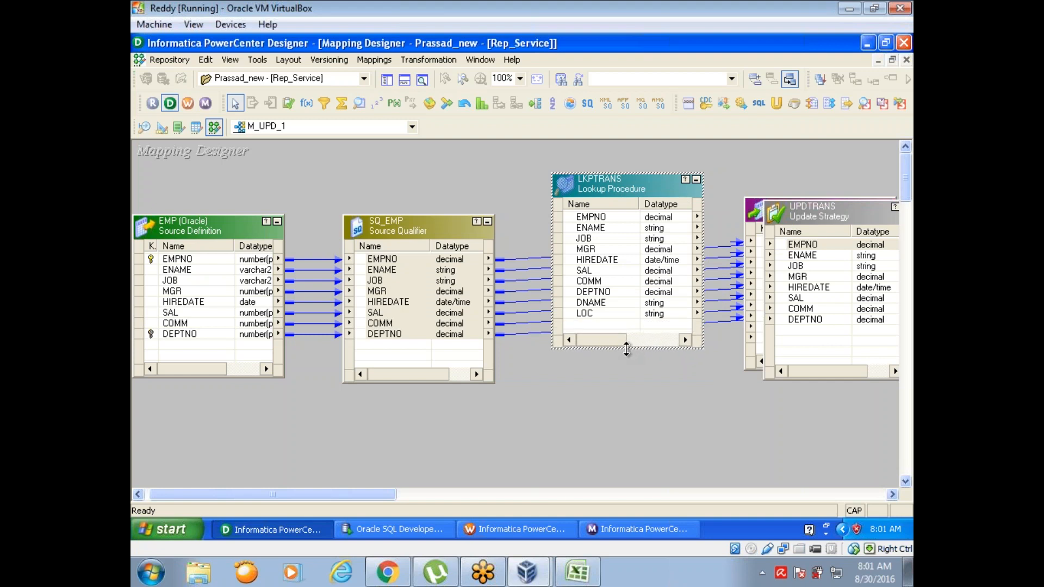
Step: Link DEPTNO from SQ_EMP into the LKPTRANS lookup and add the lookup condition DEPTNO = DEPTNO1
click(359, 336)
drag(359, 337, 598, 293)
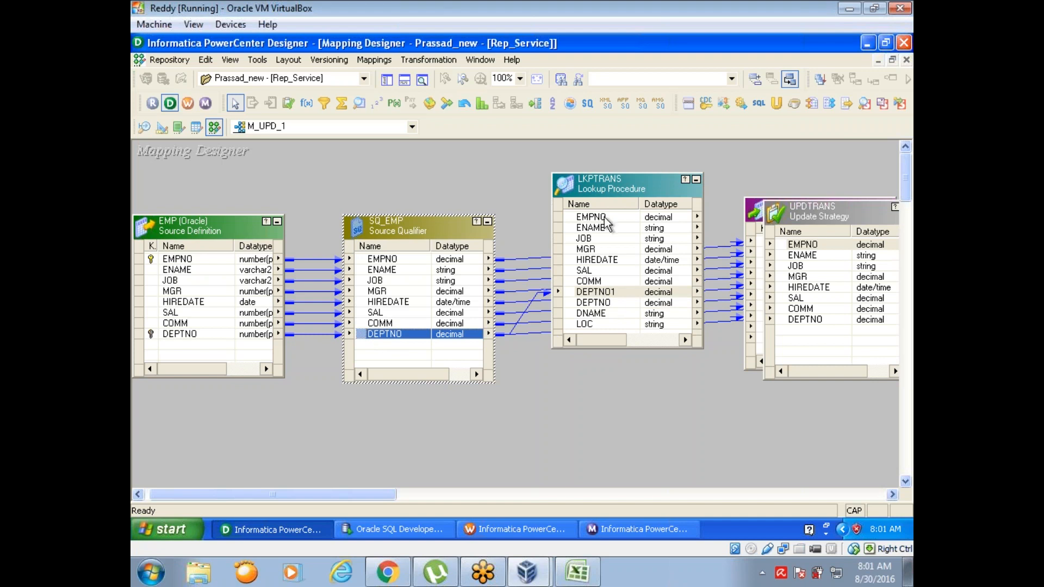
double_click(617, 188)
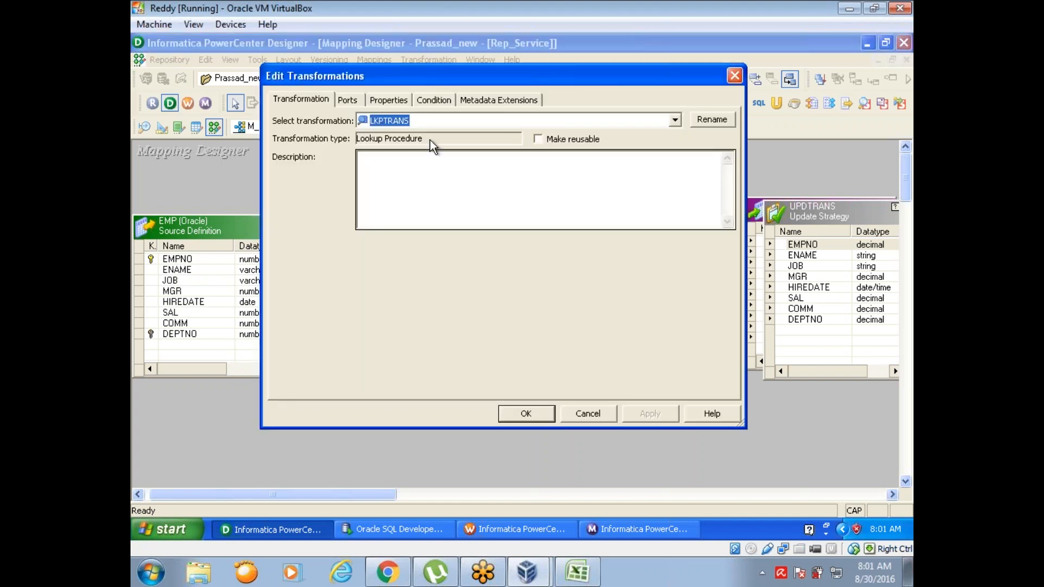
click(434, 100)
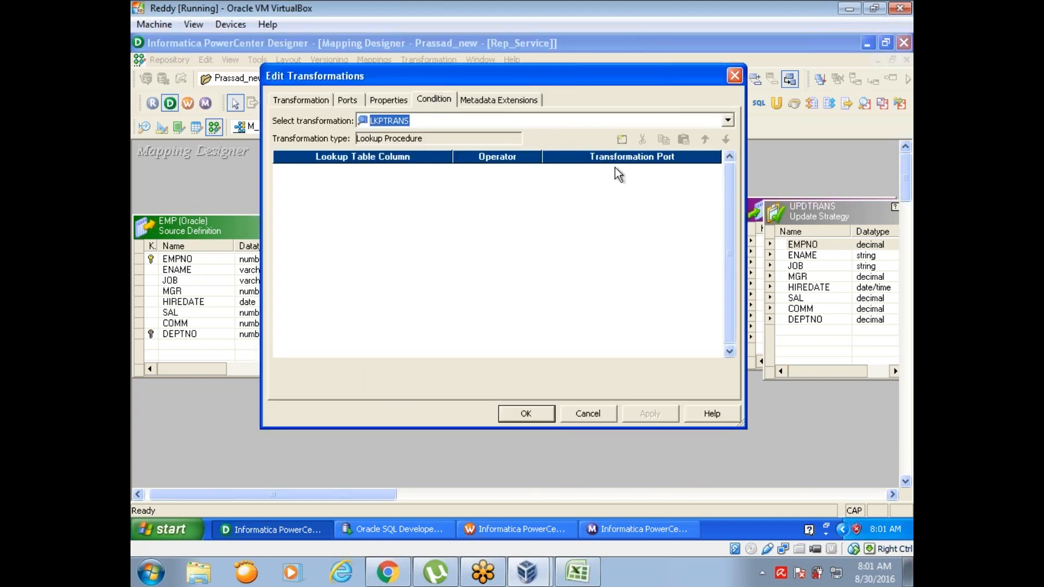
click(622, 140)
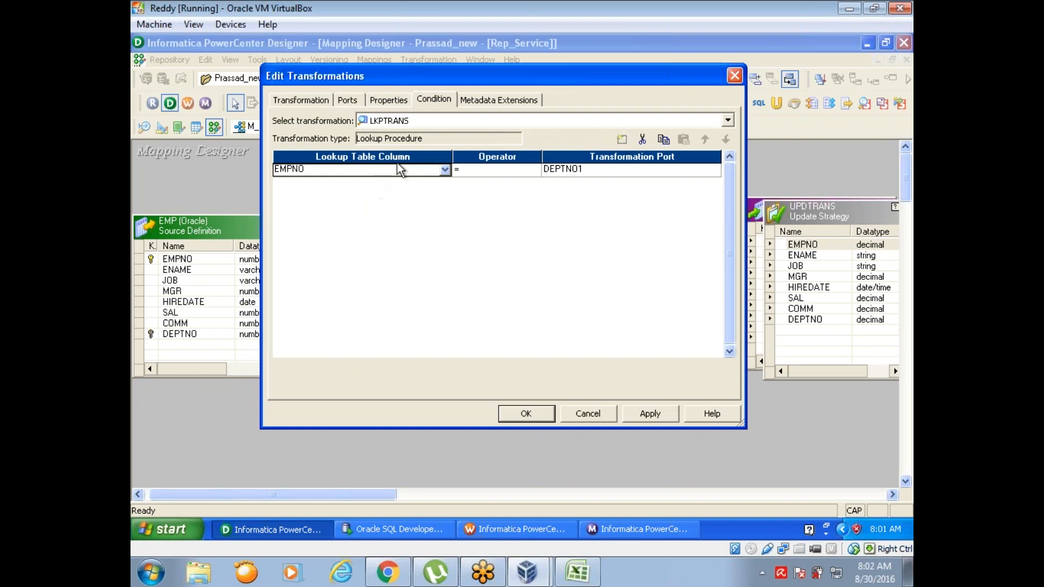
click(442, 170)
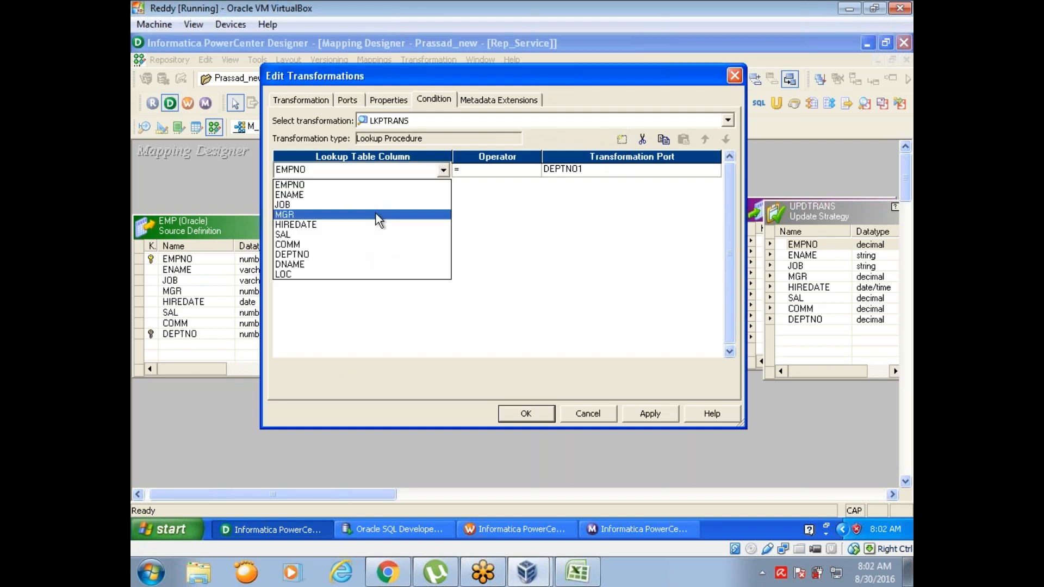
click(374, 254)
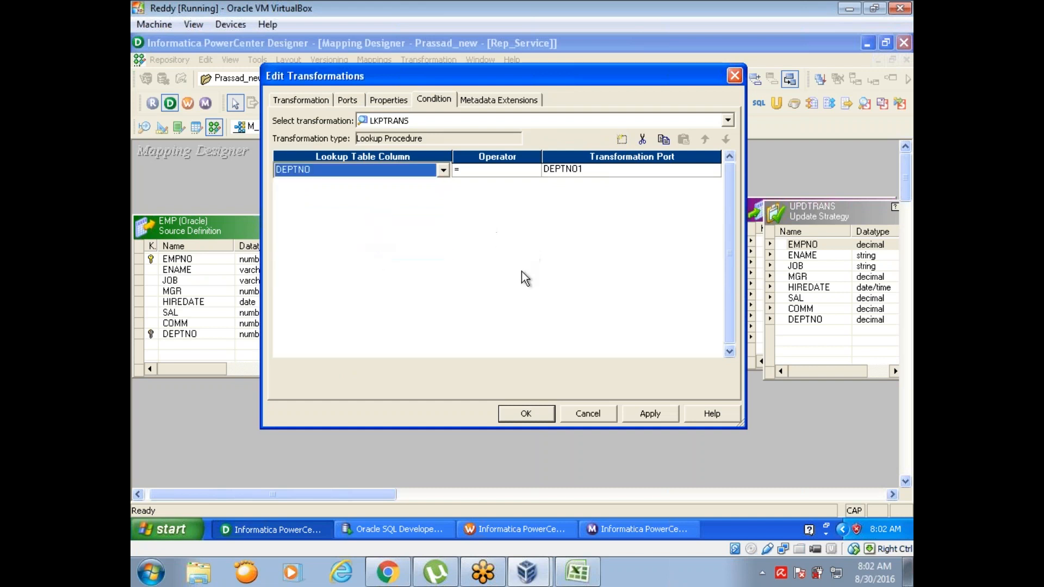
Step: Review the port settings of LKPTRANS and close its transformation editor
click(348, 102)
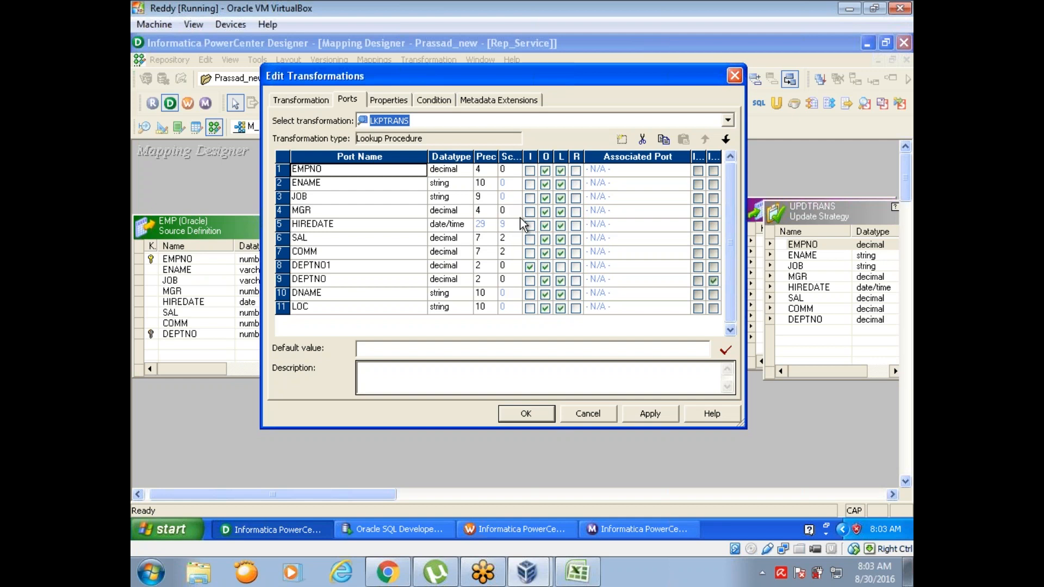
click(736, 79)
click(475, 269)
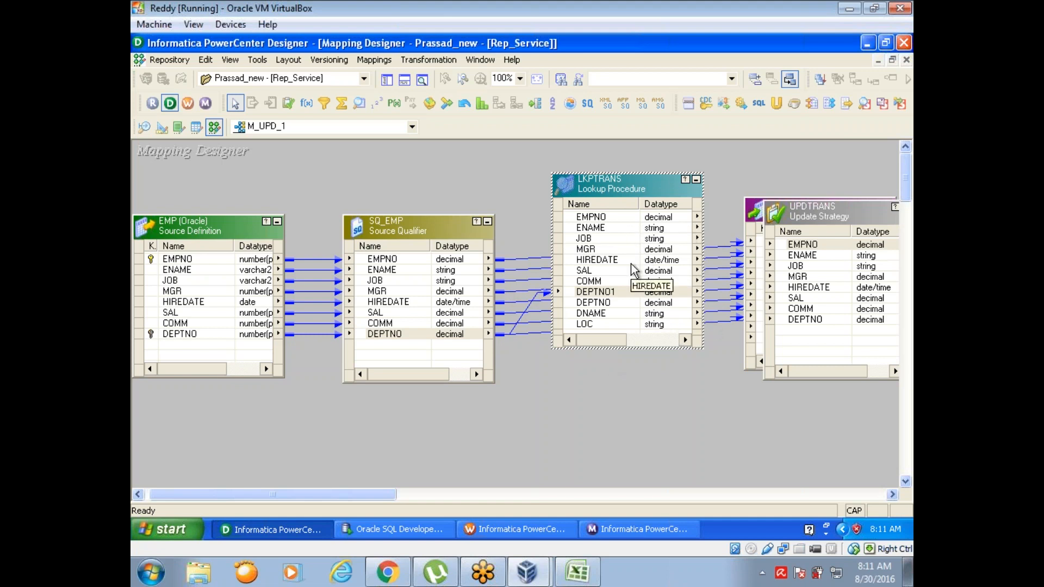
click(505, 189)
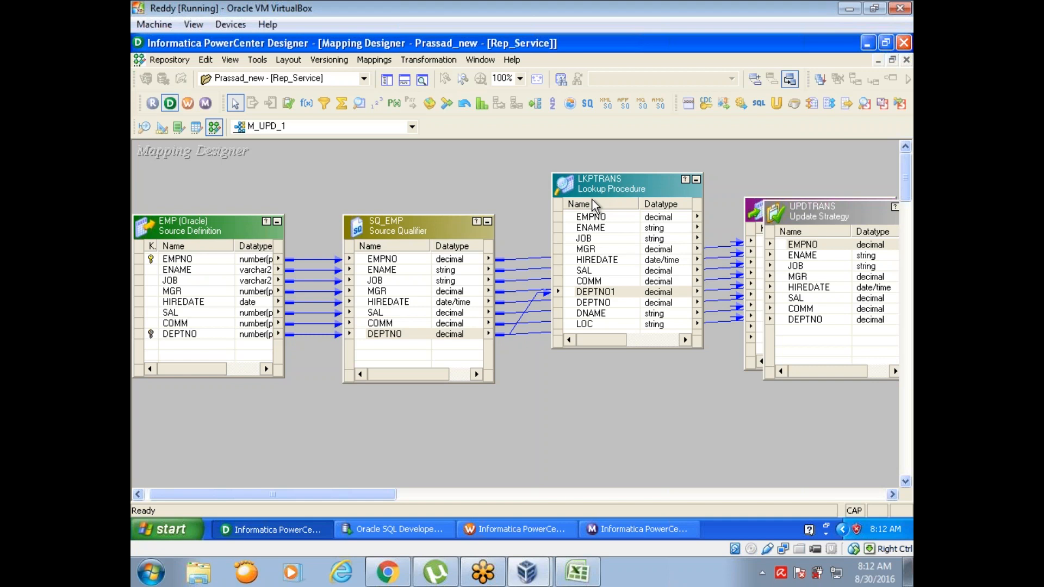
click(590, 17)
click(592, 23)
click(785, 34)
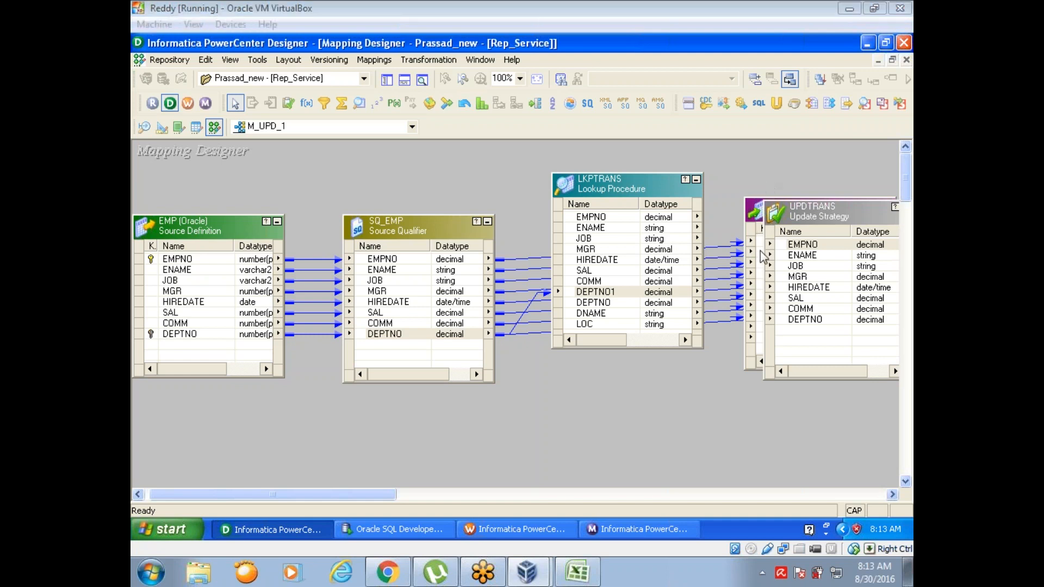